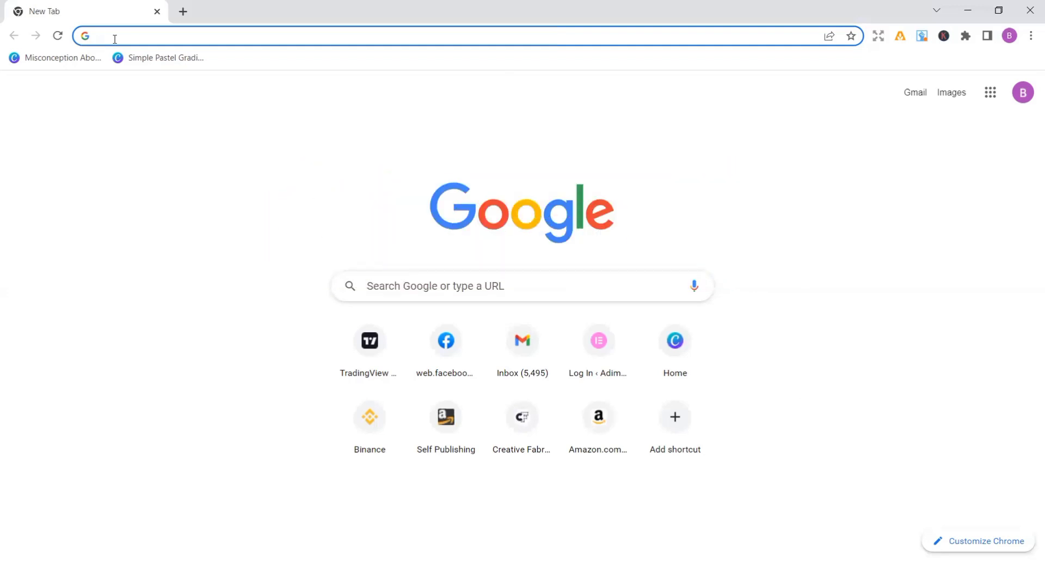
# Open canva.com and create a blank custom-size design 8.5 in wide and 11 in high
pyautogui.write('canva.com')
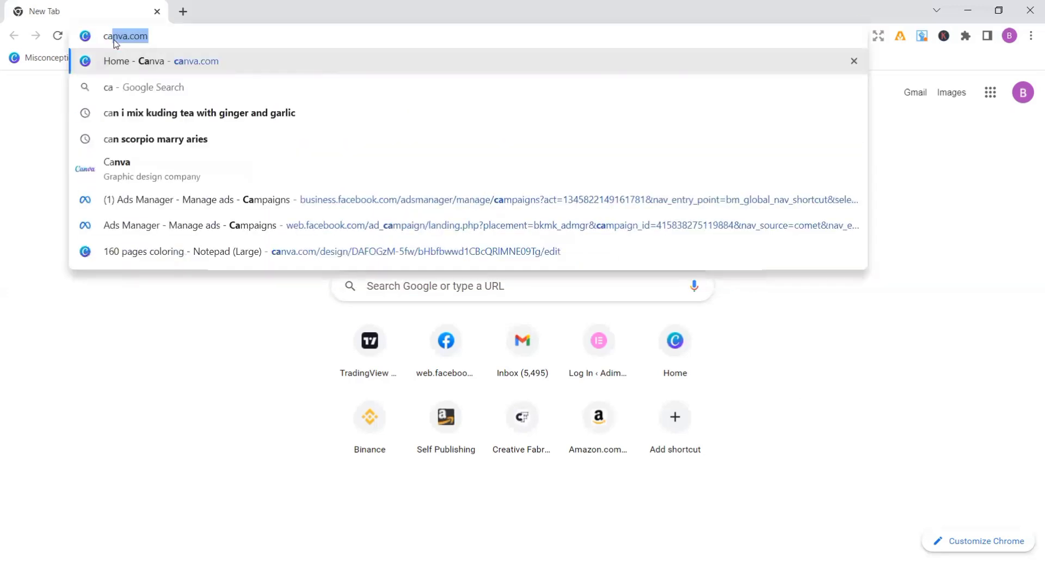
pyautogui.press('Return')
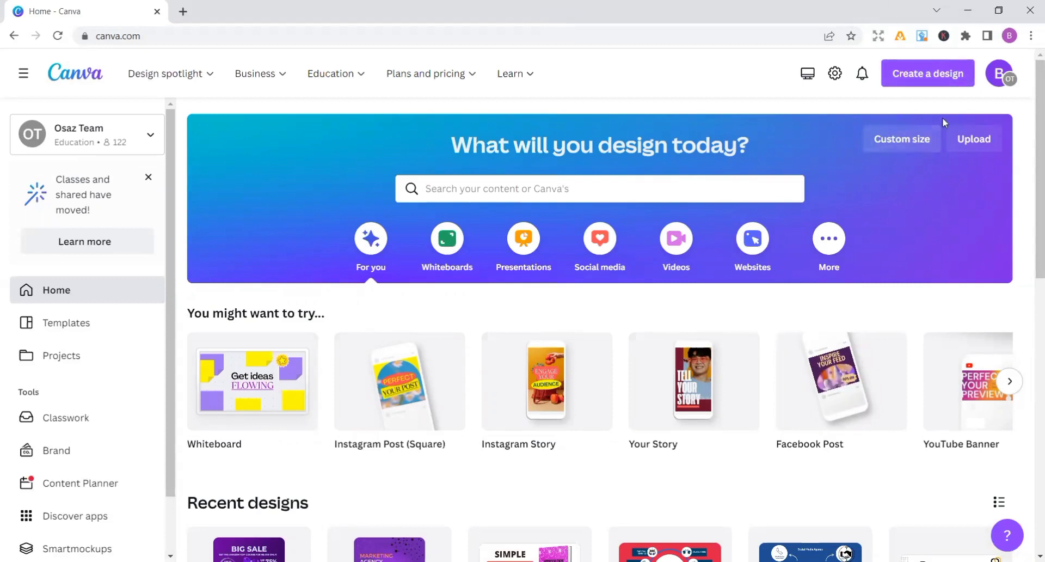
pyautogui.click(883, 140)
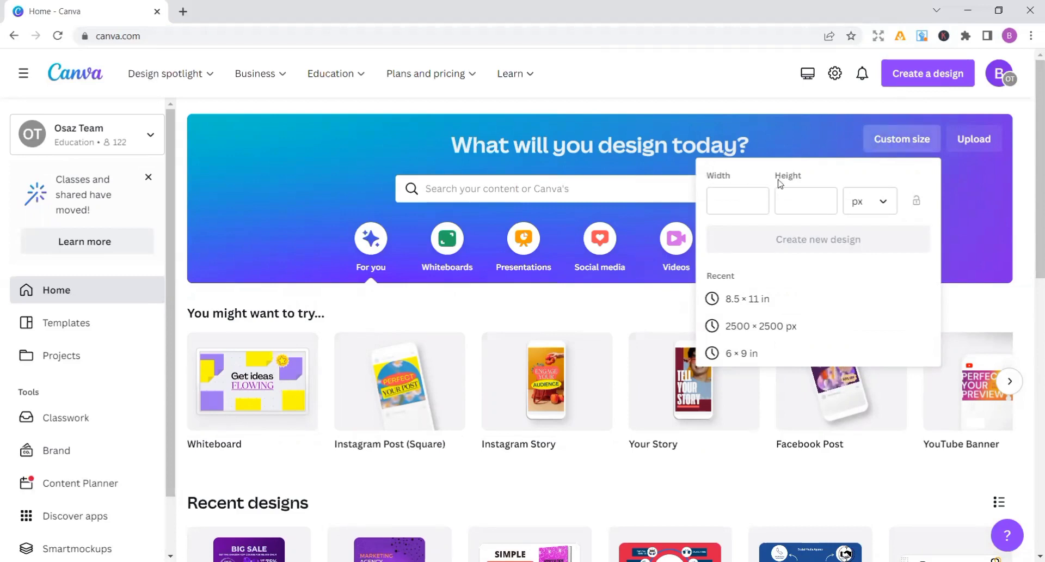
pyautogui.click(884, 203)
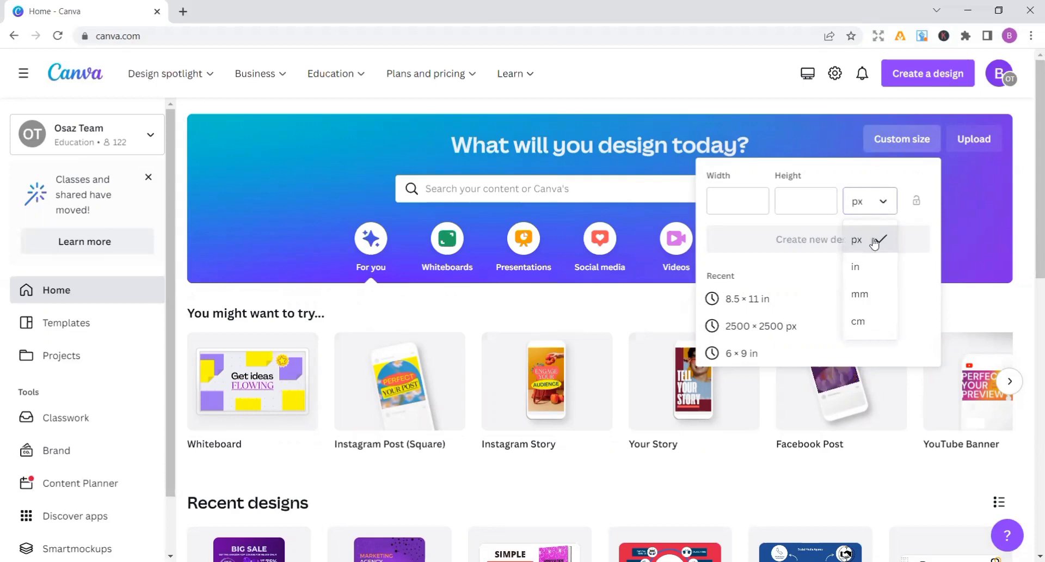
pyautogui.click(860, 266)
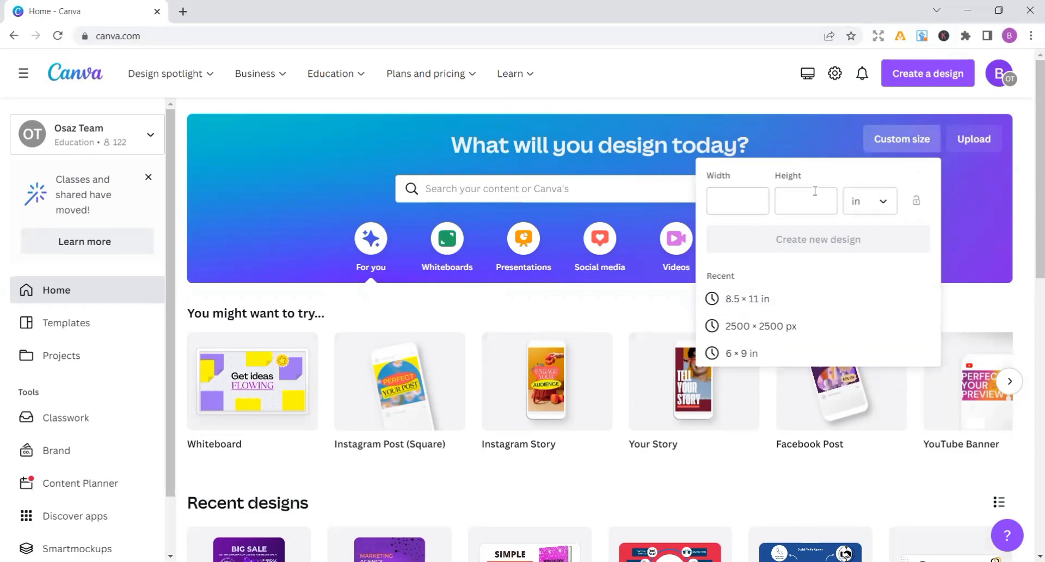
pyautogui.click(713, 205)
pyautogui.write('8.5')
pyautogui.click(812, 198)
pyautogui.write('11')
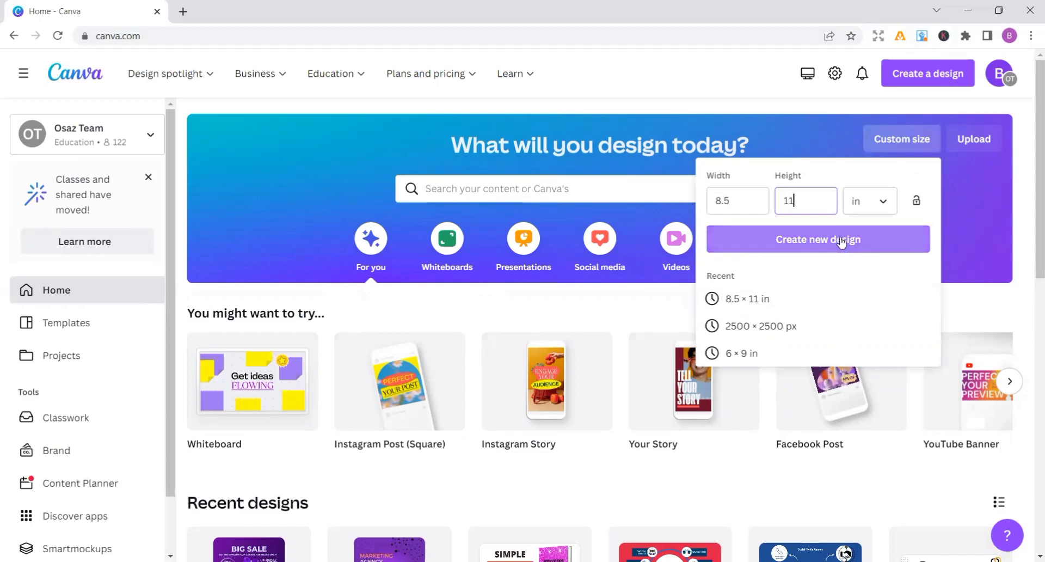
pyautogui.click(777, 240)
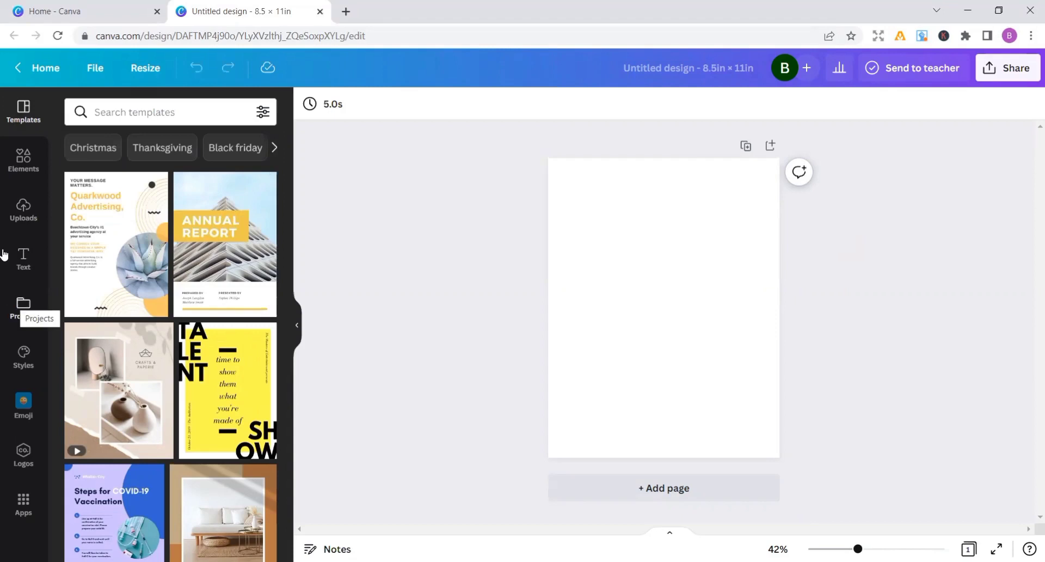
# Search the design elements for "mandallas" and show all the graphics results
pyautogui.click(23, 163)
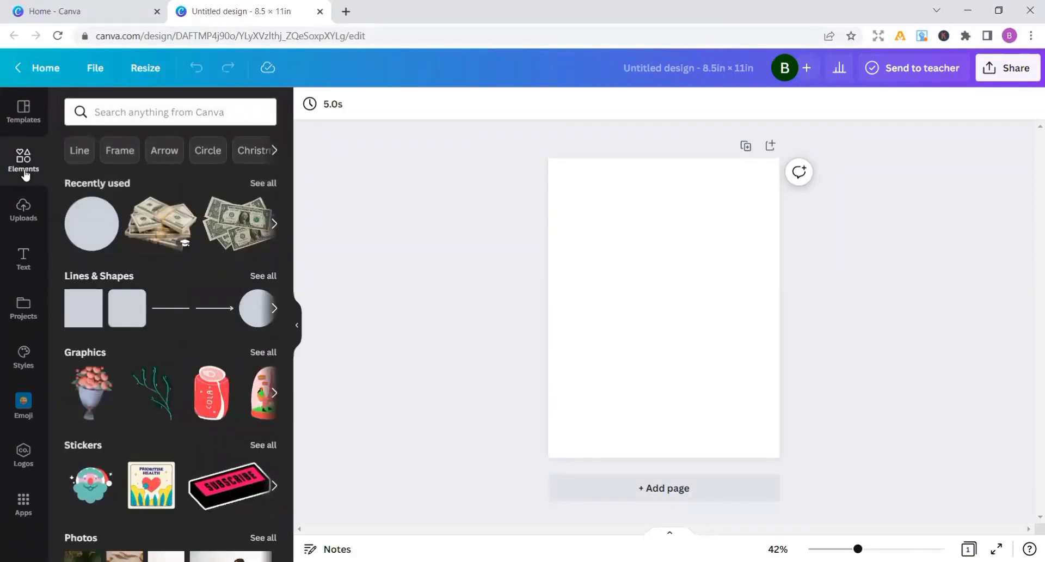
pyautogui.click(99, 110)
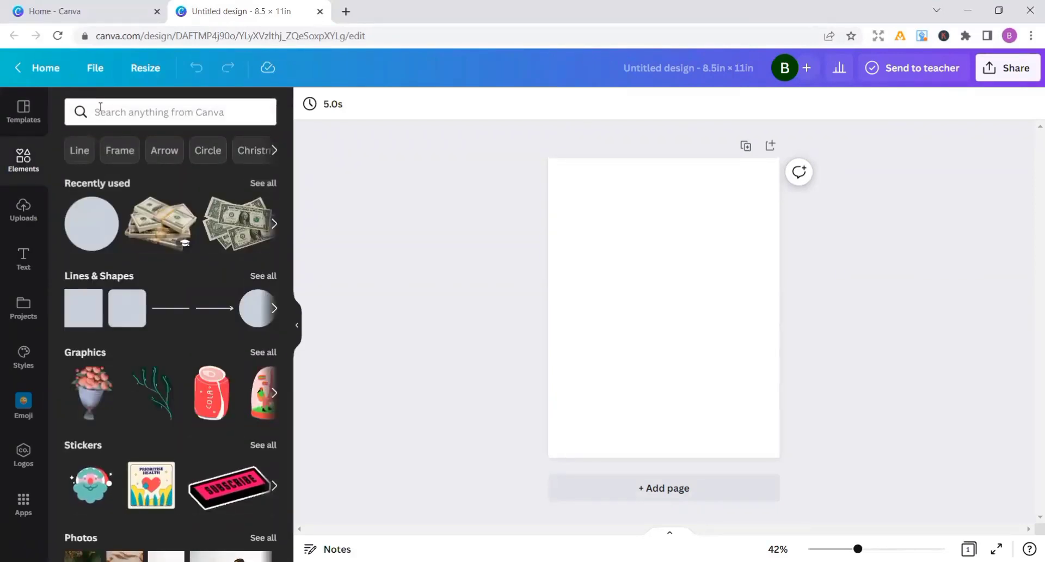
pyautogui.write('ma')
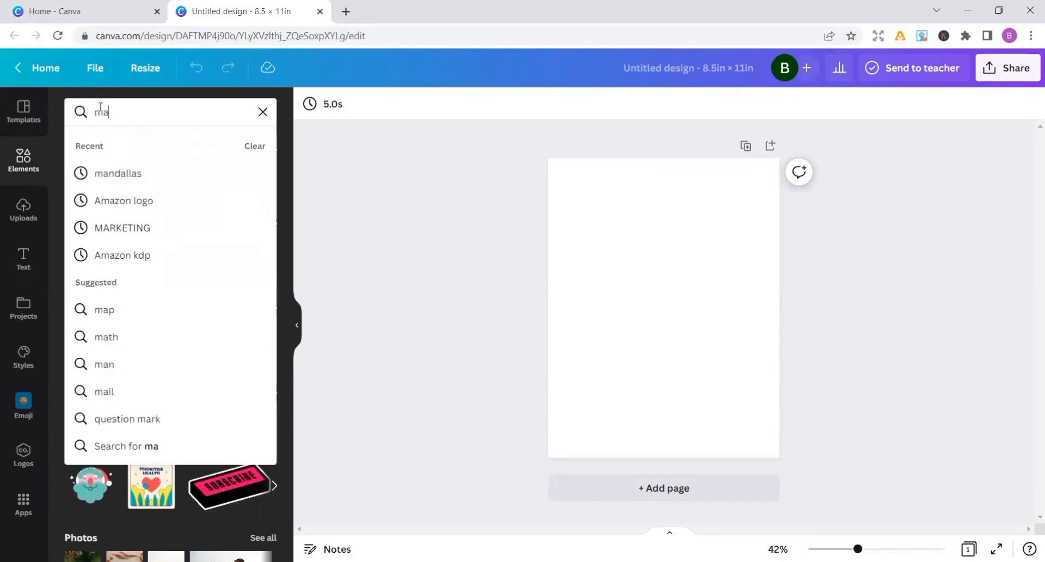
pyautogui.write('ndallas')
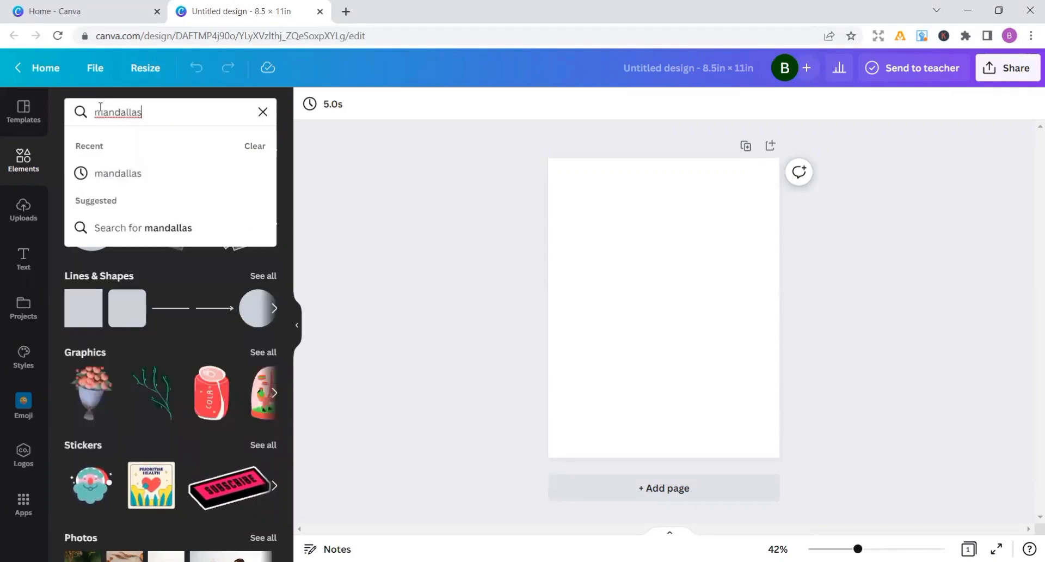
pyautogui.press('Return')
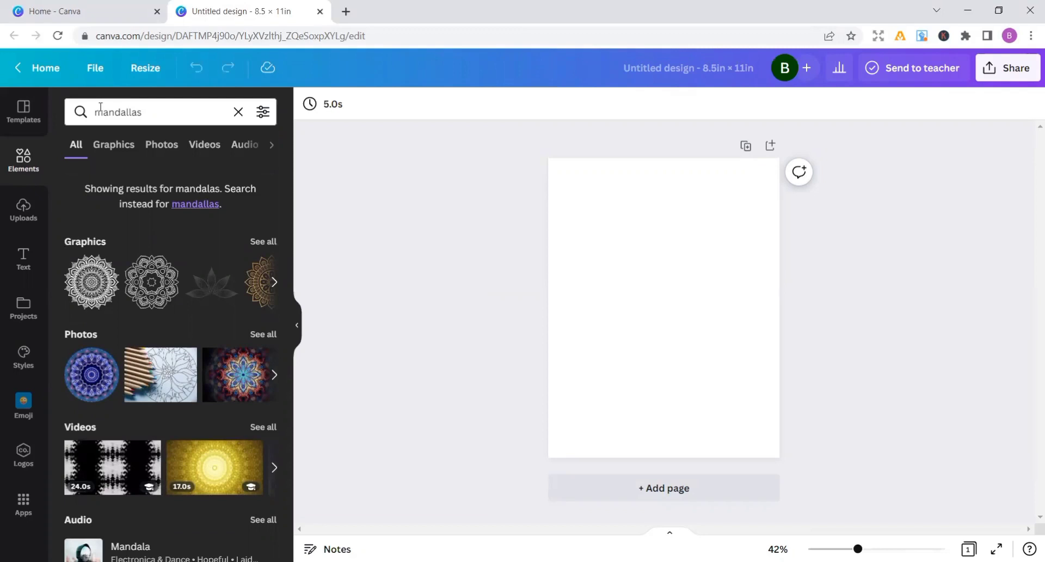
pyautogui.click(268, 244)
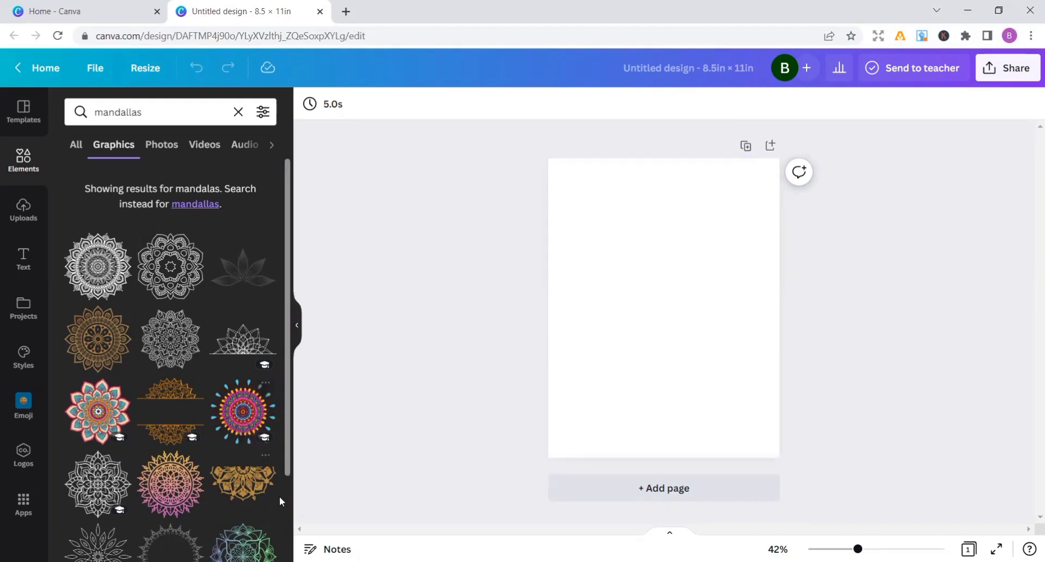
# Add the black line-art lotus mandala graphic to the page, enlarge it and centre it horizontally
pyautogui.scroll(-10, 287, 515)
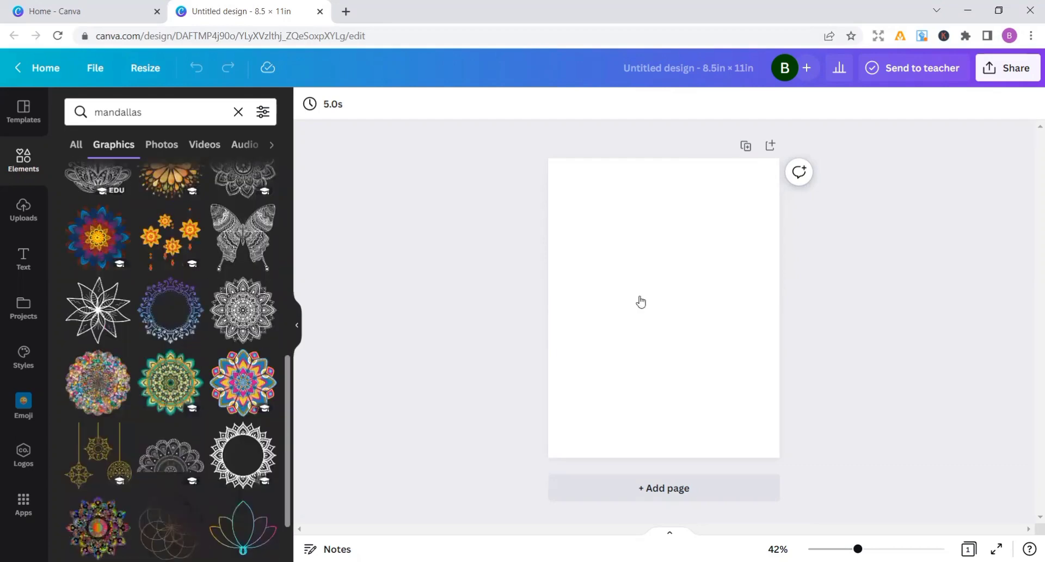
pyautogui.moveTo(640, 301); pyautogui.dragTo(643, 299)
pyautogui.moveTo(704, 334); pyautogui.dragTo(754, 399)
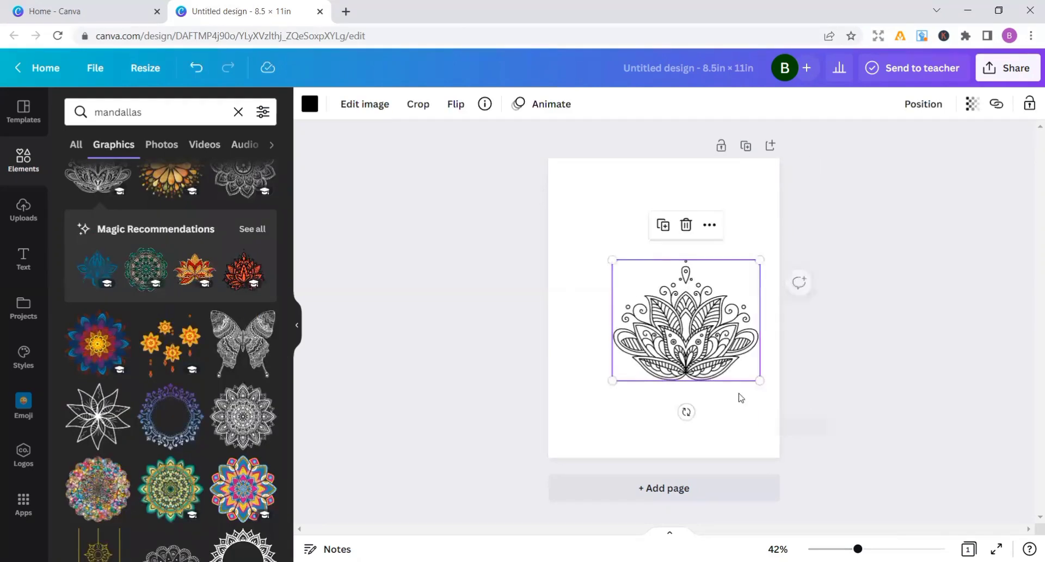
pyautogui.moveTo(684, 366); pyautogui.dragTo(662, 365)
pyautogui.moveTo(739, 381); pyautogui.dragTo(754, 396)
pyautogui.moveTo(722, 363)
pyautogui.mouseDown()
pyautogui.moveTo(711, 360)
pyautogui.moveTo(719, 355)
pyautogui.mouseUp()
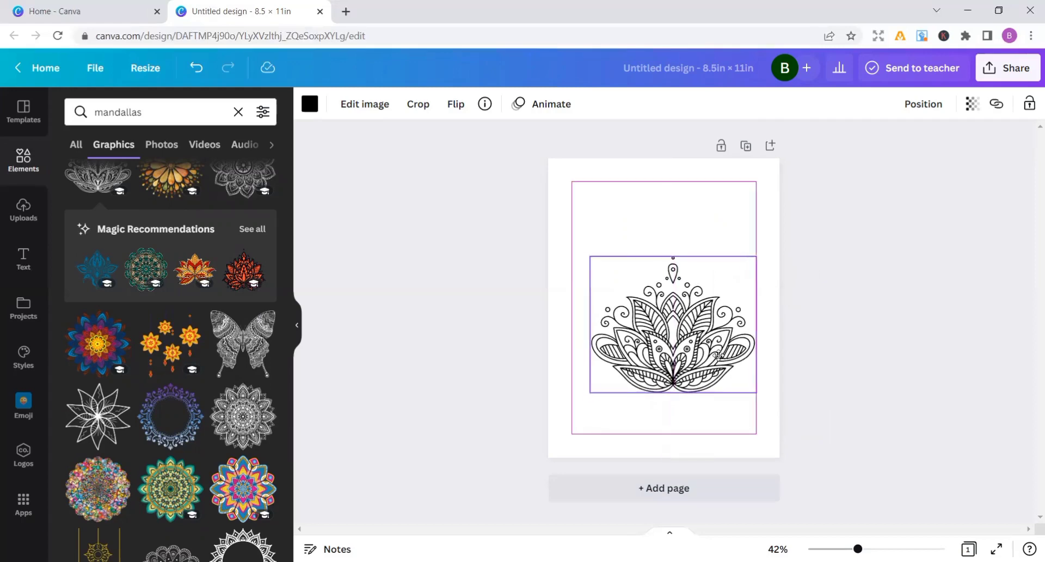
pyautogui.moveTo(718, 354); pyautogui.dragTo(712, 353)
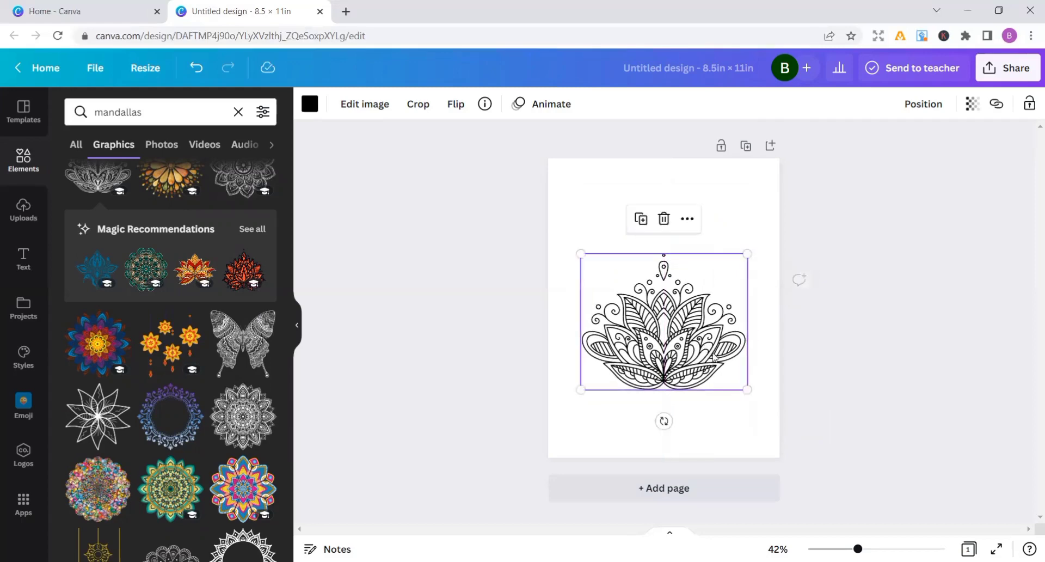
pyautogui.click(761, 374)
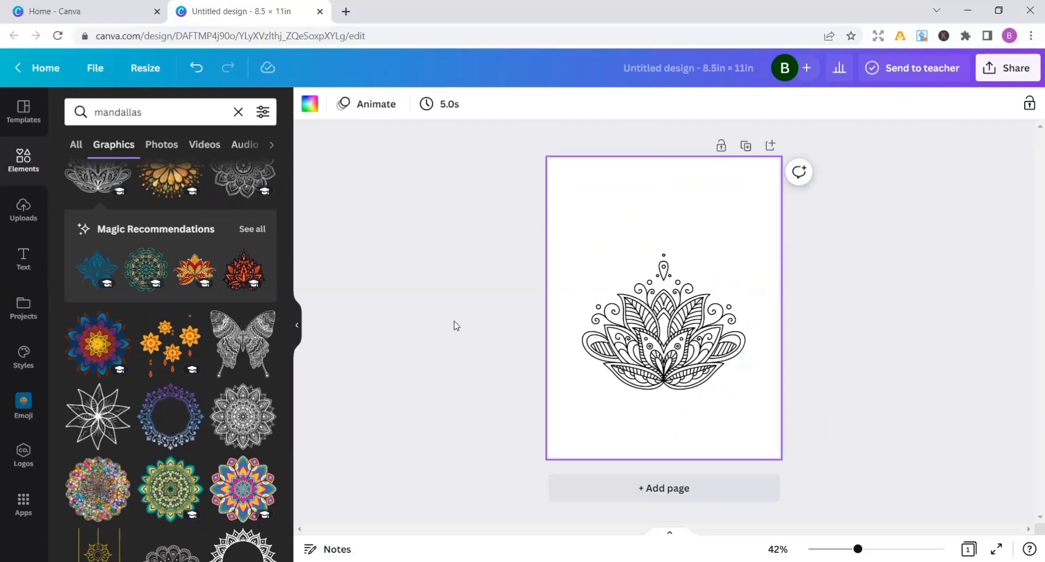
# Search the text styles for "mandallas" and clear the search
pyautogui.click(25, 260)
pyautogui.click(104, 112)
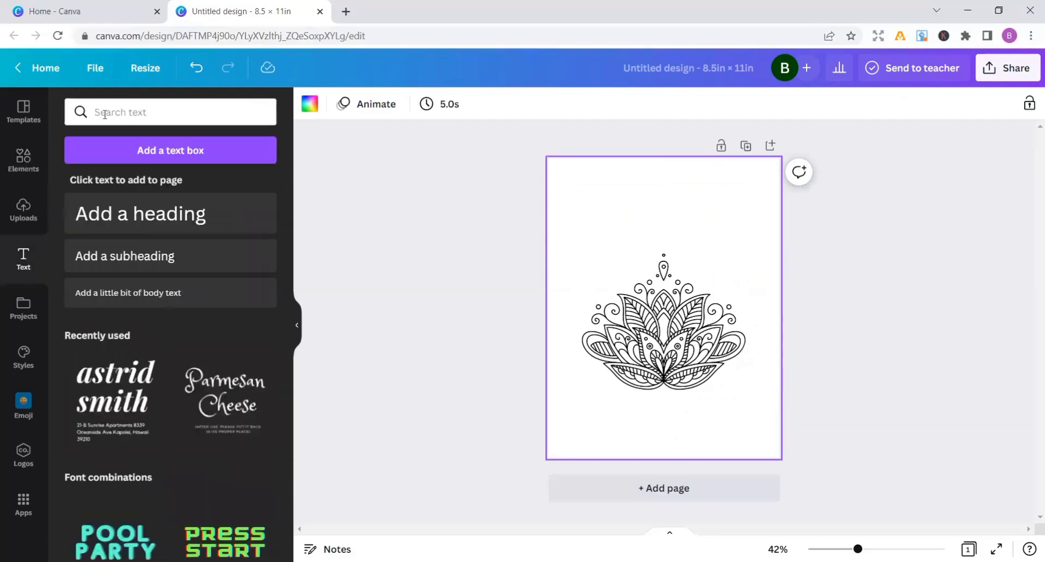
pyautogui.write('mandaa')
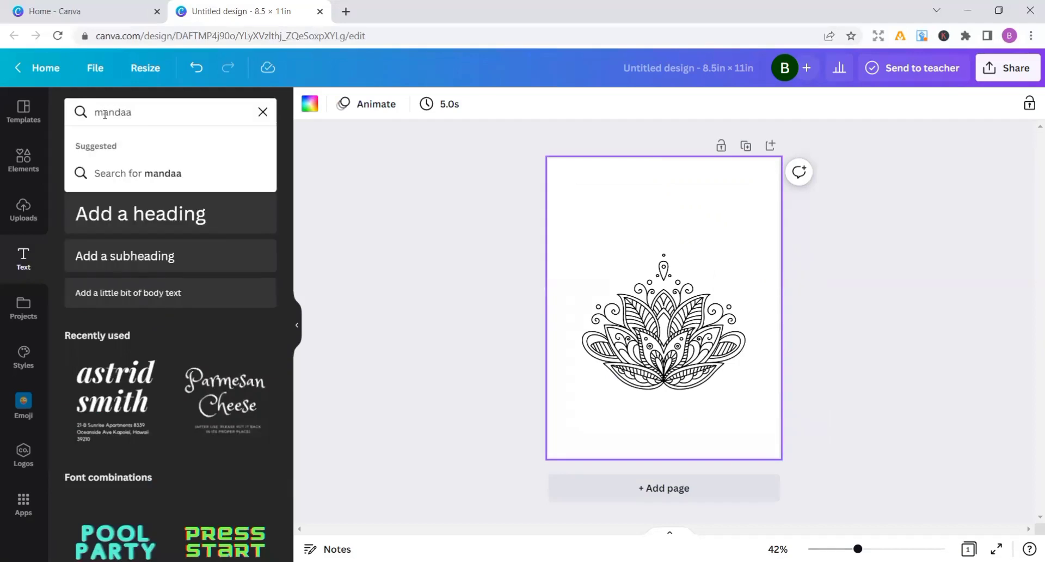
pyautogui.press('BackSpace')
pyautogui.write('llas')
pyautogui.press('Return')
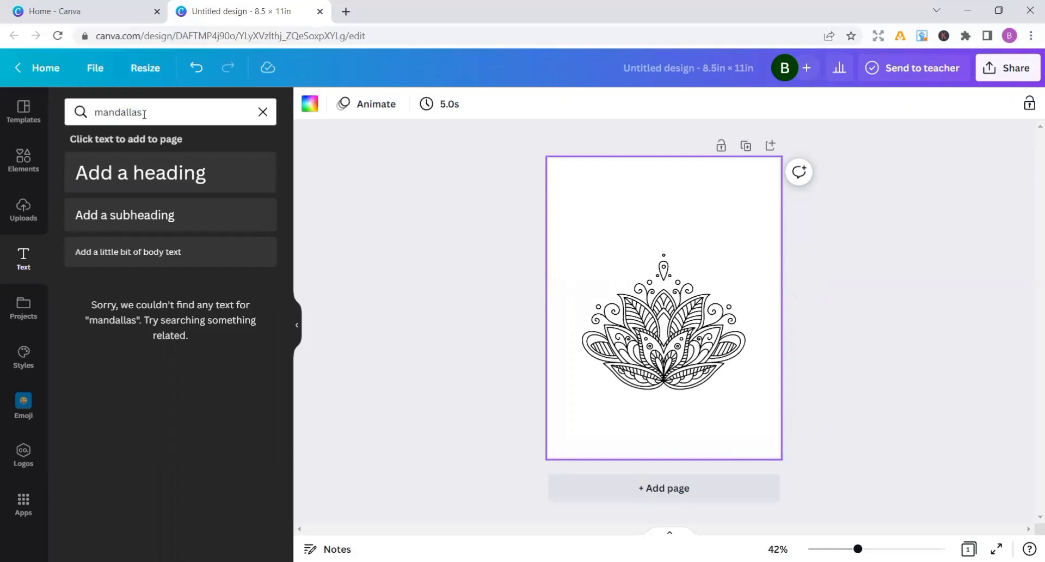
pyautogui.press('BackSpace')
pyautogui.press('BackSpace')
pyautogui.press('BackSpace')
pyautogui.press('BackSpace')
pyautogui.press('BackSpace')
pyautogui.press('BackSpace')
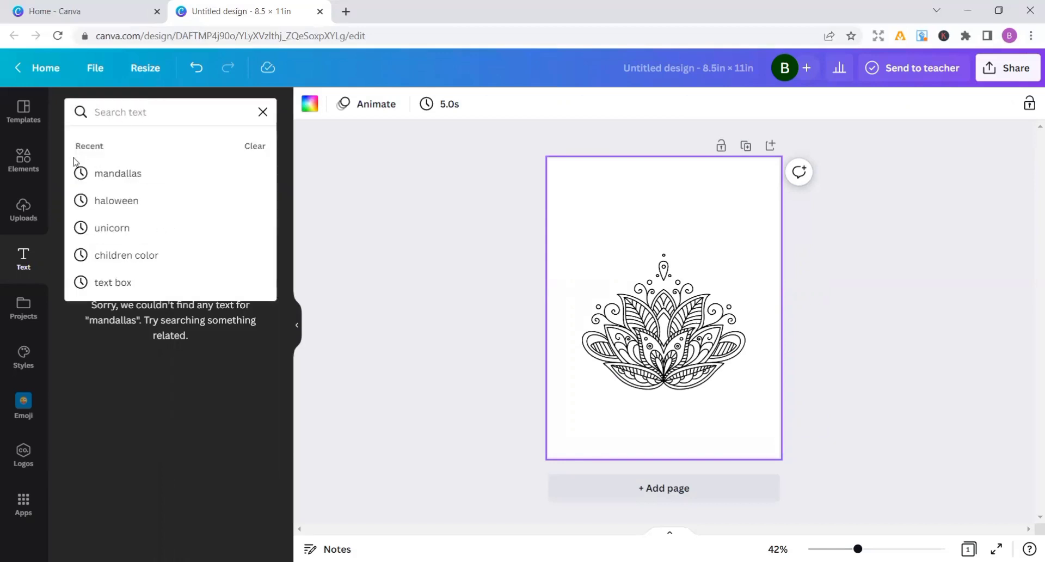
# Add a default heading text box to the page over the lotus mandala
pyautogui.click(22, 265)
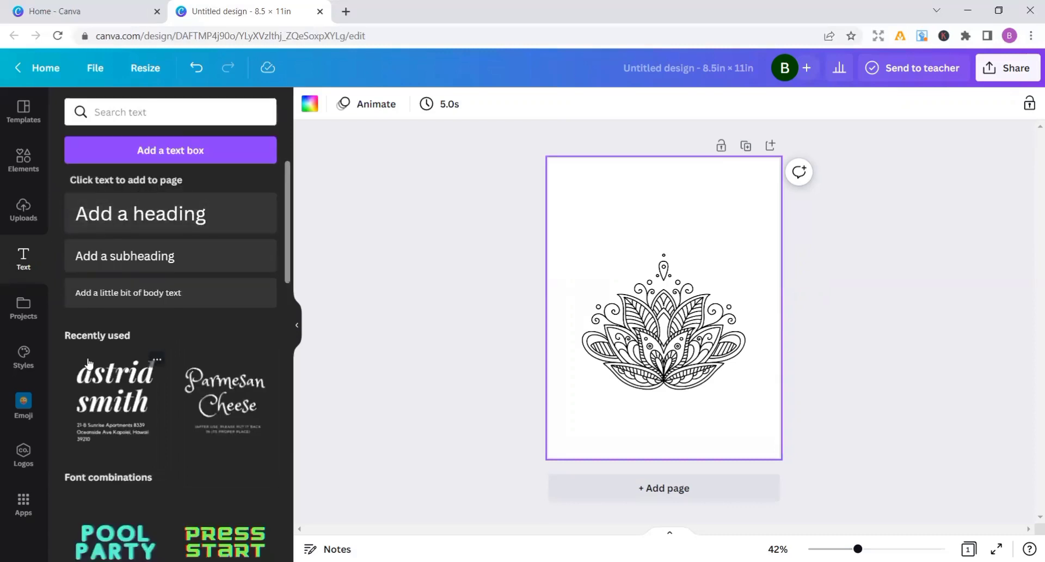
pyautogui.click(139, 216)
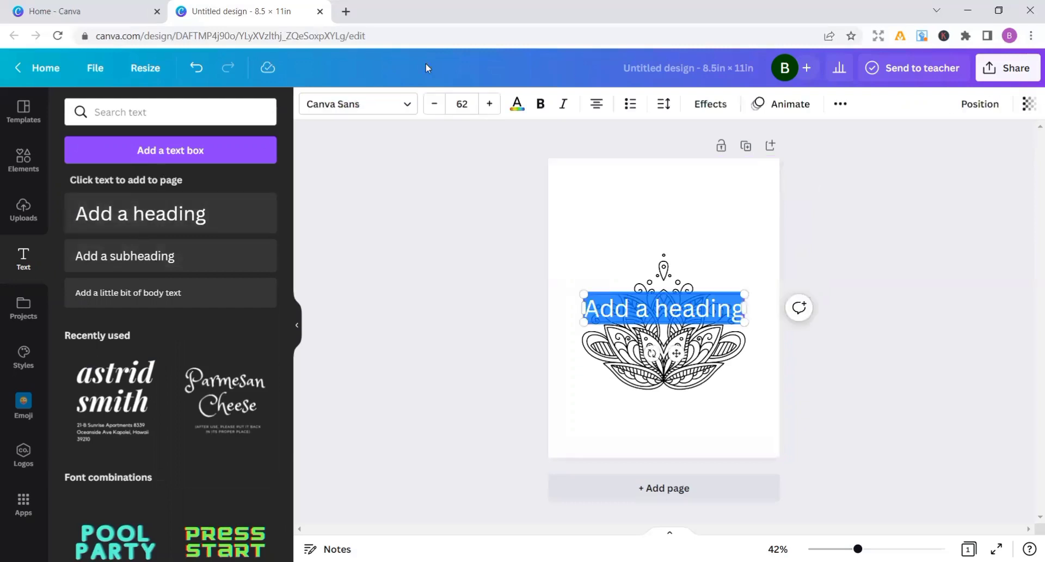
# Search the fonts for "mandallas" for the heading, clear the search and close the font list
pyautogui.click(409, 108)
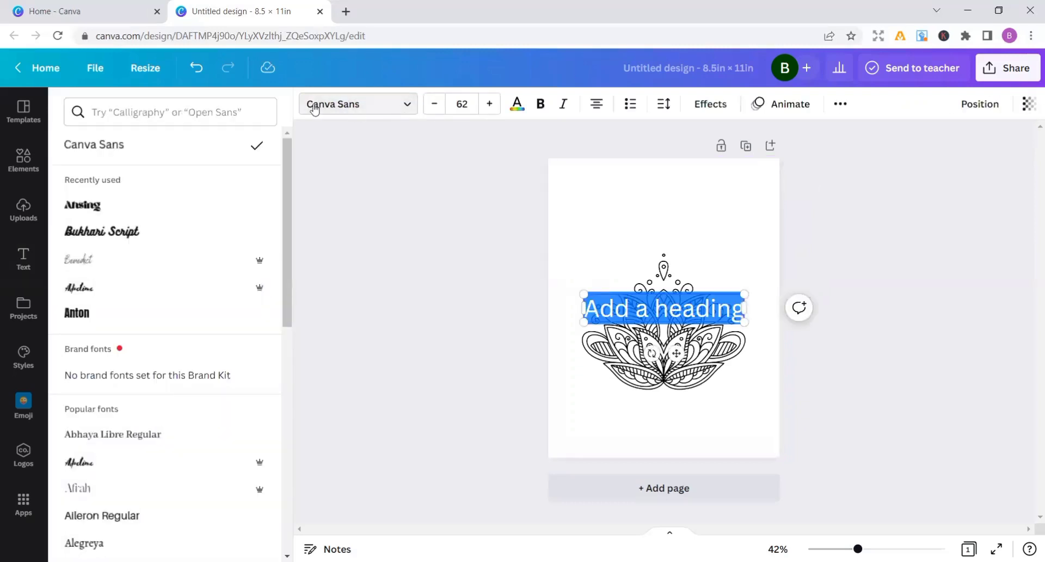
pyautogui.click(241, 106)
pyautogui.write('m')
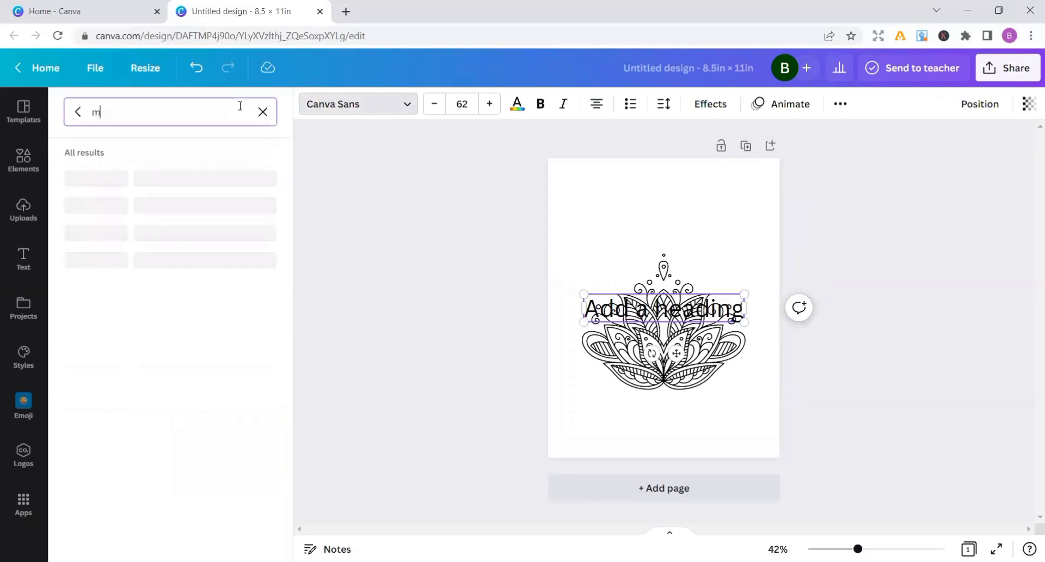
pyautogui.write('and')
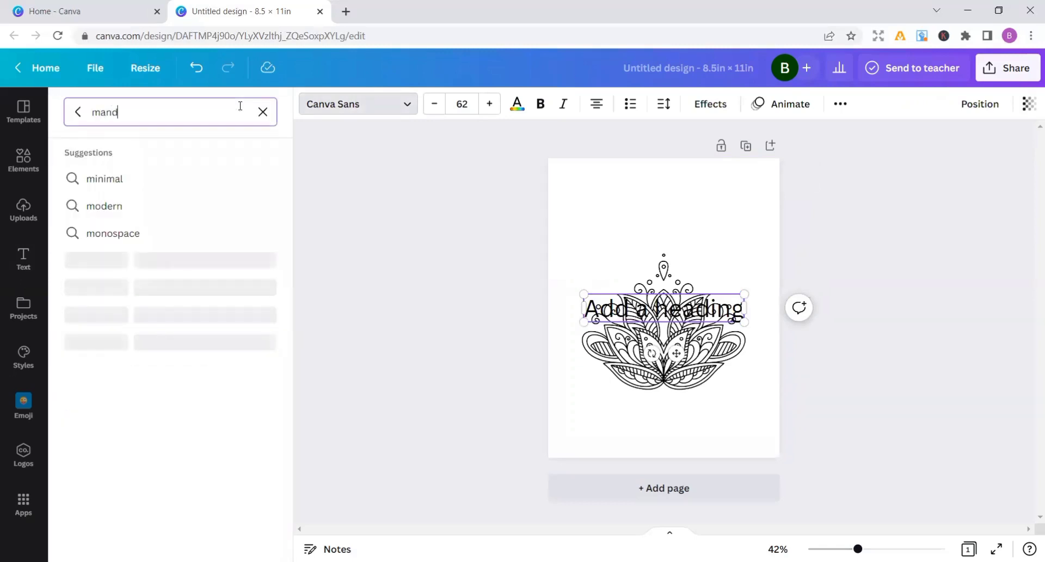
pyautogui.write('allas')
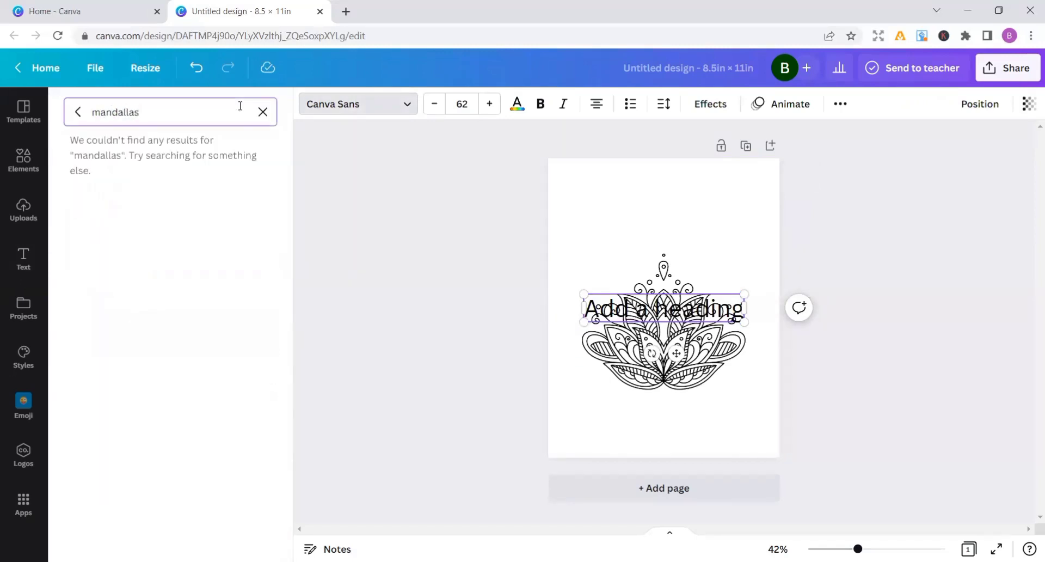
pyautogui.press('BackSpace')
pyautogui.press('BackSpace')
pyautogui.press('BackSpace')
pyautogui.press('BackSpace')
pyautogui.press('BackSpace')
pyautogui.press('BackSpace')
pyautogui.press('BackSpace')
pyautogui.press('BackSpace')
pyautogui.press('BackSpace')
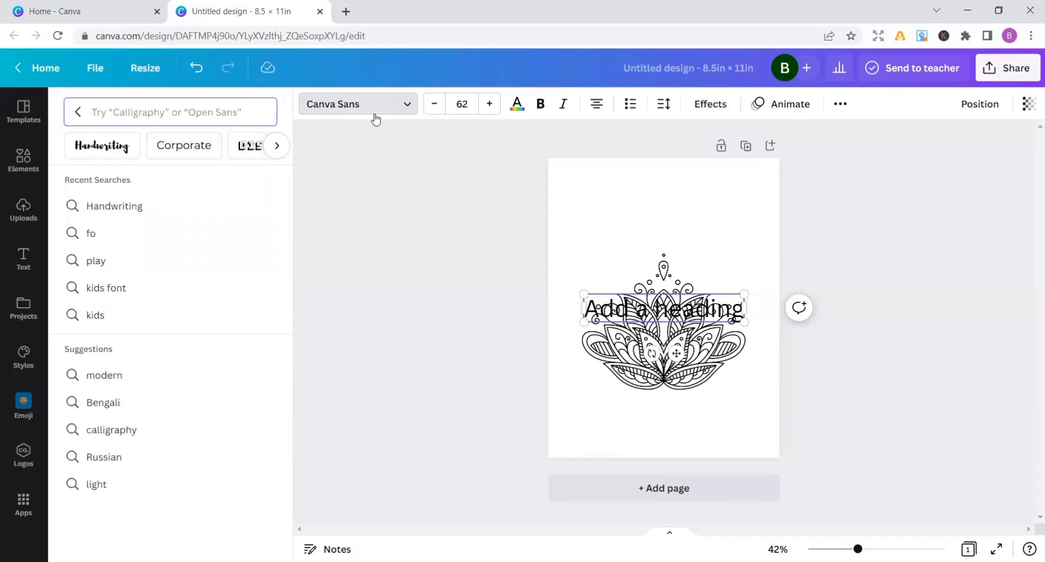
pyautogui.click(402, 108)
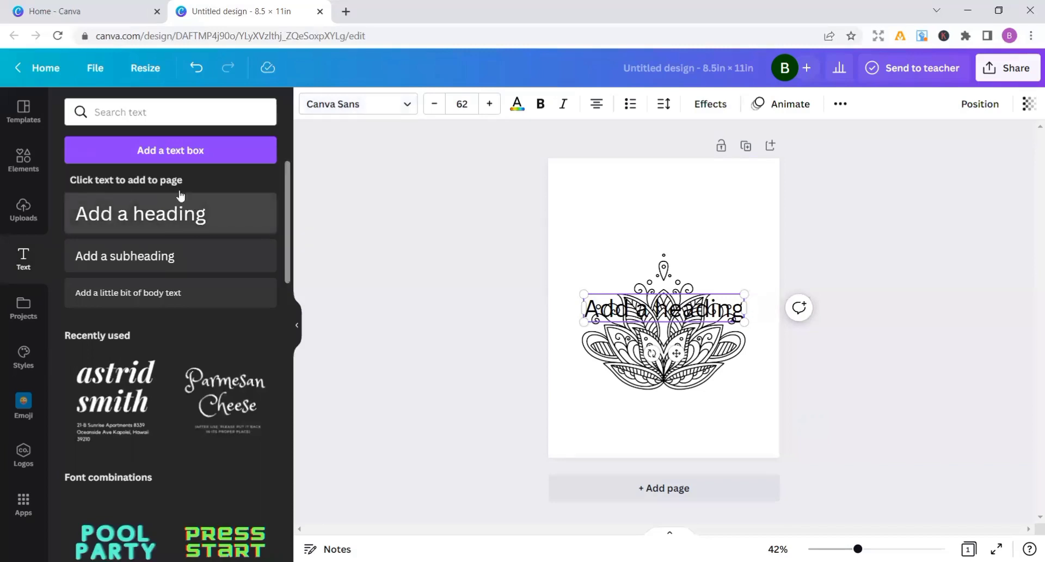
# Set the heading's font to Celandine from the Handwriting font search
pyautogui.click(410, 108)
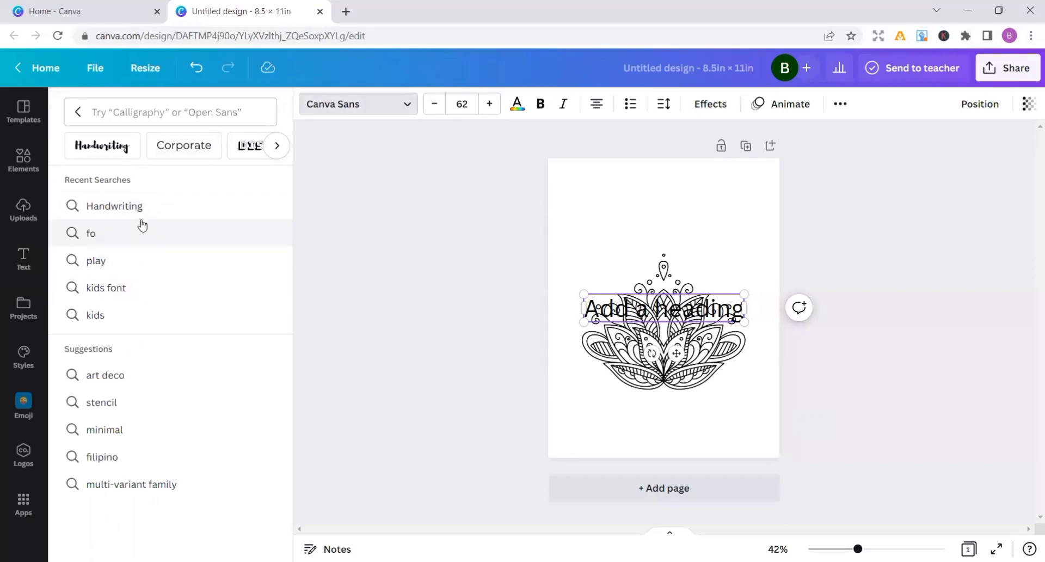
pyautogui.click(145, 199)
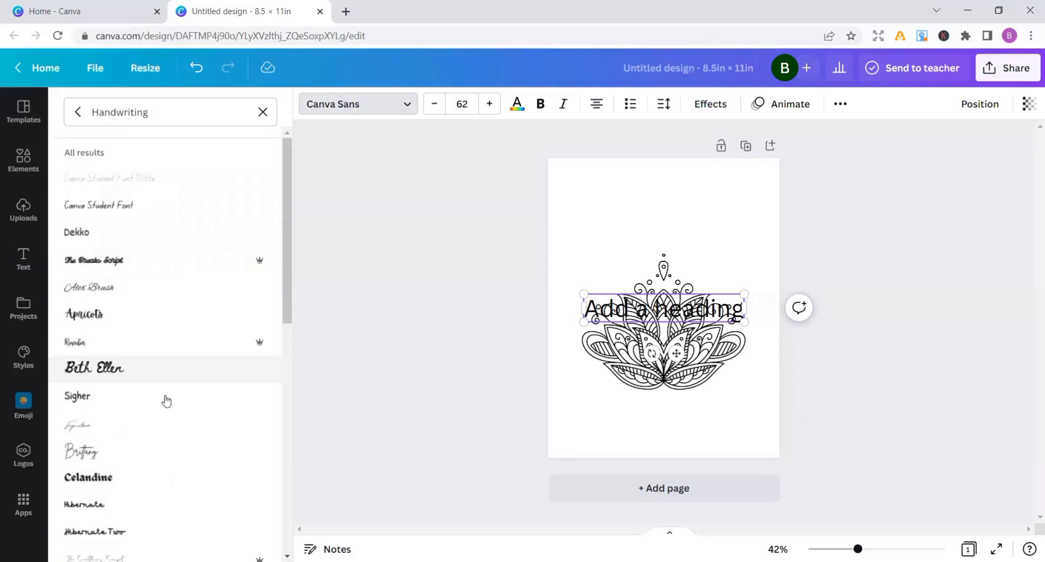
pyautogui.click(144, 478)
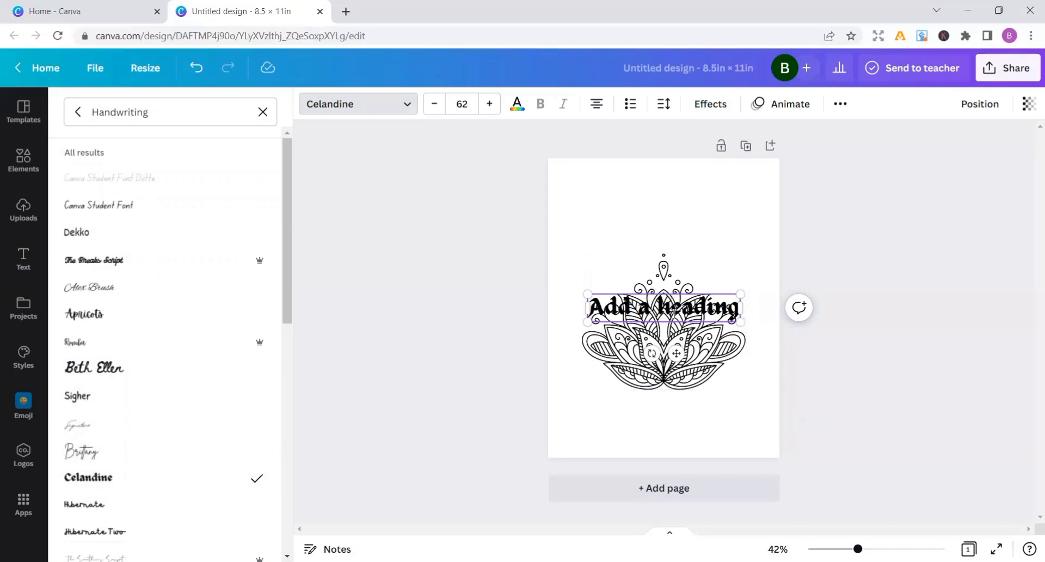
# Move the heading above the lotus mandala as two lines and scale it to a font size of about 52.9
pyautogui.moveTo(741, 308); pyautogui.dragTo(720, 227)
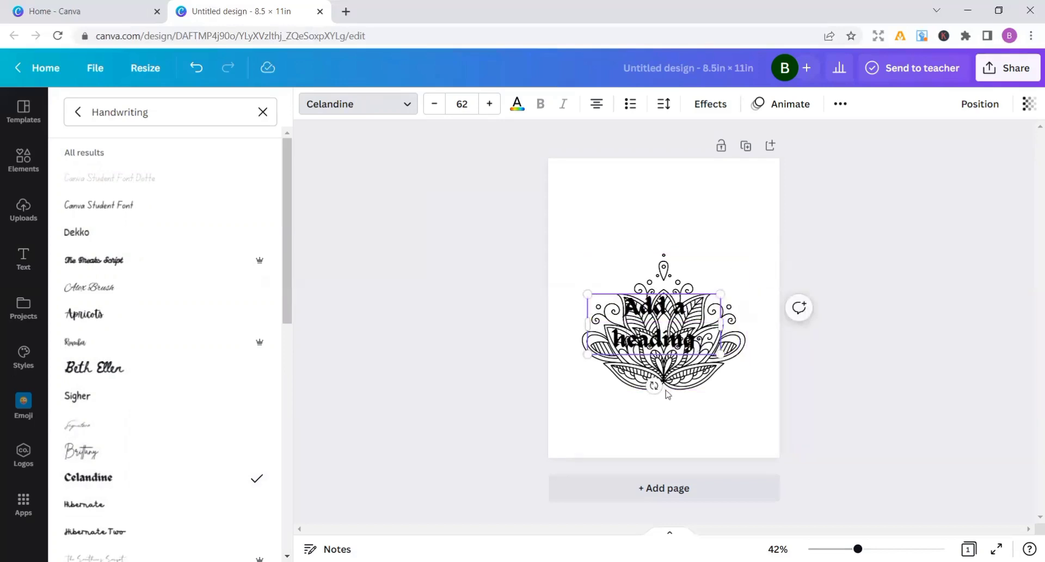
pyautogui.moveTo(654, 386)
pyautogui.mouseDown()
pyautogui.moveTo(697, 370)
pyautogui.moveTo(710, 335)
pyautogui.moveTo(718, 345)
pyautogui.moveTo(656, 406)
pyautogui.moveTo(656, 384)
pyautogui.mouseUp()
pyautogui.moveTo(651, 324); pyautogui.dragTo(657, 255)
pyautogui.click(745, 400)
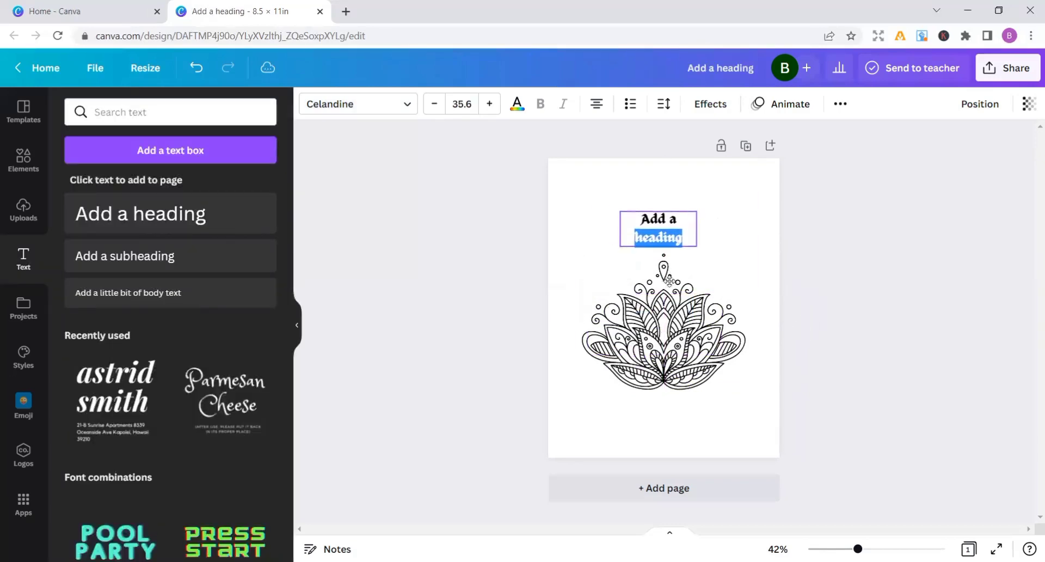
pyautogui.moveTo(670, 281); pyautogui.dragTo(660, 277)
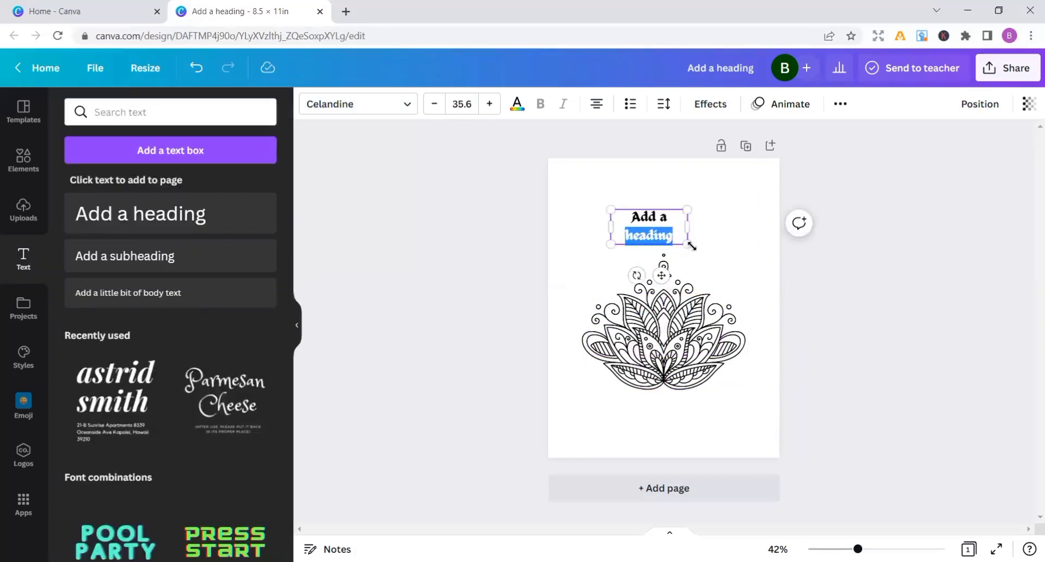
pyautogui.moveTo(689, 244); pyautogui.dragTo(725, 262)
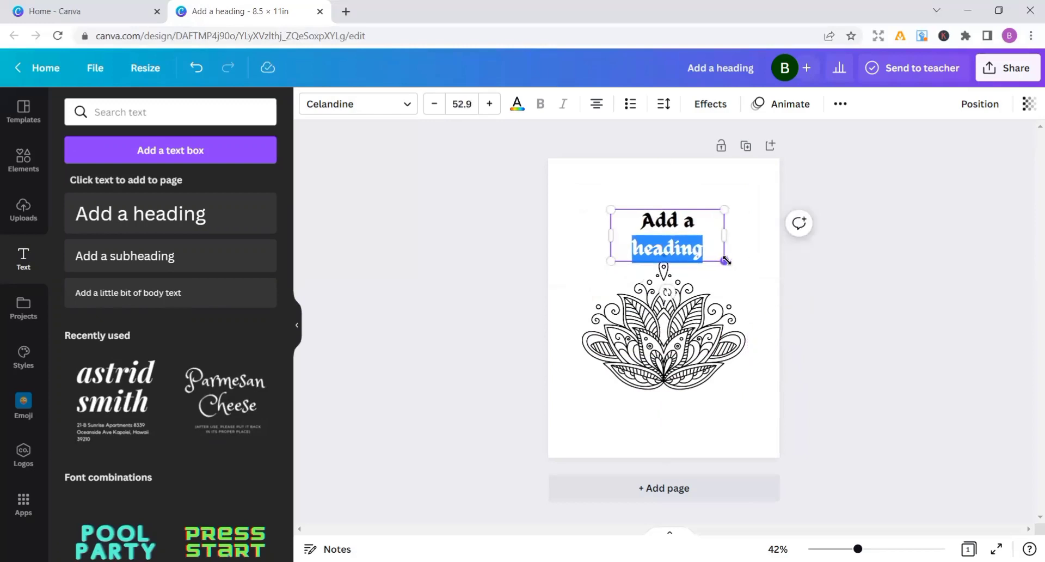
pyautogui.click(752, 283)
# Replace the heading's placeholder text with "THIS BOOK BELONGS TO"
pyautogui.click(685, 254)
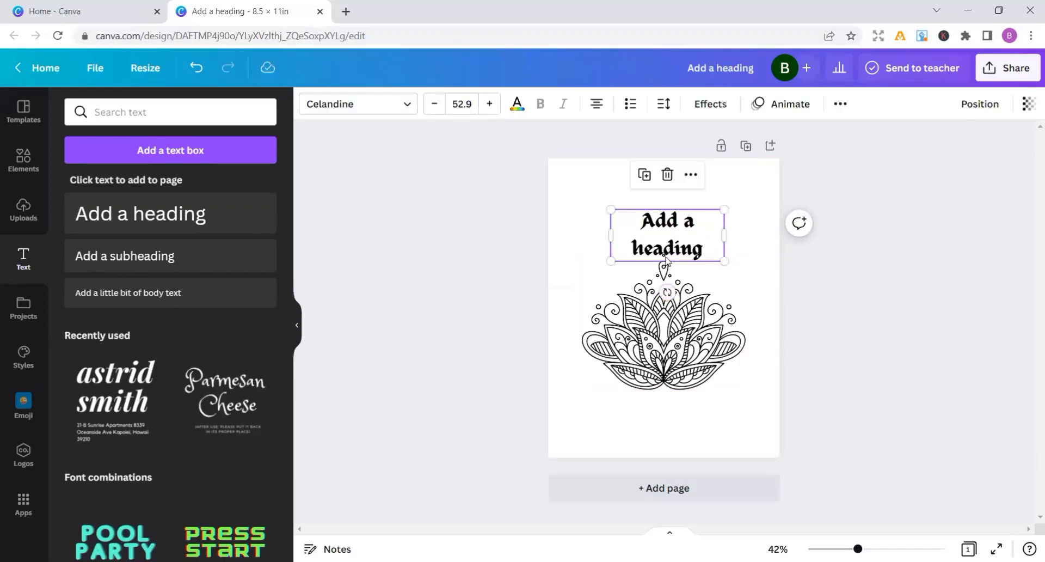
pyautogui.click(672, 249)
pyautogui.press('Escape')
pyautogui.click(707, 244)
pyautogui.click(707, 242)
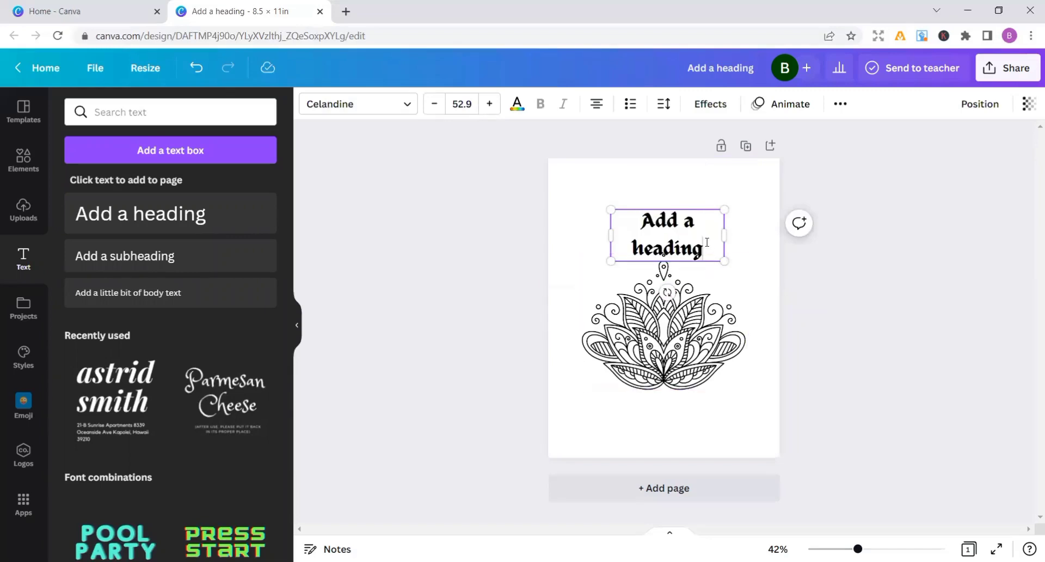
pyautogui.press('BackSpace')
pyautogui.press('BackSpace')
pyautogui.press('BackSpace')
pyautogui.press('BackSpace')
pyautogui.press('BackSpace')
pyautogui.press('BackSpace')
pyautogui.press('BackSpace')
pyautogui.press('BackSpace')
pyautogui.press('BackSpace')
pyautogui.press('BackSpace')
pyautogui.press('BackSpace')
pyautogui.press('BackSpace')
pyautogui.press('BackSpace')
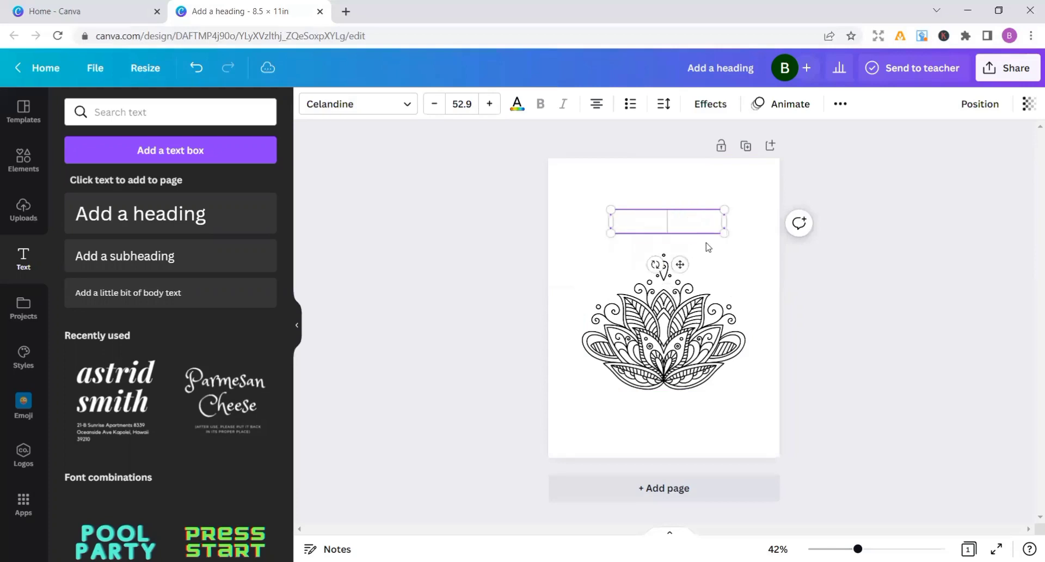
pyautogui.write('THIS')
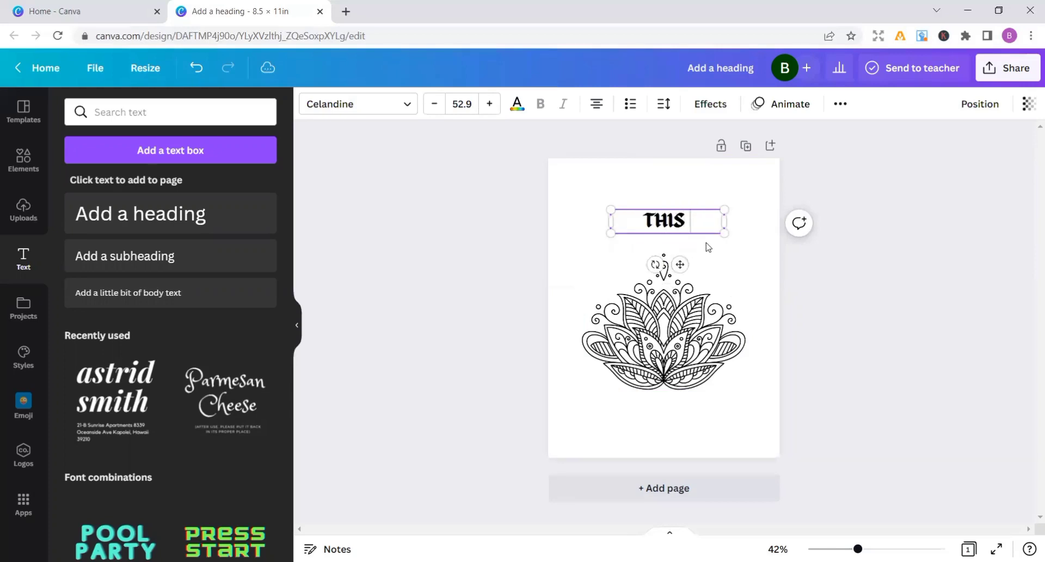
pyautogui.write(' BOOK')
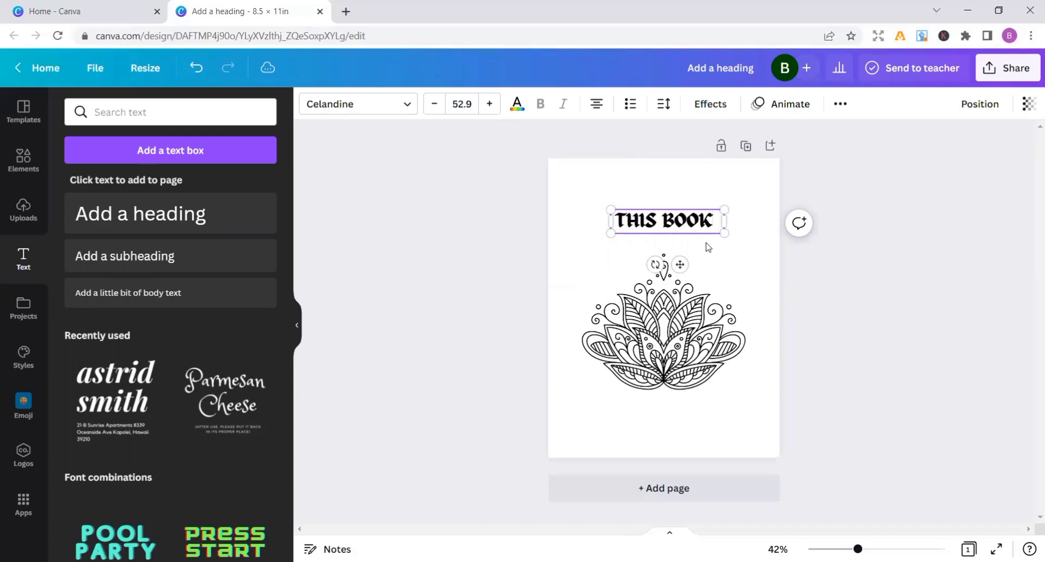
pyautogui.write(' BELON')
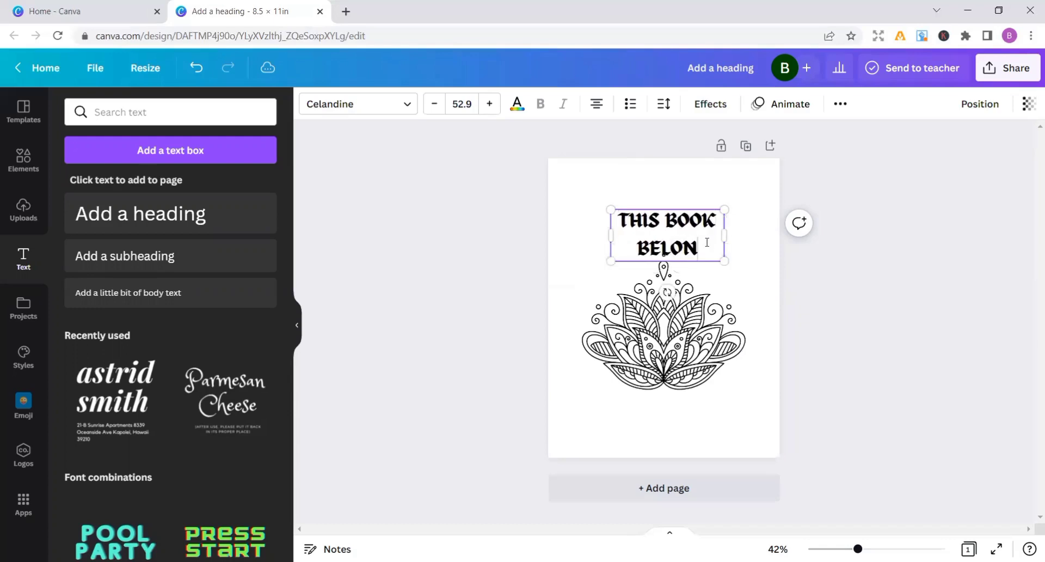
pyautogui.write('GS')
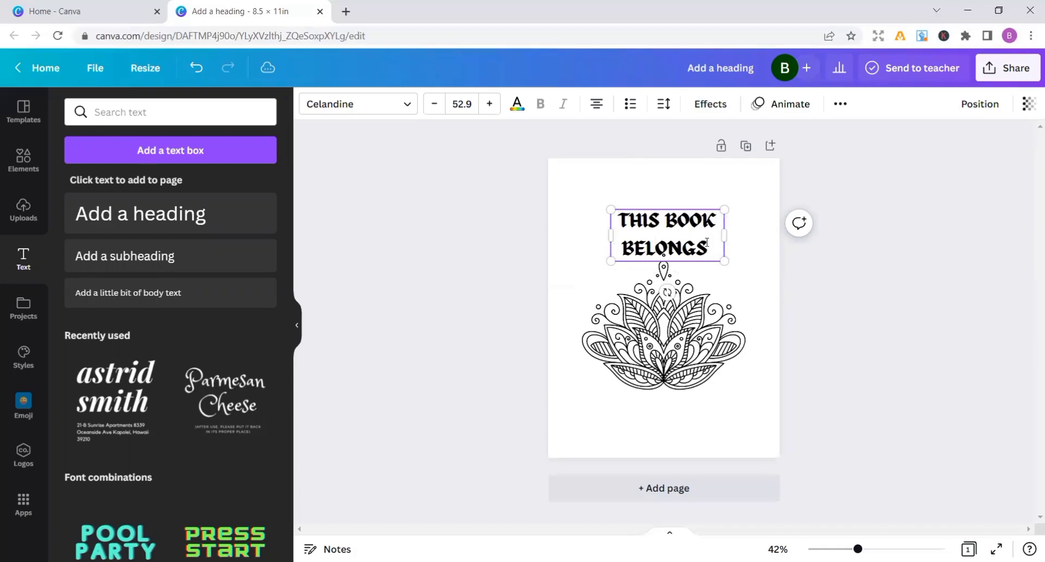
pyautogui.write(' TO')
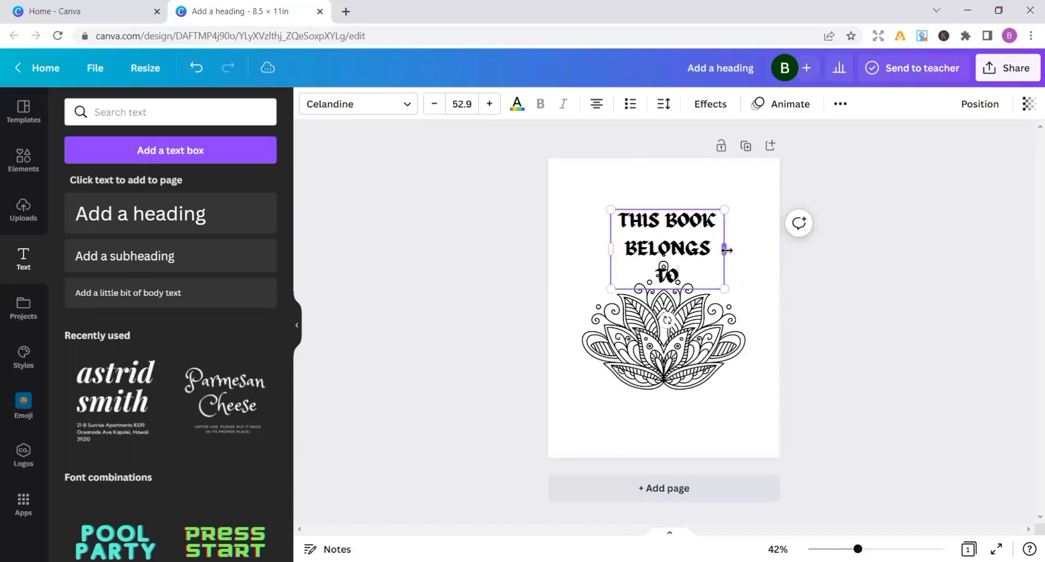
# Fit the heading on one line at a font size of about 35.2, centred above the lotus mandala
pyautogui.moveTo(725, 249); pyautogui.dragTo(883, 254)
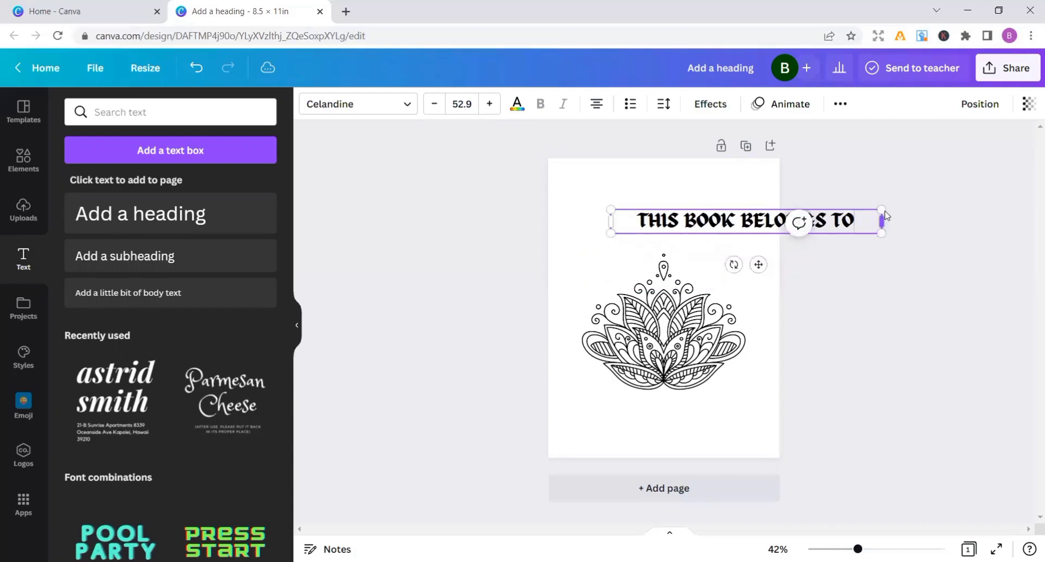
pyautogui.moveTo(885, 216); pyautogui.dragTo(775, 246)
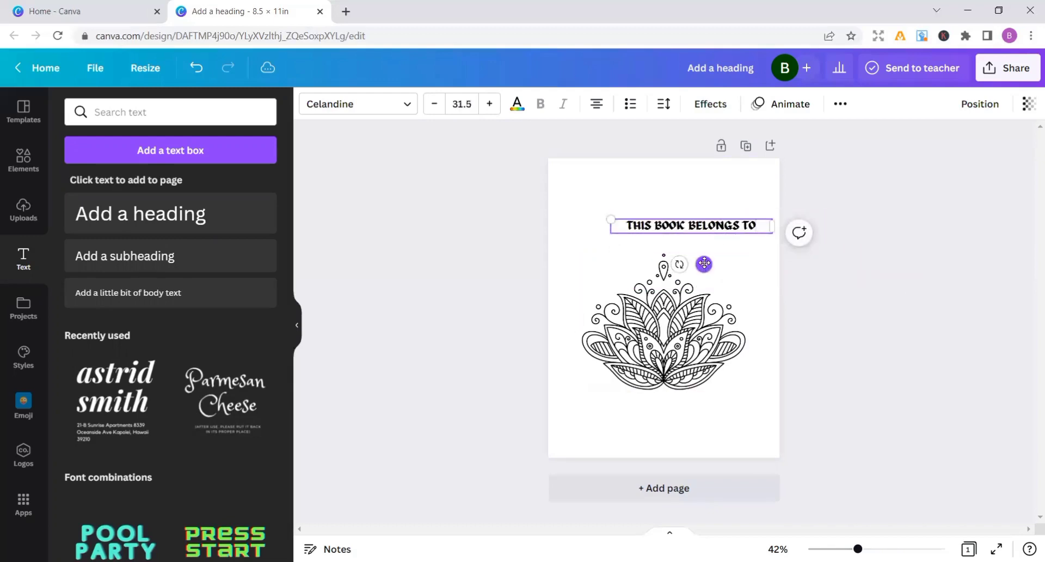
pyautogui.moveTo(702, 263); pyautogui.dragTo(674, 252)
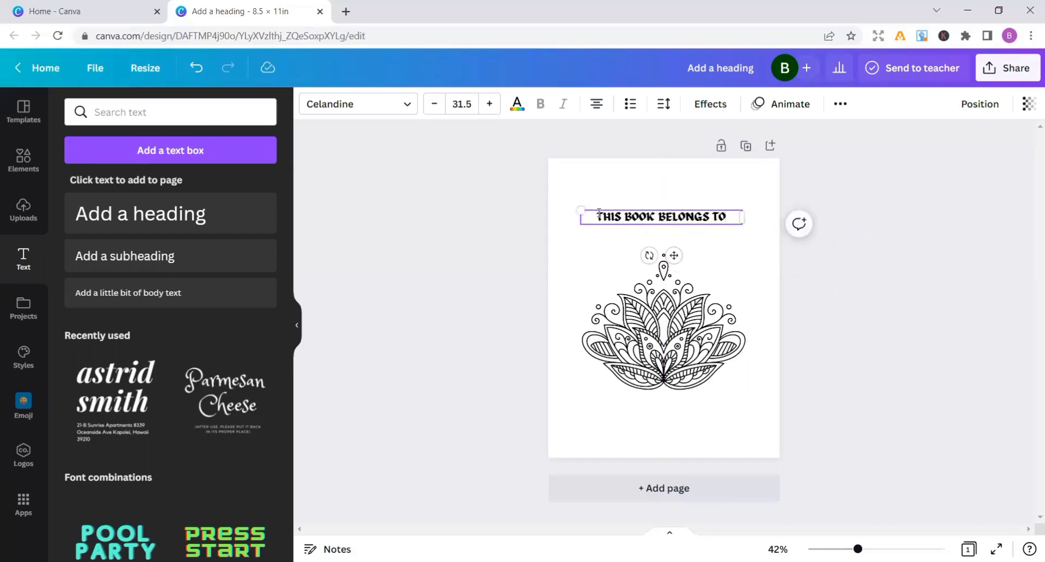
pyautogui.moveTo(579, 204); pyautogui.dragTo(561, 203)
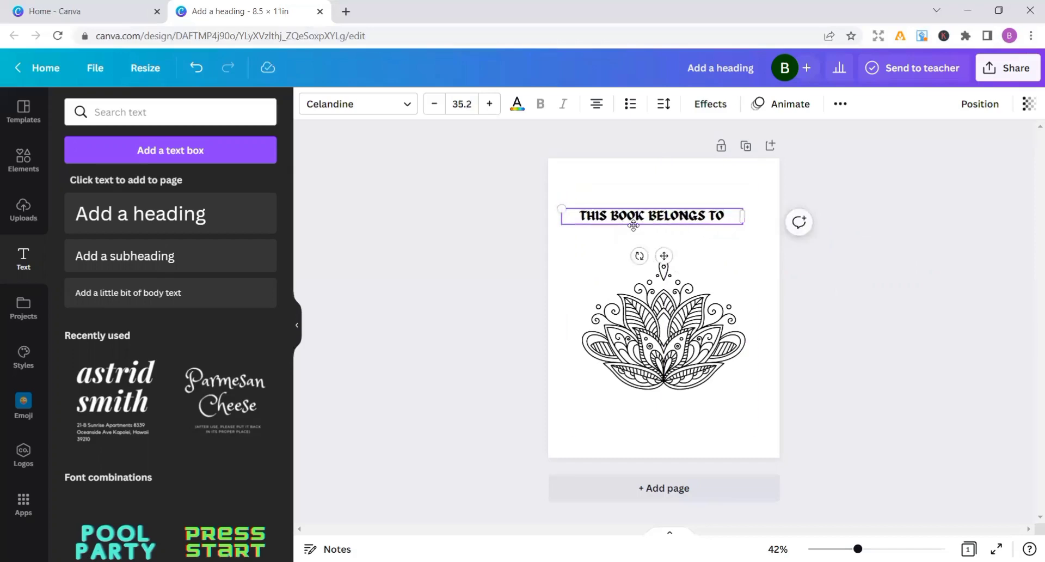
pyautogui.moveTo(665, 255); pyautogui.dragTo(675, 253)
pyautogui.click(726, 253)
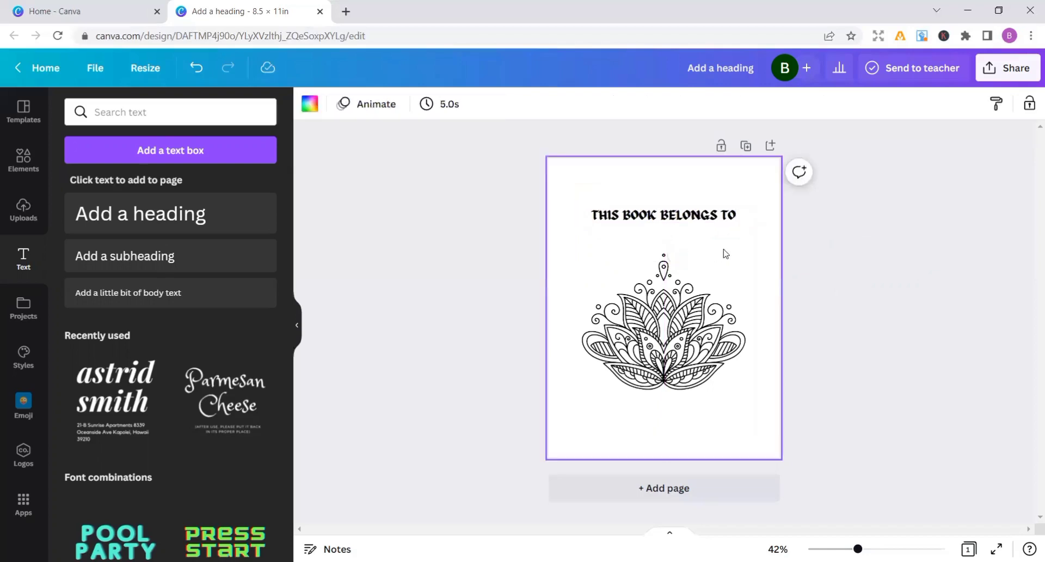
pyautogui.click(682, 222)
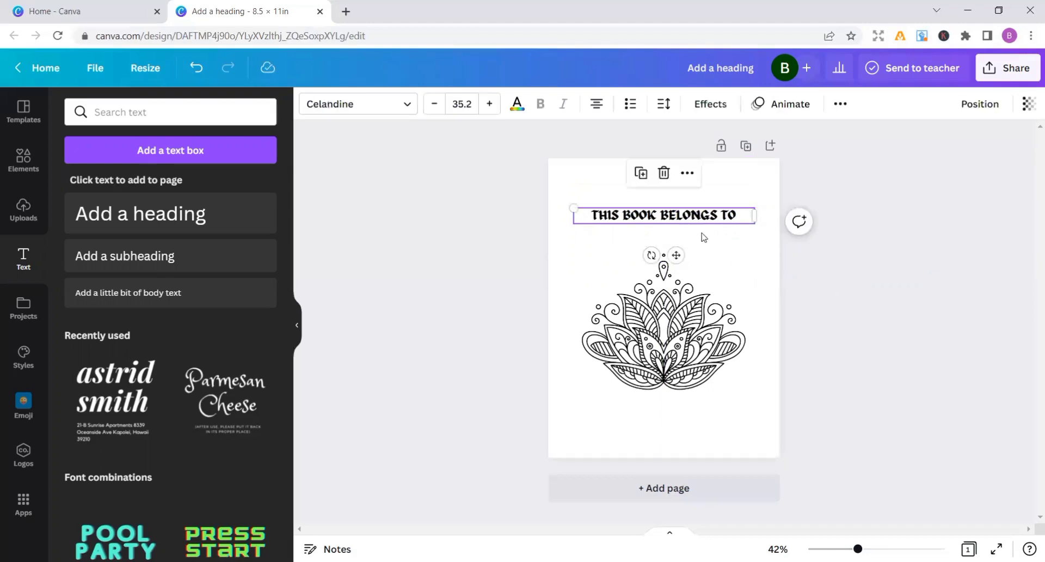
pyautogui.click(708, 240)
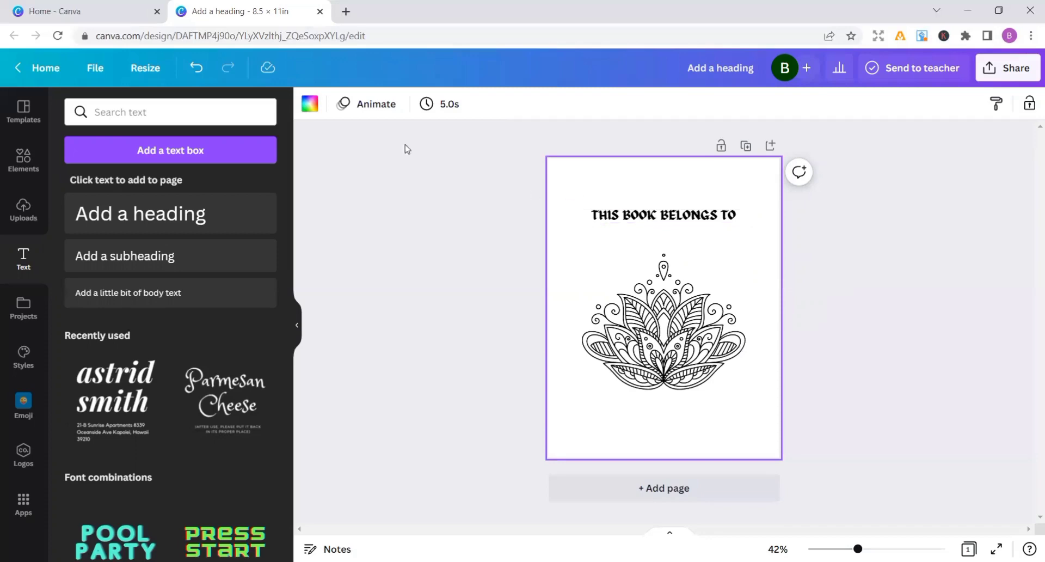
# Search the elements for "line" and add a straight line shape to the page
pyautogui.click(13, 169)
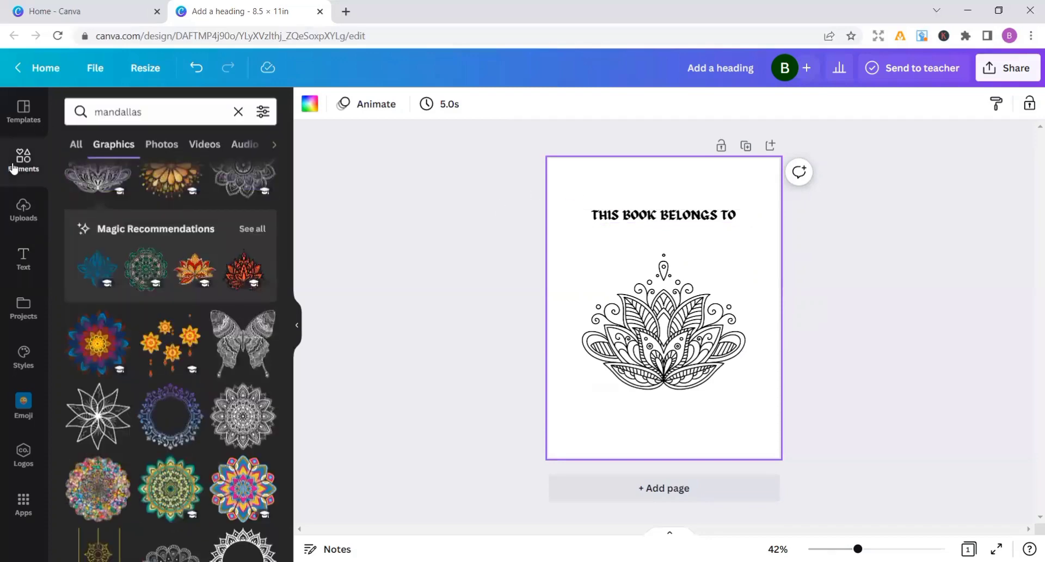
pyautogui.click(160, 123)
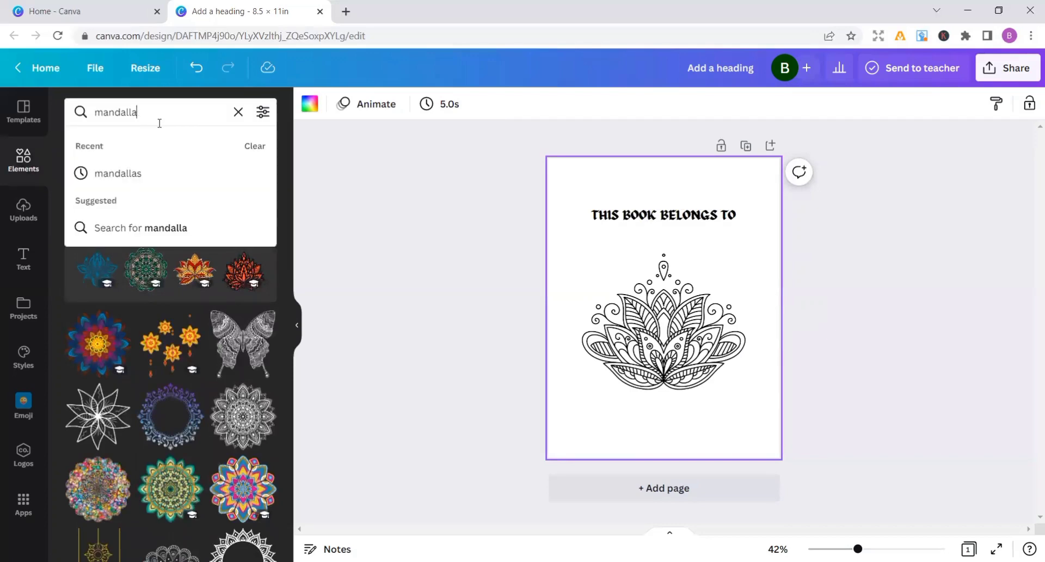
pyautogui.press('BackSpace')
pyautogui.press('BackSpace')
pyautogui.press('BackSpace')
pyautogui.press('BackSpace')
pyautogui.press('BackSpace')
pyautogui.press('BackSpace')
pyautogui.press('BackSpace')
pyautogui.press('BackSpace')
pyautogui.write('li')
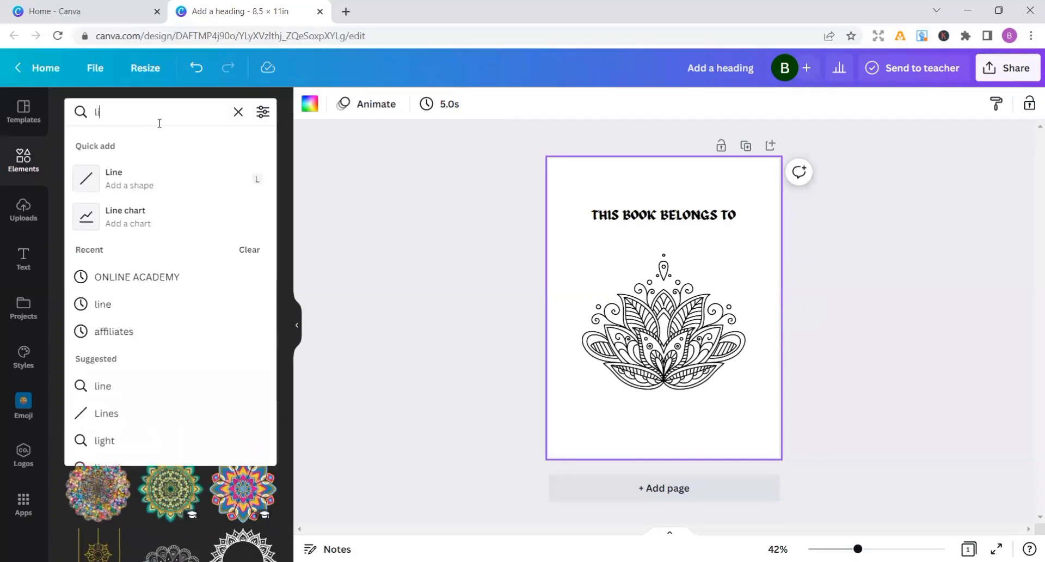
pyautogui.write('ne')
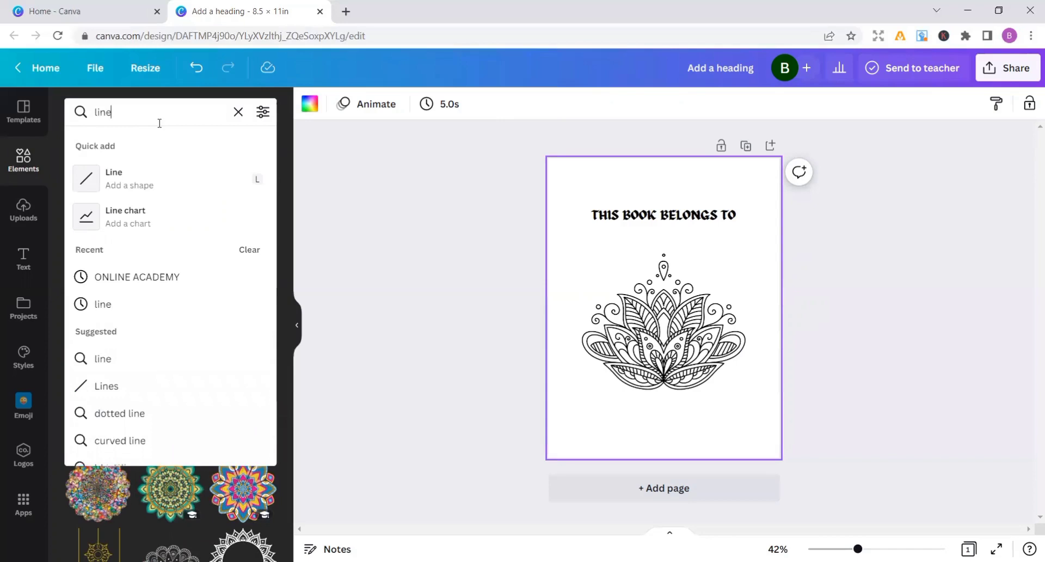
pyautogui.click(161, 190)
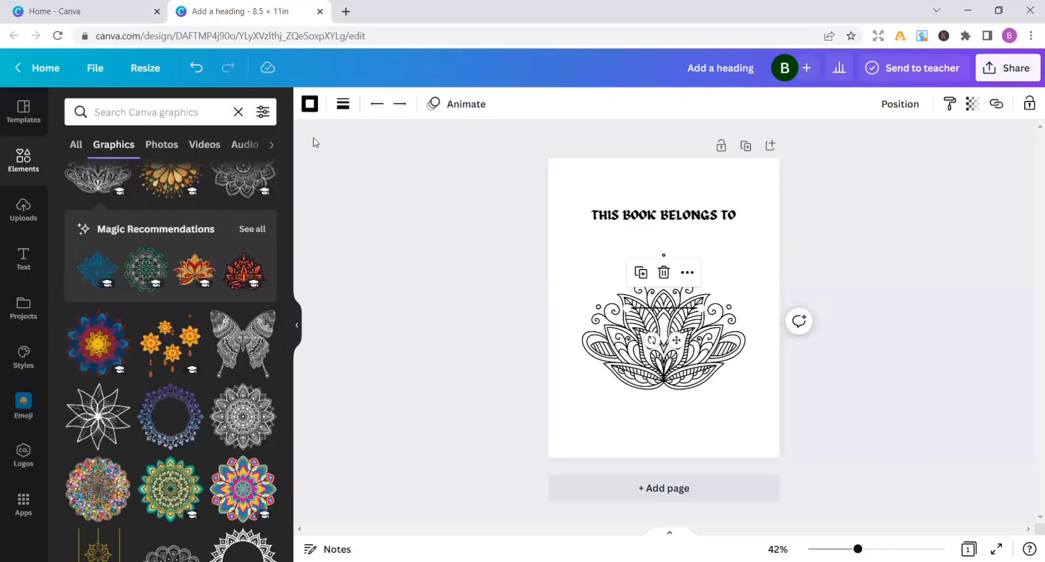
# Move the line between the heading and the mandala and lengthen it at both ends to about the heading's width
pyautogui.click(381, 103)
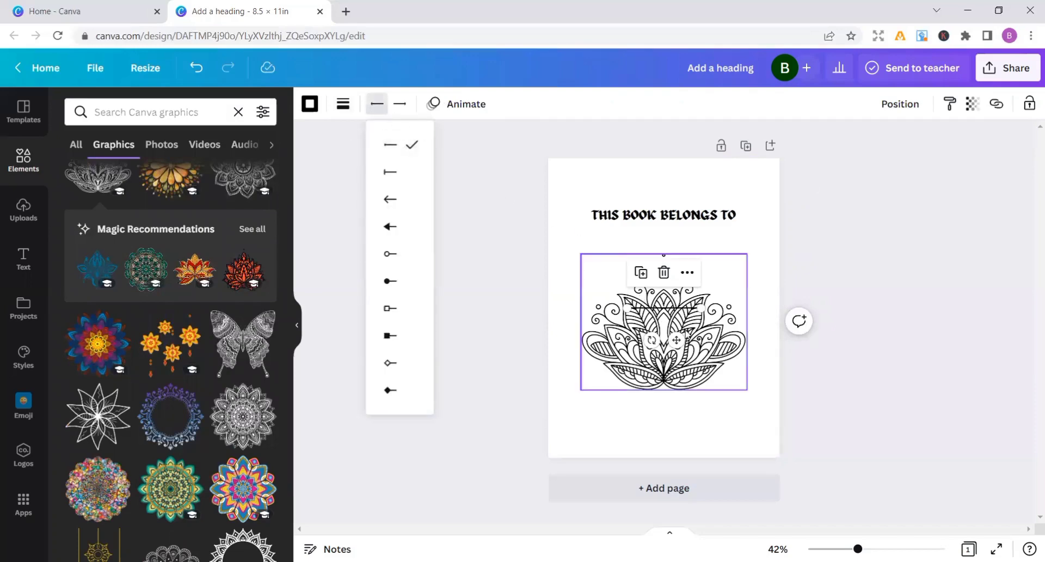
pyautogui.moveTo(677, 339); pyautogui.dragTo(671, 270)
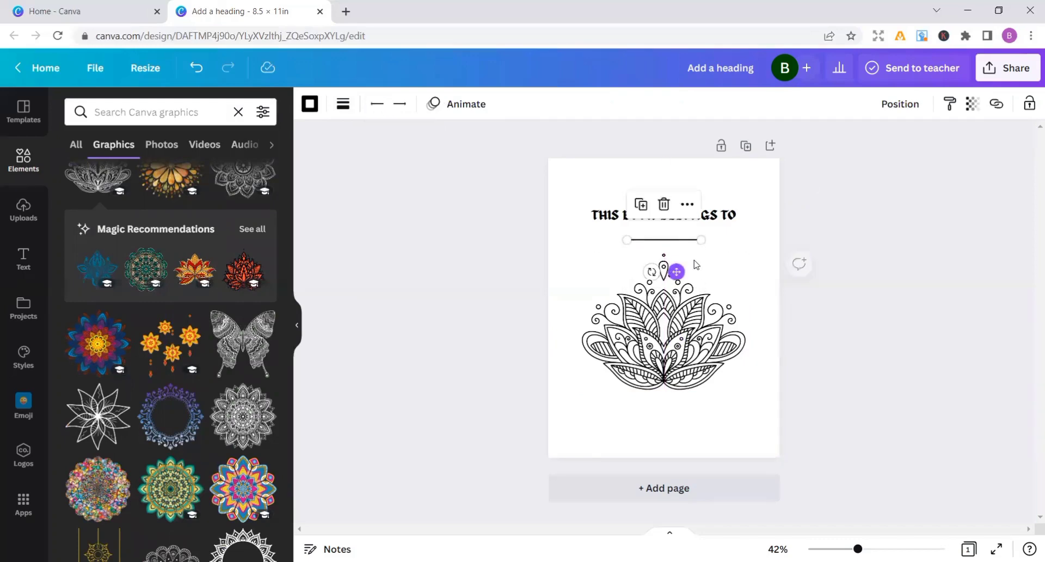
pyautogui.moveTo(701, 240); pyautogui.dragTo(748, 242)
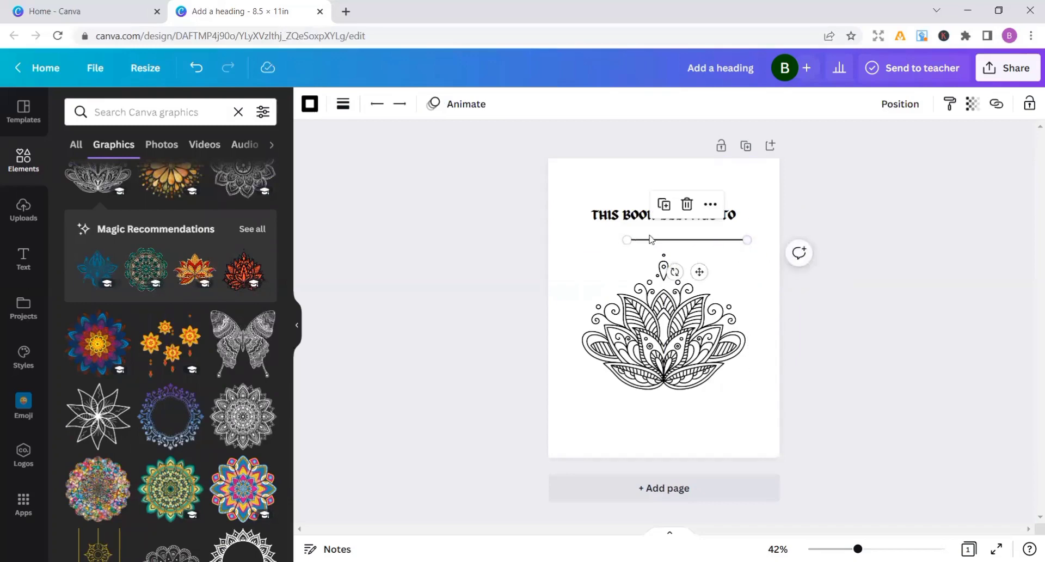
pyautogui.moveTo(625, 240)
pyautogui.mouseDown()
pyautogui.moveTo(596, 240)
pyautogui.moveTo(612, 239)
pyautogui.mouseUp()
# Centre the line horizontally under the heading and lower it slightly to leave writing space
pyautogui.click(604, 262)
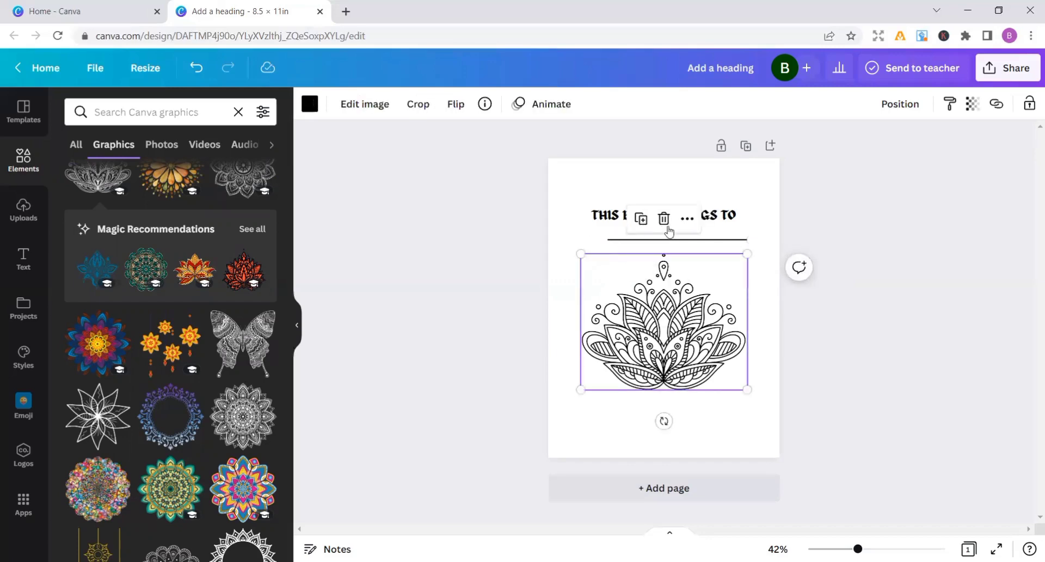
pyautogui.click(689, 243)
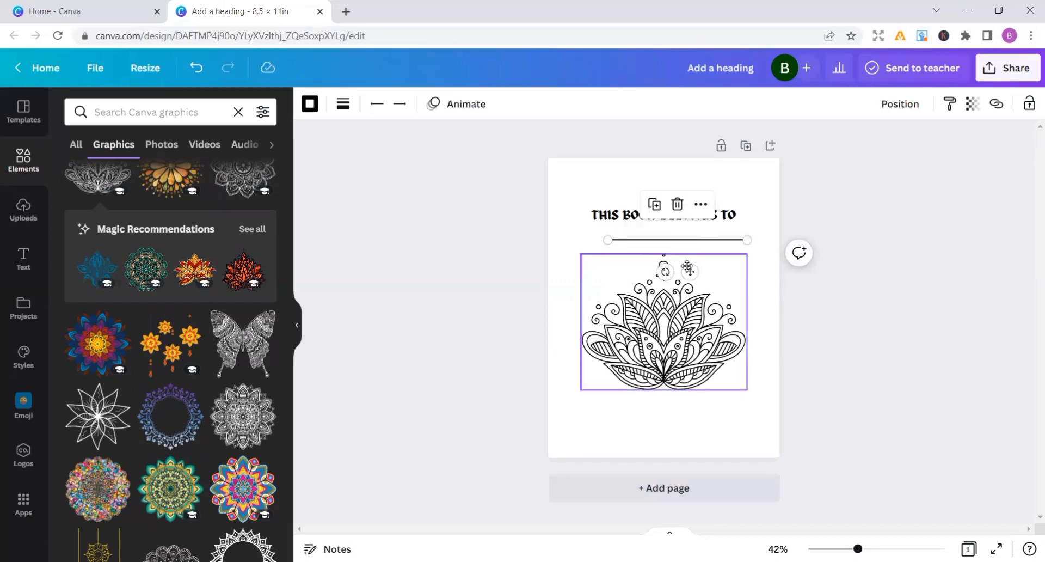
pyautogui.moveTo(689, 266); pyautogui.dragTo(676, 264)
pyautogui.click(869, 311)
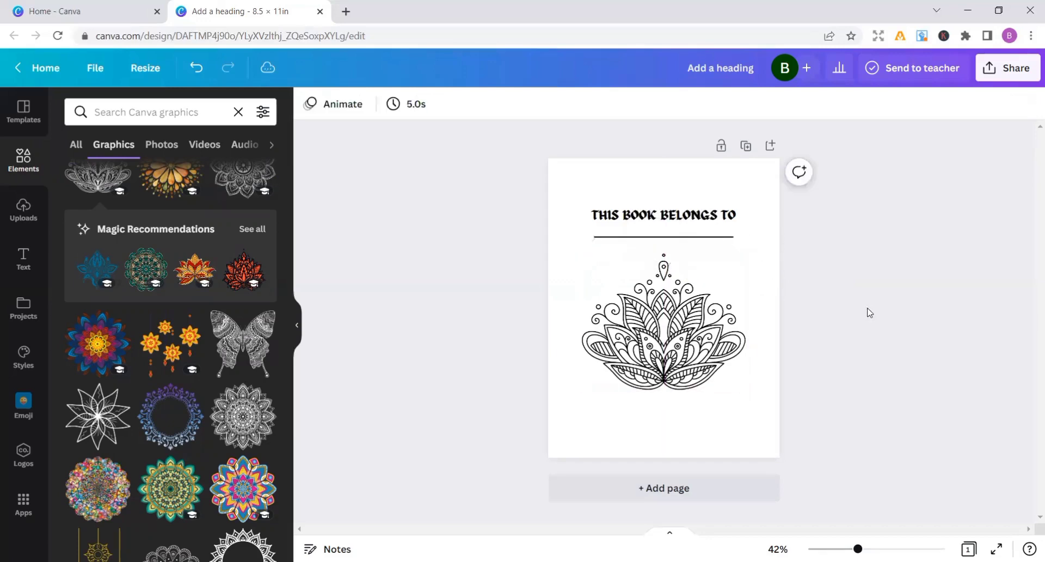
pyautogui.click(664, 239)
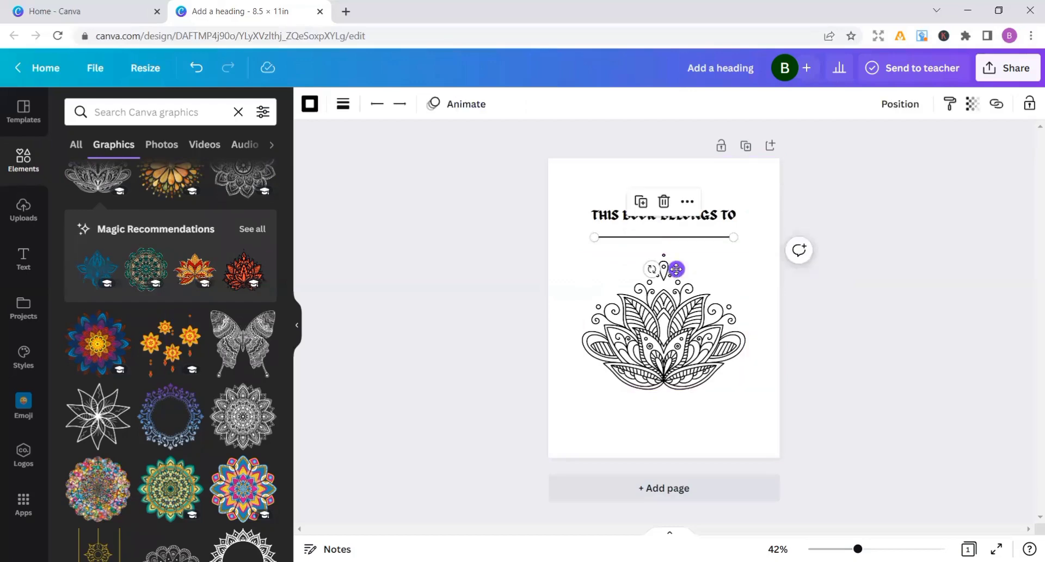
pyautogui.moveTo(677, 269); pyautogui.dragTo(678, 275)
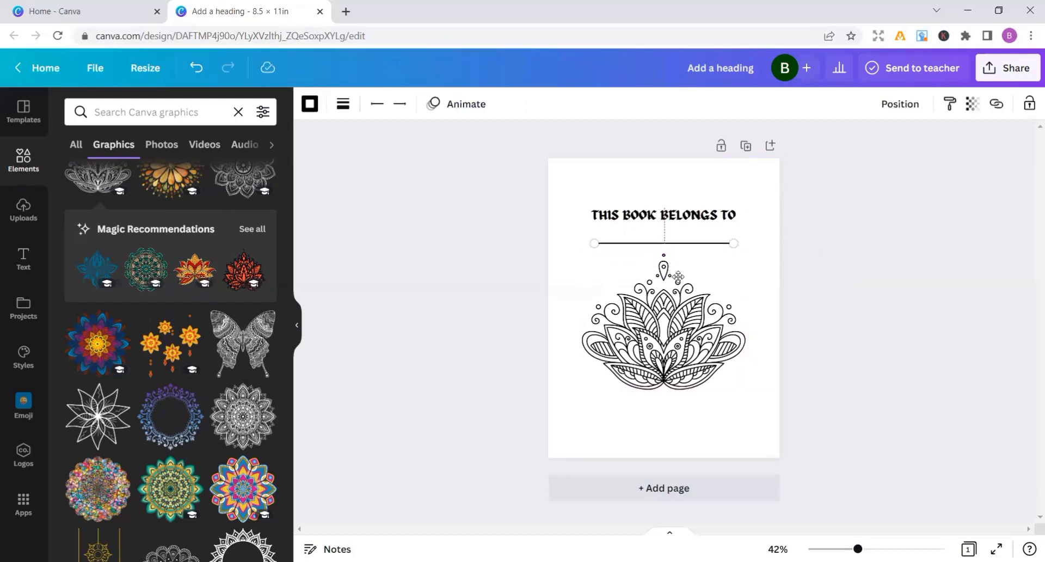
# Add two blank pages and place the black-and-white pointed-petal mandala on page 3, enlarged and centred across the page
pyautogui.click(854, 283)
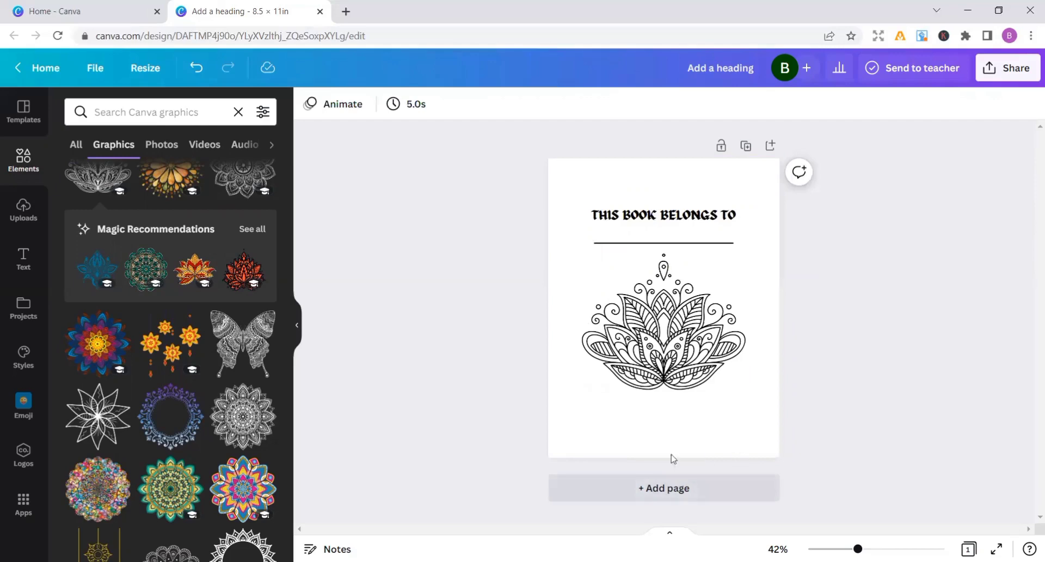
pyautogui.click(669, 487)
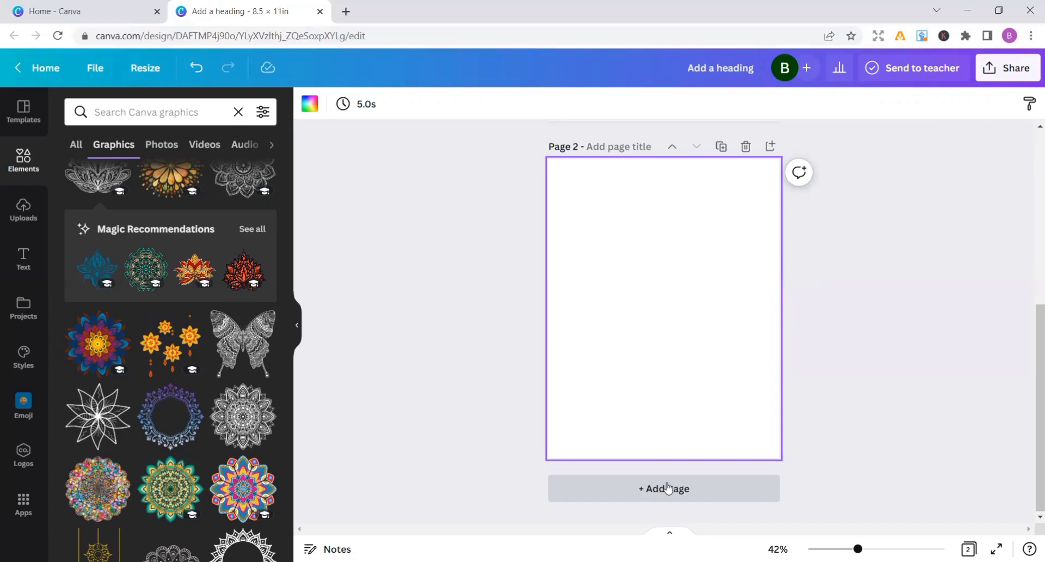
pyautogui.click(668, 487)
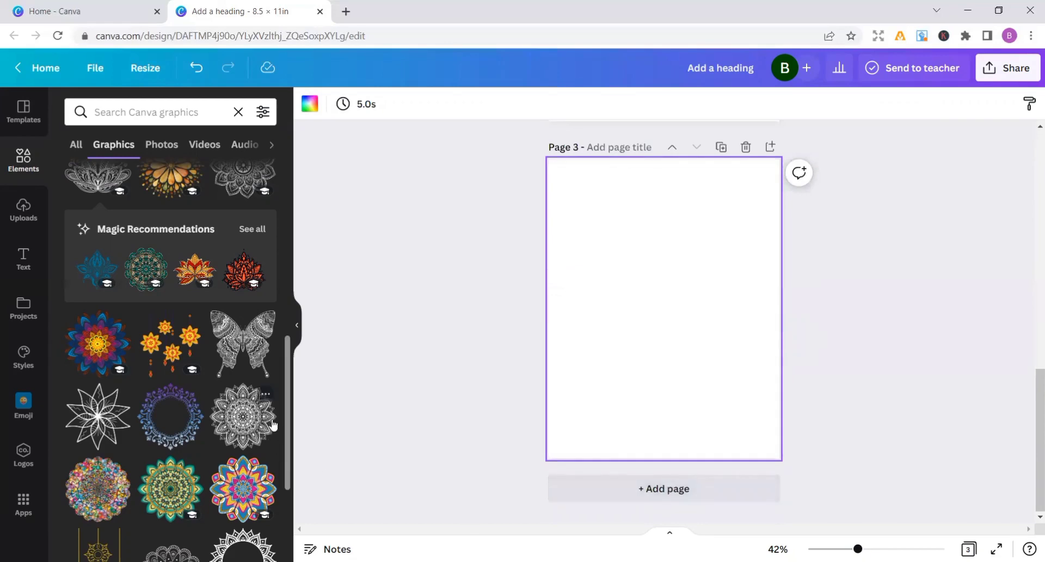
pyautogui.moveTo(272, 425); pyautogui.dragTo(768, 489)
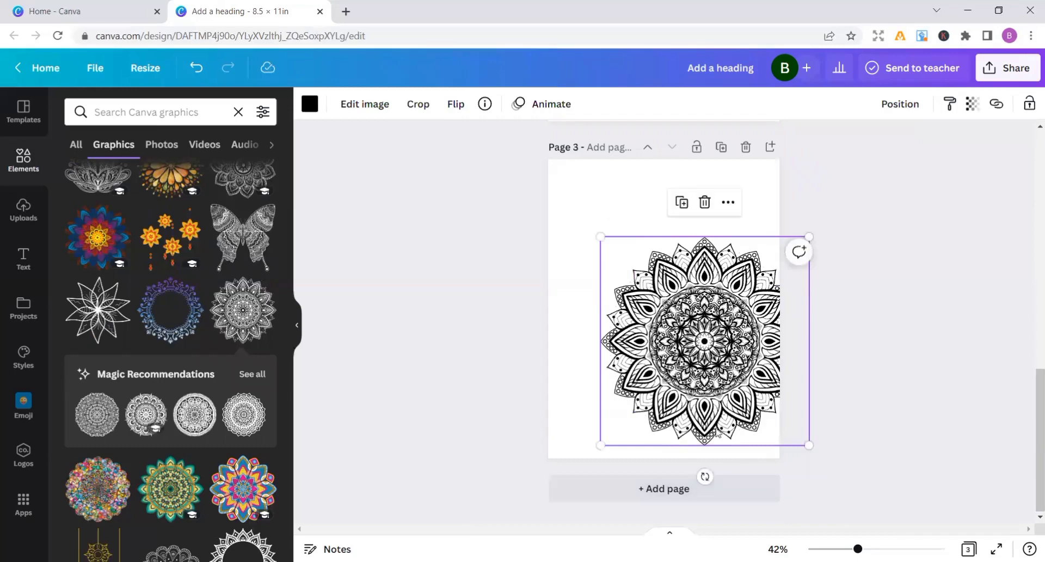
pyautogui.moveTo(717, 432); pyautogui.dragTo(677, 418)
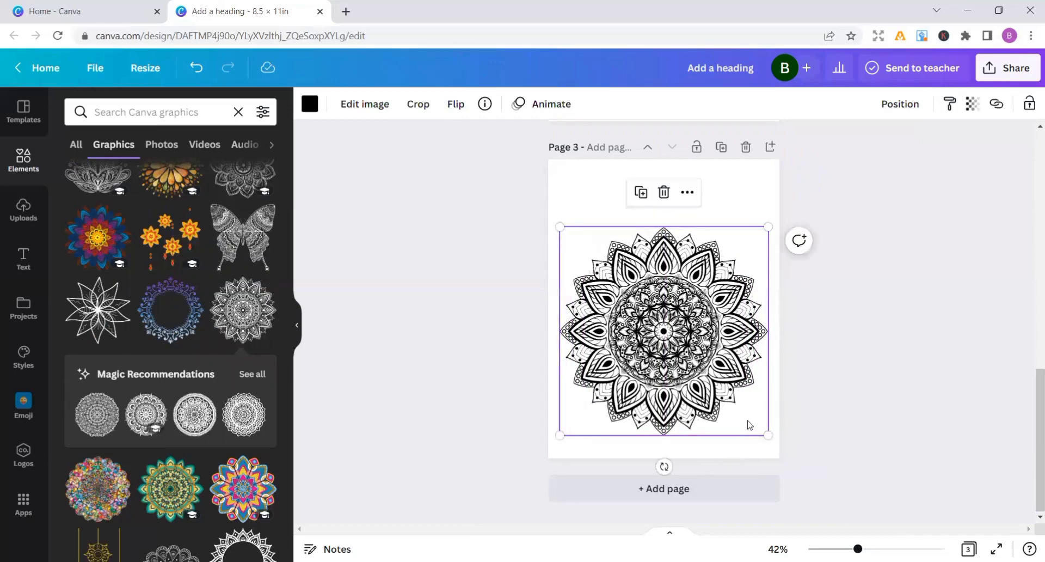
# Shrink the page 3 mandala slightly so it stays inside the page margins, and centre it on the page
pyautogui.moveTo(768, 434); pyautogui.dragTo(752, 425)
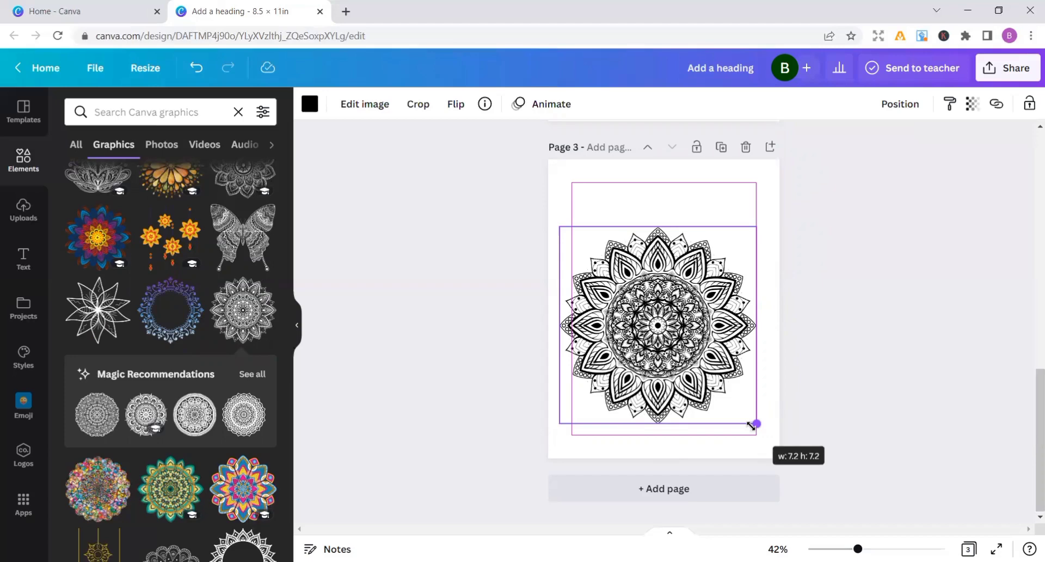
pyautogui.moveTo(751, 425); pyautogui.dragTo(752, 415)
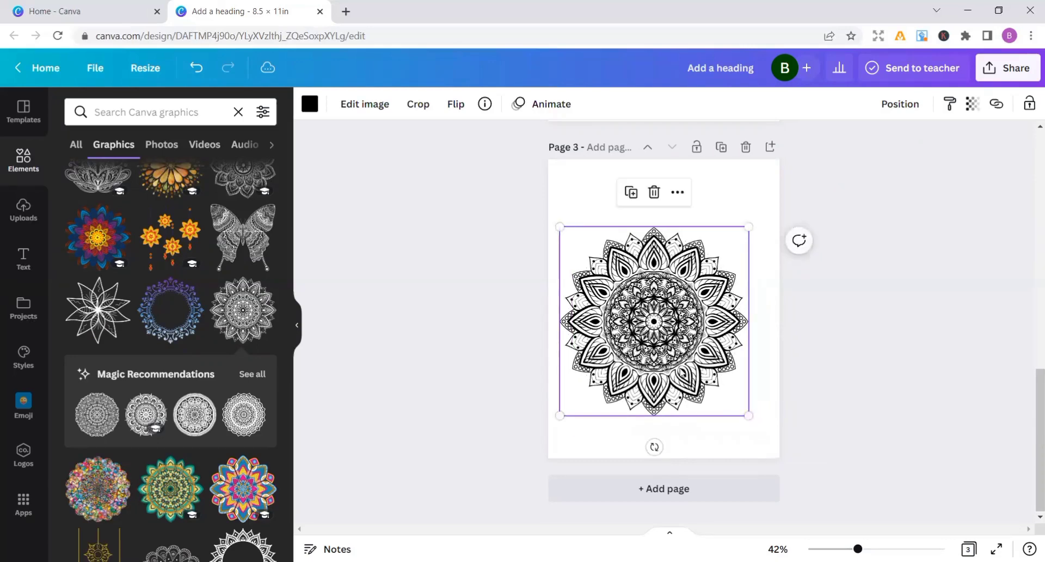
pyautogui.moveTo(686, 368); pyautogui.dragTo(688, 368)
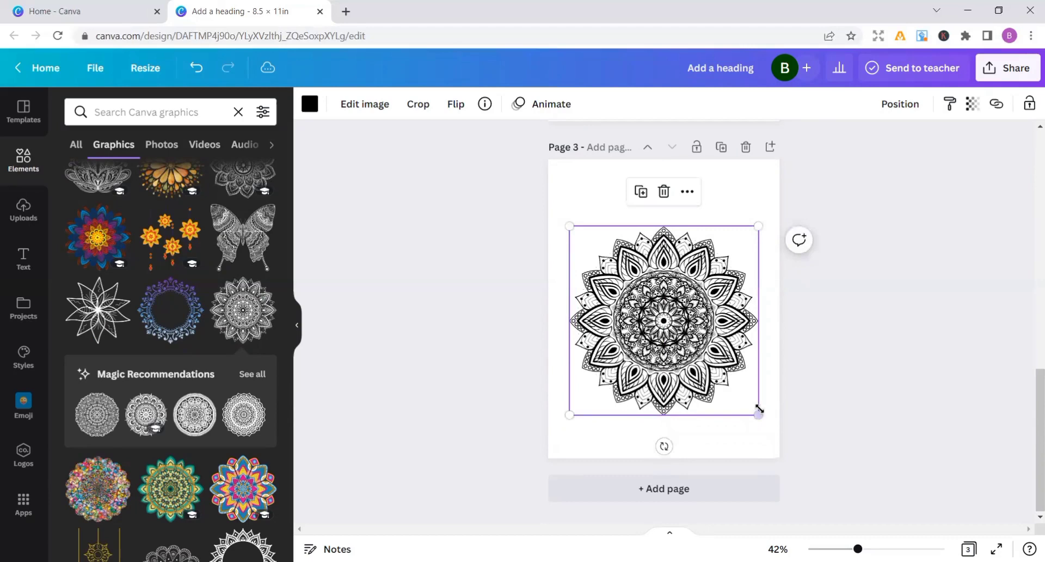
pyautogui.moveTo(754, 411); pyautogui.dragTo(754, 408)
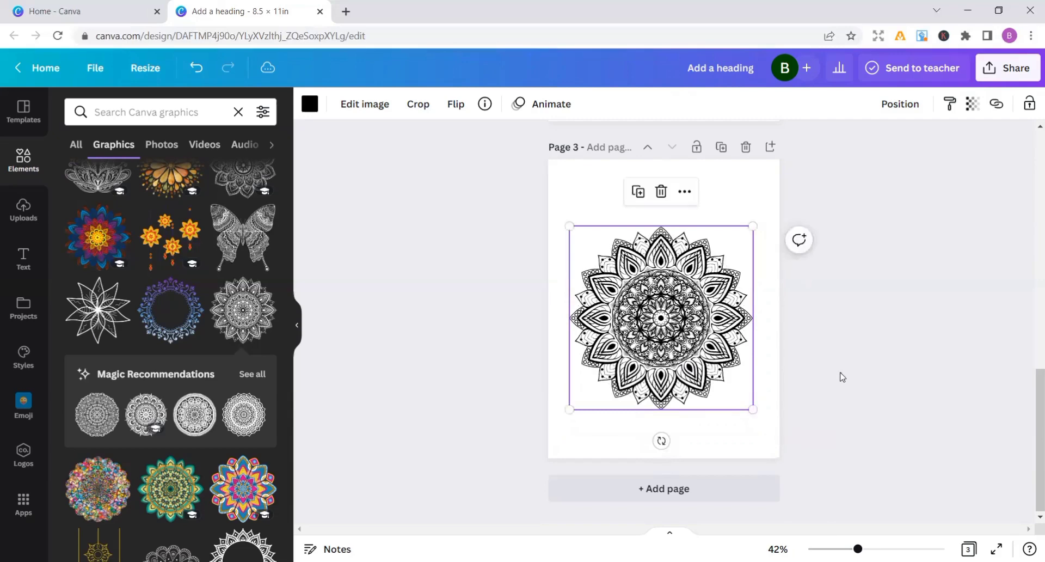
pyautogui.click(842, 375)
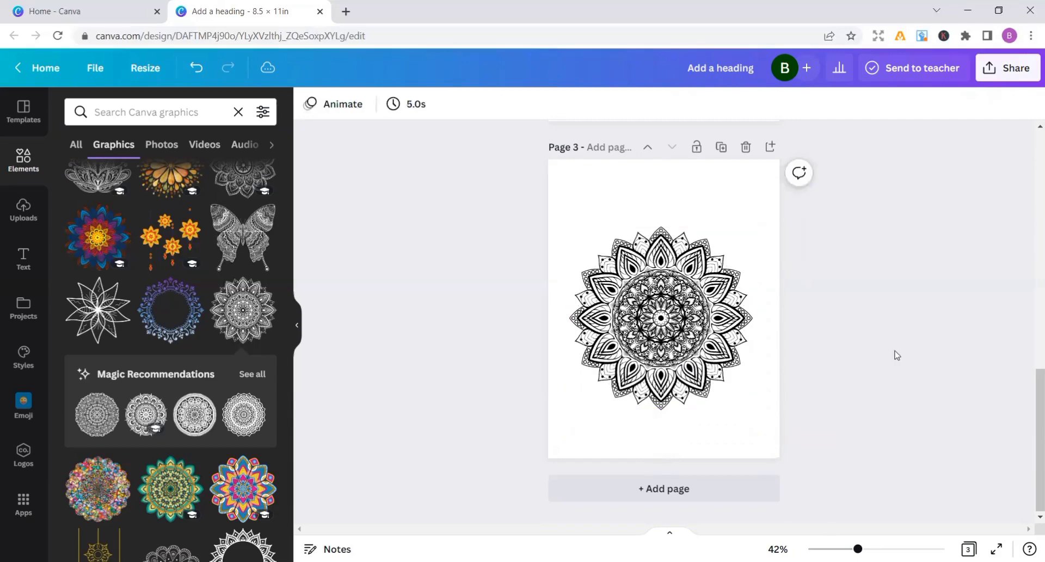
pyautogui.moveTo(723, 324); pyautogui.dragTo(719, 308)
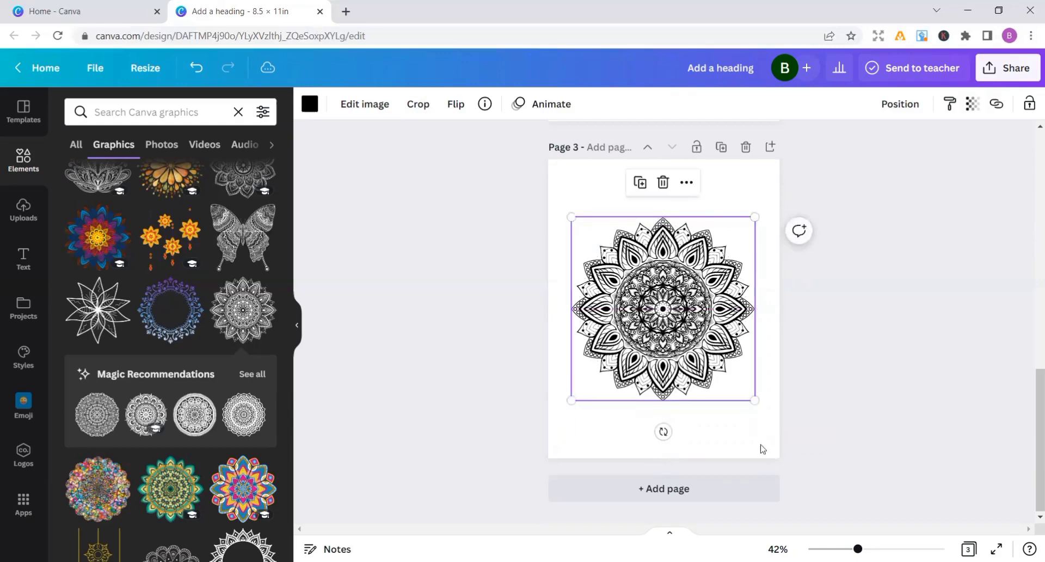
# Add blank pages 4 and 5 after the mandala page
pyautogui.click(666, 490)
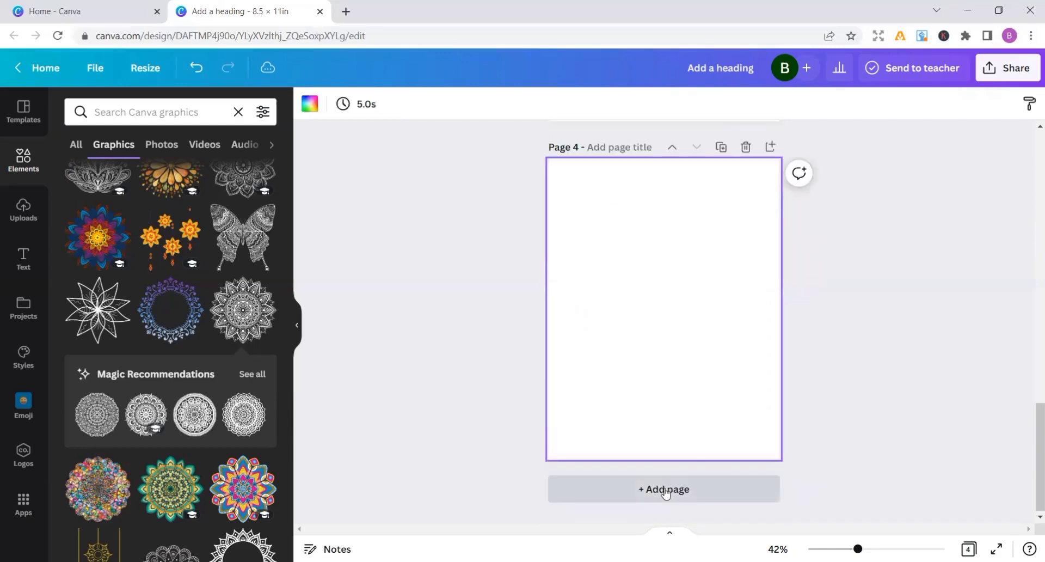
pyautogui.click(666, 490)
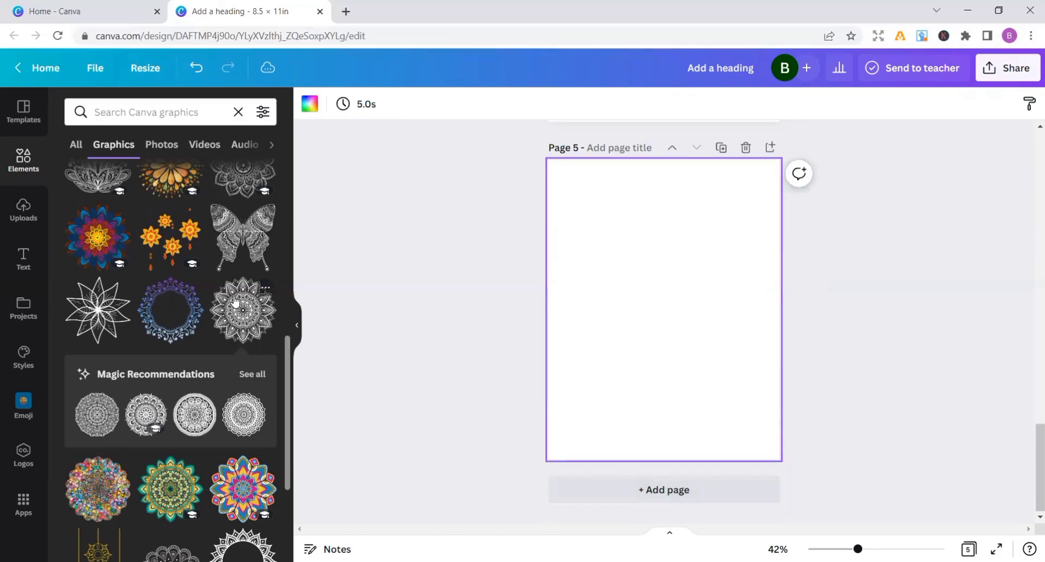
pyautogui.click(109, 416)
pyautogui.moveTo(719, 357); pyautogui.dragTo(773, 428)
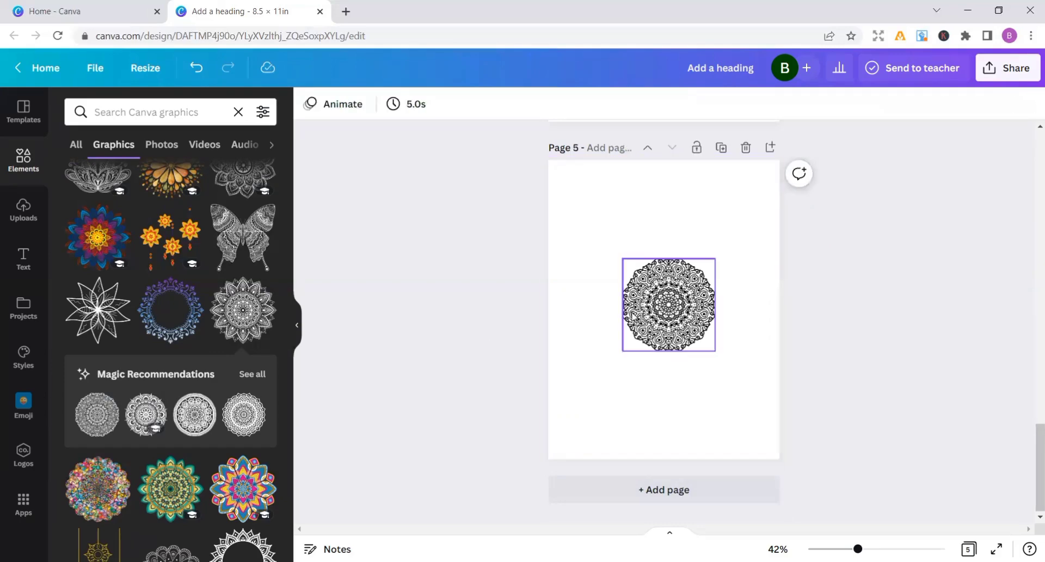
pyautogui.click(715, 284)
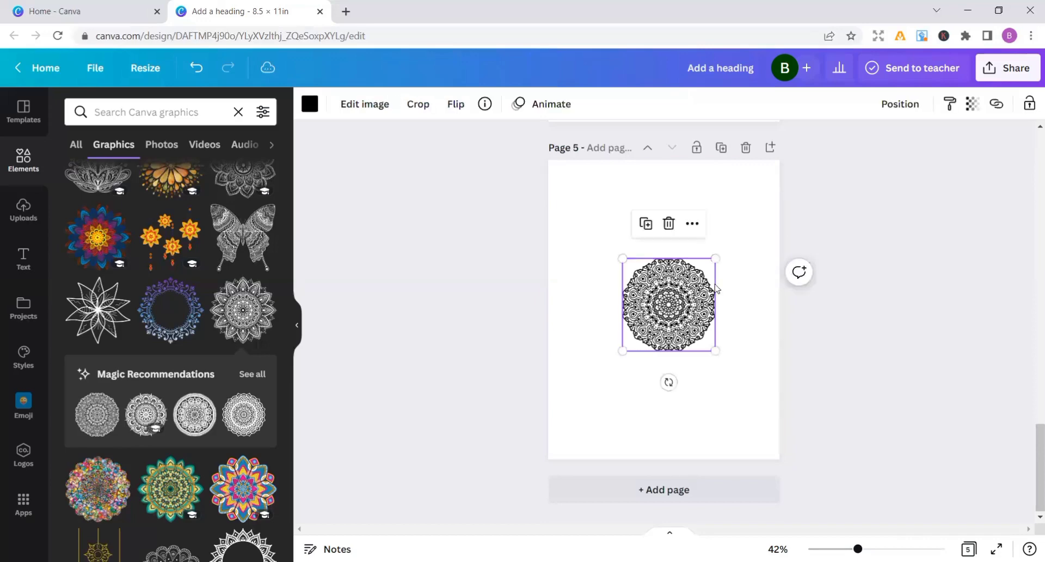
pyautogui.click(669, 224)
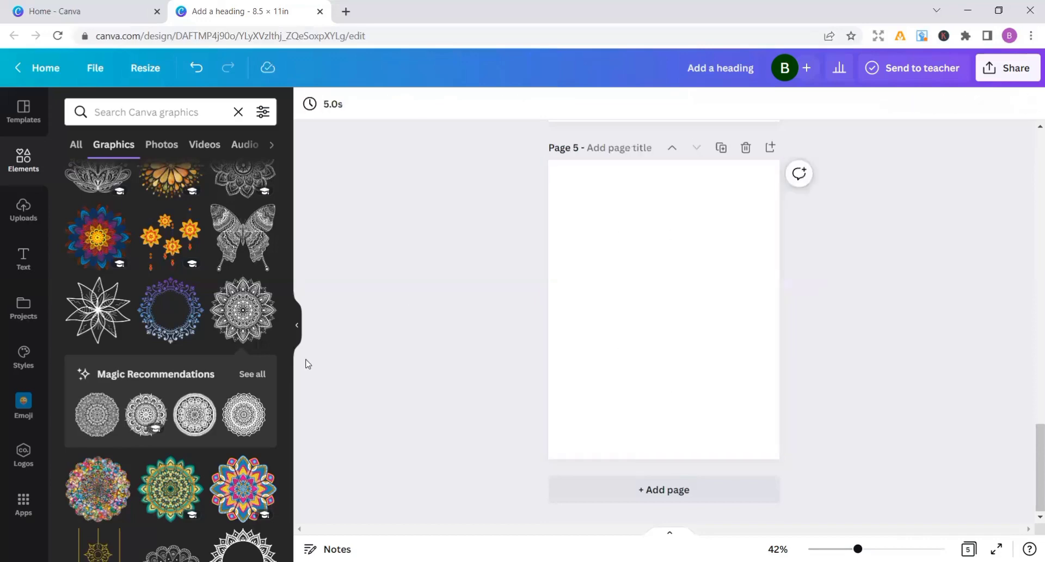
# Place the fourth recommended mandala, with overlapping pointed petals, on page 5, and keep it as the page's only graphic
pyautogui.click(240, 416)
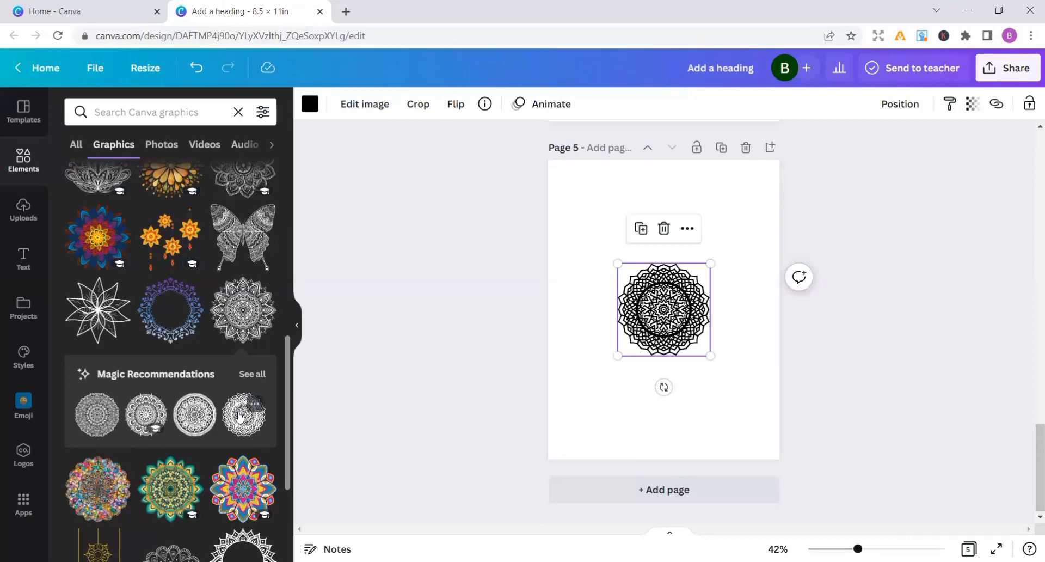
pyautogui.click(181, 430)
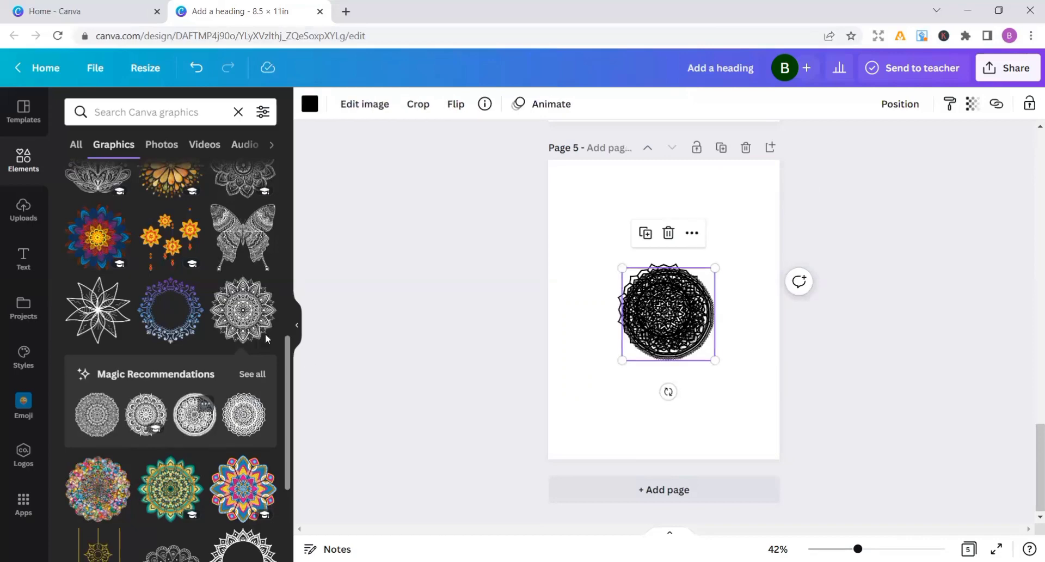
pyautogui.click(671, 233)
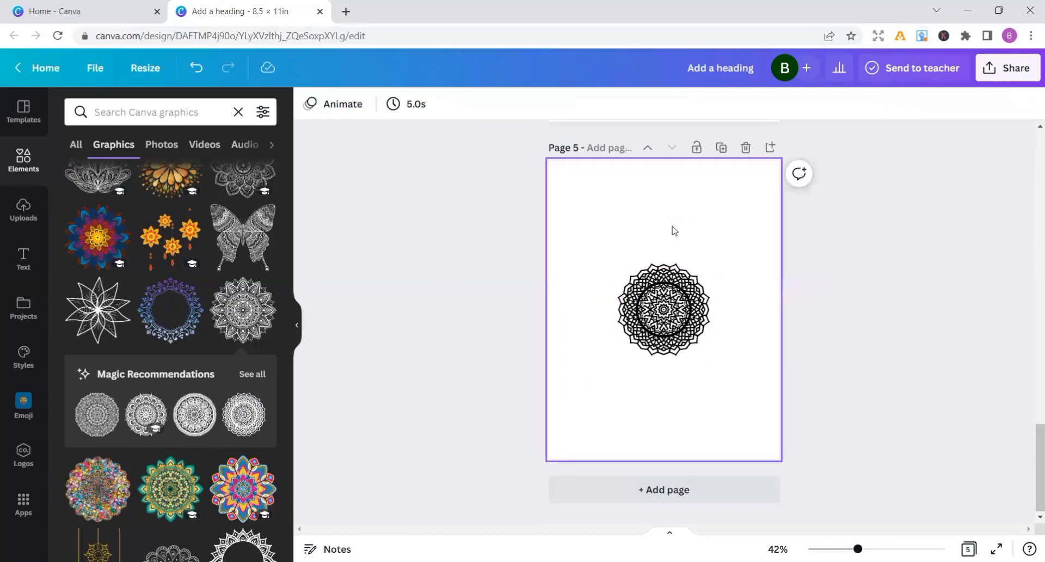
# Enlarge the page 5 mandala until it nearly fills the page width inside the margins, and centre it horizontally
pyautogui.click(709, 351)
pyautogui.moveTo(710, 355); pyautogui.dragTo(751, 414)
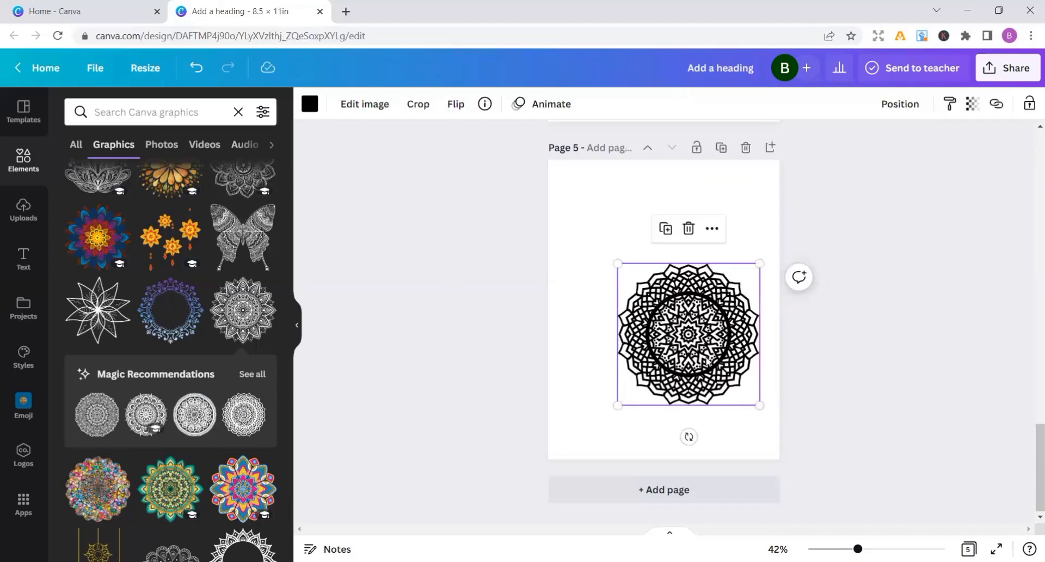
pyautogui.moveTo(706, 360); pyautogui.dragTo(682, 348)
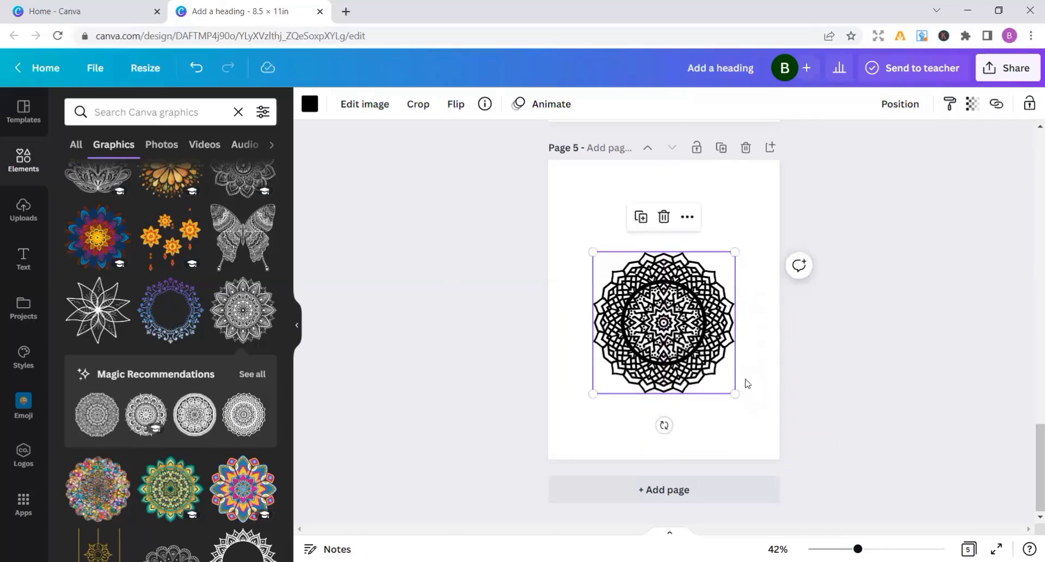
pyautogui.moveTo(735, 393); pyautogui.dragTo(772, 432)
pyautogui.moveTo(690, 369); pyautogui.dragTo(670, 349)
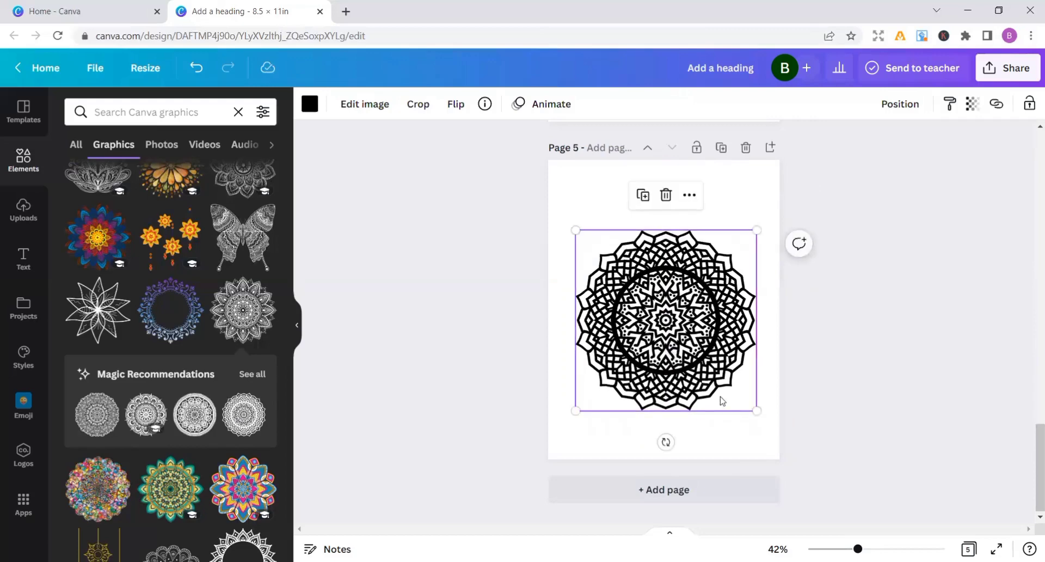
pyautogui.moveTo(757, 411); pyautogui.dragTo(758, 414)
pyautogui.moveTo(718, 363); pyautogui.dragTo(715, 362)
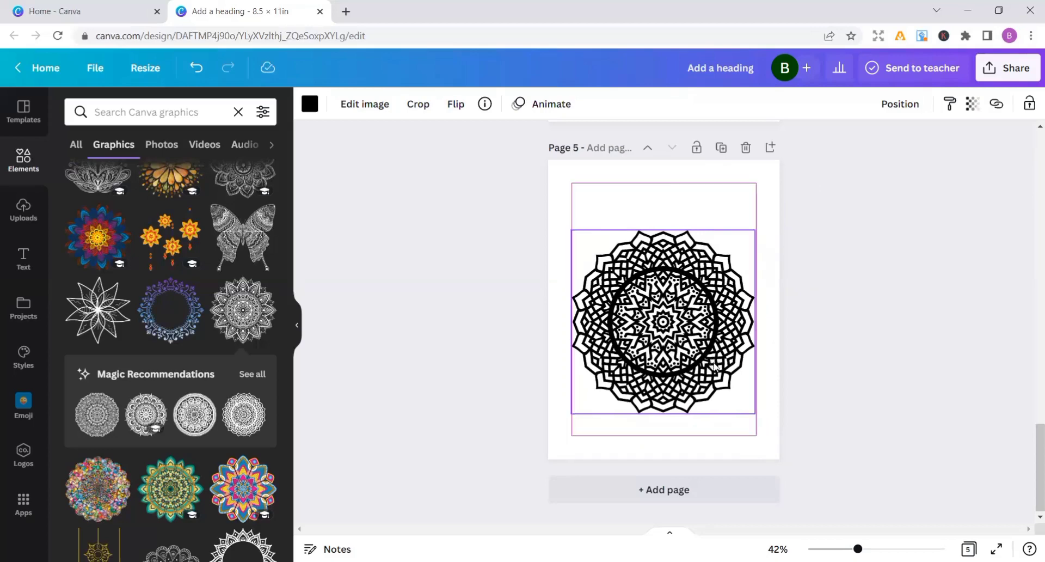
# Add blank pages 6 and 7 and place the black-and-white eight-pointed star mandala with a square centre on page 7
pyautogui.click(678, 497)
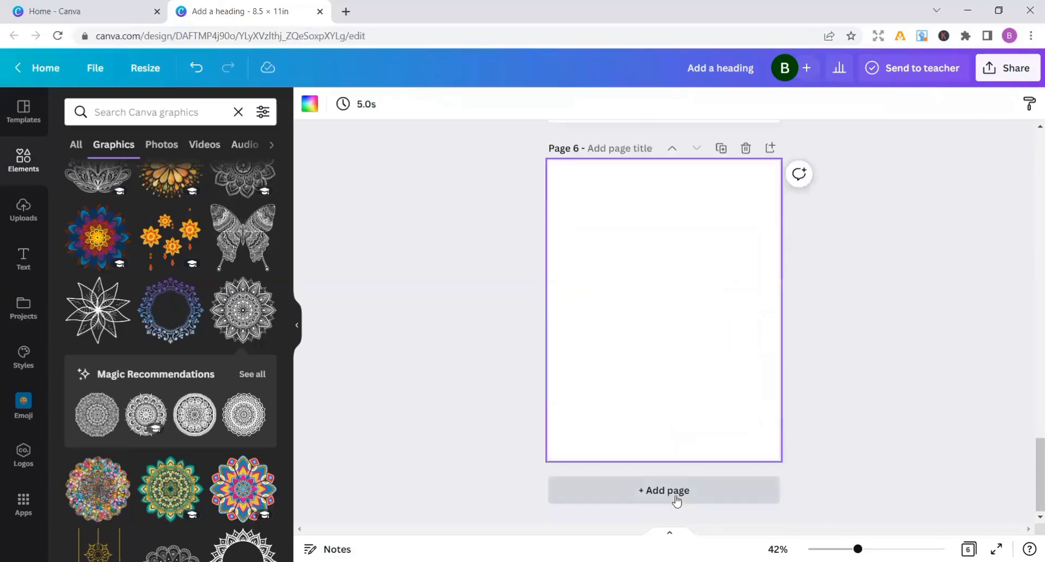
pyautogui.click(676, 495)
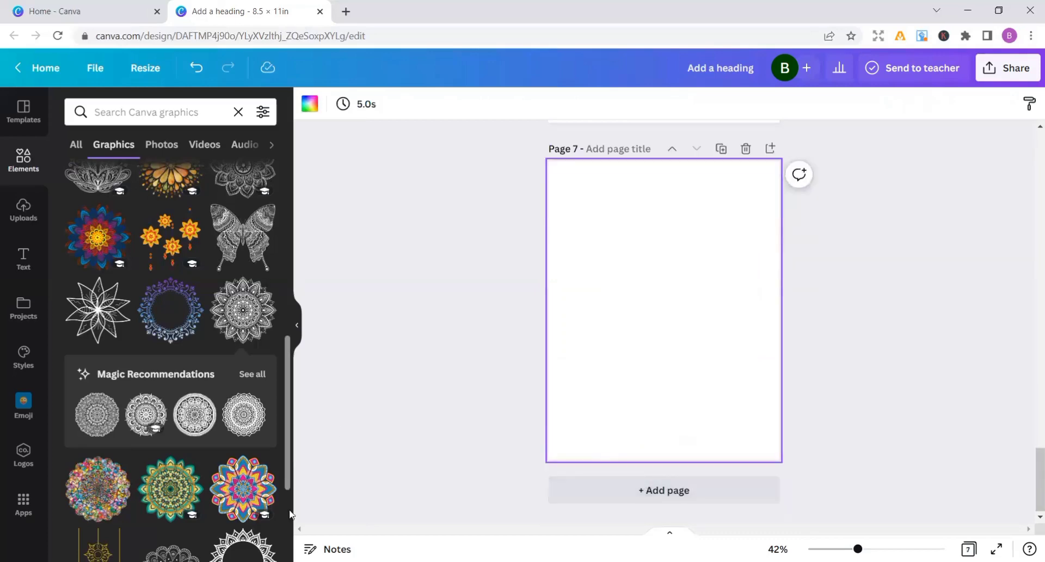
pyautogui.scroll(-3, 289, 515)
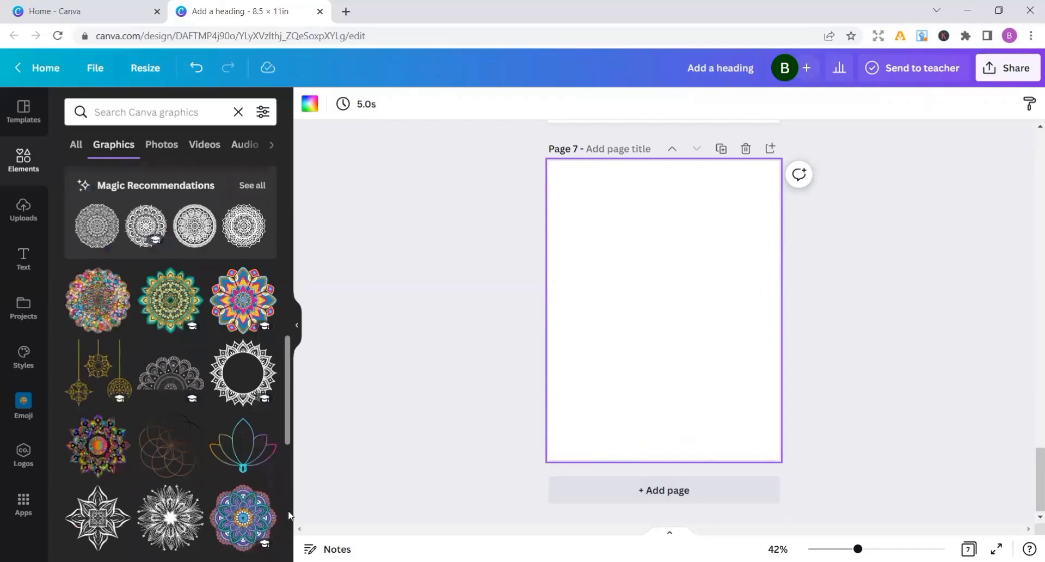
pyautogui.moveTo(106, 517); pyautogui.dragTo(660, 286)
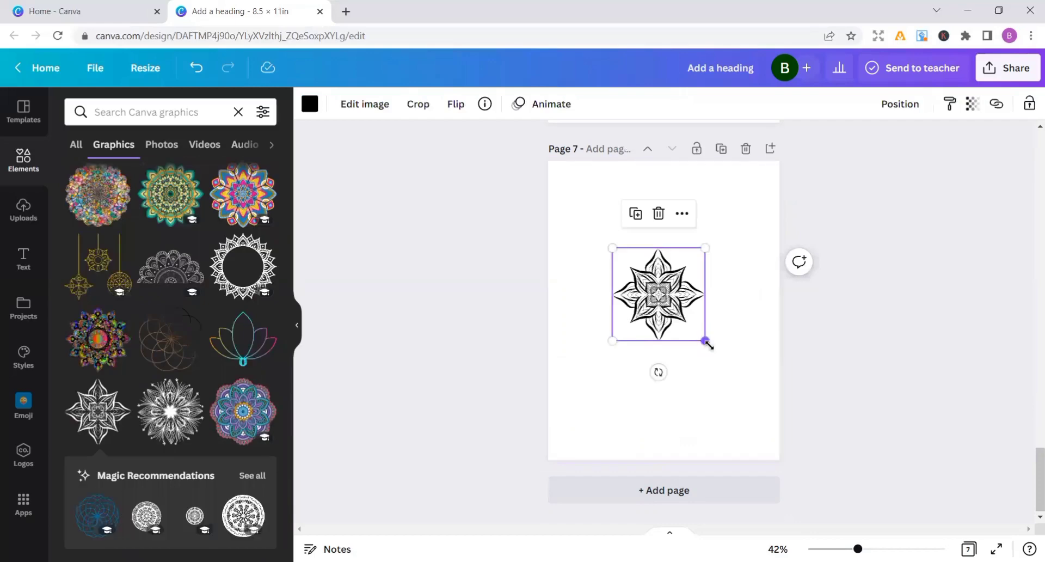
# Enlarge the star mandala on page 7 to nearly the page width and centre it horizontally
pyautogui.moveTo(708, 344); pyautogui.dragTo(748, 419)
pyautogui.moveTo(709, 369); pyautogui.dragTo(698, 365)
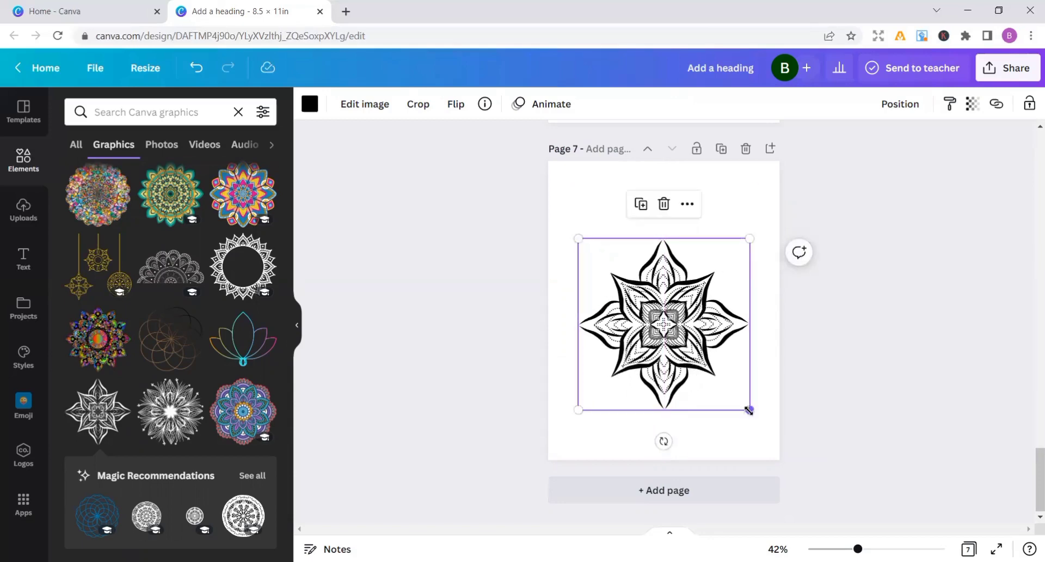
pyautogui.moveTo(750, 410); pyautogui.dragTo(756, 417)
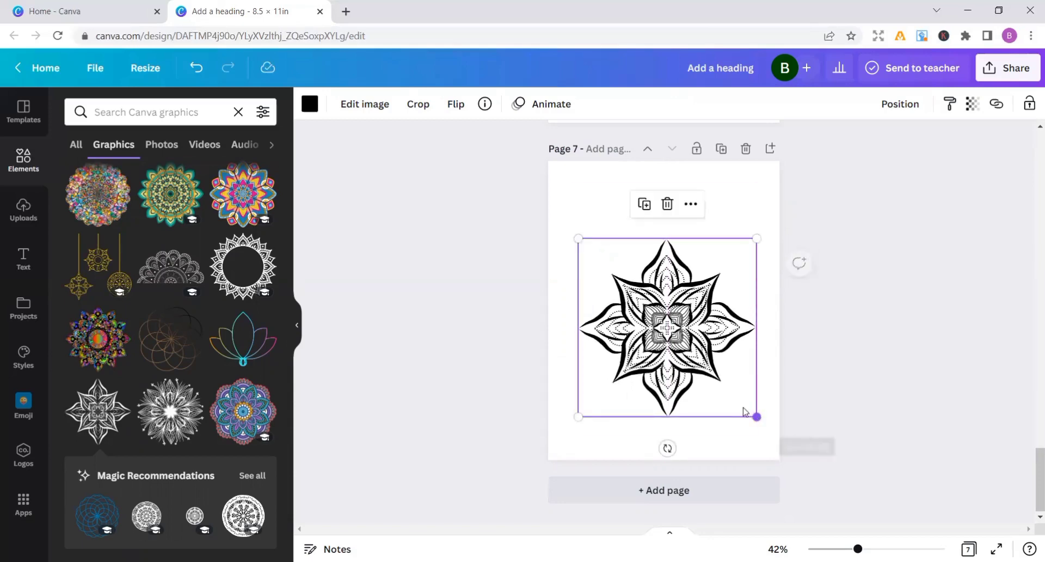
pyautogui.moveTo(717, 390); pyautogui.dragTo(715, 385)
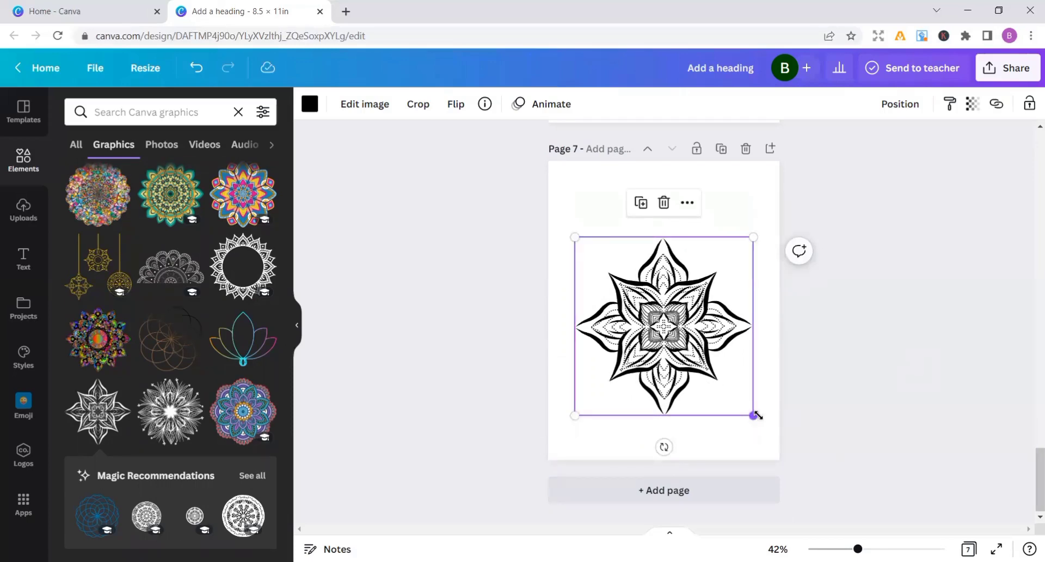
# Add blank pages 8 and 9 and place the black-and-white starburst flower mandala on page 9
pyautogui.click(693, 491)
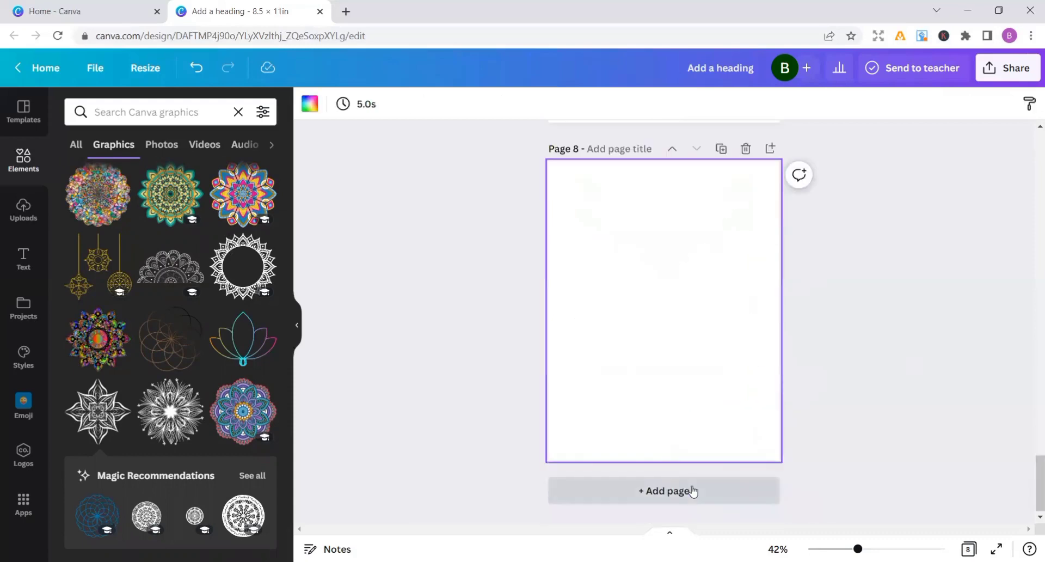
pyautogui.click(673, 492)
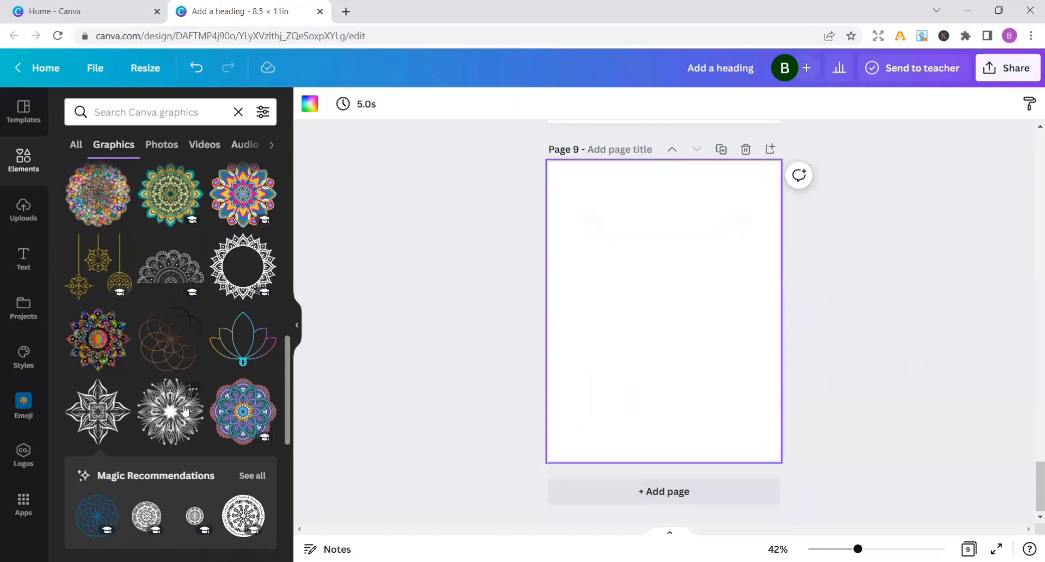
pyautogui.moveTo(183, 409); pyautogui.dragTo(656, 321)
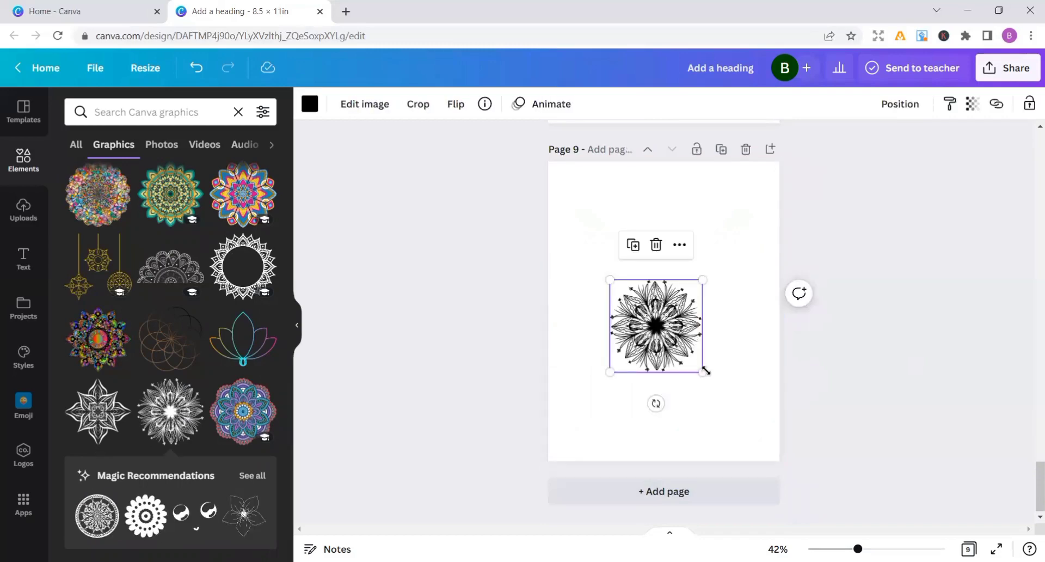
# Enlarge the starburst flower mandala on page 9 and move it up to the middle of the page
pyautogui.moveTo(704, 371); pyautogui.dragTo(763, 469)
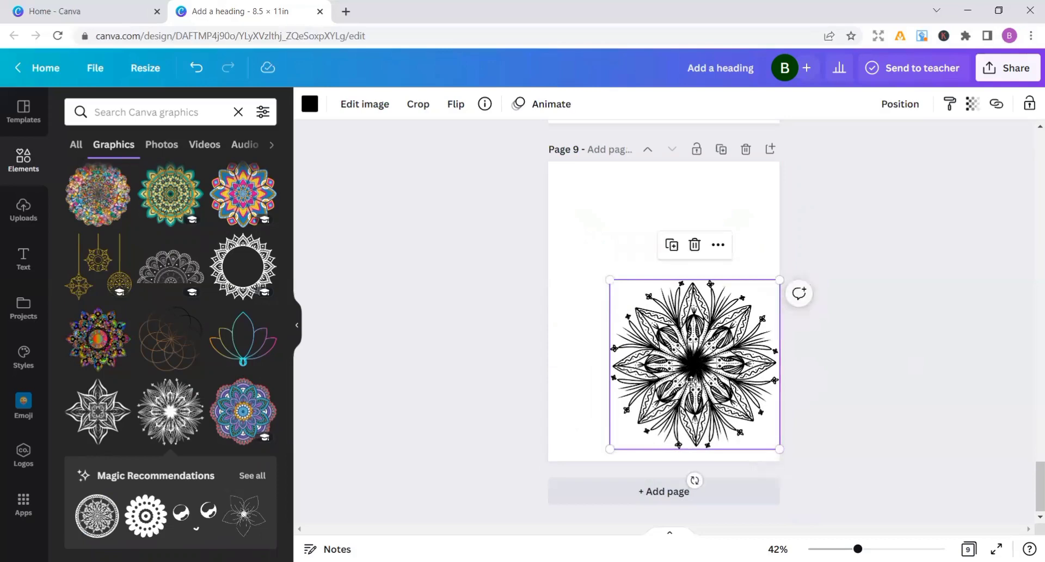
pyautogui.moveTo(707, 427); pyautogui.dragTo(674, 360)
pyautogui.moveTo(678, 362); pyautogui.dragTo(678, 362)
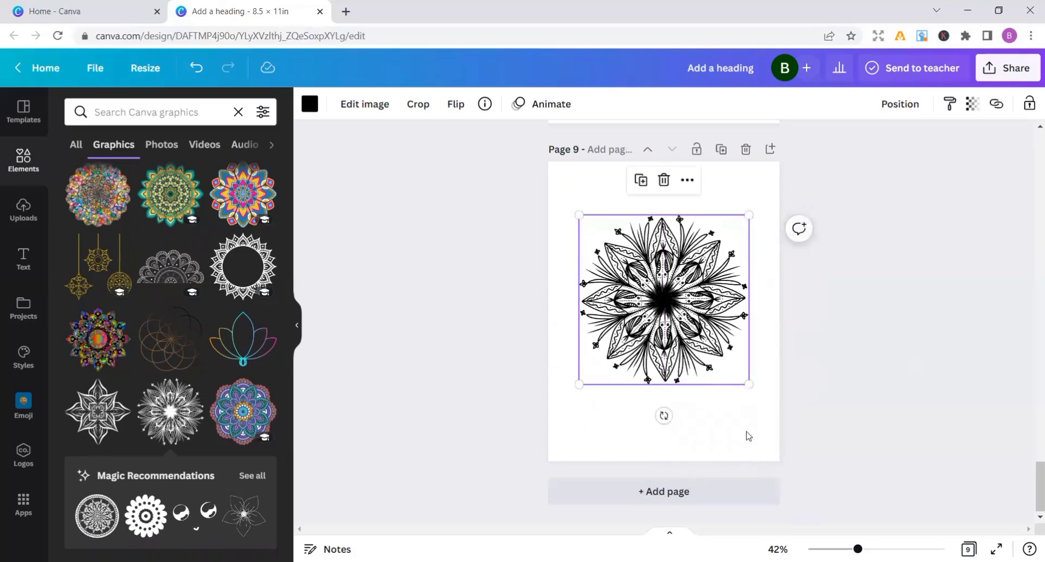
# Resize the starburst flower mandala on page 9 to fit within even side margins and centre it horizontally
pyautogui.moveTo(749, 385); pyautogui.dragTo(722, 373)
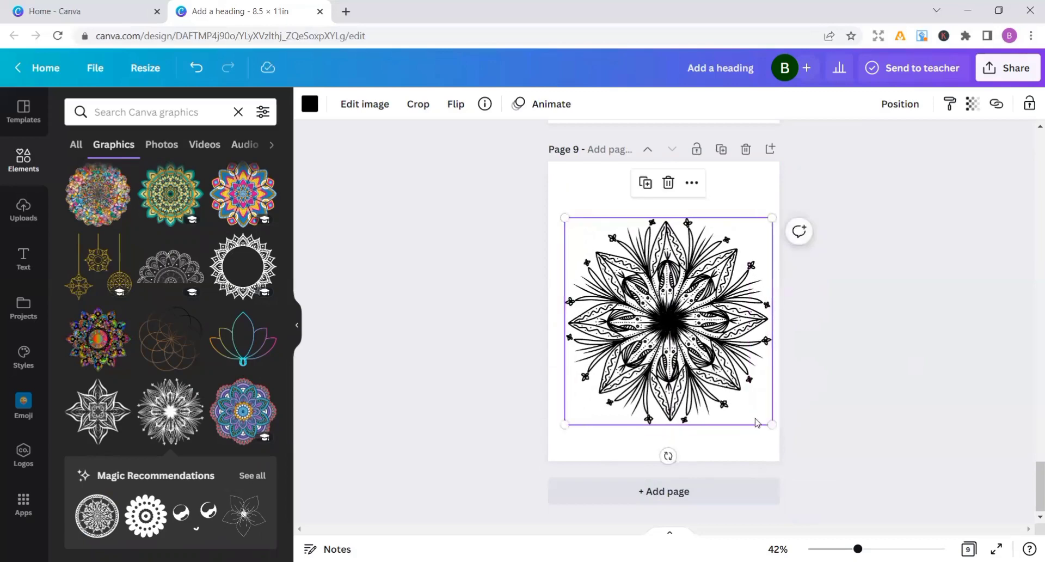
pyautogui.moveTo(769, 423); pyautogui.dragTo(753, 406)
pyautogui.moveTo(695, 371); pyautogui.dragTo(697, 367)
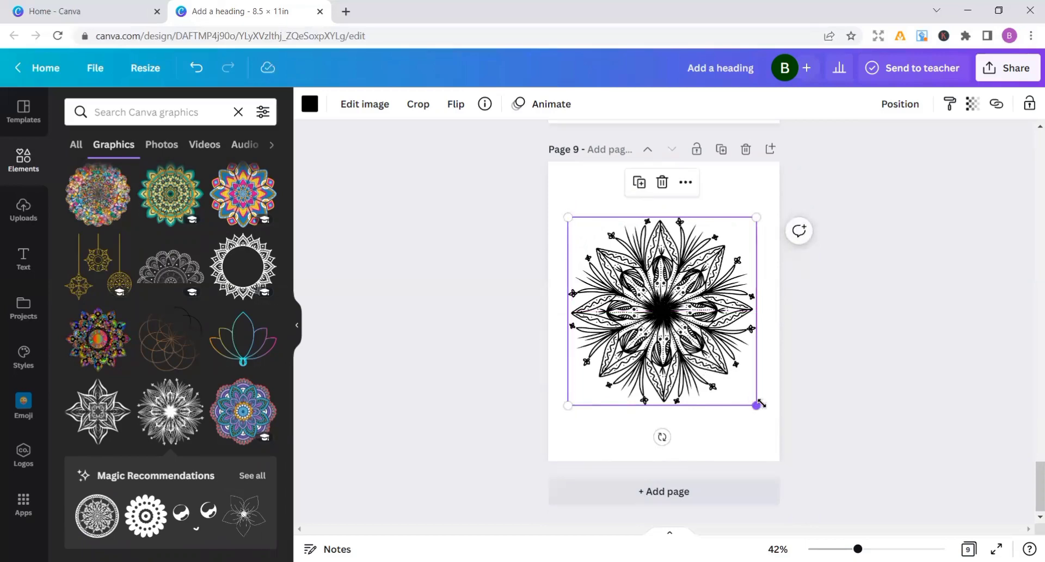
pyautogui.moveTo(758, 403); pyautogui.dragTo(752, 399)
pyautogui.moveTo(676, 364); pyautogui.dragTo(674, 363)
# Add blank pages 10 and 11 and place the round black-and-white petal mandala with concentric rings on page 11
pyautogui.click(692, 490)
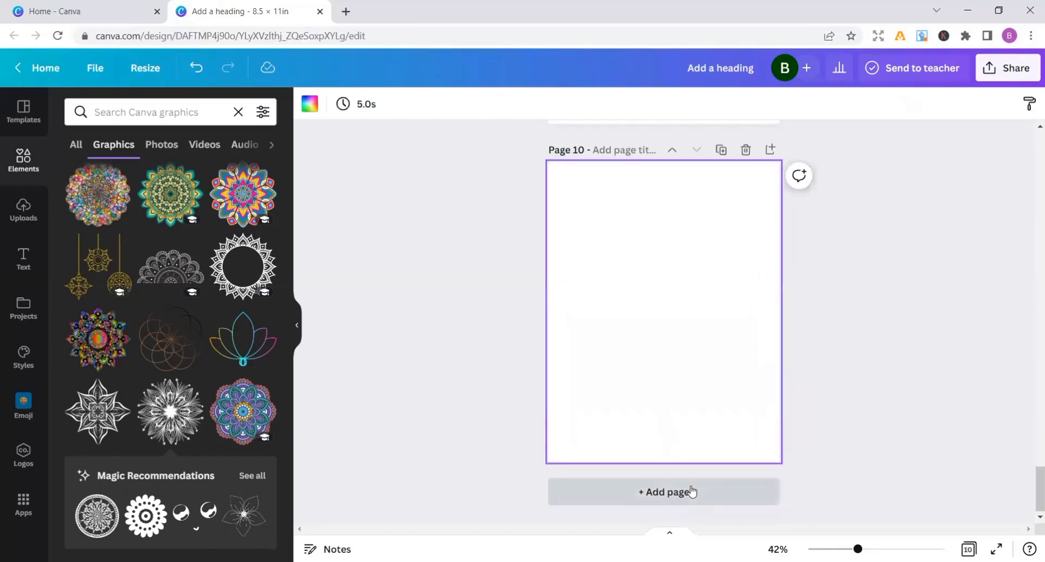
pyautogui.click(691, 491)
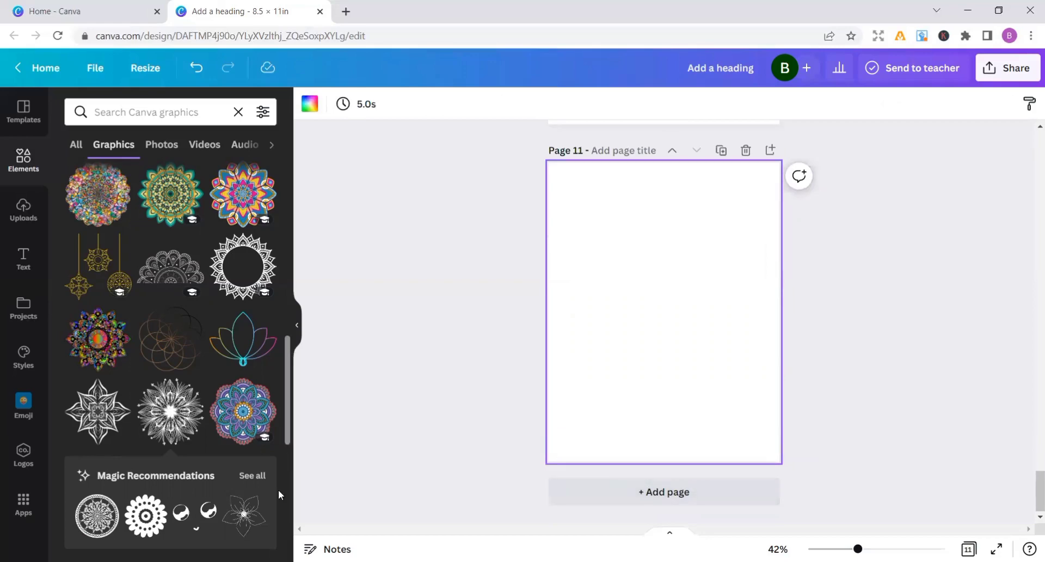
pyautogui.scroll(-6, 285, 492)
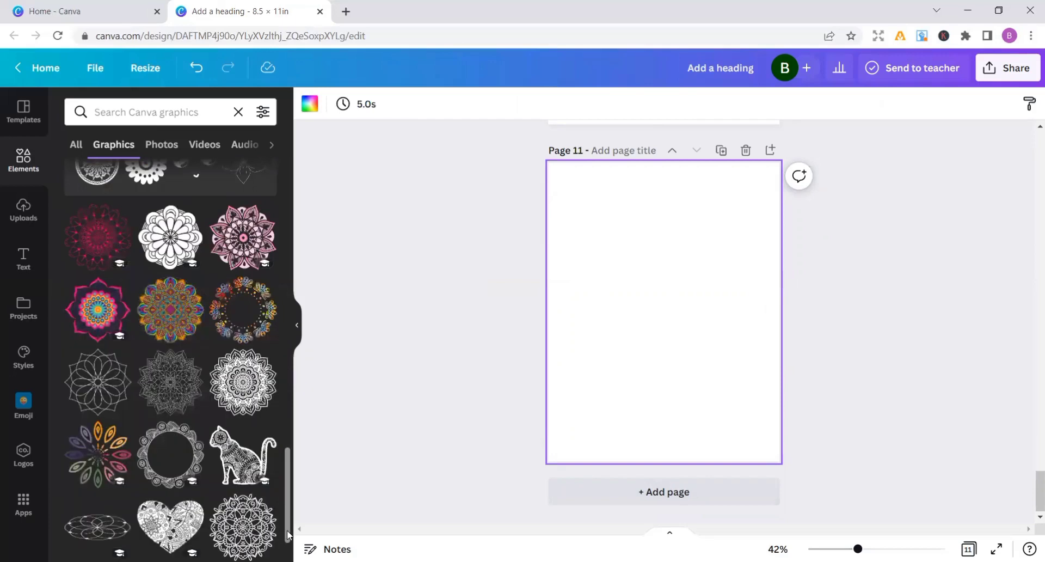
pyautogui.scroll(-2, 180, 550)
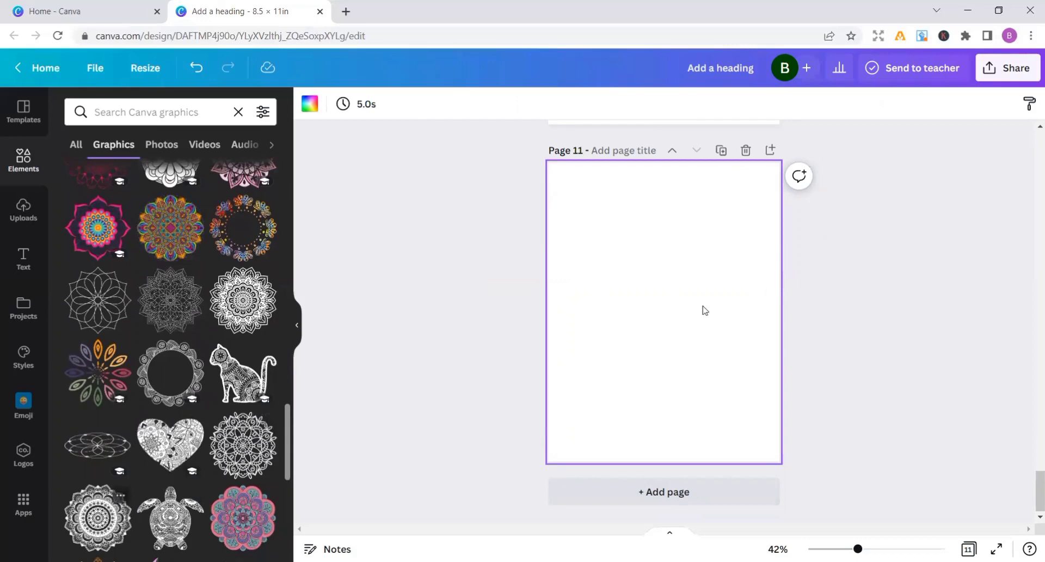
# Enlarge the round petal mandala on page 11, centre it within even side margins, and add another page after it
pyautogui.moveTo(693, 326); pyautogui.dragTo(795, 476)
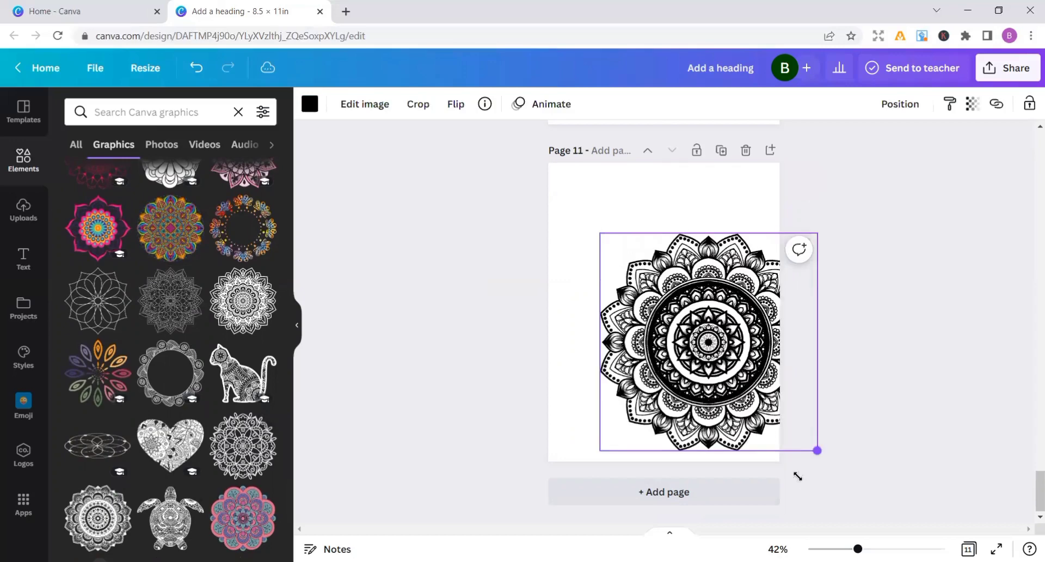
pyautogui.moveTo(725, 424); pyautogui.dragTo(699, 411)
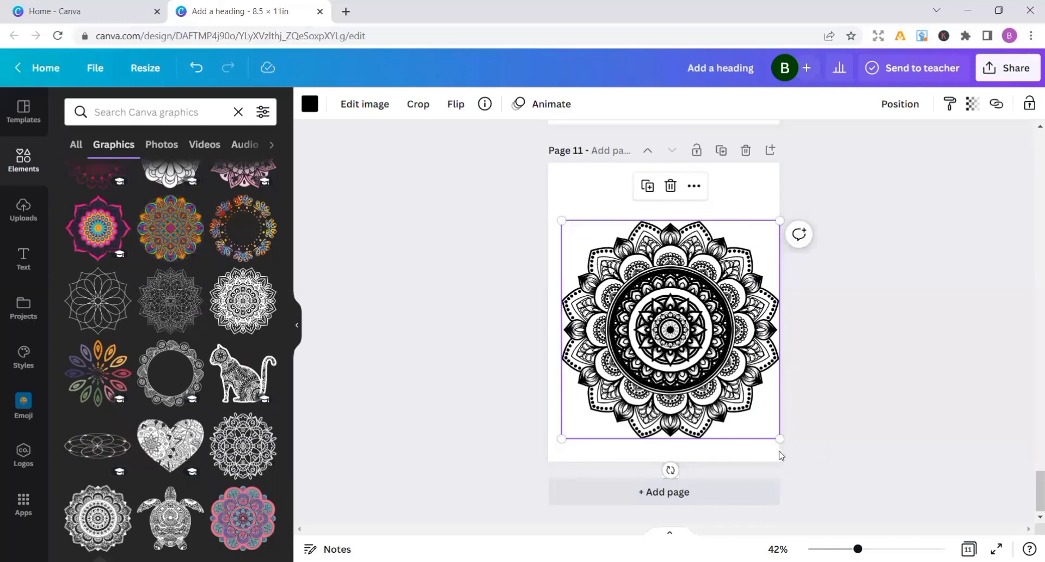
pyautogui.moveTo(779, 440); pyautogui.dragTo(765, 423)
pyautogui.moveTo(688, 390); pyautogui.dragTo(689, 396)
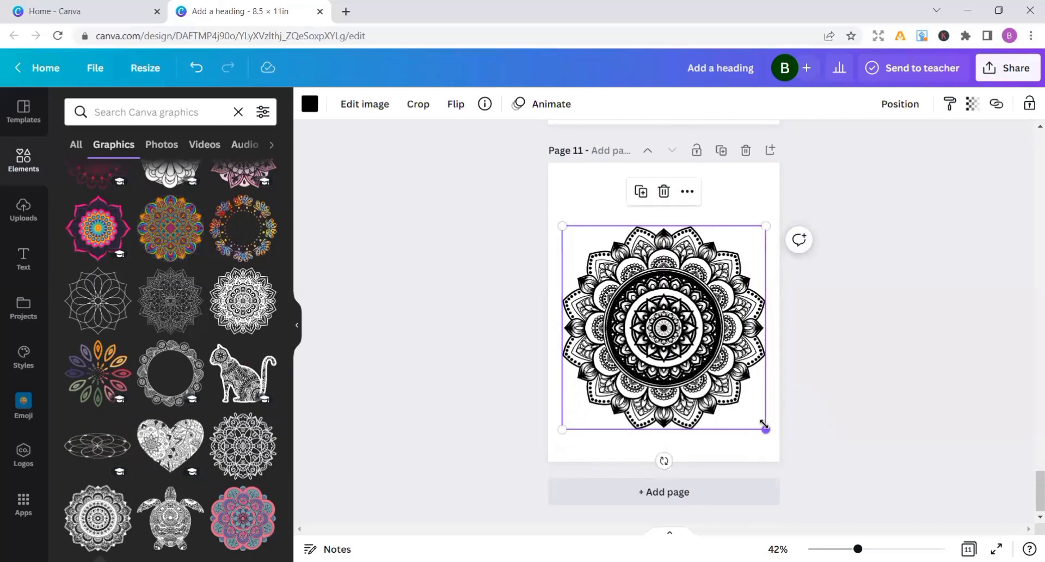
pyautogui.moveTo(763, 424); pyautogui.dragTo(752, 407)
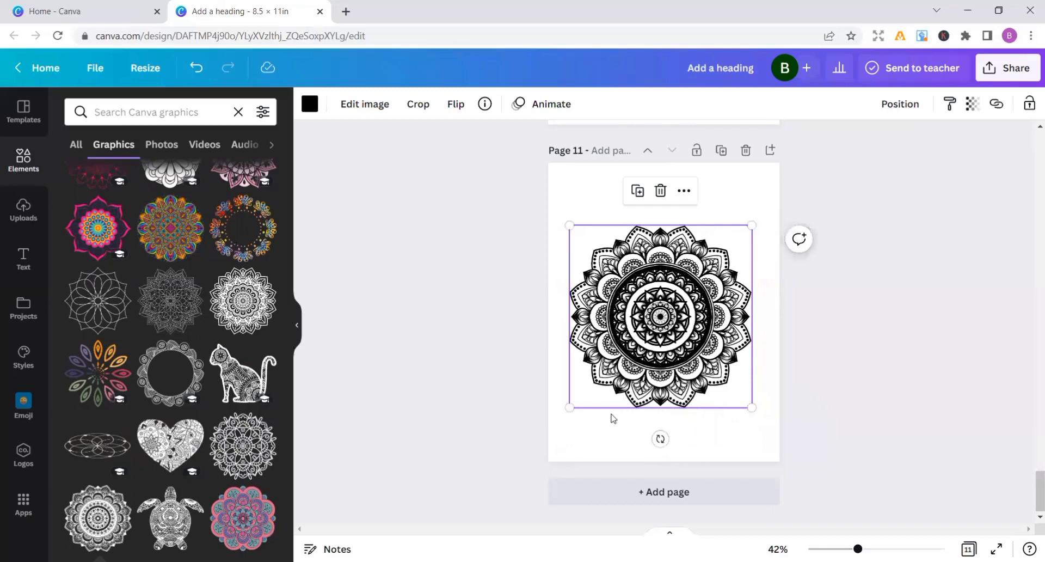
pyautogui.moveTo(570, 406); pyautogui.dragTo(572, 405)
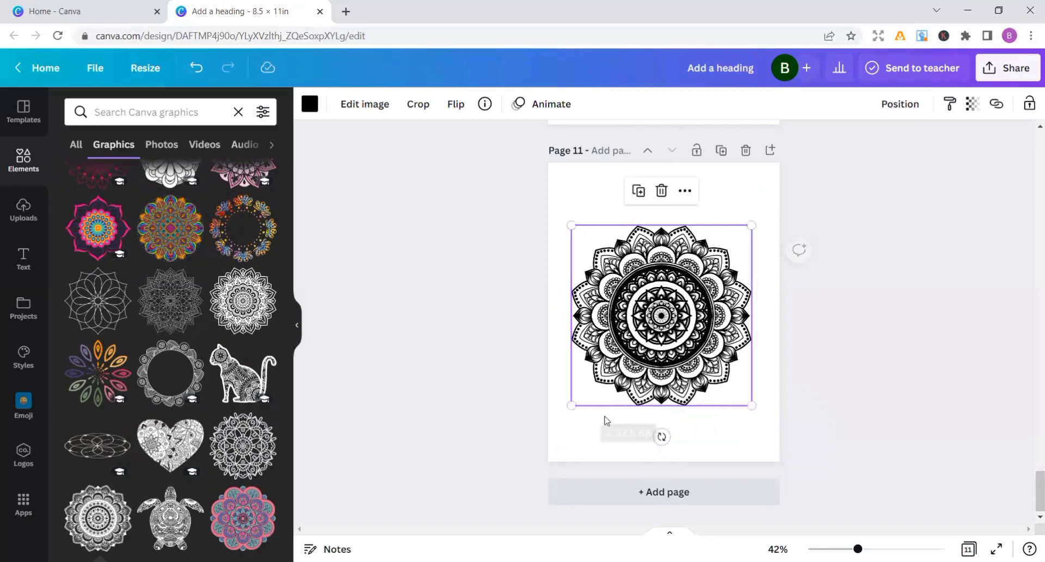
pyautogui.click(678, 505)
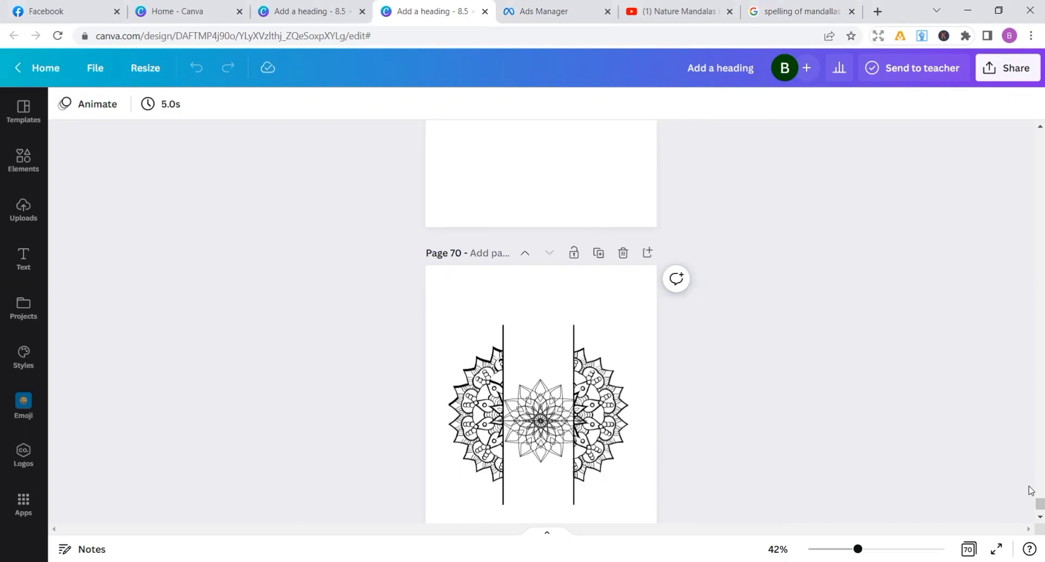
# Review the finished book's mandala and blank pages from page 70 back to the "THIS BOOK BELONGS TO" page
pyautogui.scroll(10, 1031, 350)
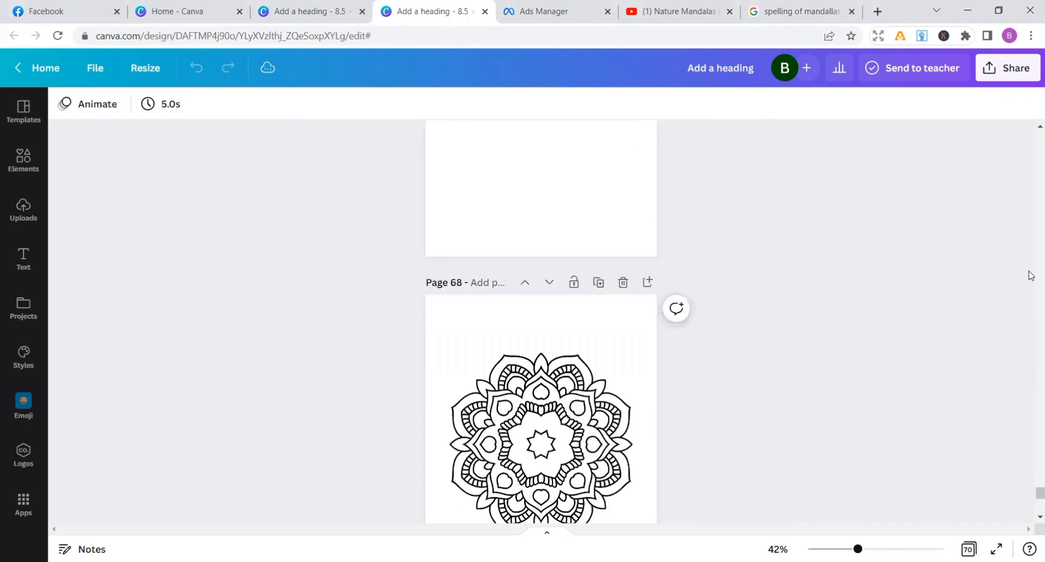
pyautogui.scroll(20, 1031, 220)
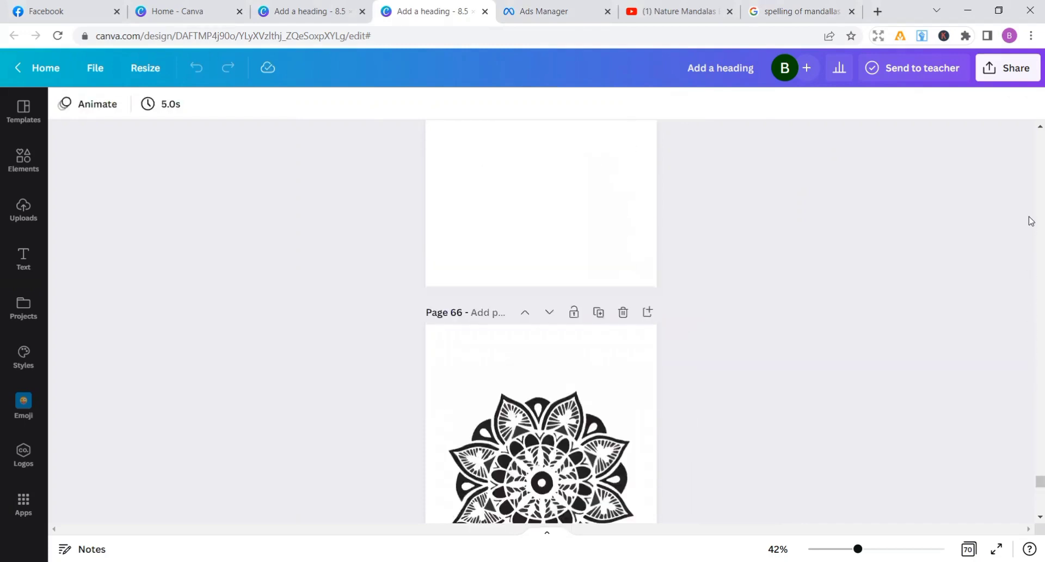
pyautogui.scroll(20, 1030, 221)
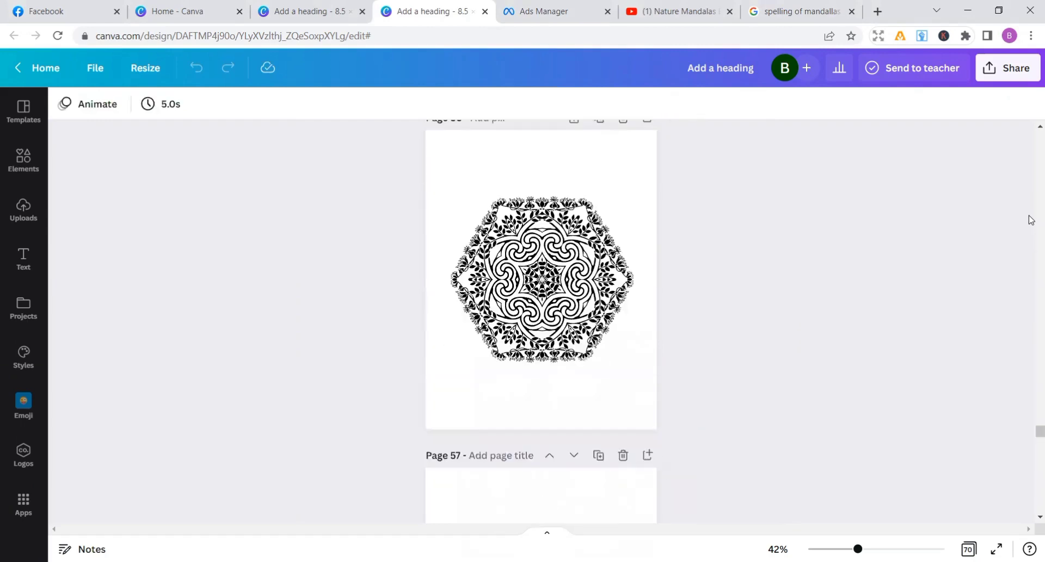
pyautogui.scroll(20, 1031, 219)
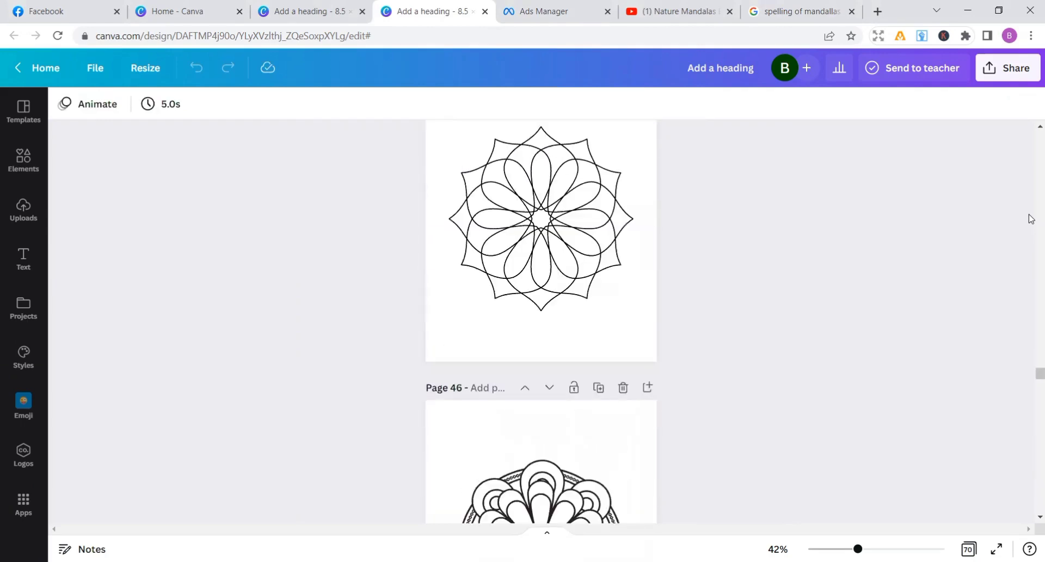
pyautogui.scroll(20, 1031, 219)
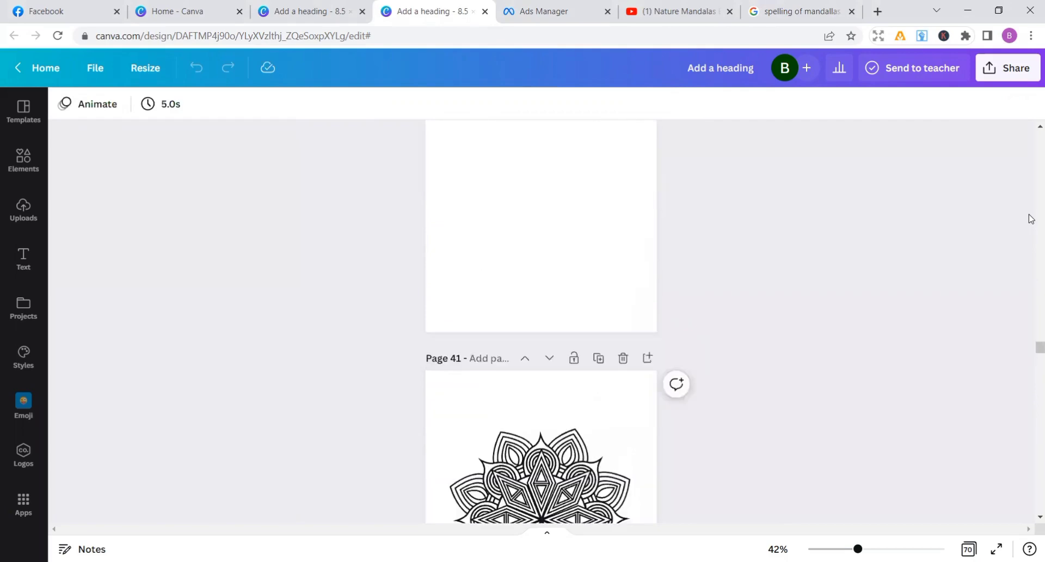
pyautogui.scroll(20, 1030, 218)
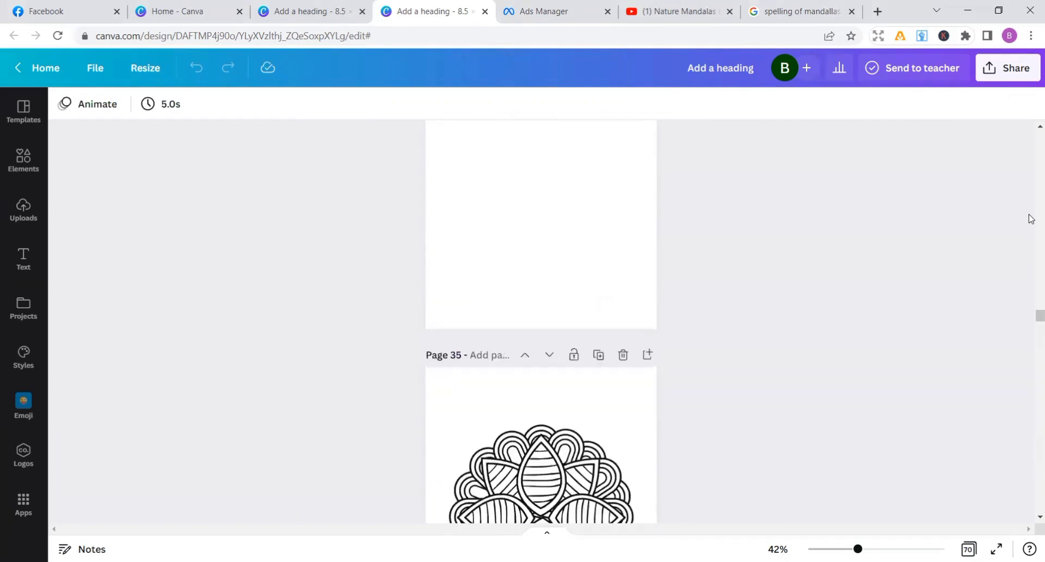
pyautogui.scroll(20, 1031, 218)
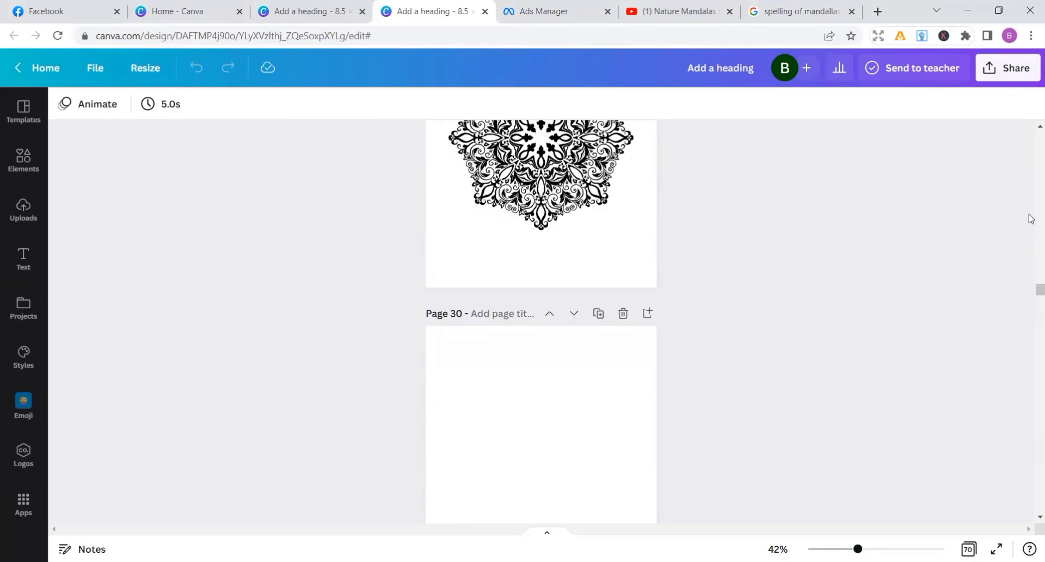
pyautogui.scroll(20, 1031, 218)
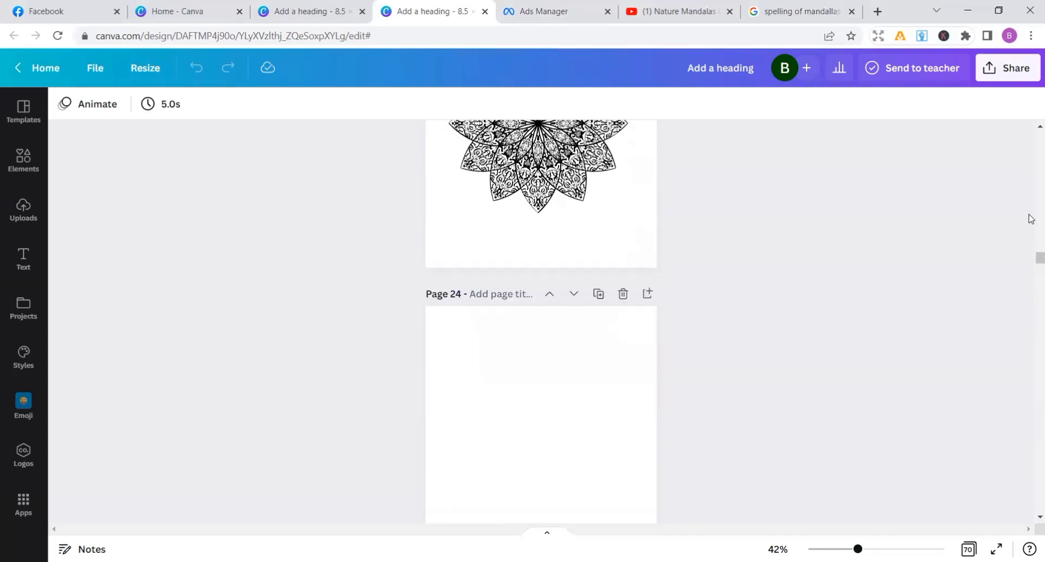
pyautogui.scroll(20, 1030, 218)
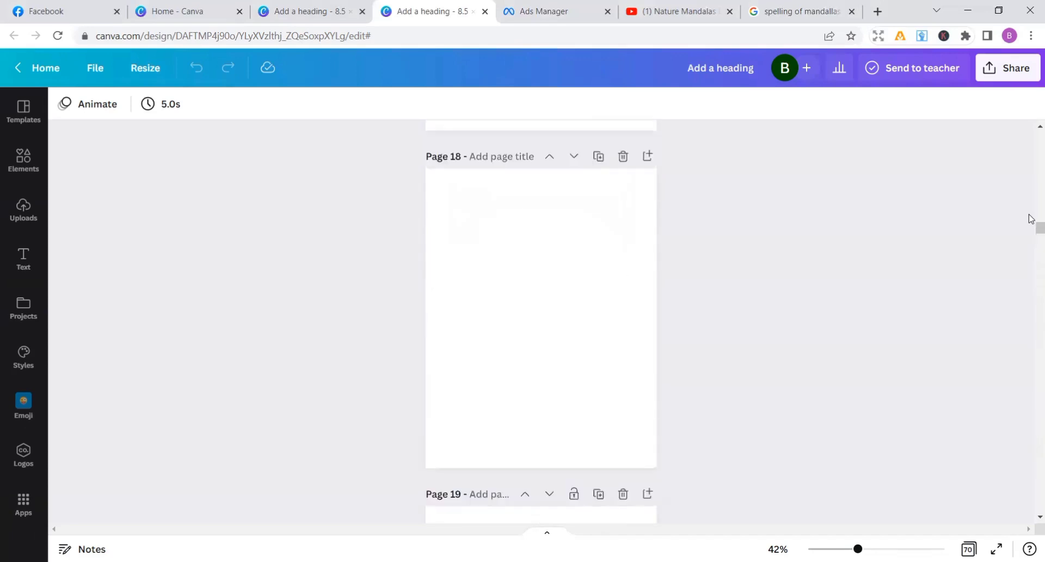
pyautogui.scroll(20, 1031, 218)
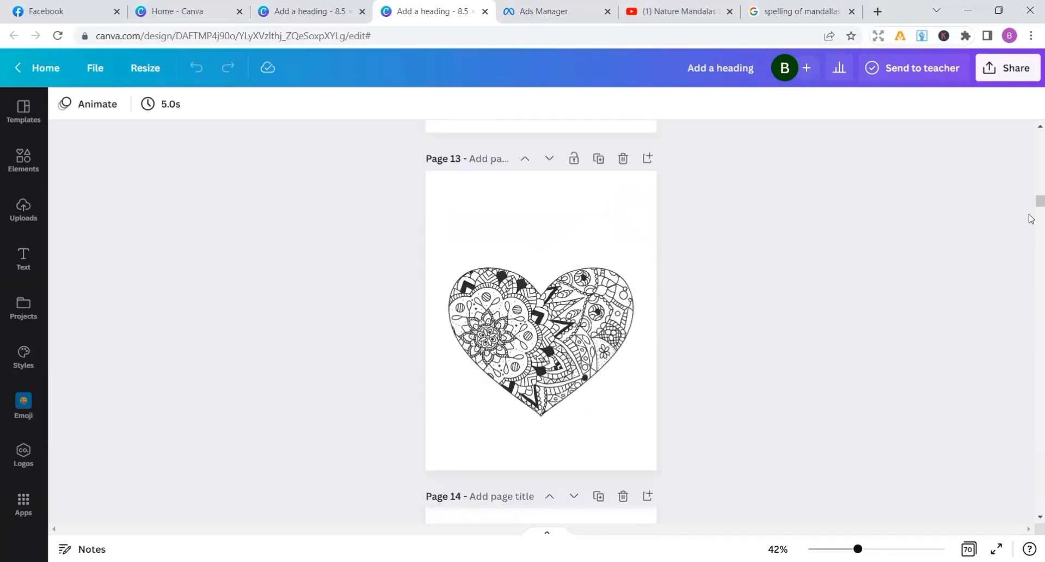
pyautogui.scroll(20, 1030, 219)
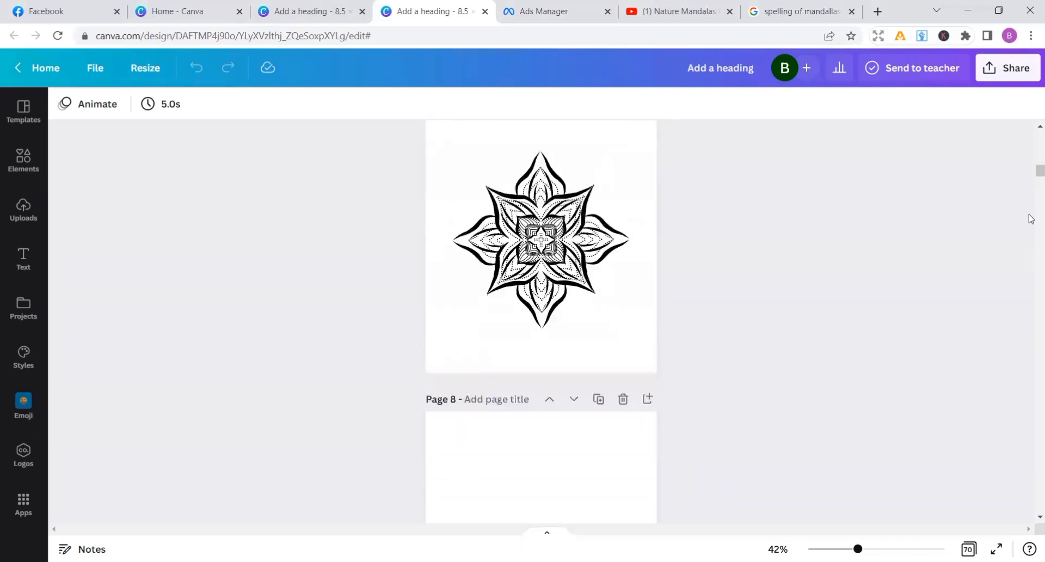
pyautogui.scroll(15, 1030, 218)
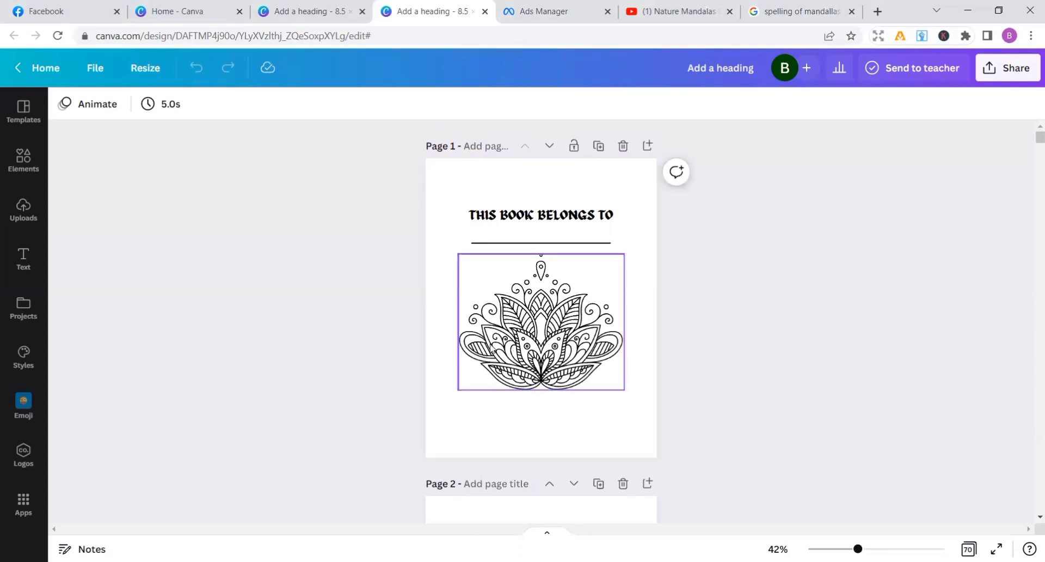
pyautogui.click(569, 452)
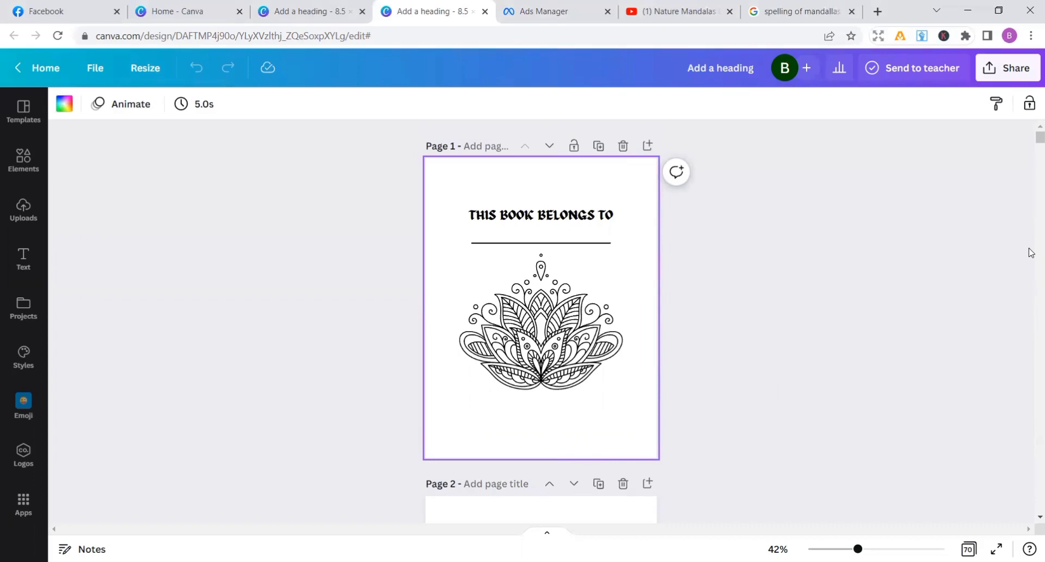
# Check the order of mandala and blank pages again from page 1 forward to page 62
pyautogui.scroll(-5, 1031, 251)
pyautogui.scroll(-20, 1030, 250)
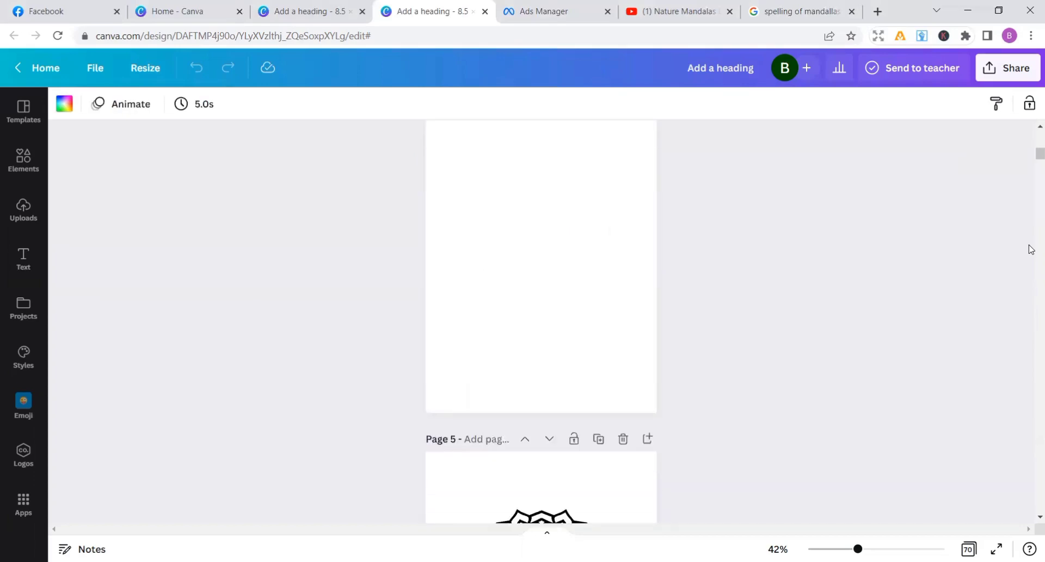
pyautogui.scroll(-8, 1030, 248)
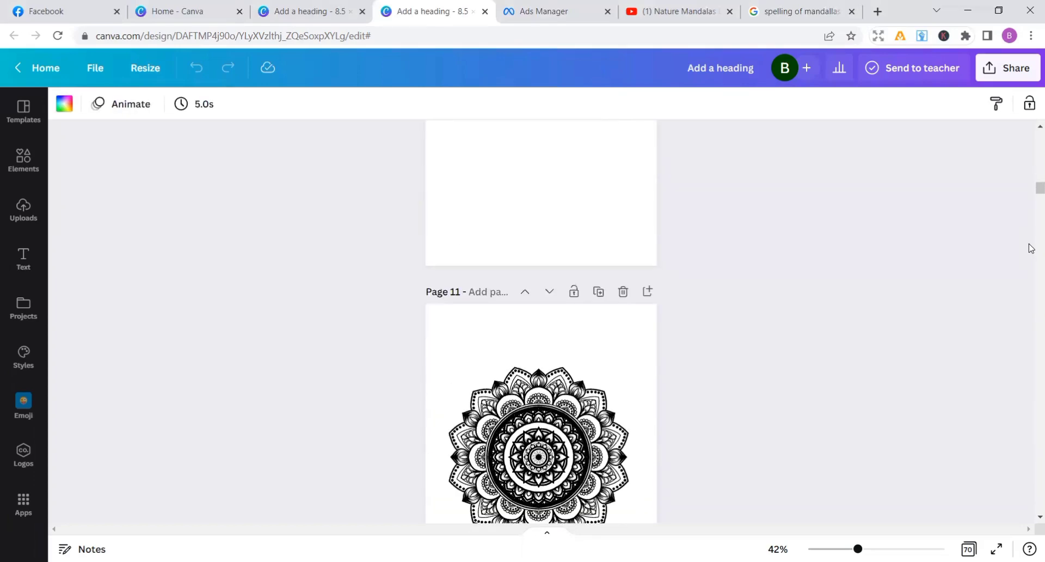
pyautogui.scroll(-20, 1030, 246)
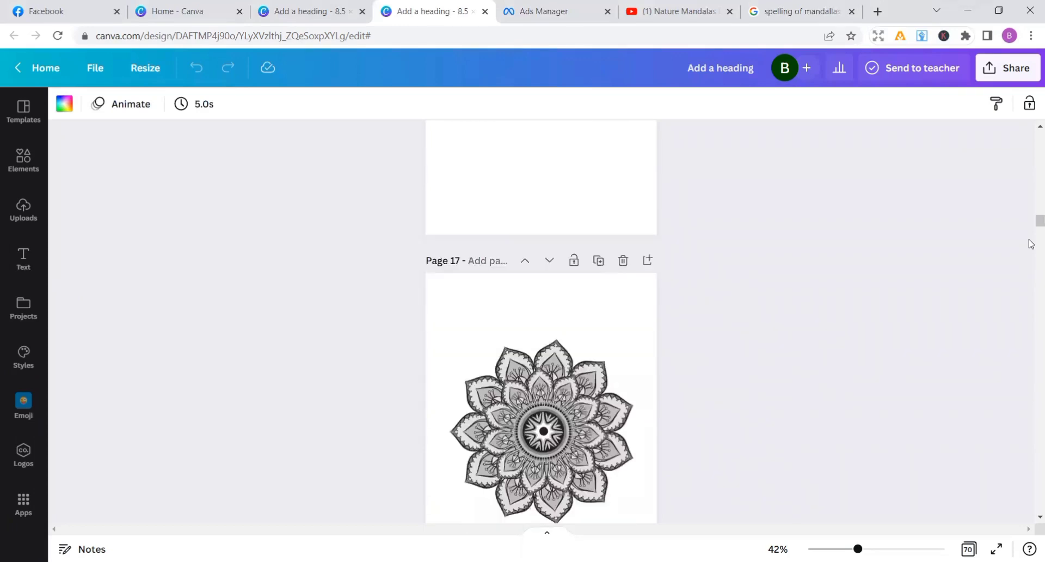
pyautogui.scroll(-20, 1030, 245)
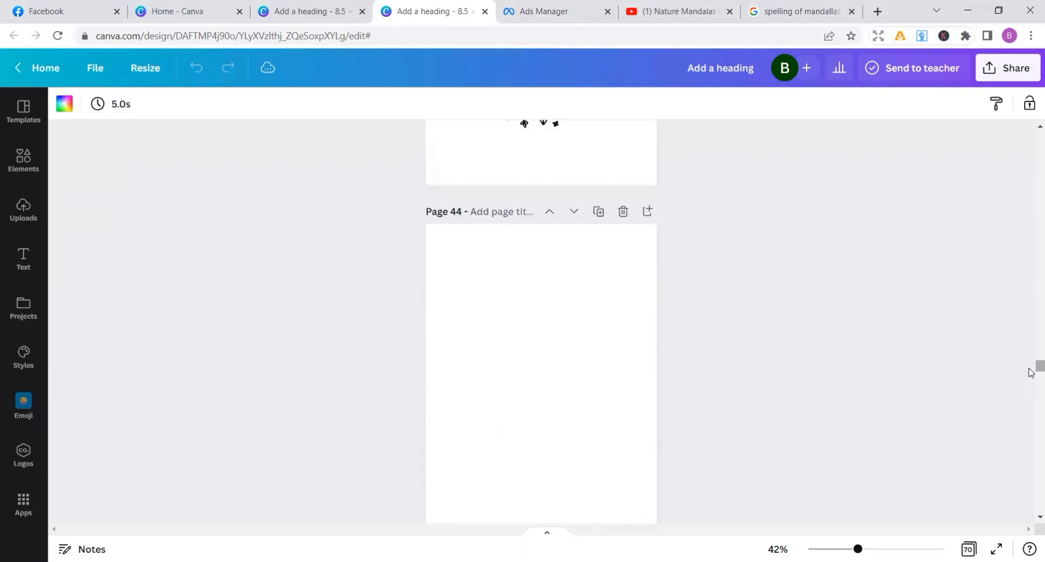
pyautogui.scroll(-16, 1031, 373)
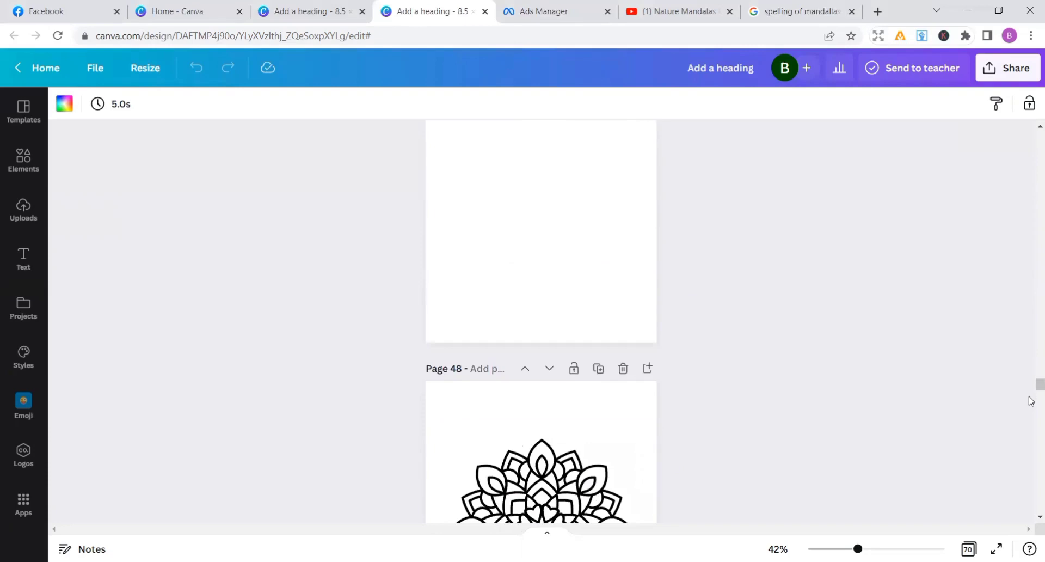
pyautogui.scroll(-12, 1031, 402)
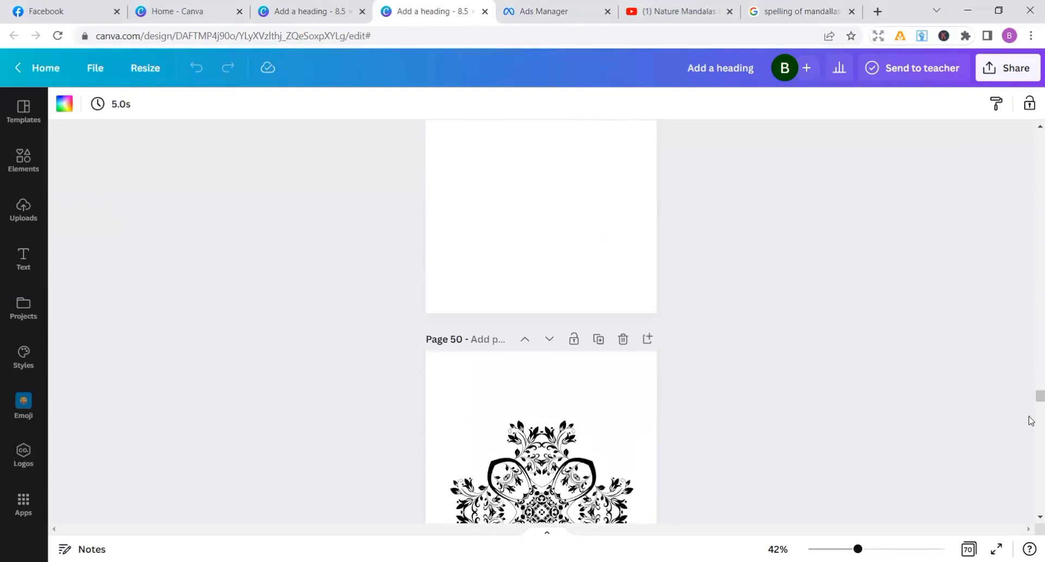
pyautogui.scroll(-12, 1031, 420)
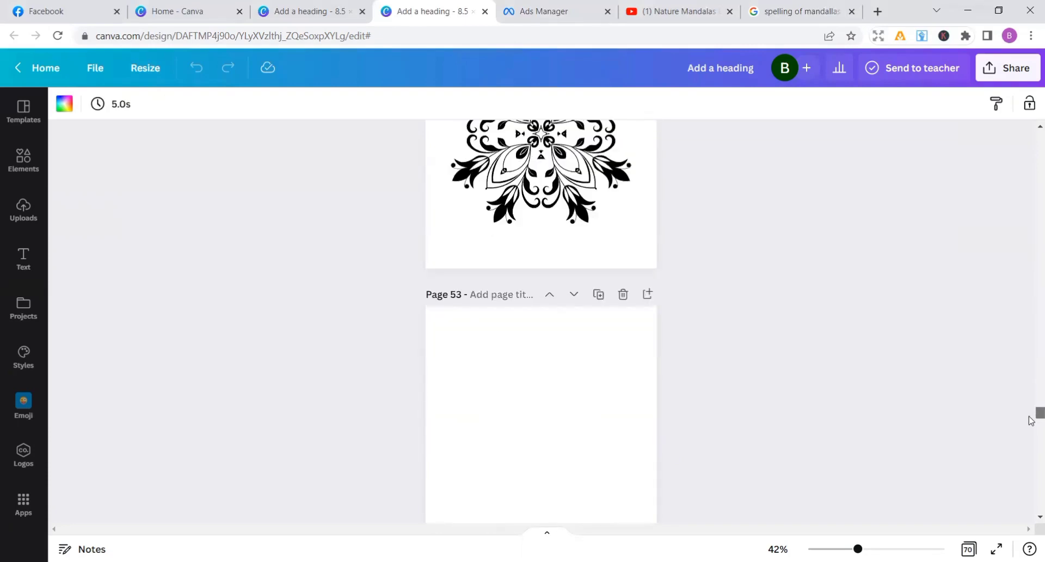
pyautogui.scroll(-20, 1031, 426)
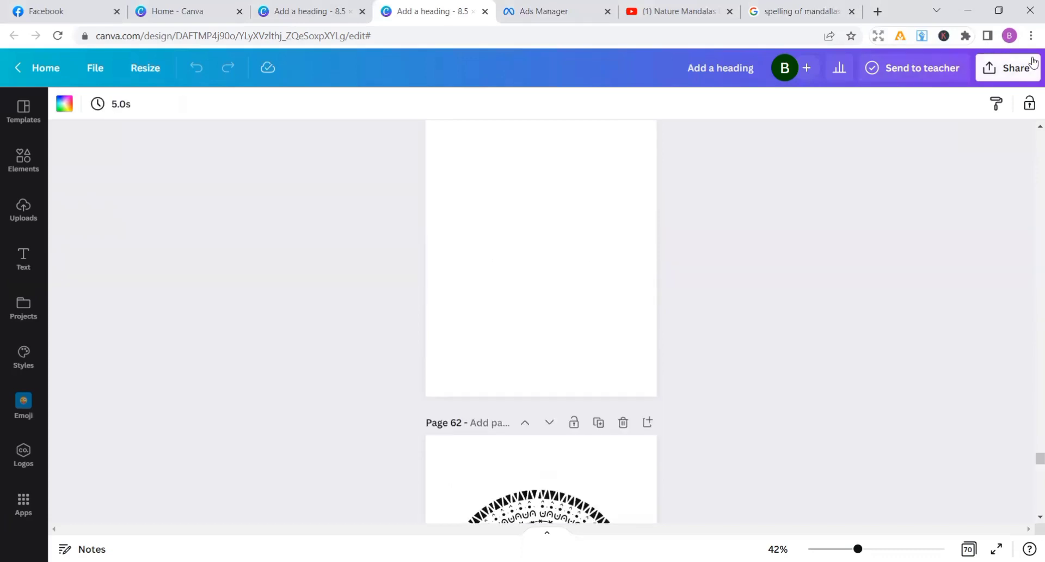
# Download all 70 pages of the colouring book as a PDF Print file
pyautogui.click(987, 72)
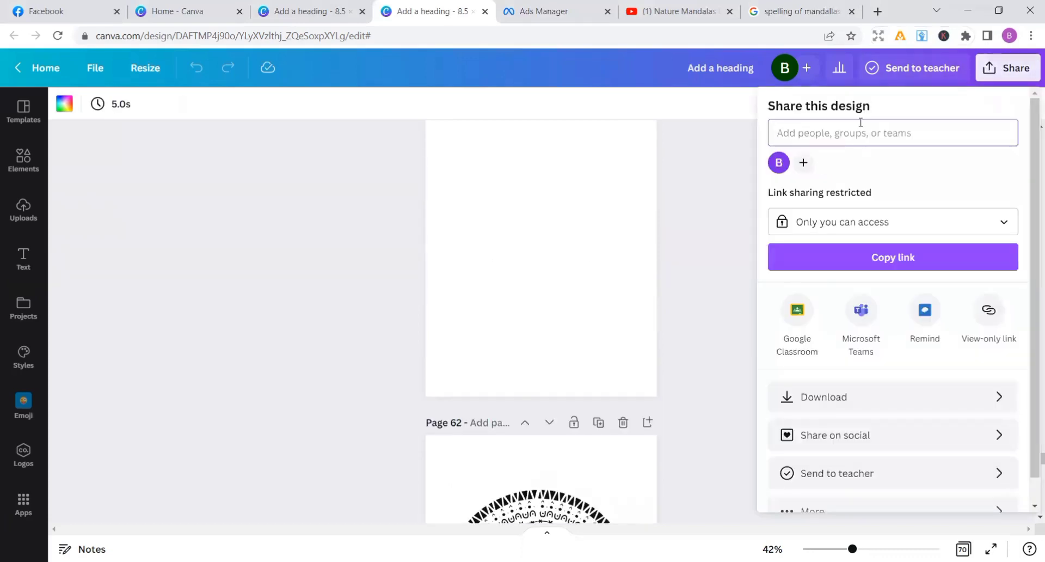
pyautogui.click(865, 394)
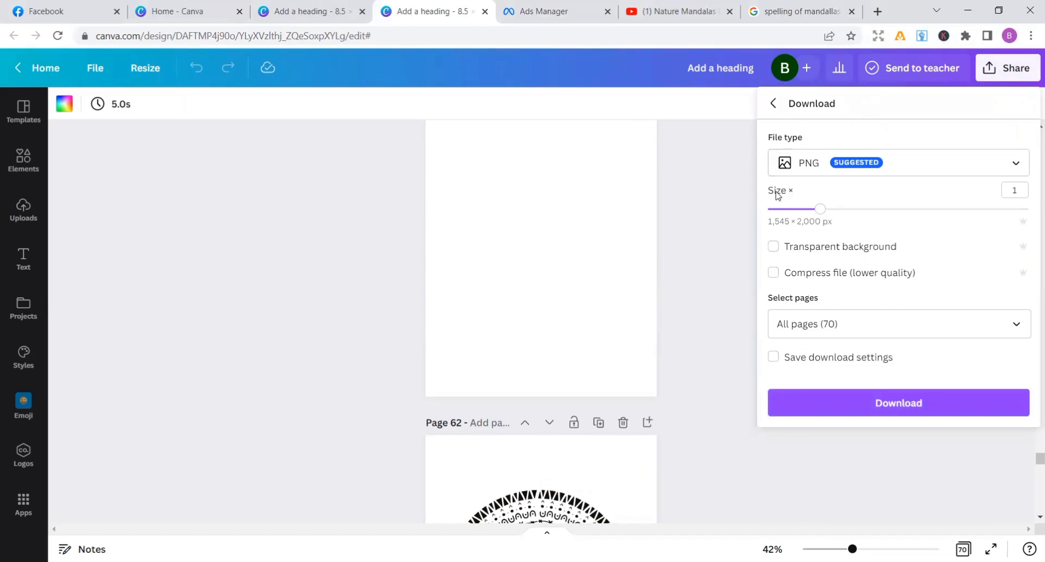
pyautogui.click(1016, 163)
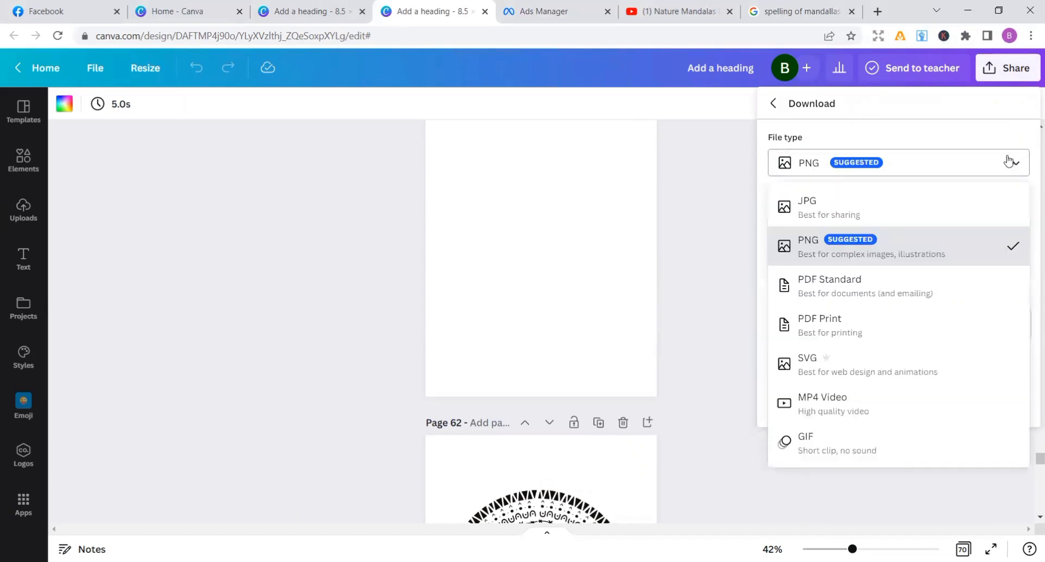
pyautogui.click(820, 320)
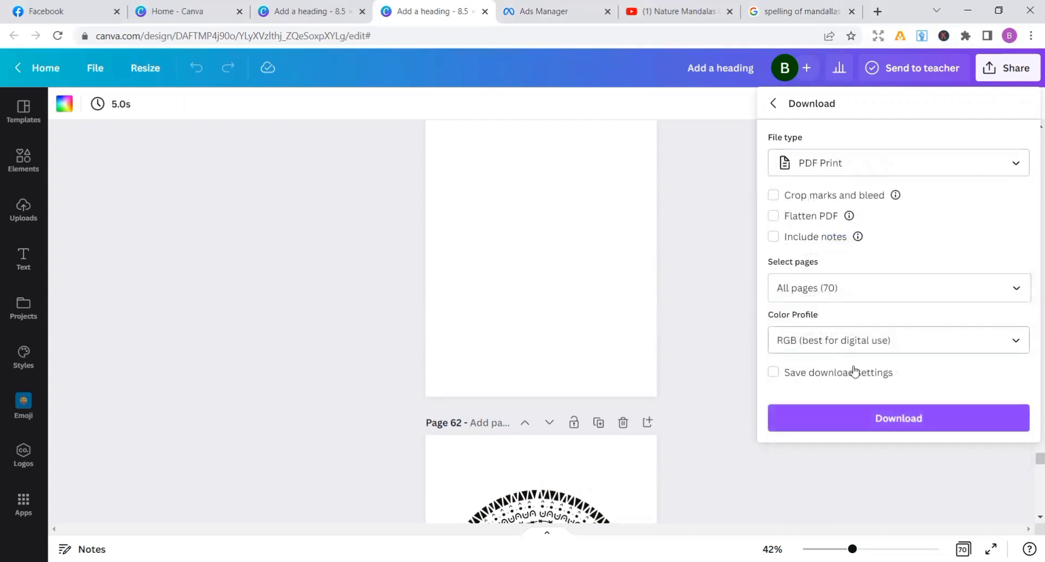
pyautogui.click(878, 408)
pyautogui.click(900, 429)
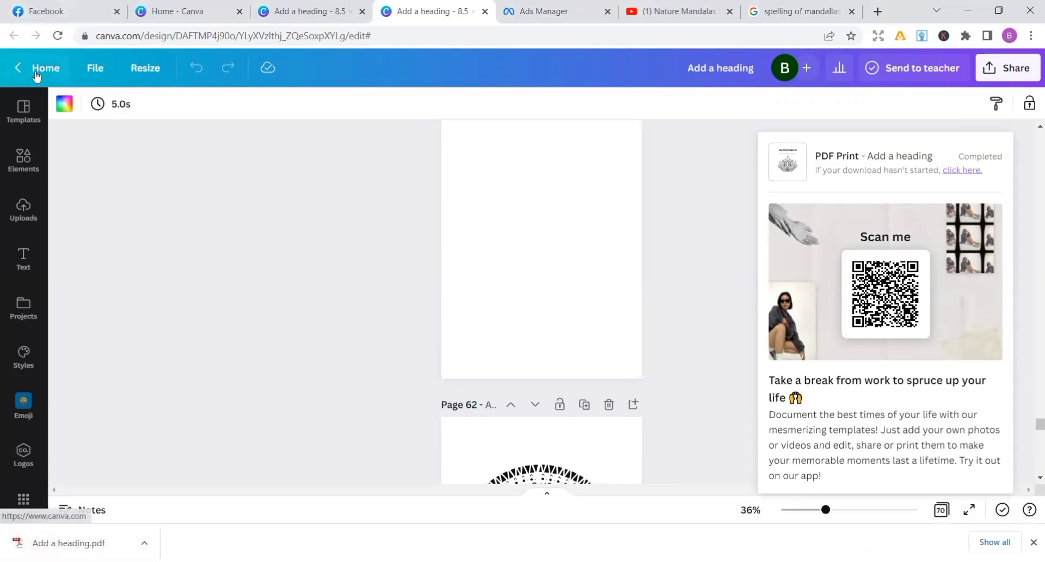
# Return to the Canva home page and create a new blank design at the recent custom size 8.5 × 11 in
pyautogui.click(43, 68)
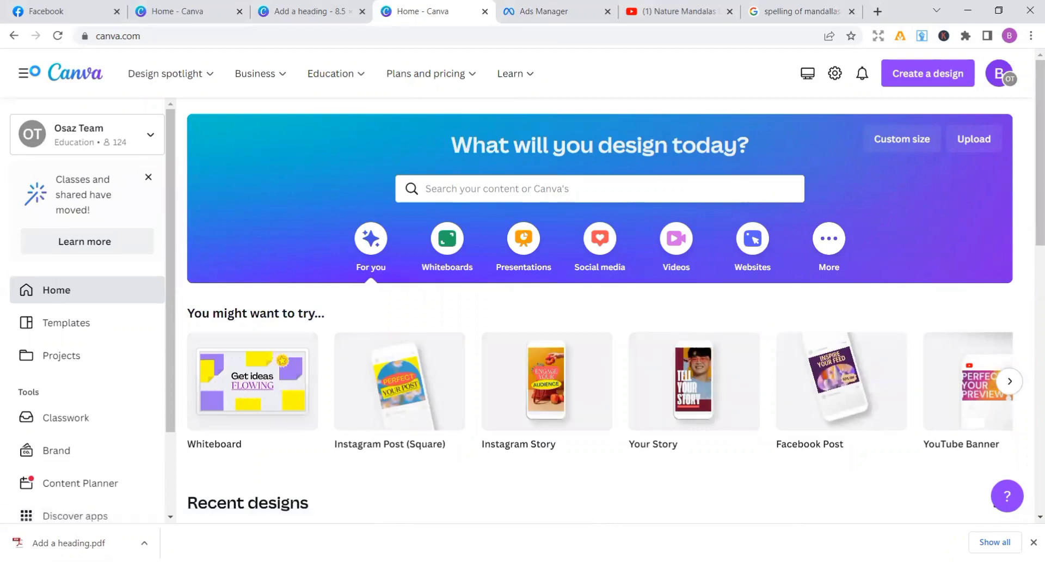
pyautogui.click(908, 149)
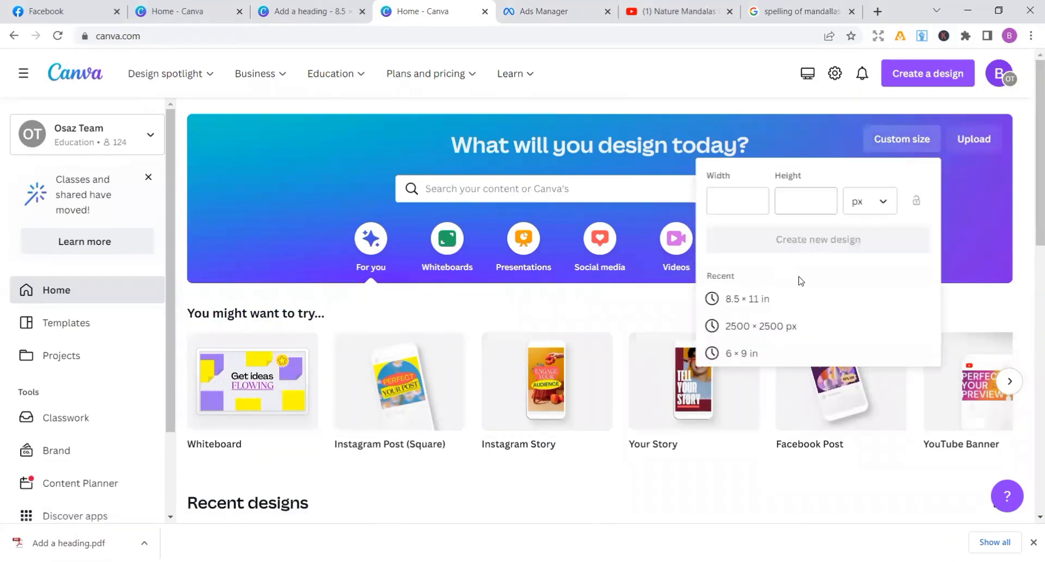
pyautogui.click(761, 308)
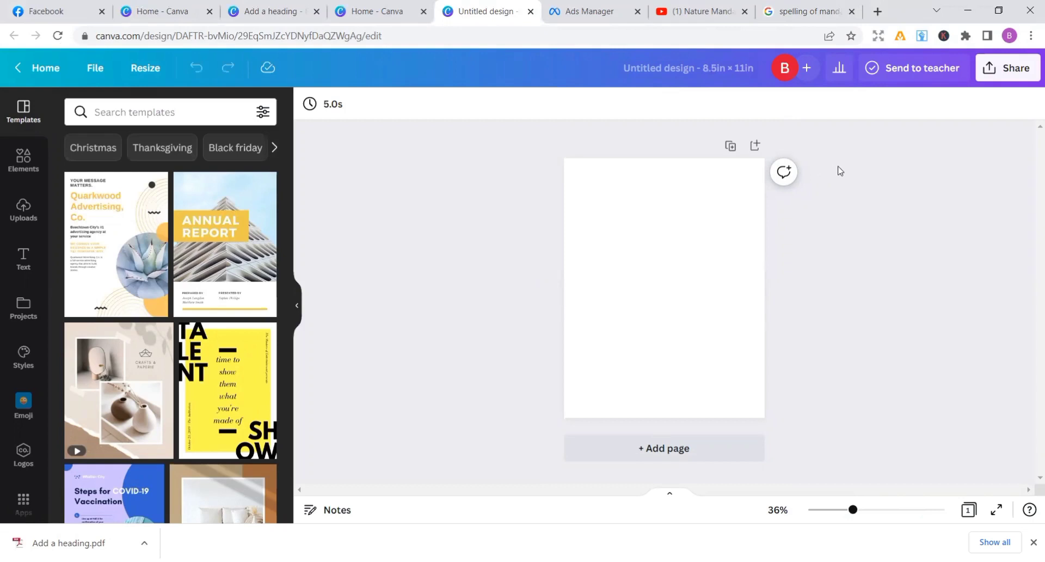
# Search Google in a new browser tab for "mandalas colring book" and examine the example book covers
pyautogui.click(878, 12)
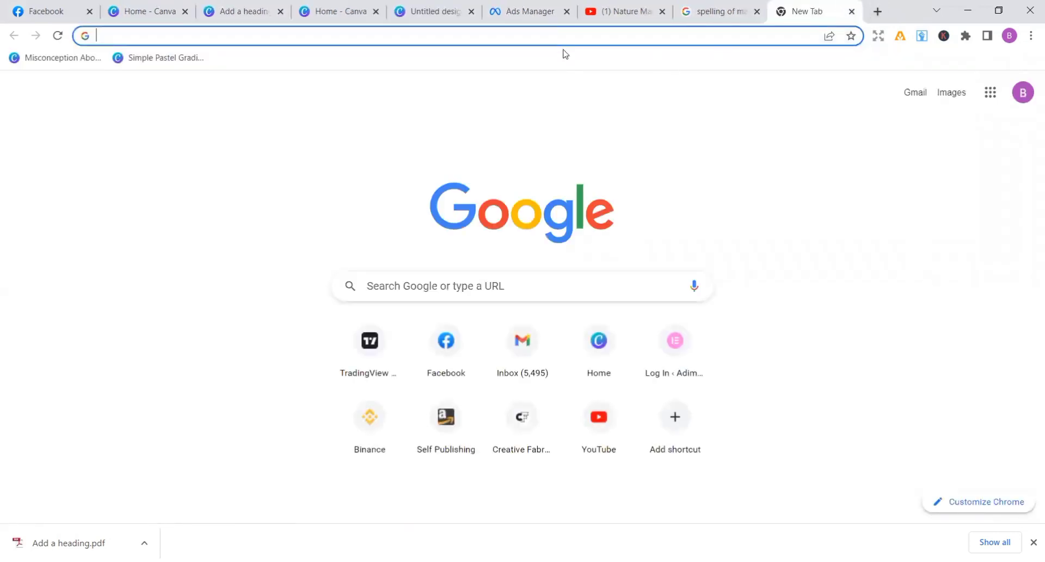
pyautogui.click(570, 32)
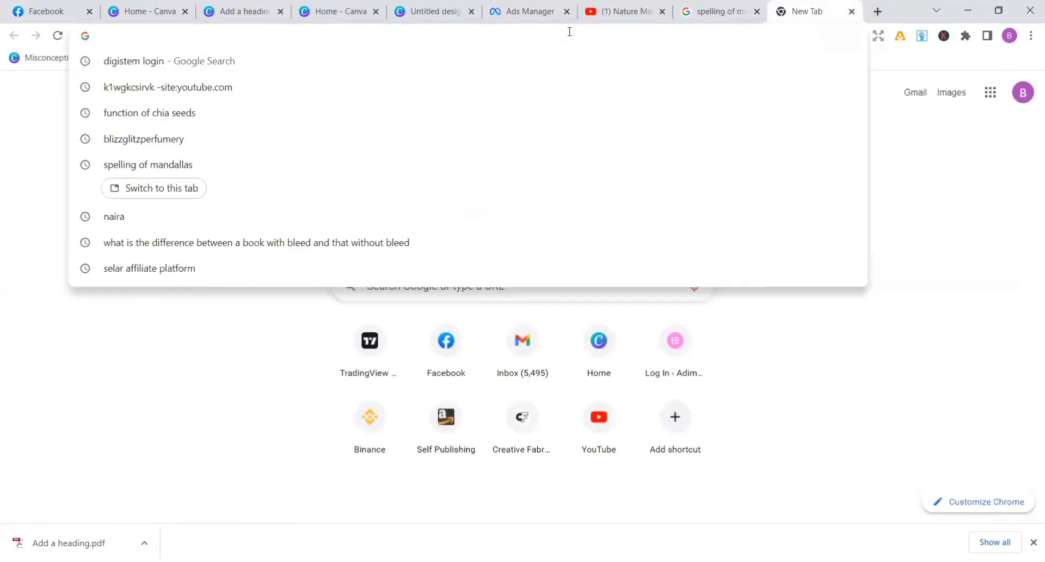
pyautogui.write('mab')
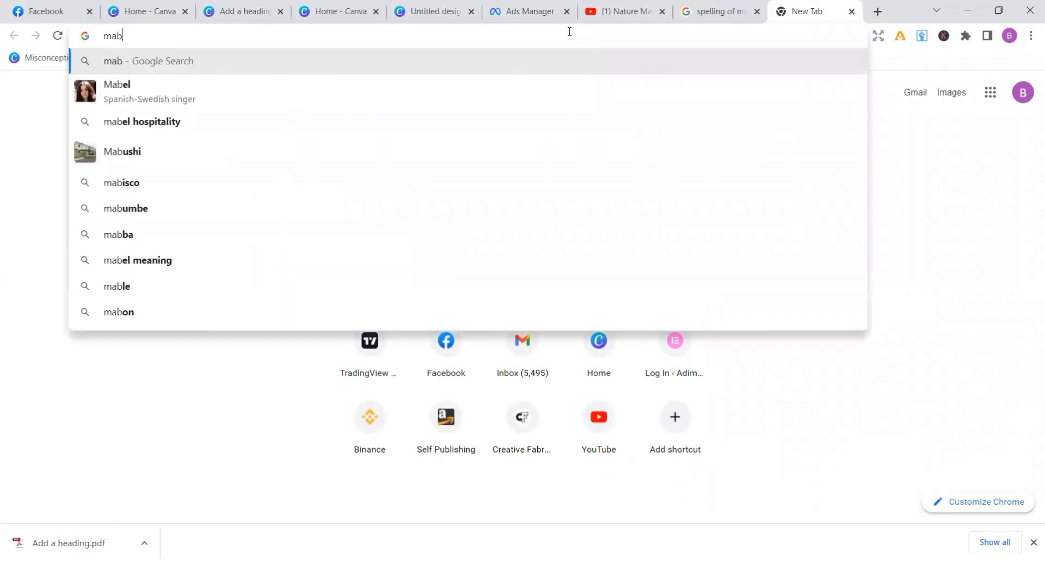
pyautogui.press('BackSpace')
pyautogui.write('nda')
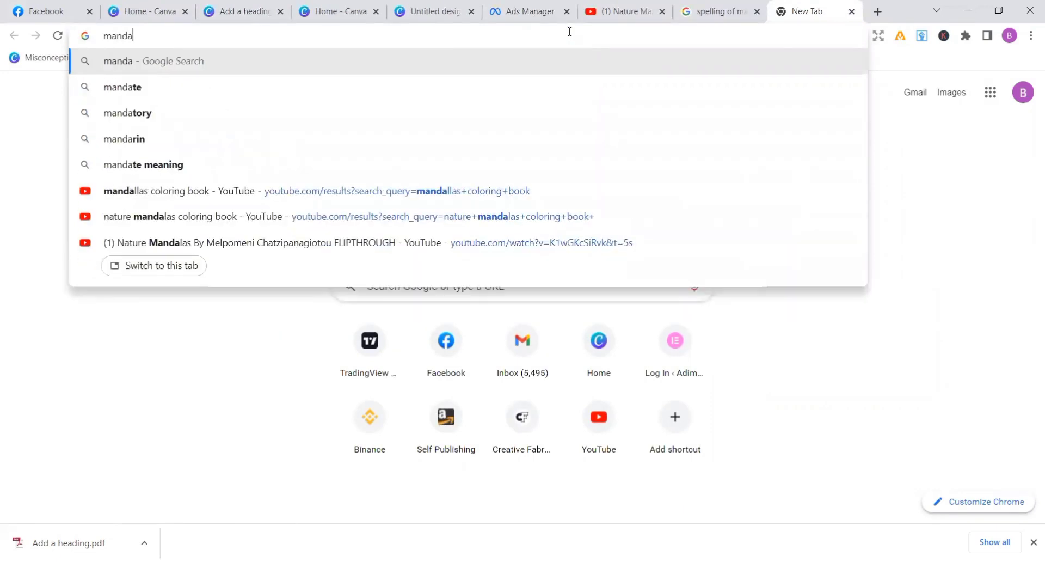
pyautogui.write('las c')
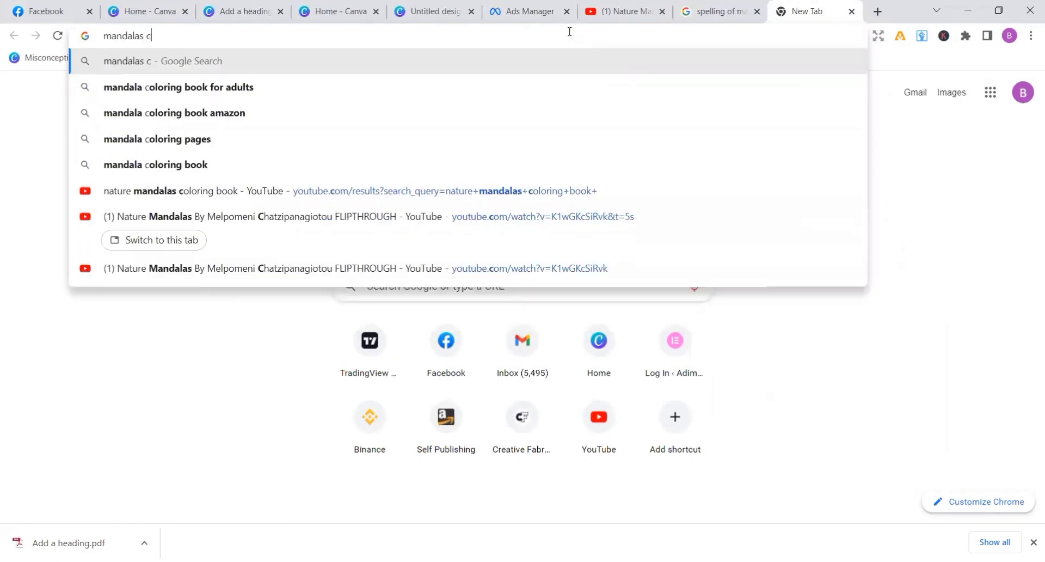
pyautogui.write('olr')
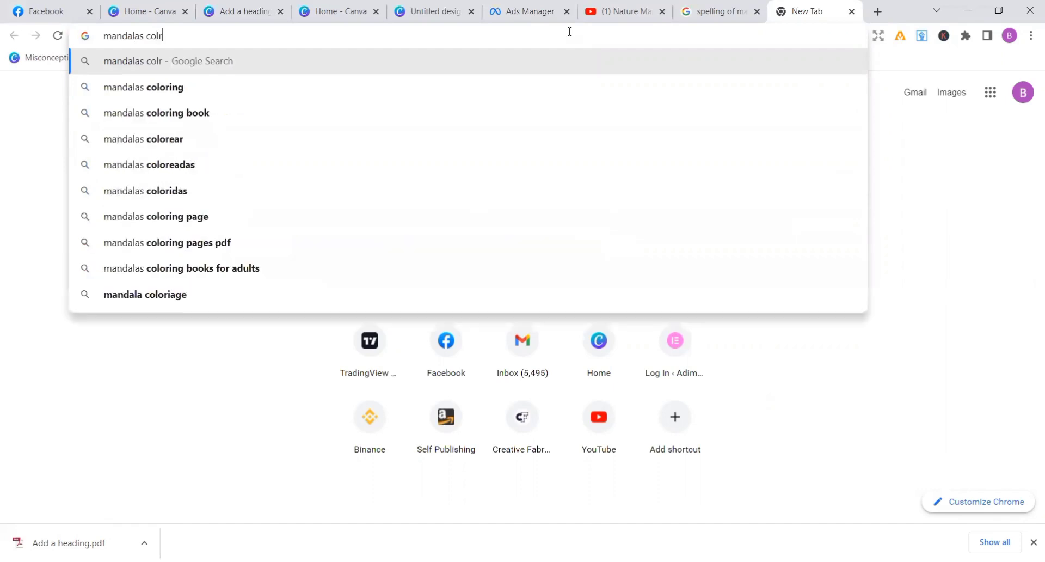
pyautogui.write('ing book')
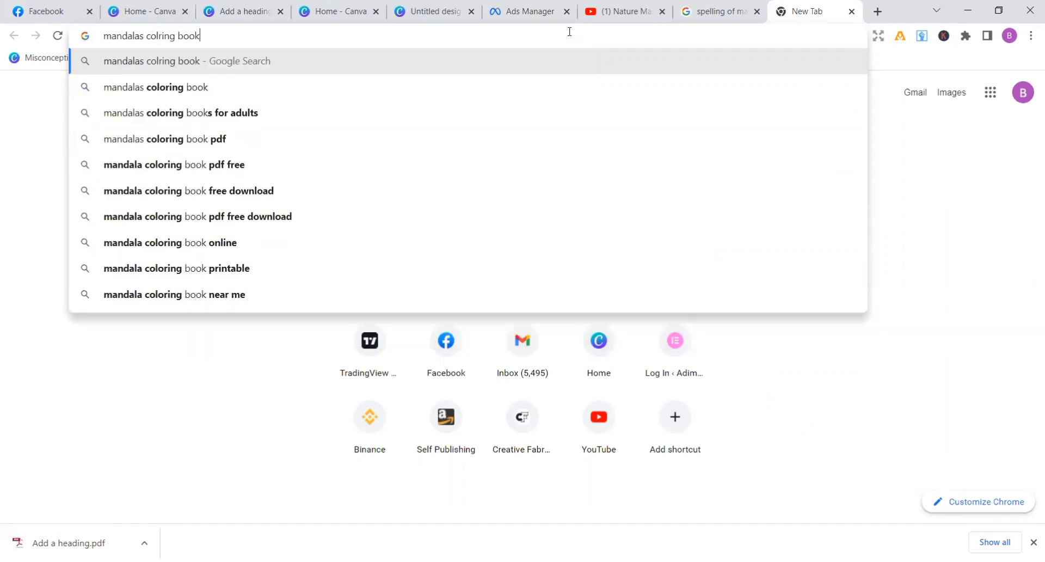
pyautogui.press('Return')
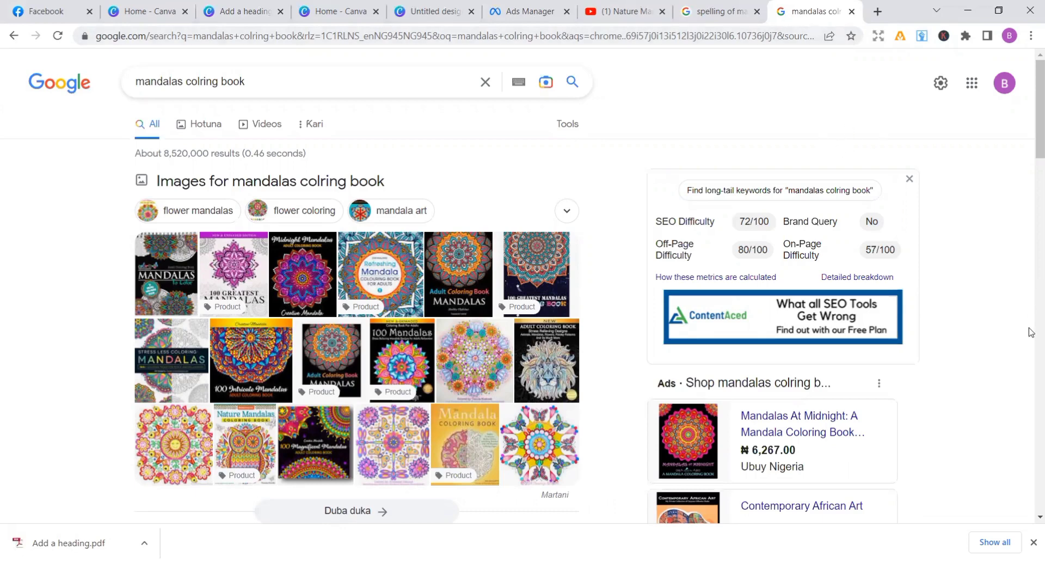
pyautogui.scroll(-2, 1031, 333)
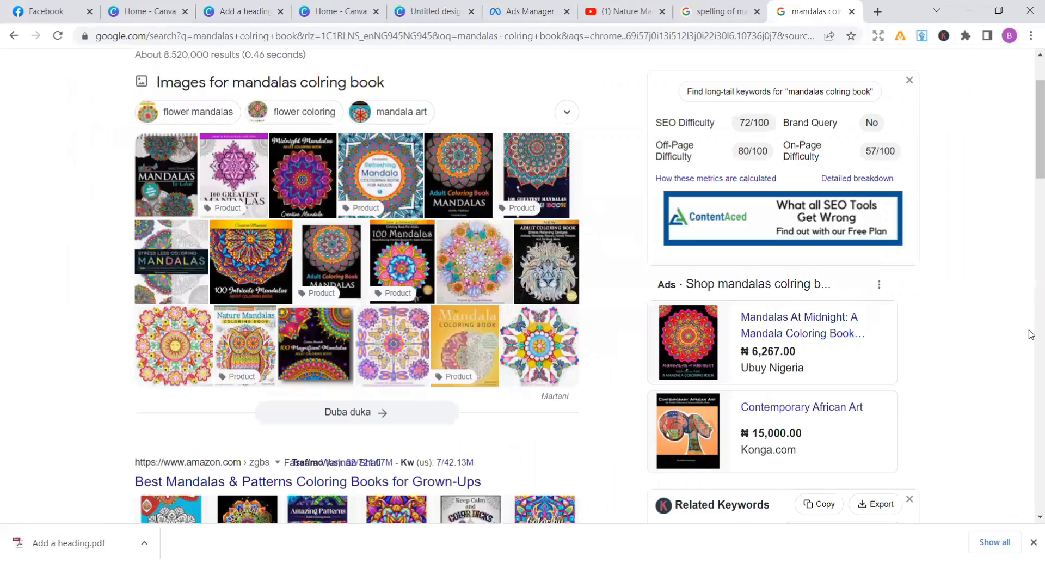
pyautogui.scroll(-6, 1030, 333)
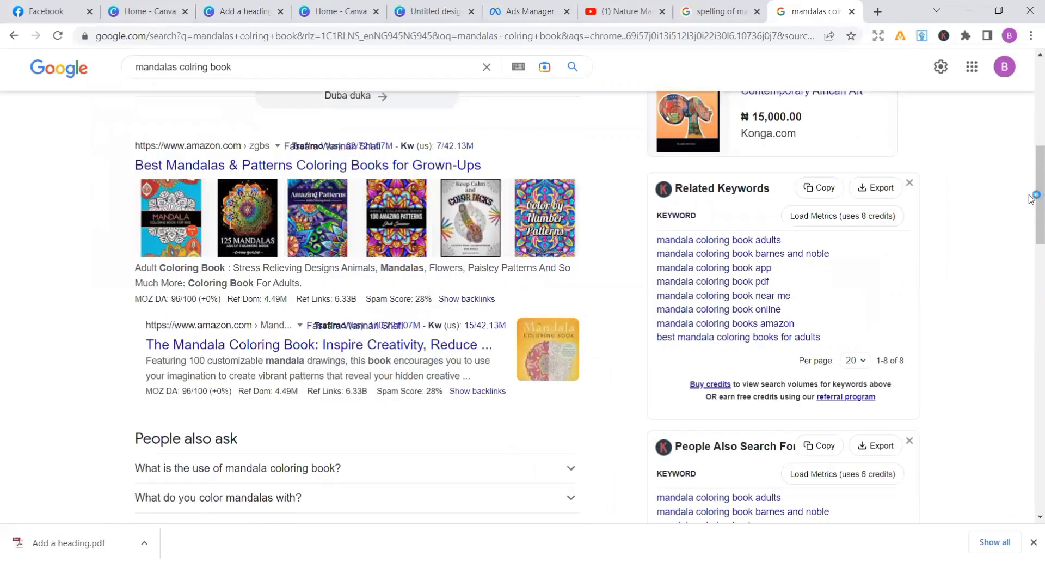
pyautogui.scroll(2, 1030, 109)
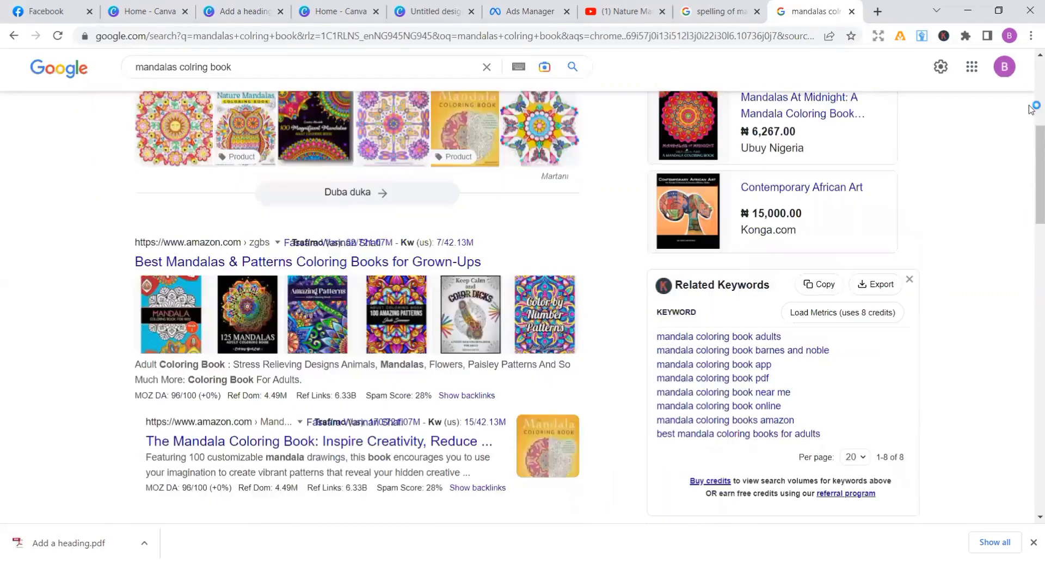
pyautogui.scroll(6, 1031, 170)
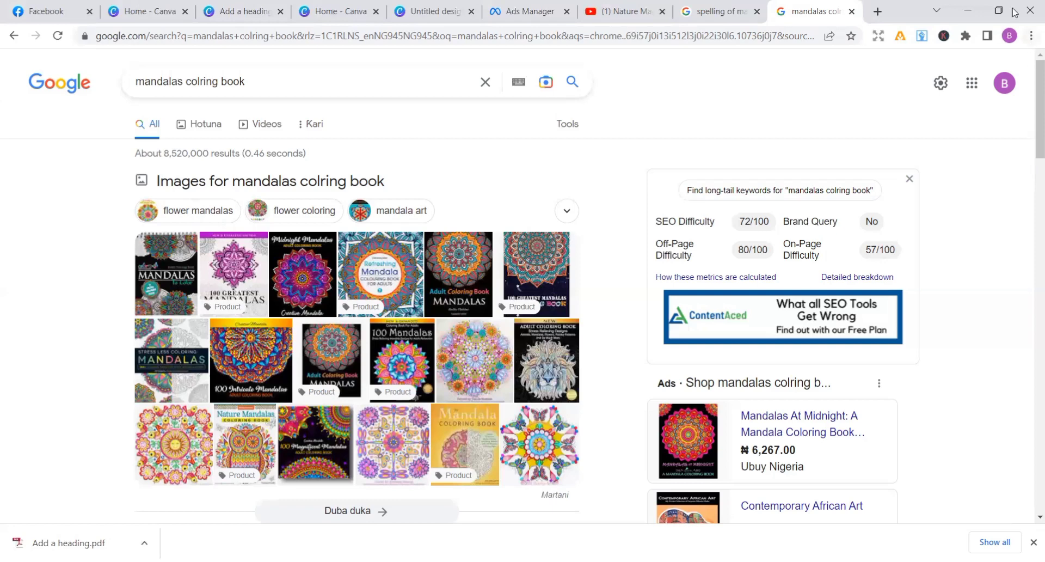
# Switch back to the blank Canva design, try the recently used pink flower mandala on the page, and delete it
pyautogui.click(456, 12)
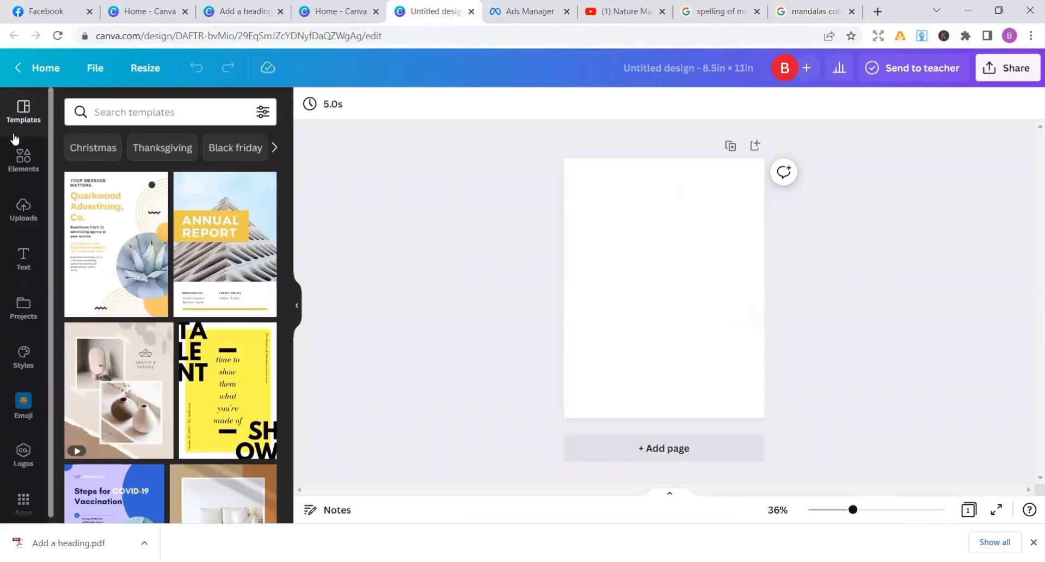
pyautogui.click(23, 166)
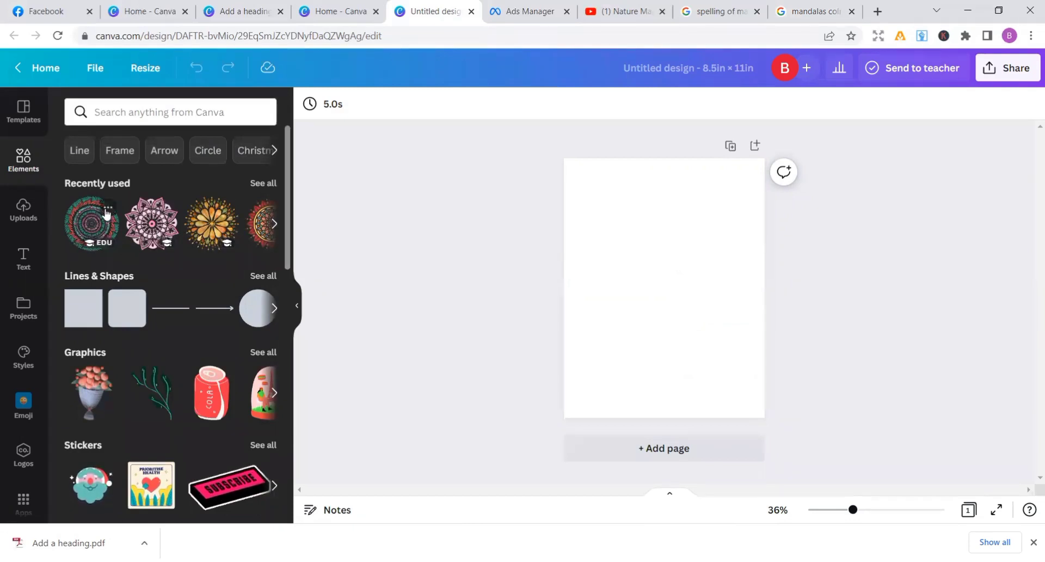
pyautogui.click(144, 220)
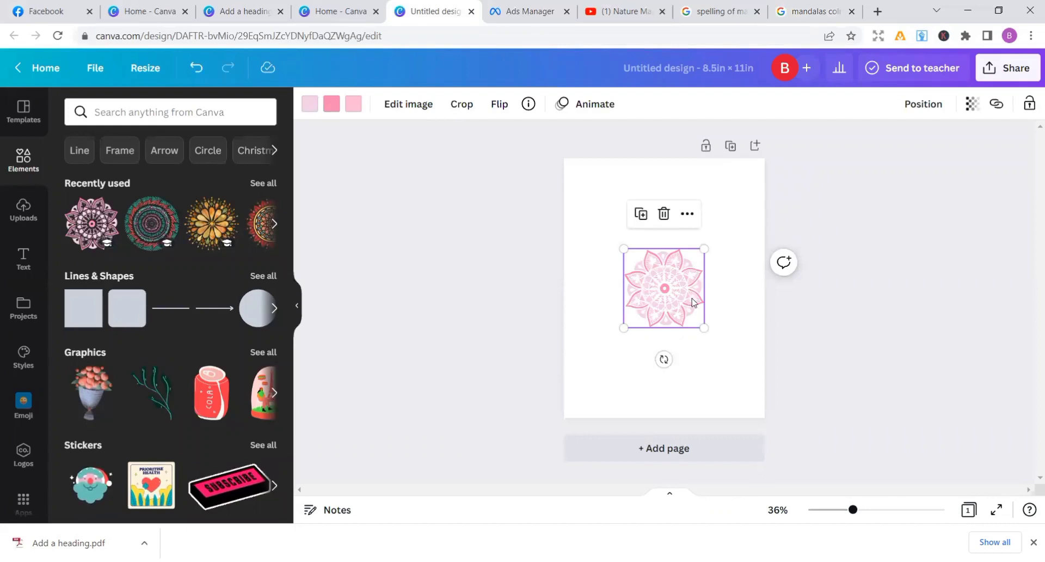
pyautogui.click(663, 215)
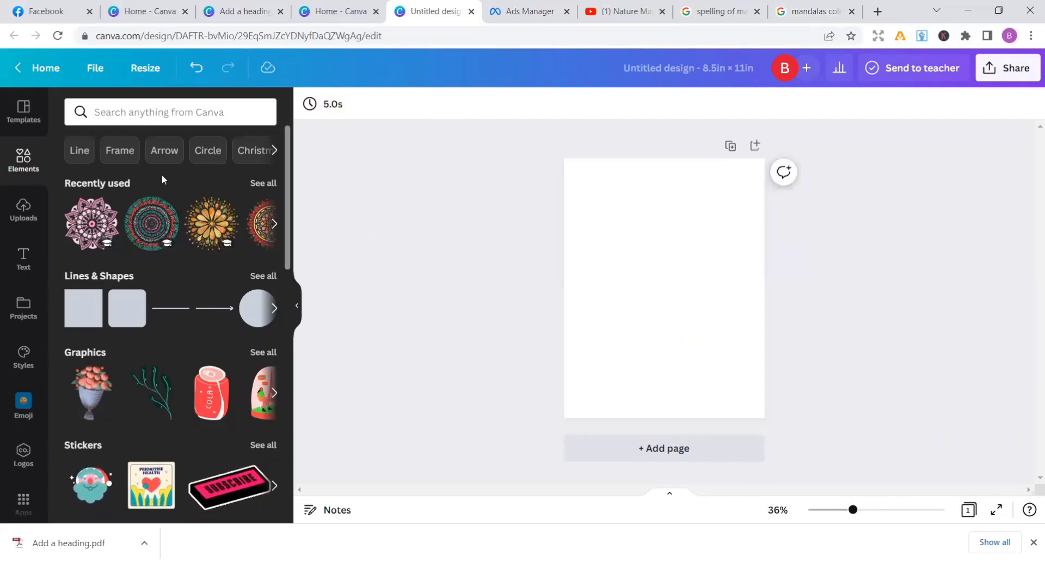
# Search the Canva elements for "mandalas" and limit the results to graphics
pyautogui.click(126, 105)
pyautogui.write('m')
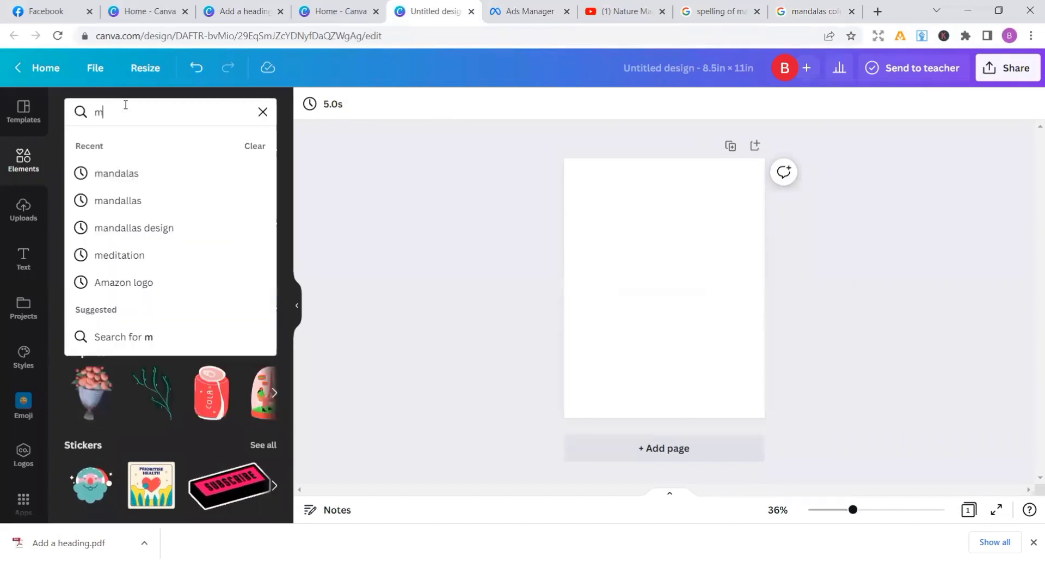
pyautogui.write('andals')
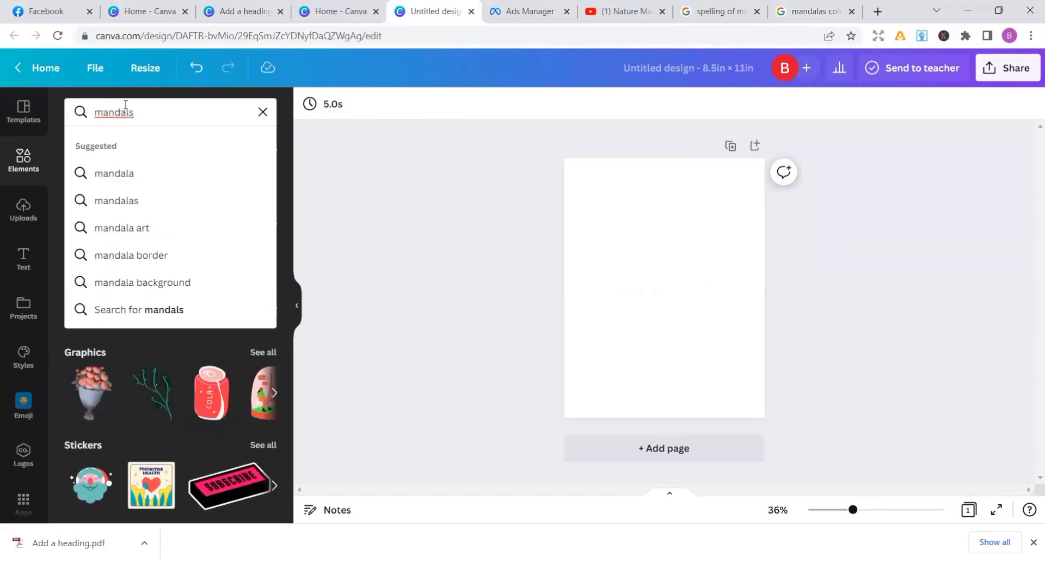
pyautogui.press('BackSpace')
pyautogui.write('as')
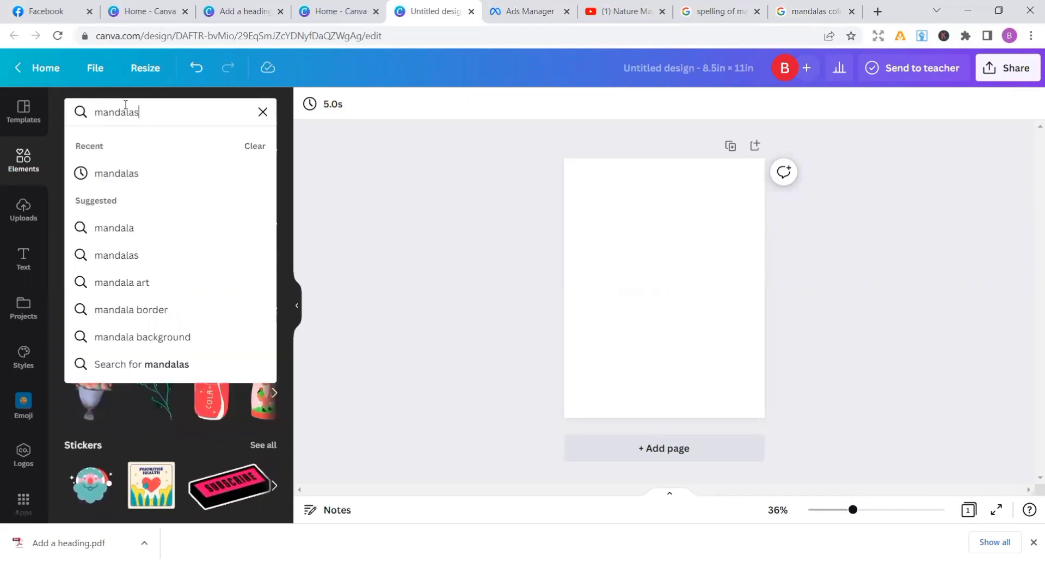
pyautogui.press('Return')
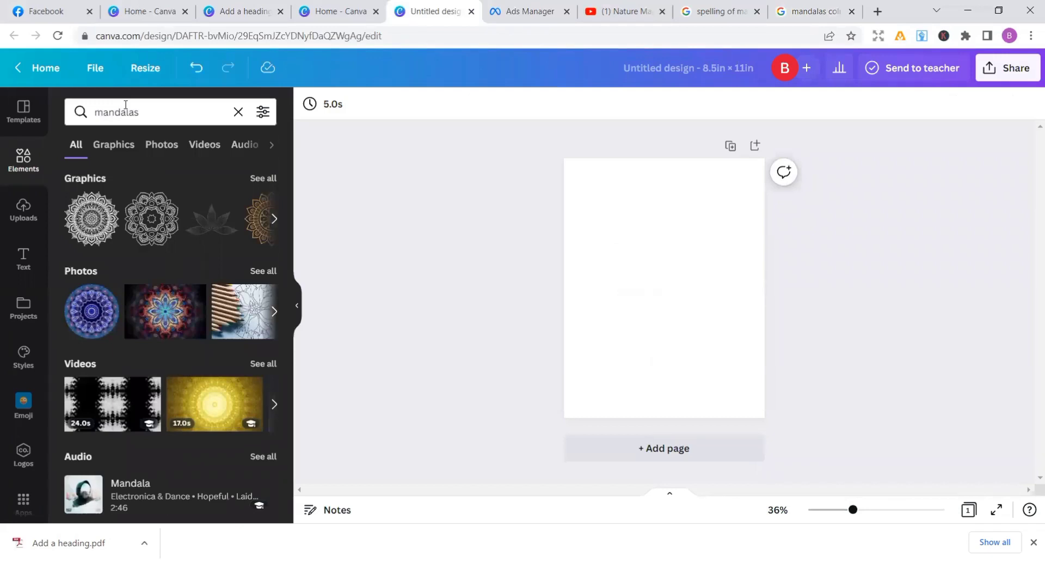
pyautogui.click(112, 147)
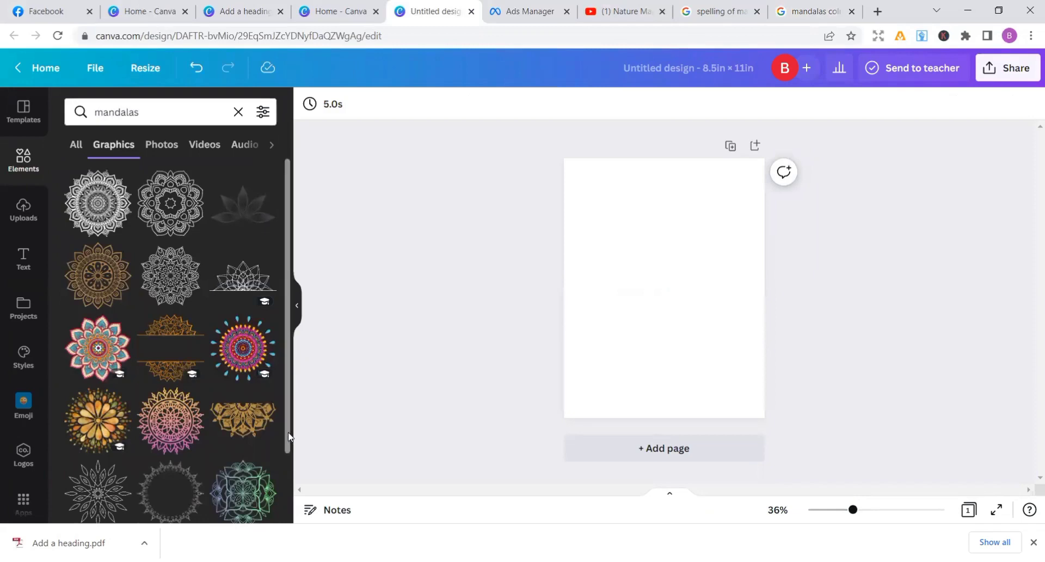
# Place the round multicoloured mandala on the page, enlarge it to about three quarters of the page width, and centre it horizontally slightly below the middle
pyautogui.scroll(-3, 288, 471)
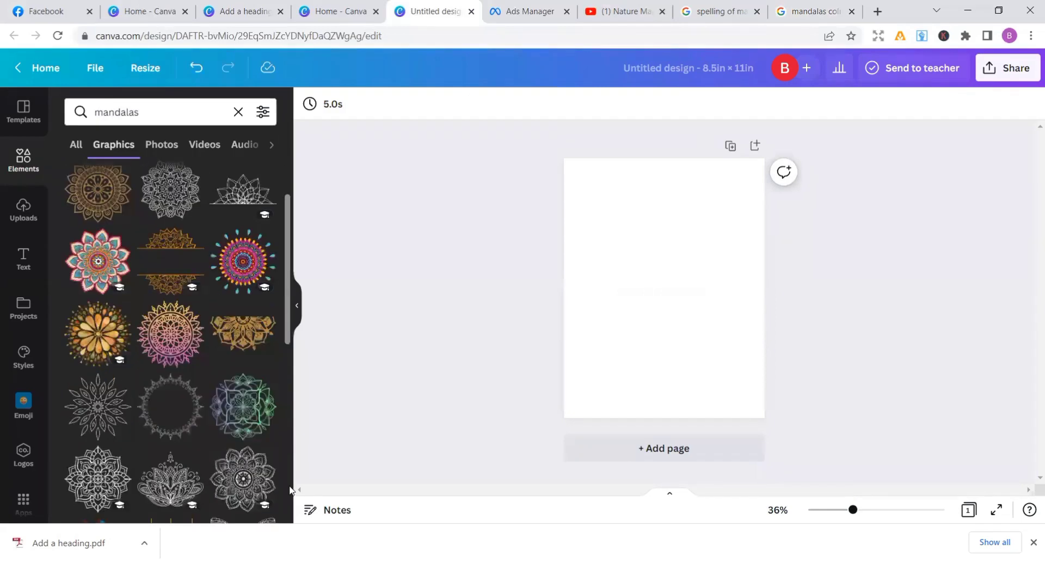
pyautogui.scroll(-5, 287, 486)
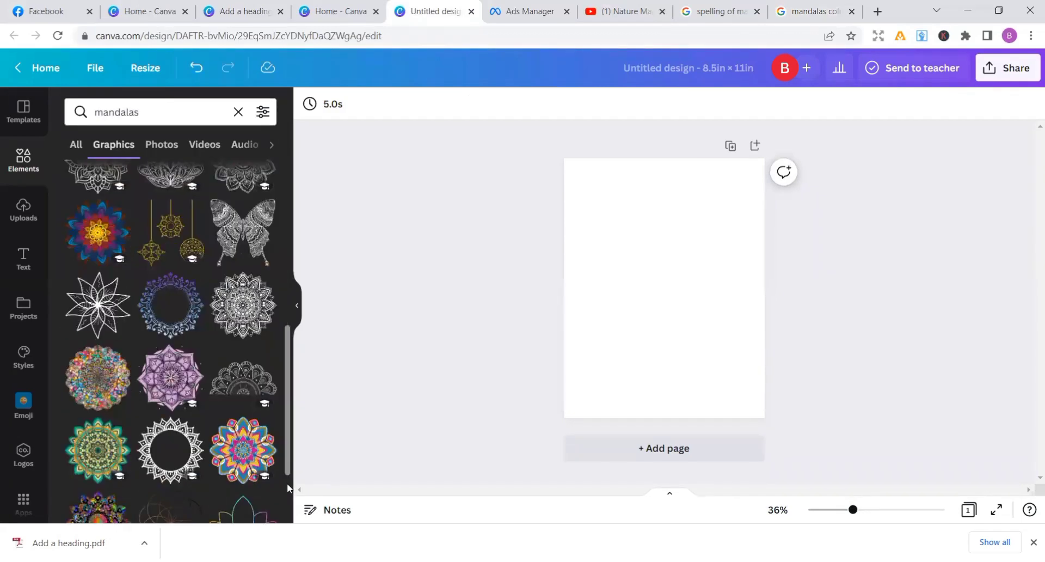
pyautogui.click(109, 387)
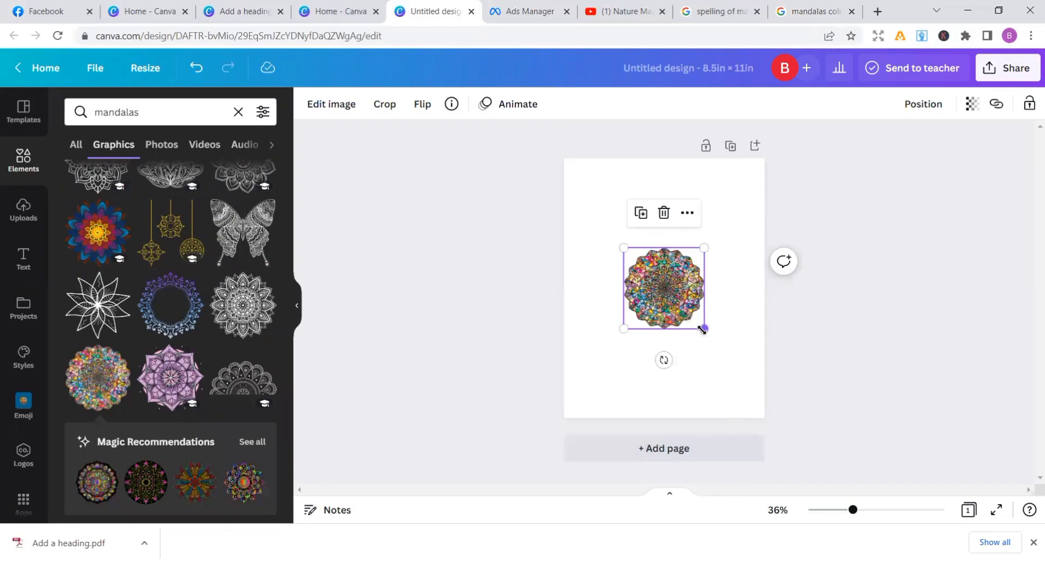
pyautogui.moveTo(704, 328); pyautogui.dragTo(765, 401)
pyautogui.moveTo(718, 365); pyautogui.dragTo(683, 354)
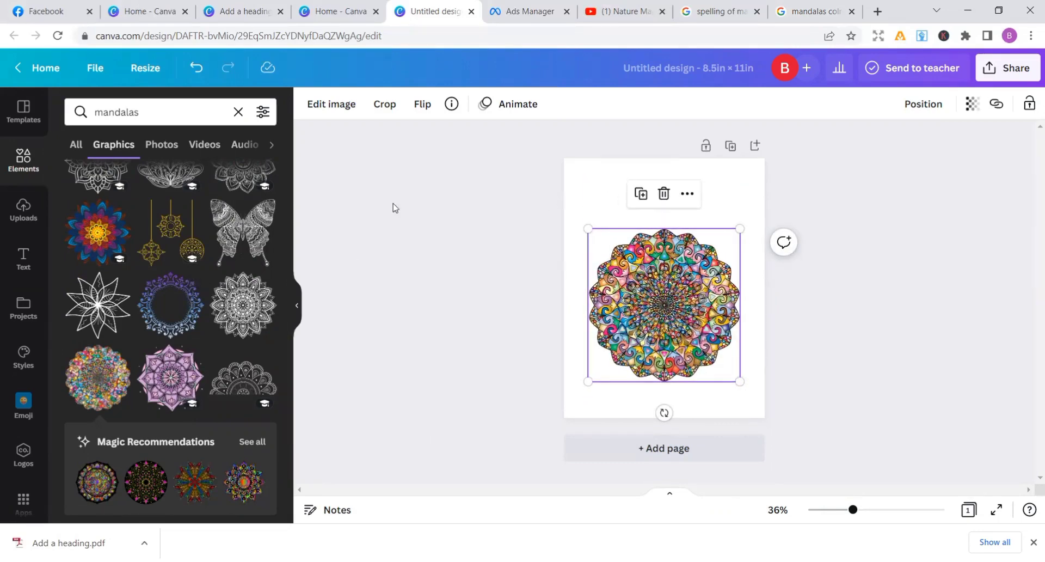
pyautogui.click(395, 186)
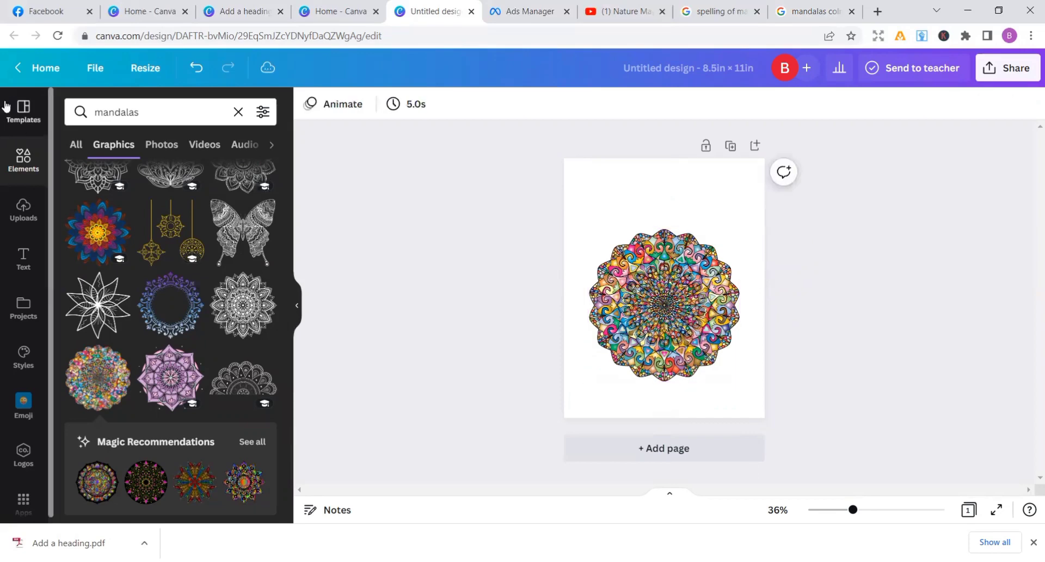
# Add a heading text box to the page and set its font to Sunborn
pyautogui.click(23, 255)
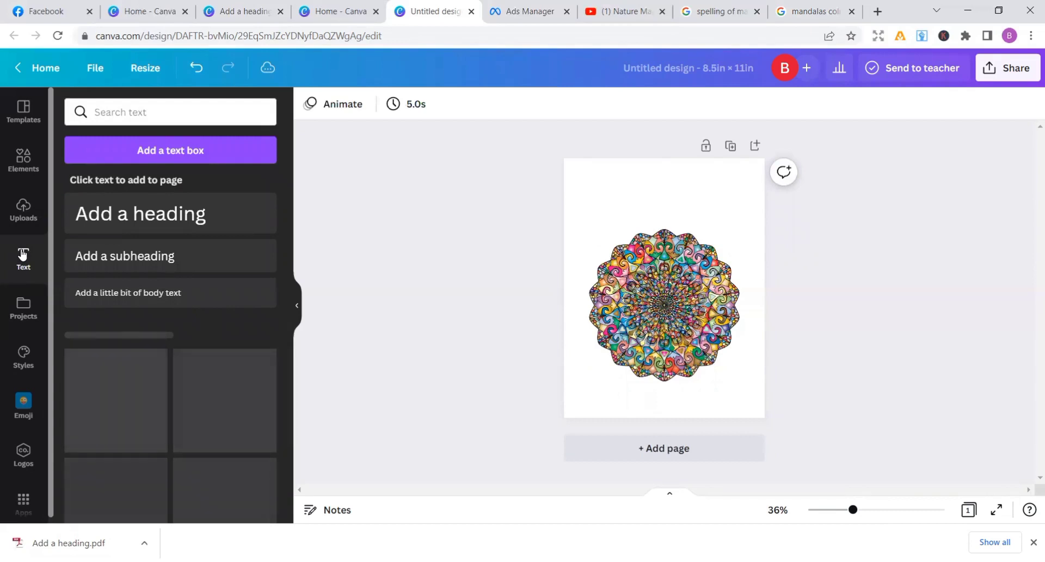
pyautogui.click(121, 218)
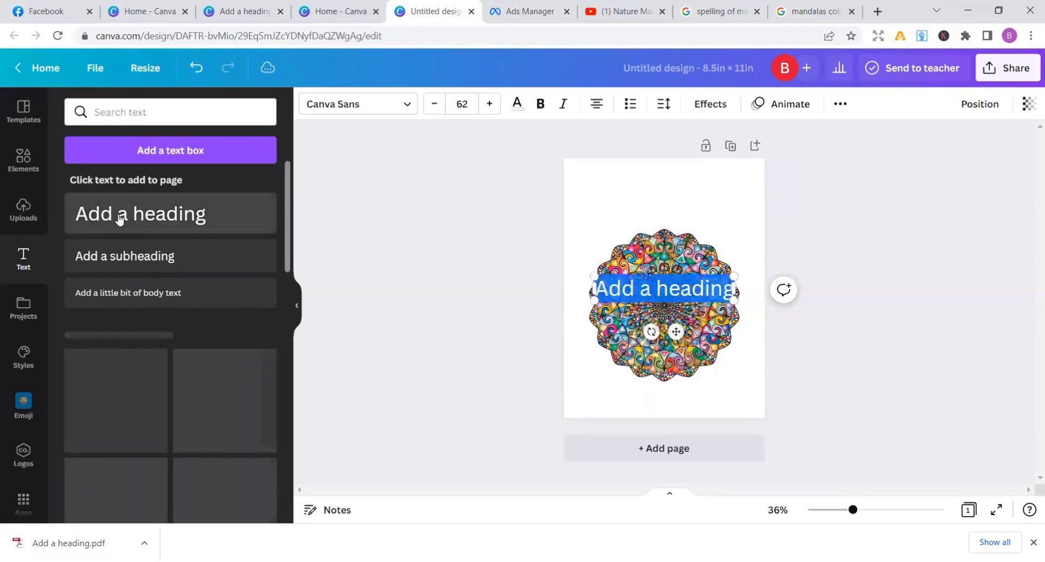
pyautogui.click(410, 109)
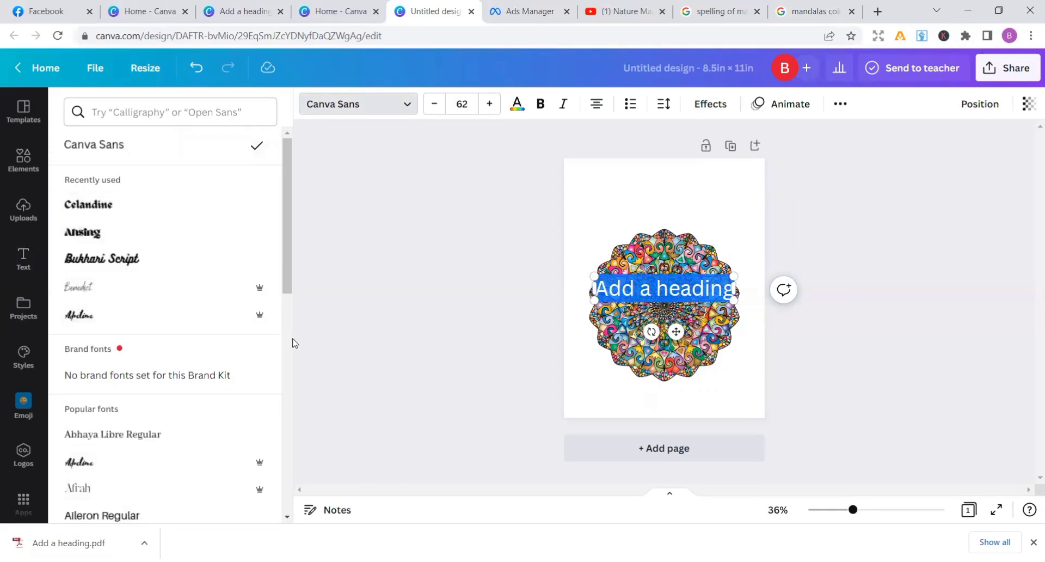
pyautogui.scroll(-5, 287, 346)
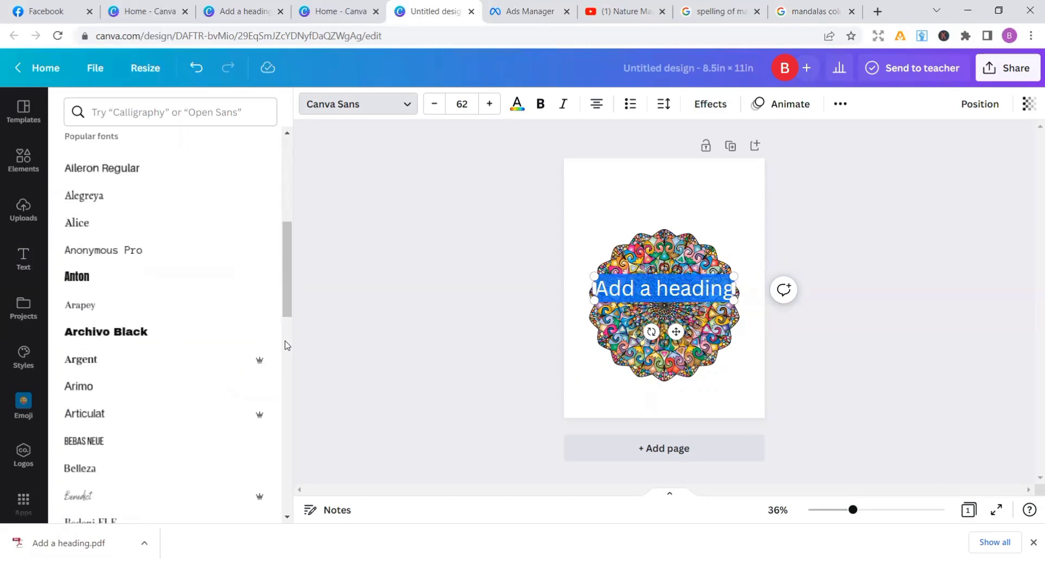
pyautogui.scroll(-1, 283, 408)
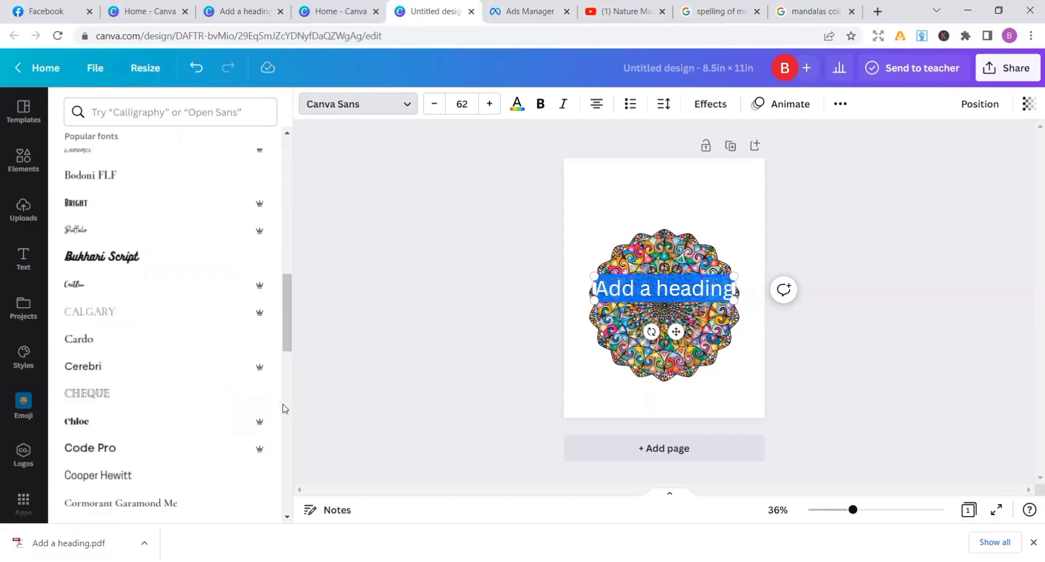
pyautogui.click(289, 433)
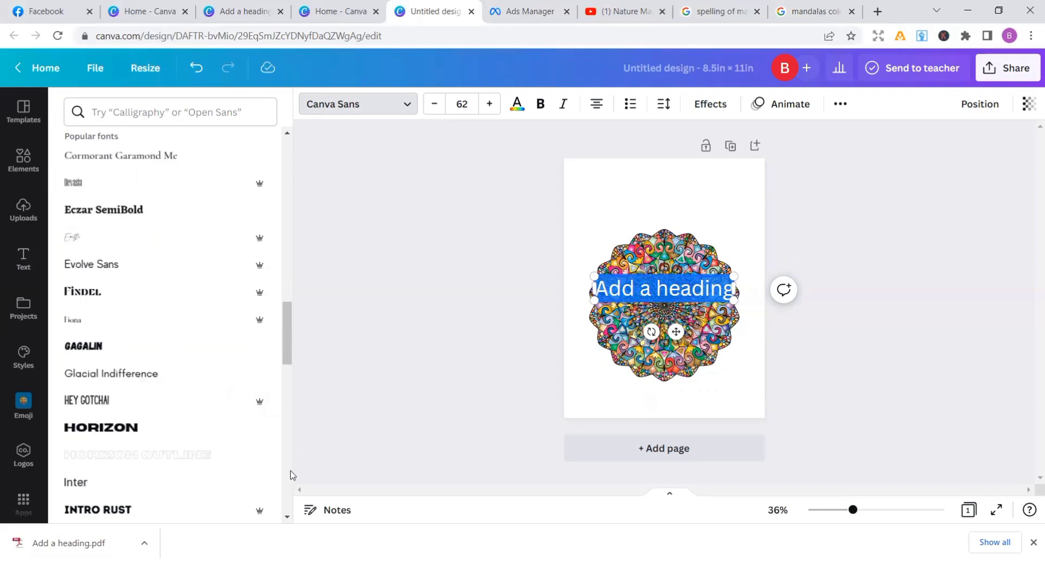
pyautogui.click(290, 475)
pyautogui.click(290, 475)
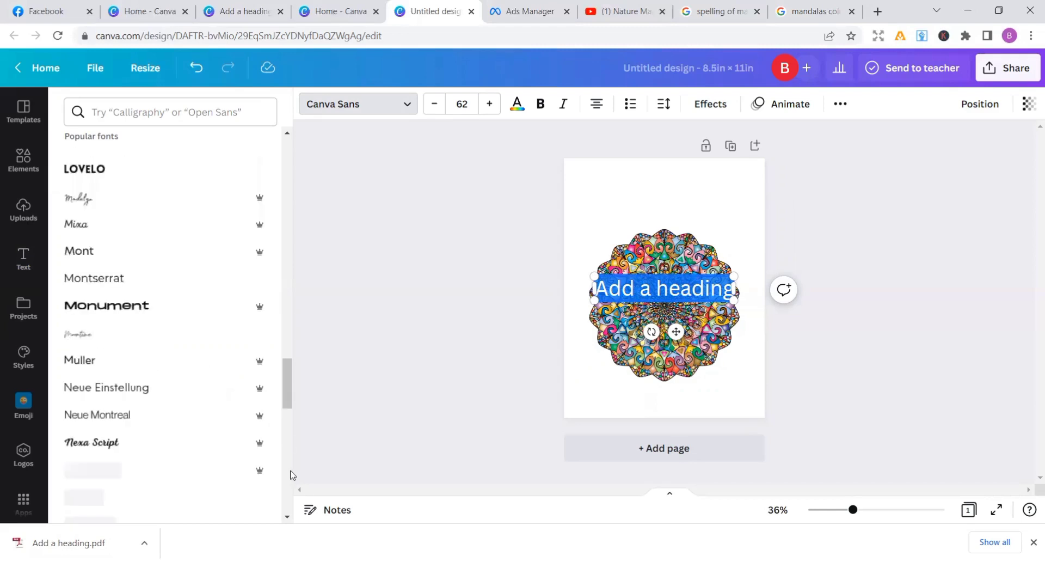
pyautogui.click(290, 475)
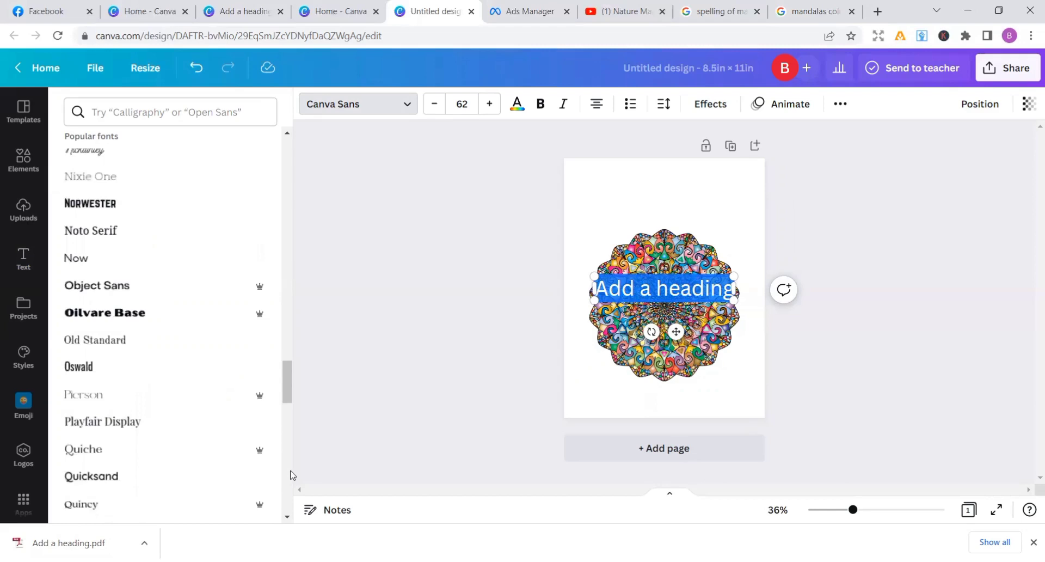
pyautogui.click(291, 475)
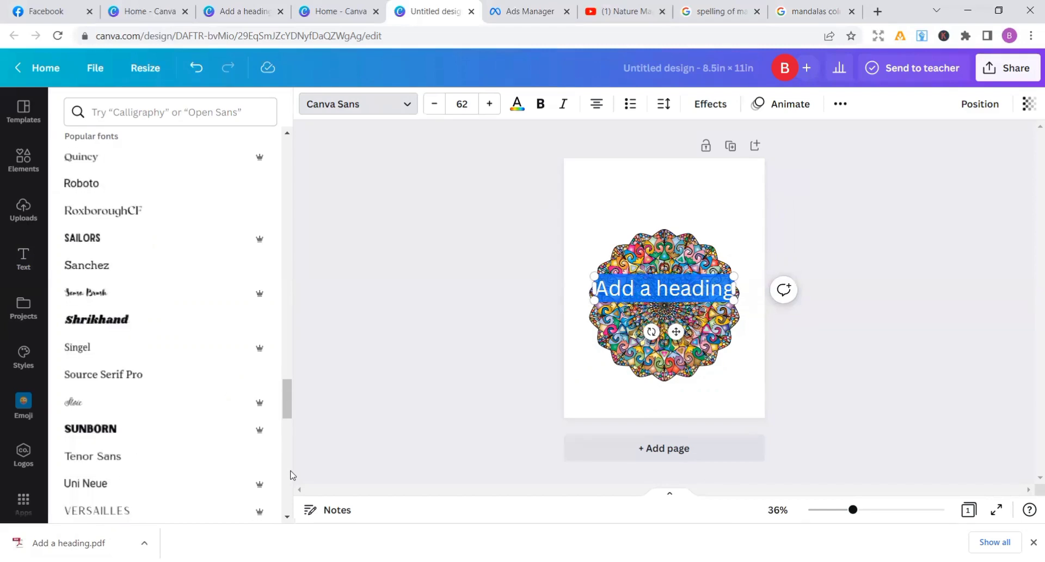
pyautogui.click(154, 428)
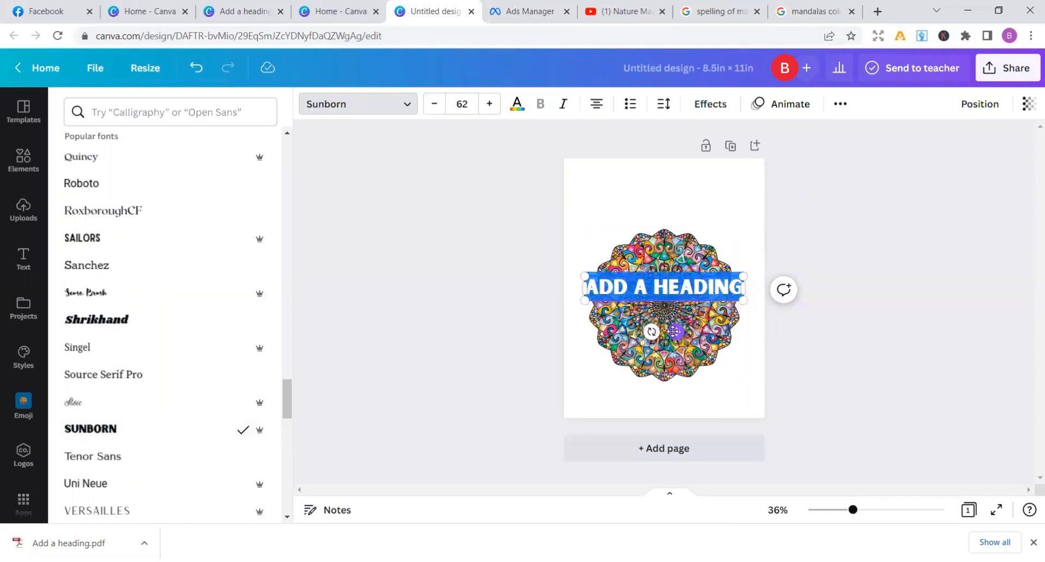
# Move the heading into the white space above the mandala and replace its text with "MANDALAS"
pyautogui.moveTo(680, 328); pyautogui.dragTo(675, 241)
pyautogui.click(718, 209)
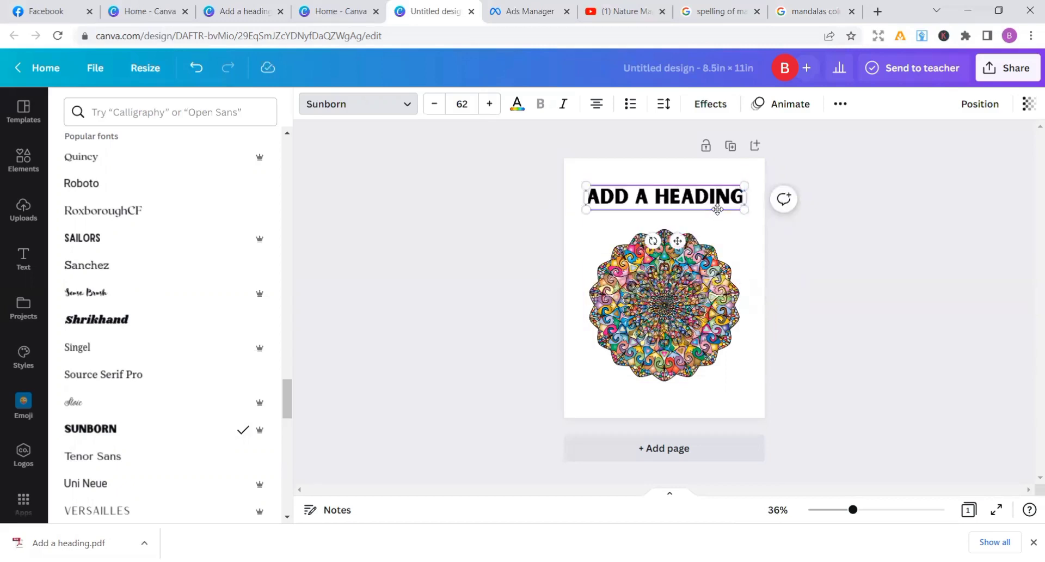
pyautogui.press('BackSpace')
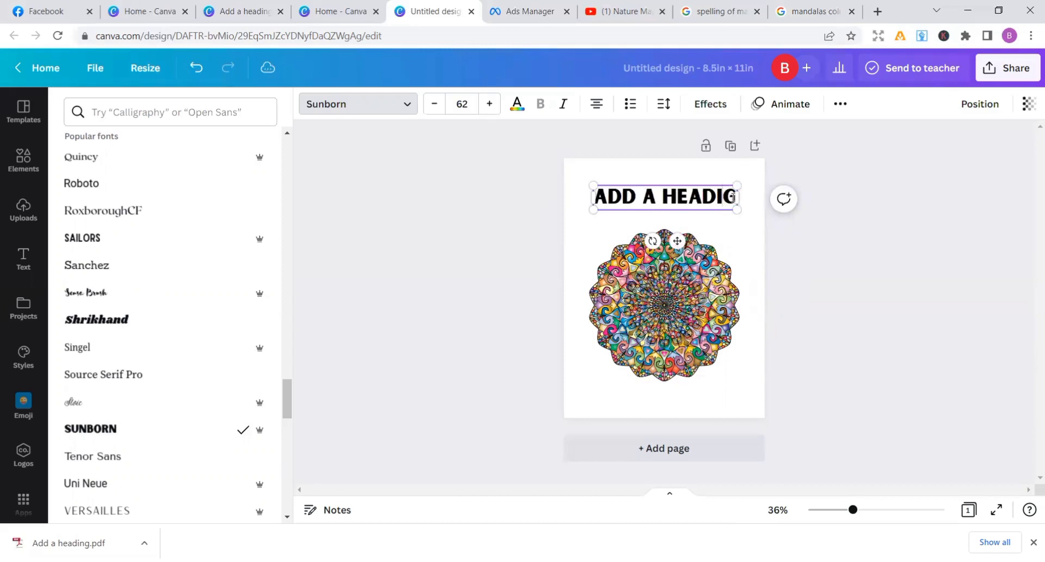
pyautogui.press('BackSpace')
pyautogui.press('BackSpace')
pyautogui.press('BackSpace')
pyautogui.press('BackSpace')
pyautogui.press('BackSpace')
pyautogui.press('BackSpace')
pyautogui.press('BackSpace')
pyautogui.press('BackSpace')
pyautogui.press('BackSpace')
pyautogui.press('BackSpace')
pyautogui.press('BackSpace')
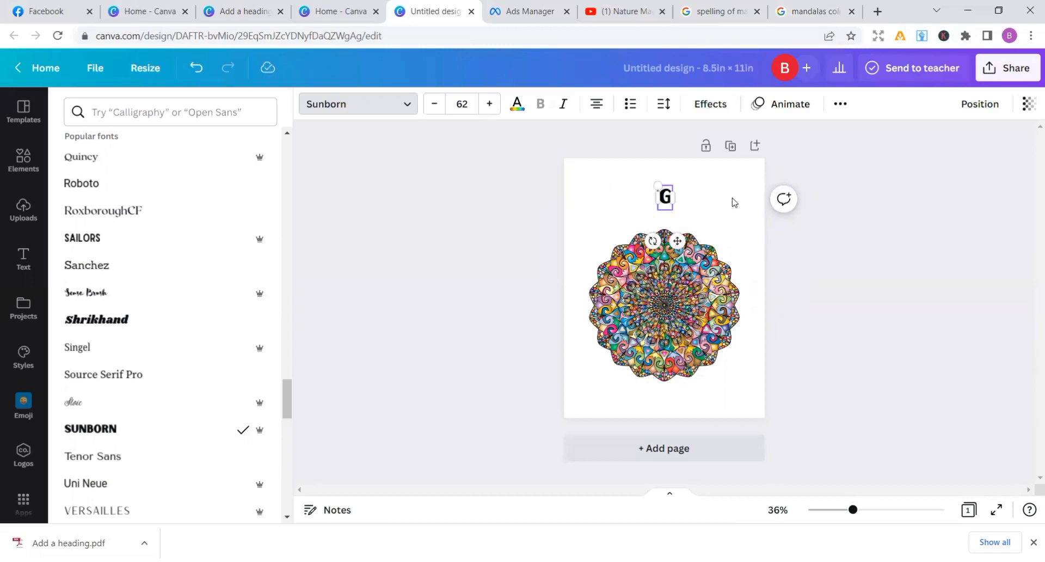
pyautogui.press('Delete')
pyautogui.write('MA')
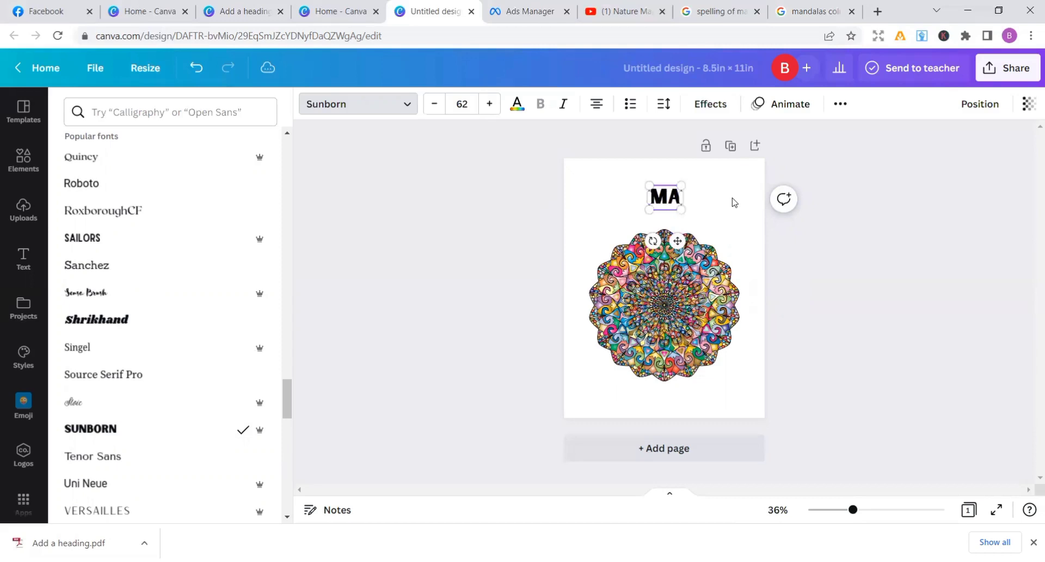
pyautogui.write('NDAL')
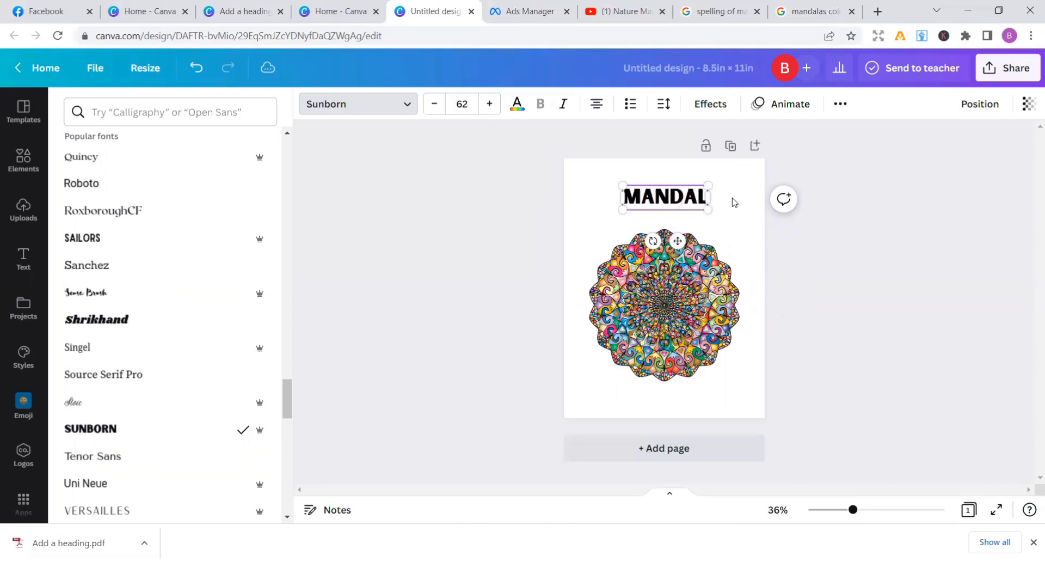
pyautogui.write('AS')
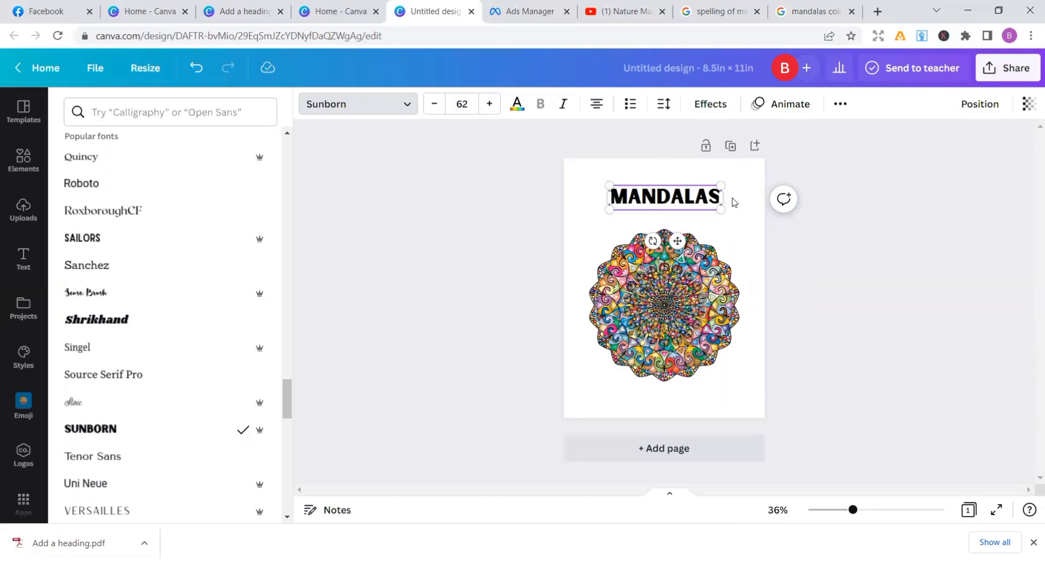
# Insert the word "NATURE" before "MANDALAS" so the title reads "NATURE MANDALAS"
pyautogui.press('Left')
pyautogui.press('Left')
pyautogui.press('Left')
pyautogui.press('Left')
pyautogui.press('Left')
pyautogui.press('Left')
pyautogui.press('Left')
pyautogui.press('Left')
pyautogui.write('NATU')
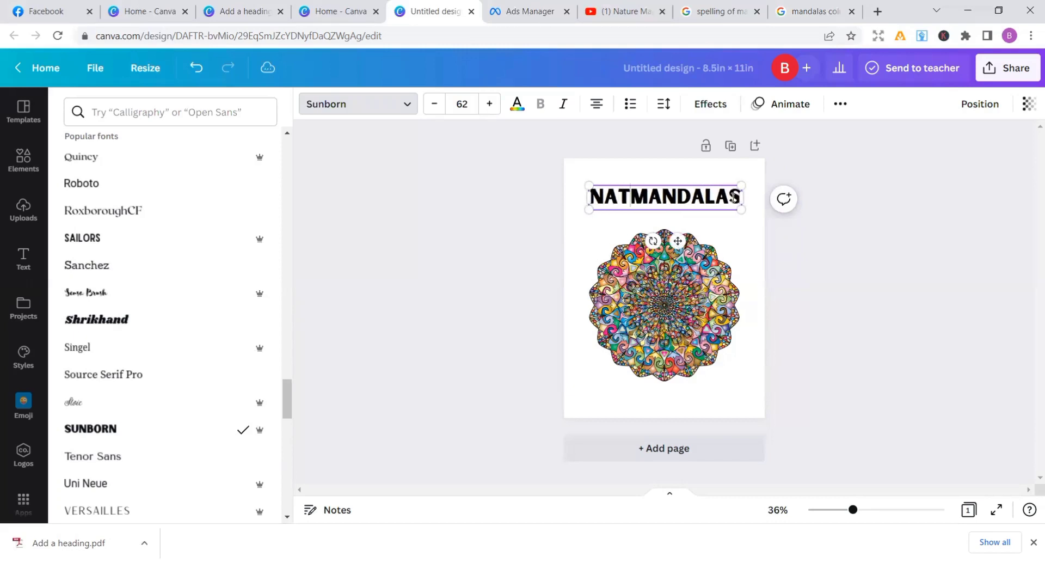
pyautogui.write('E')
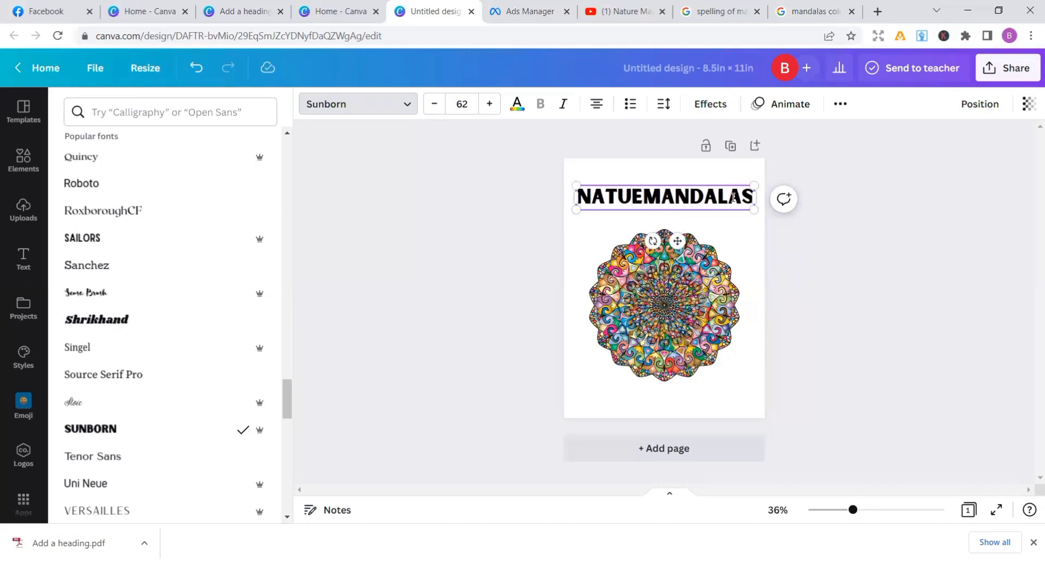
pyautogui.press('BackSpace')
pyautogui.write('RE')
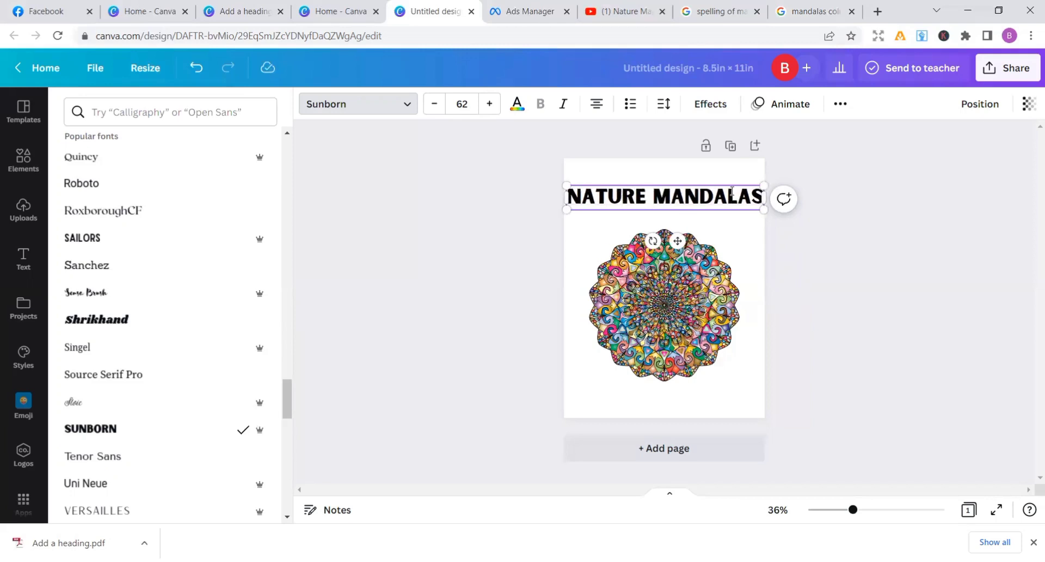
# Shrink the "NATURE MANDALAS" title to a font size of about 49.3 and centre it above the mandala
pyautogui.moveTo(567, 185); pyautogui.dragTo(596, 190)
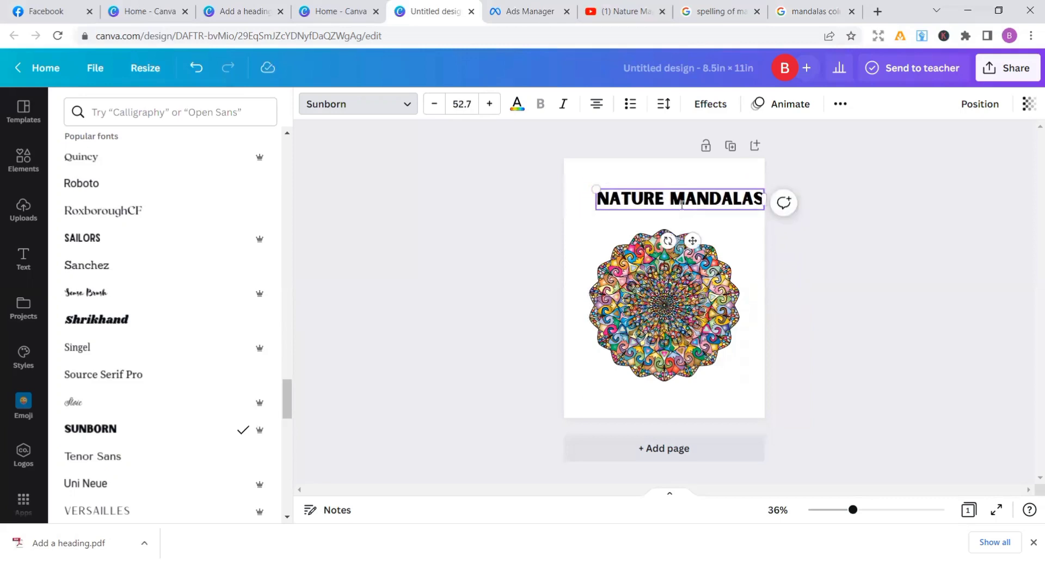
pyautogui.moveTo(697, 239); pyautogui.dragTo(686, 237)
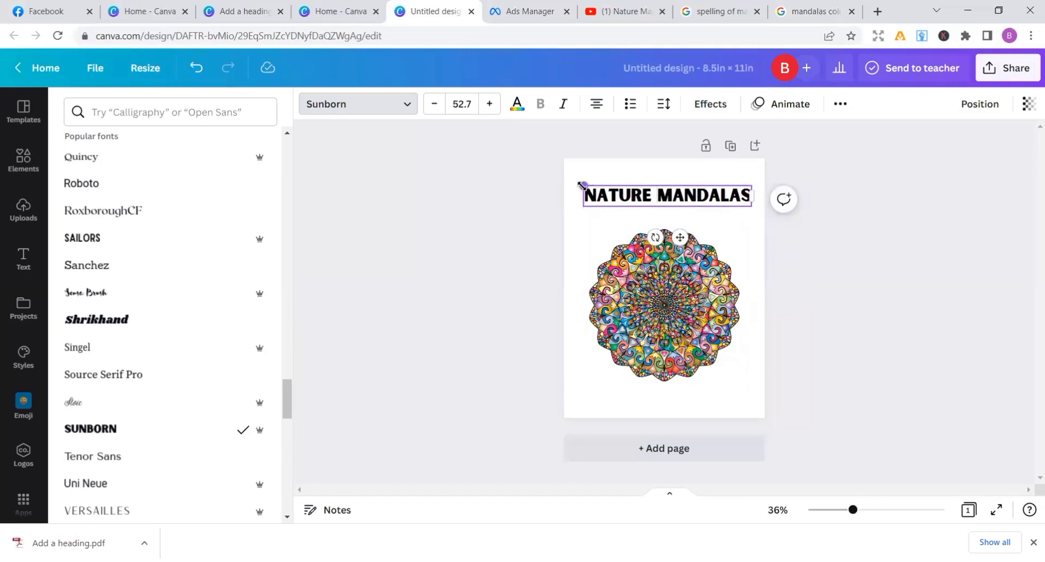
pyautogui.moveTo(583, 186); pyautogui.dragTo(633, 192)
pyautogui.click(684, 224)
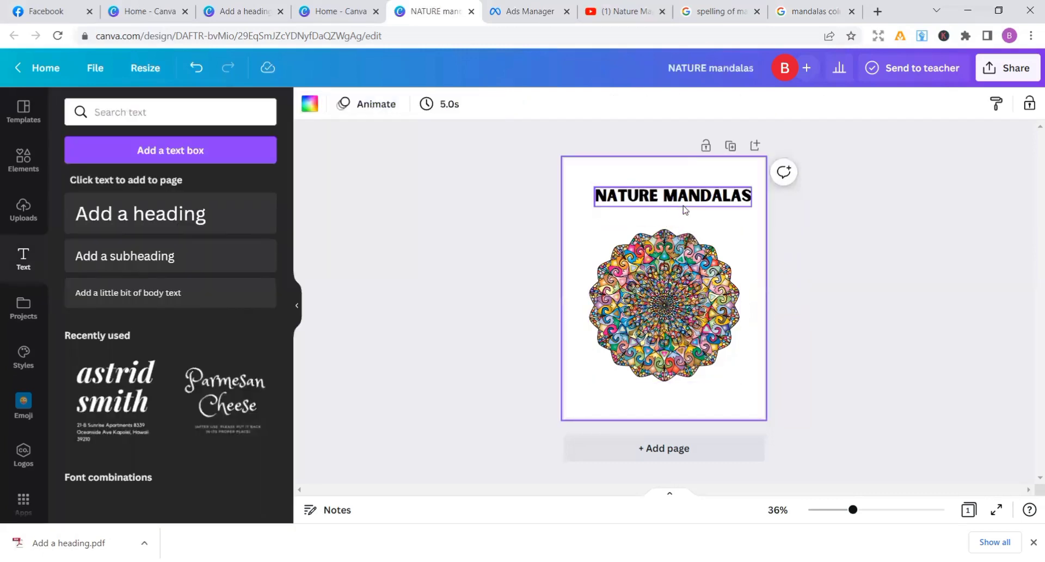
pyautogui.click(685, 210)
pyautogui.moveTo(685, 209); pyautogui.dragTo(677, 229)
pyautogui.click(831, 227)
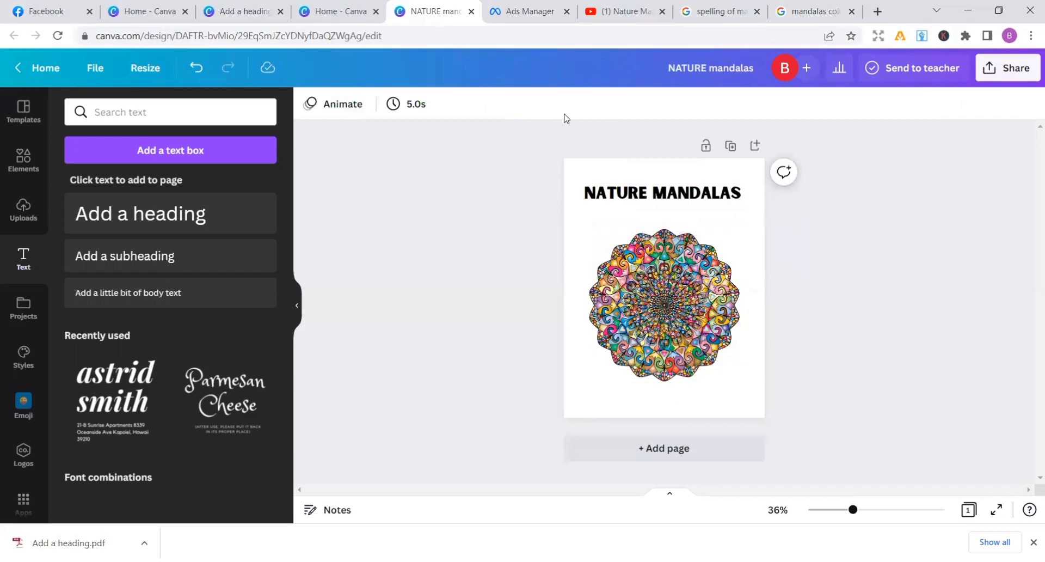
# Recolour the title from a light purple trial to the deep purple found by searching the text colours for "purple"
pyautogui.click(629, 182)
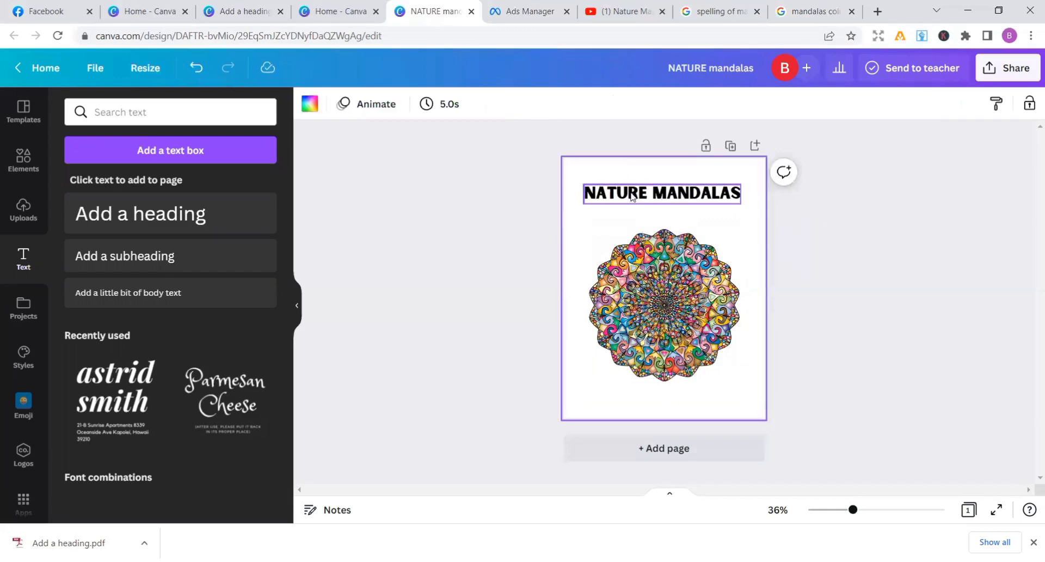
pyautogui.click(631, 192)
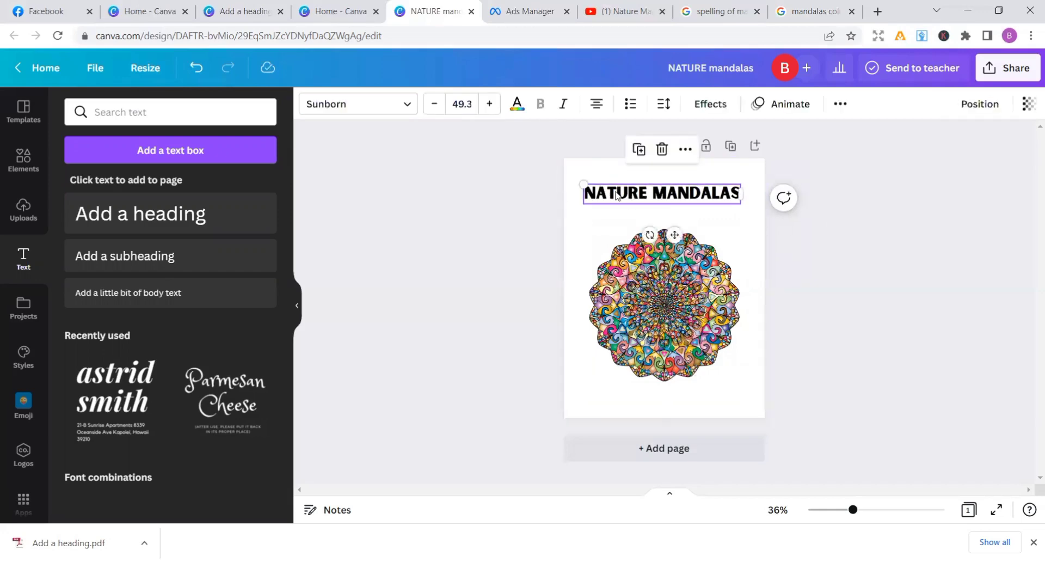
pyautogui.click(513, 112)
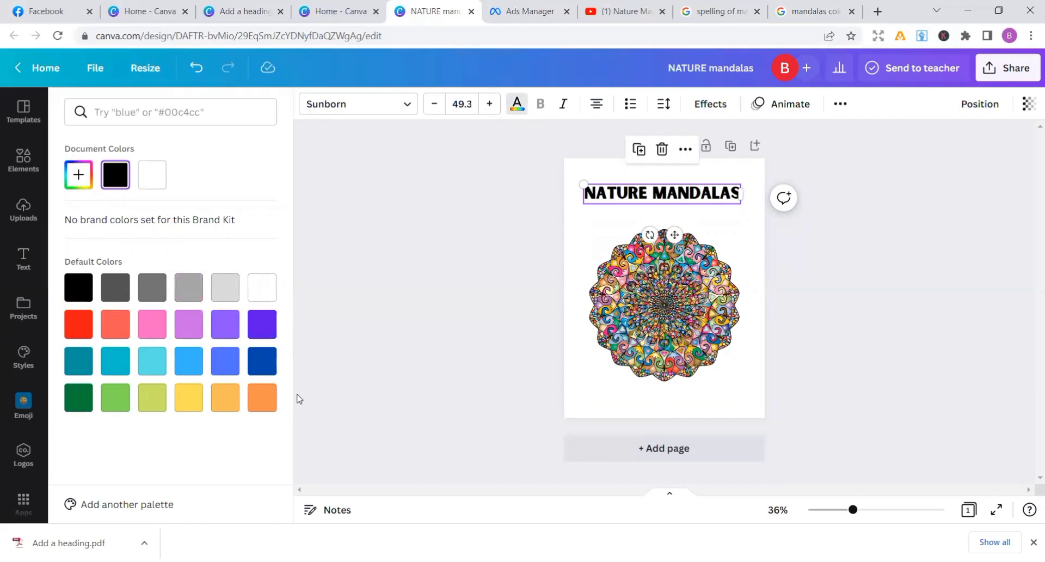
pyautogui.click(184, 328)
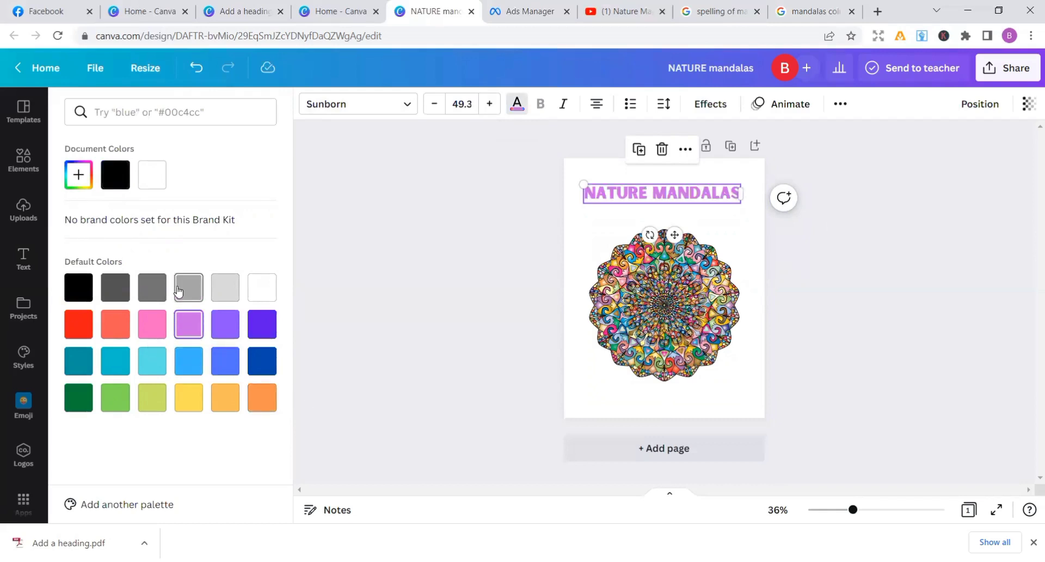
pyautogui.click(146, 108)
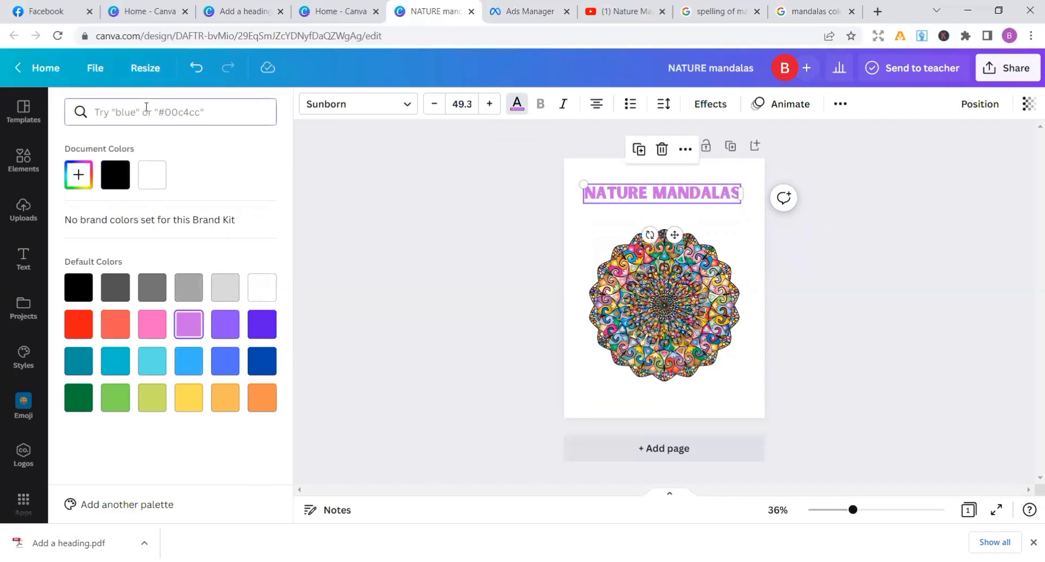
pyautogui.write('purple')
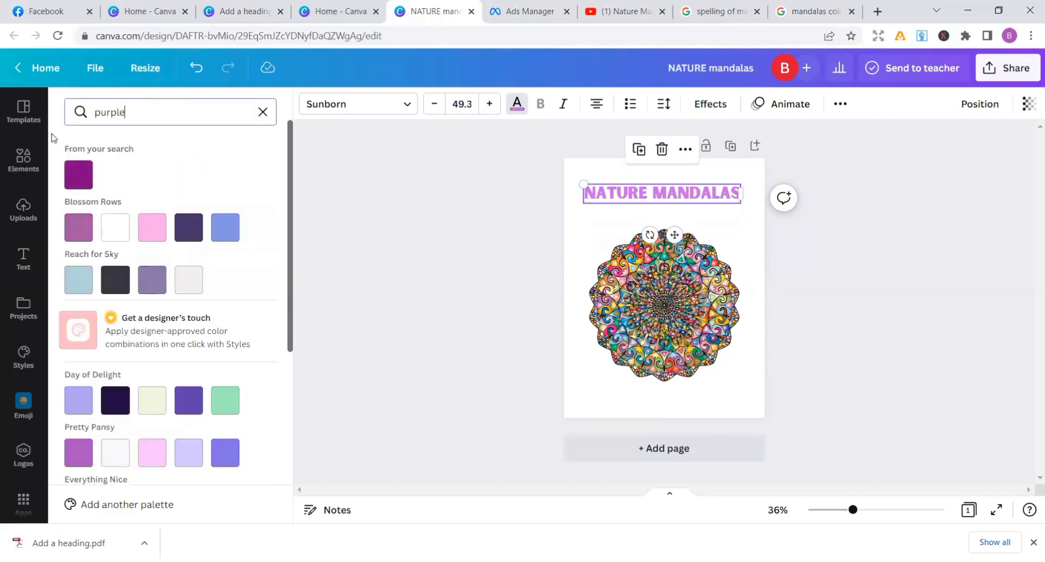
pyautogui.click(78, 174)
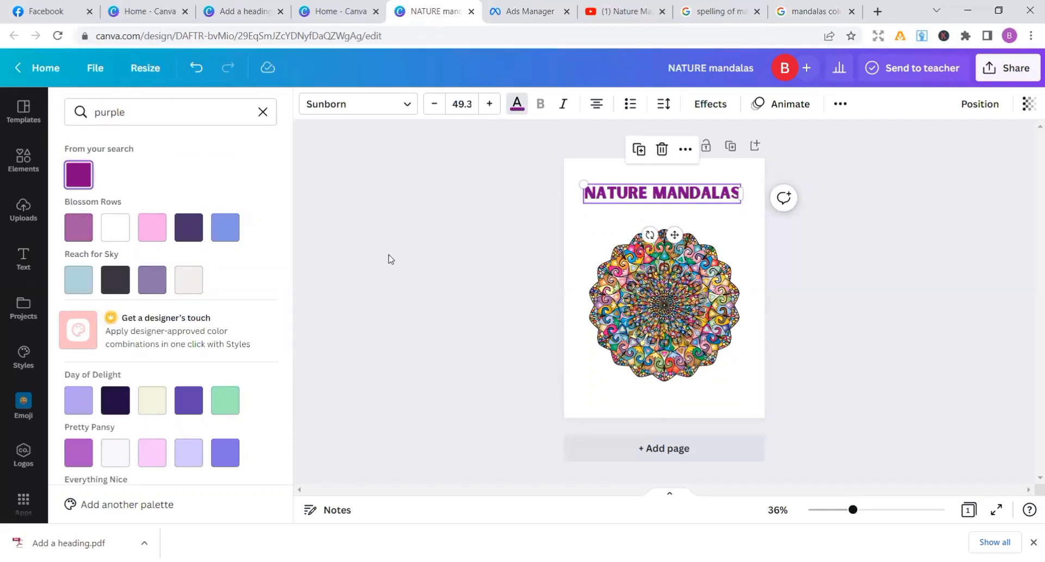
pyautogui.click(470, 245)
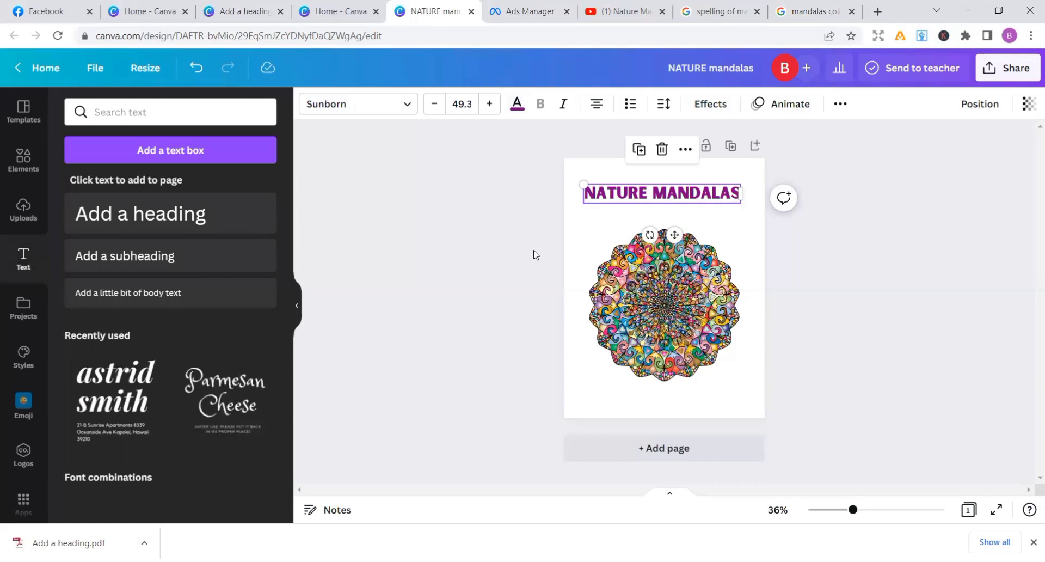
pyautogui.click(906, 250)
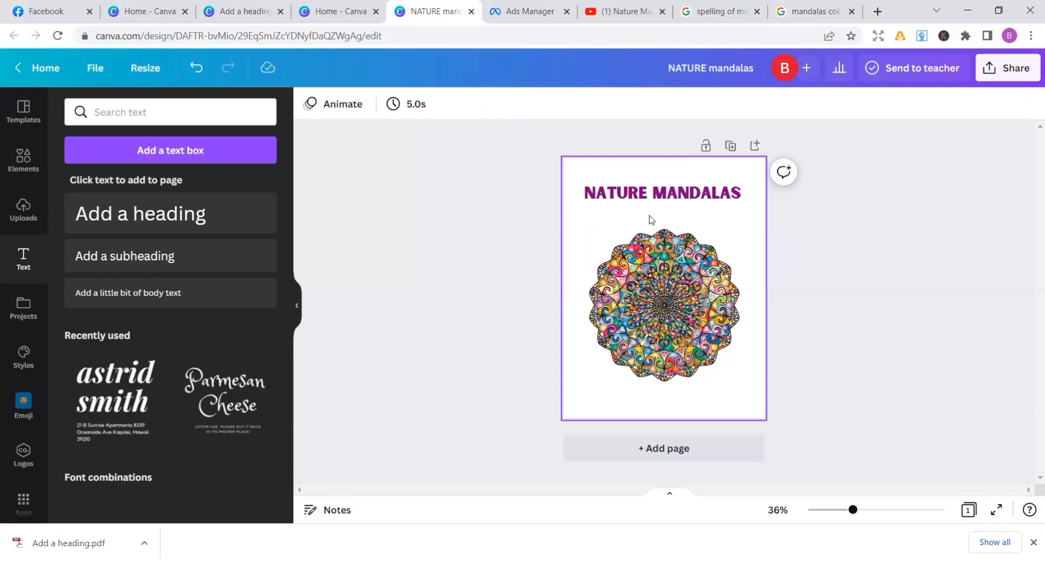
# Duplicate the purple title and move the copy down to the lower edge of the mandala
pyautogui.click(654, 197)
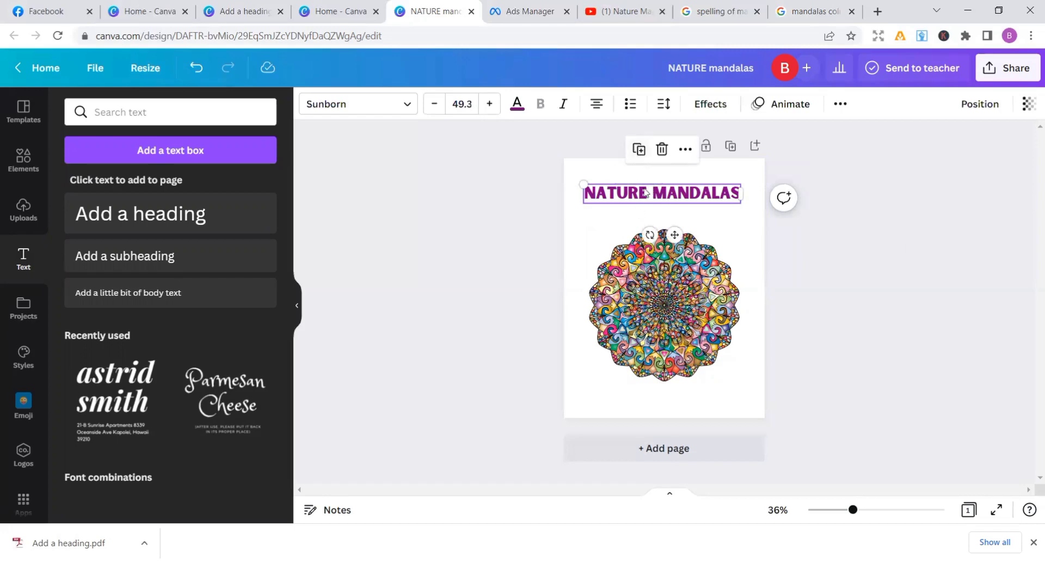
pyautogui.click(638, 148)
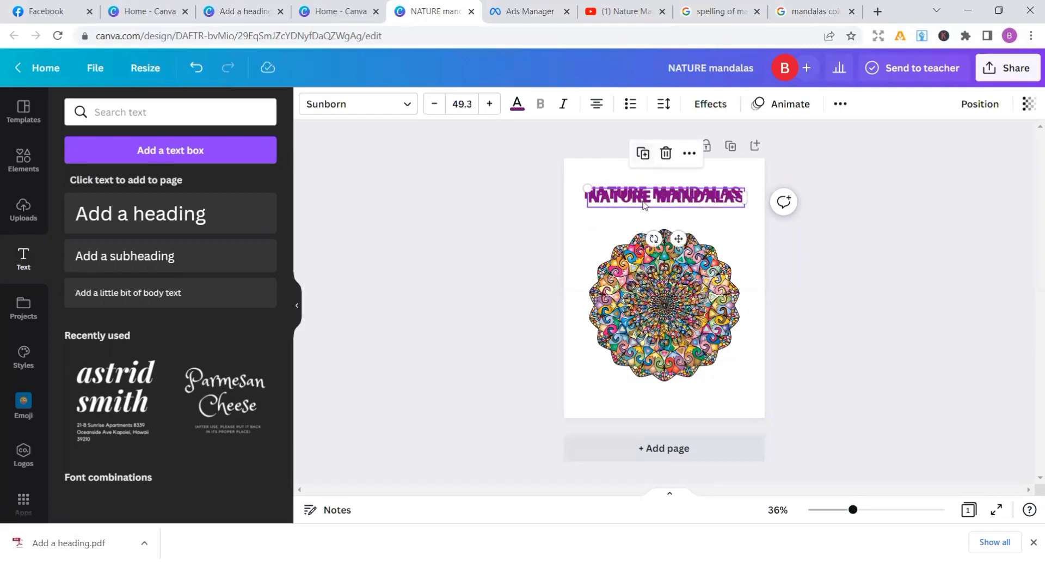
pyautogui.moveTo(676, 239); pyautogui.dragTo(678, 426)
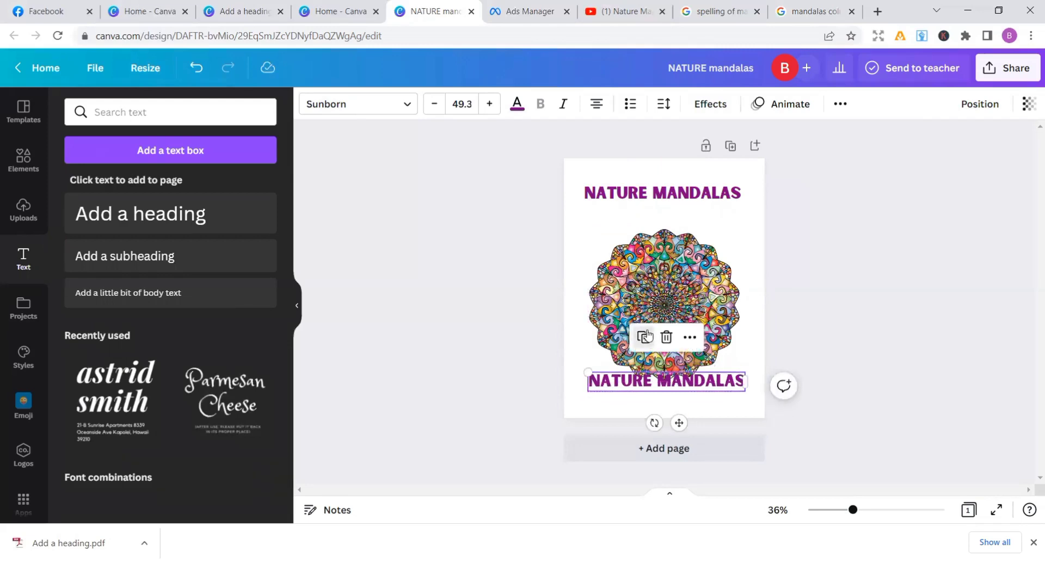
# Move the mandala up so it clears the lower title, and delete the extra copy of that title
pyautogui.click(646, 336)
pyautogui.moveTo(614, 296); pyautogui.dragTo(618, 275)
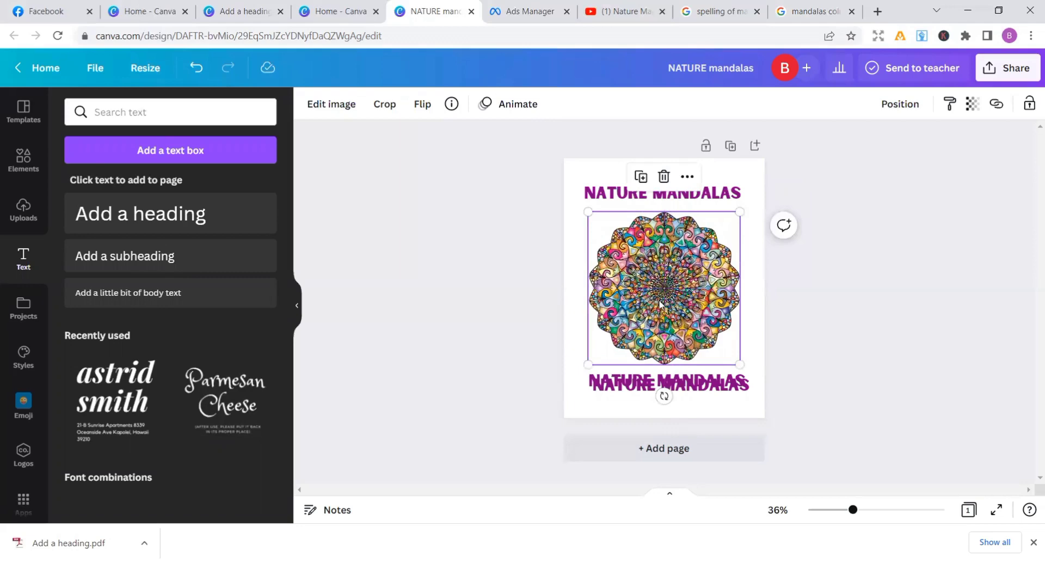
pyautogui.click(680, 388)
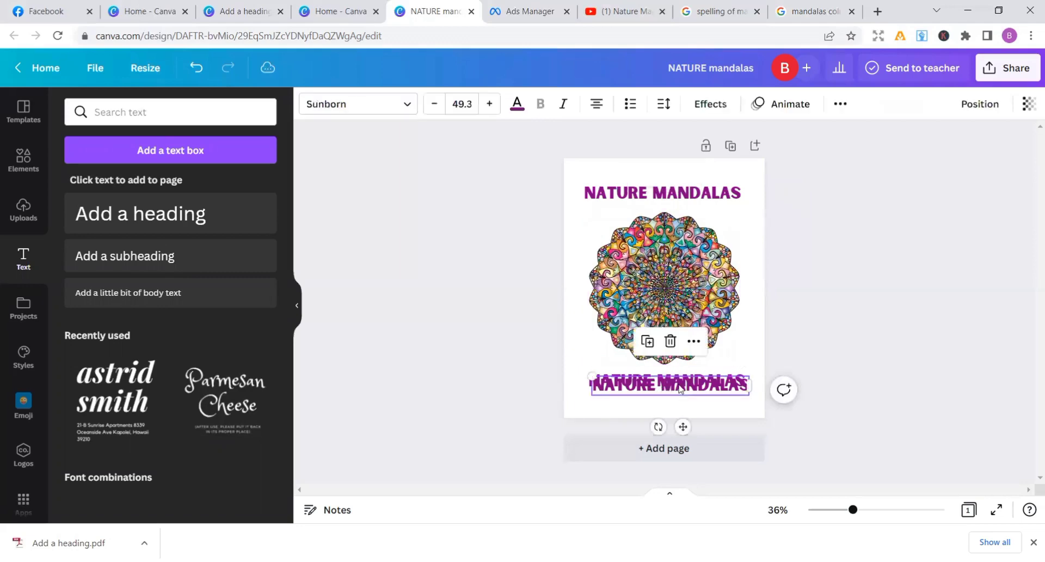
pyautogui.click(669, 341)
# Replace the lower "NATURE MANDALAS" text with "A COLORING"
pyautogui.click(690, 380)
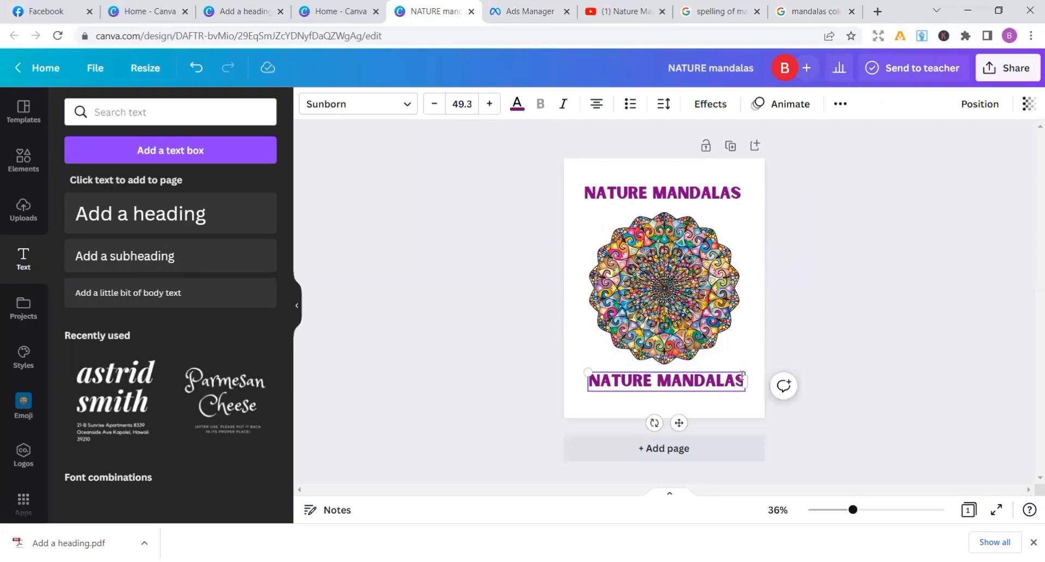
pyautogui.press('BackSpace')
pyautogui.press('BackSpace')
pyautogui.press('BackSpace')
pyautogui.press('BackSpace')
pyautogui.press('BackSpace')
pyautogui.press('BackSpace')
pyautogui.press('BackSpace')
pyautogui.press('BackSpace')
pyautogui.press('BackSpace')
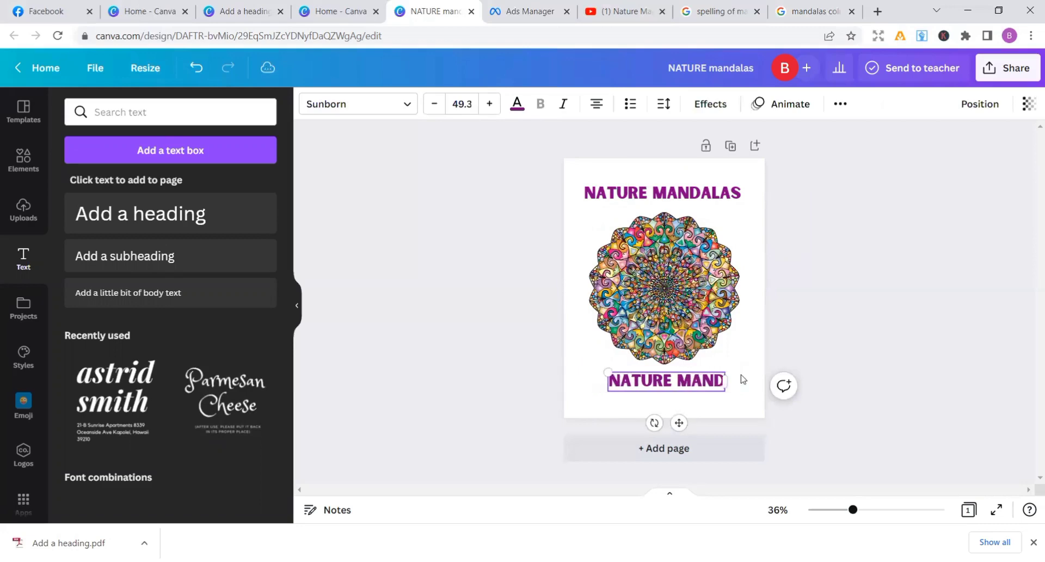
pyautogui.press('BackSpace')
pyautogui.press('BackSpace')
pyautogui.press('BackSpace')
pyautogui.press('BackSpace')
pyautogui.press('BackSpace')
pyautogui.press('BackSpace')
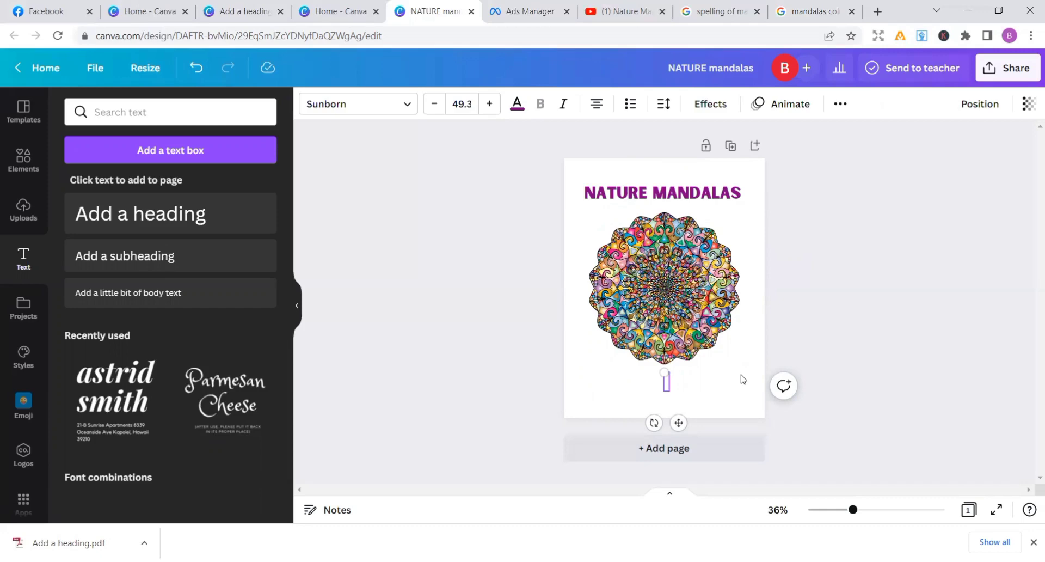
pyautogui.write('A COLORIN')
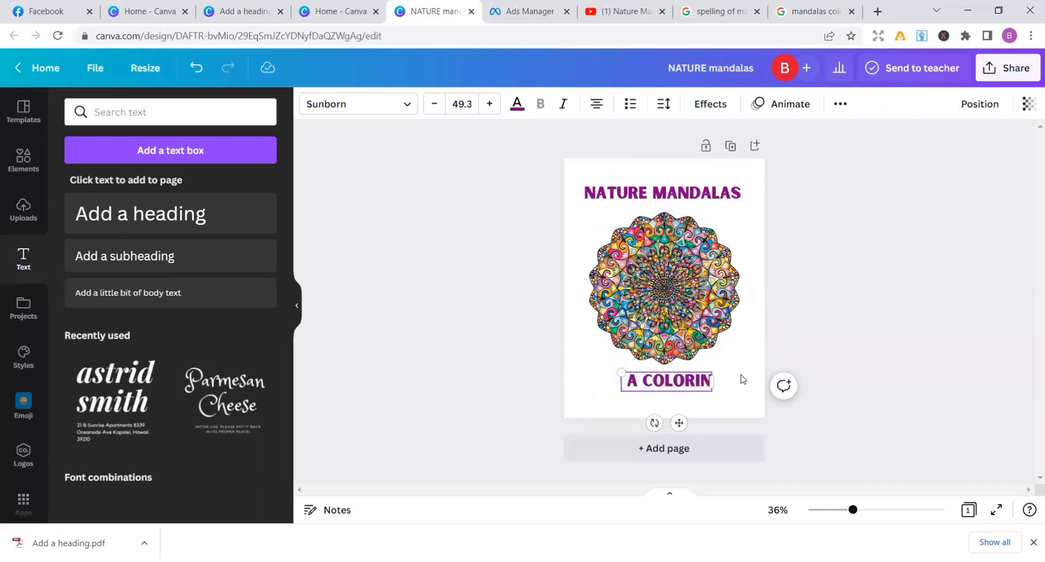
pyautogui.write('G')
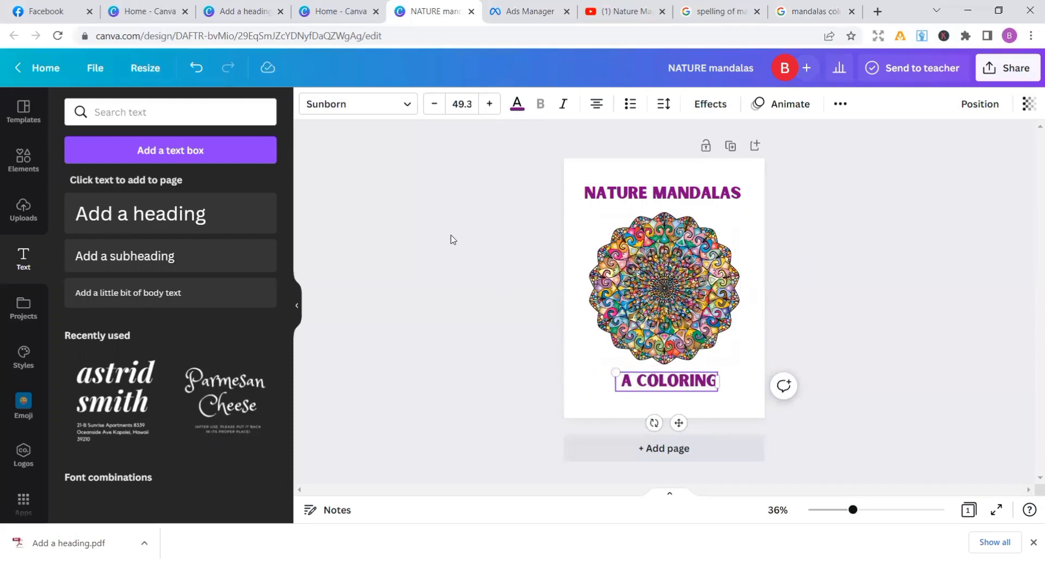
# Change the lower text's font to Batangas and recapitalise the wording as "A Coloring"
pyautogui.click(399, 111)
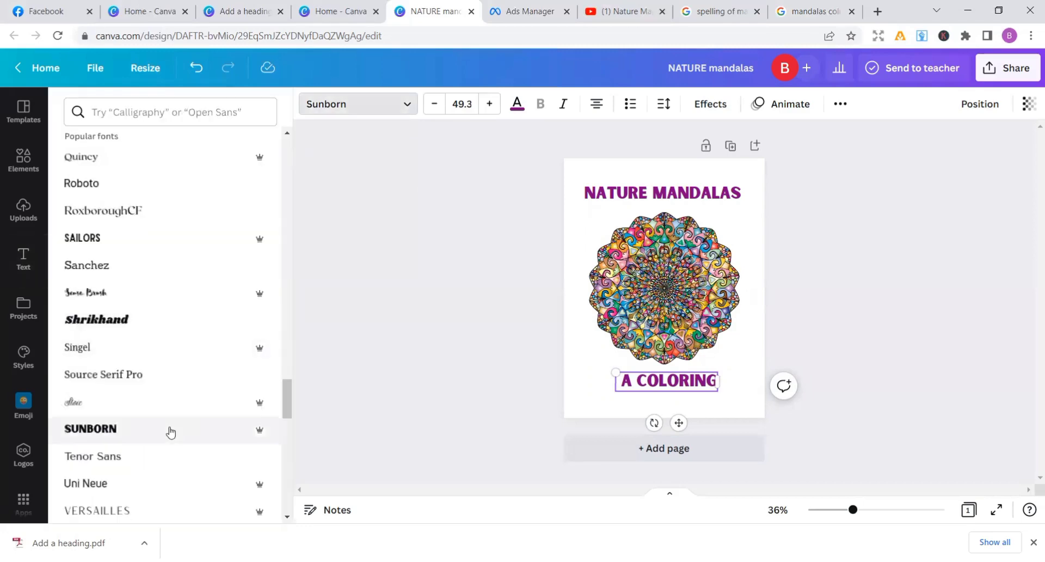
pyautogui.click(128, 407)
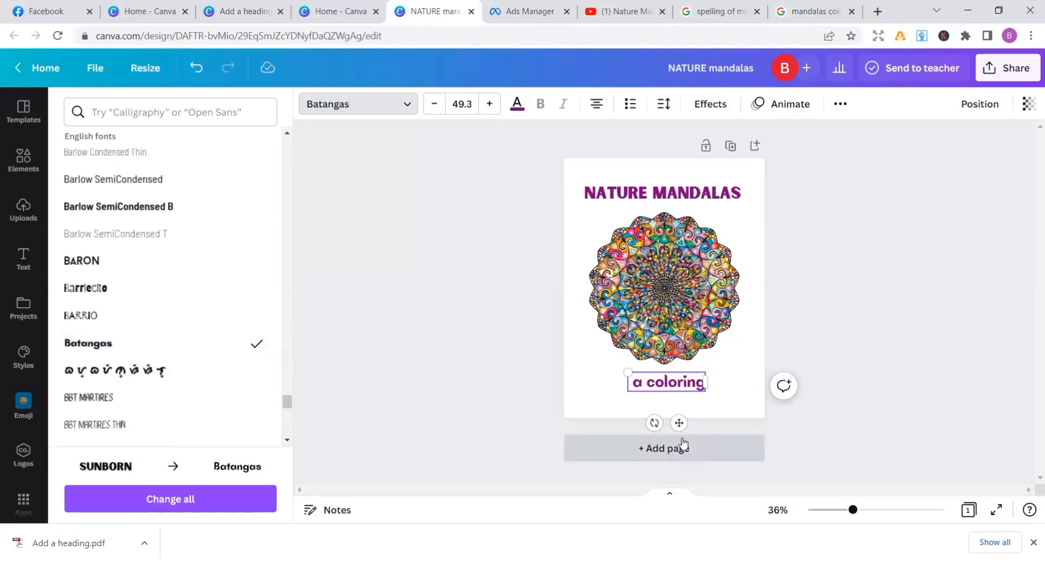
pyautogui.click(643, 382)
pyautogui.press('BackSpace')
pyautogui.press('BackSpace')
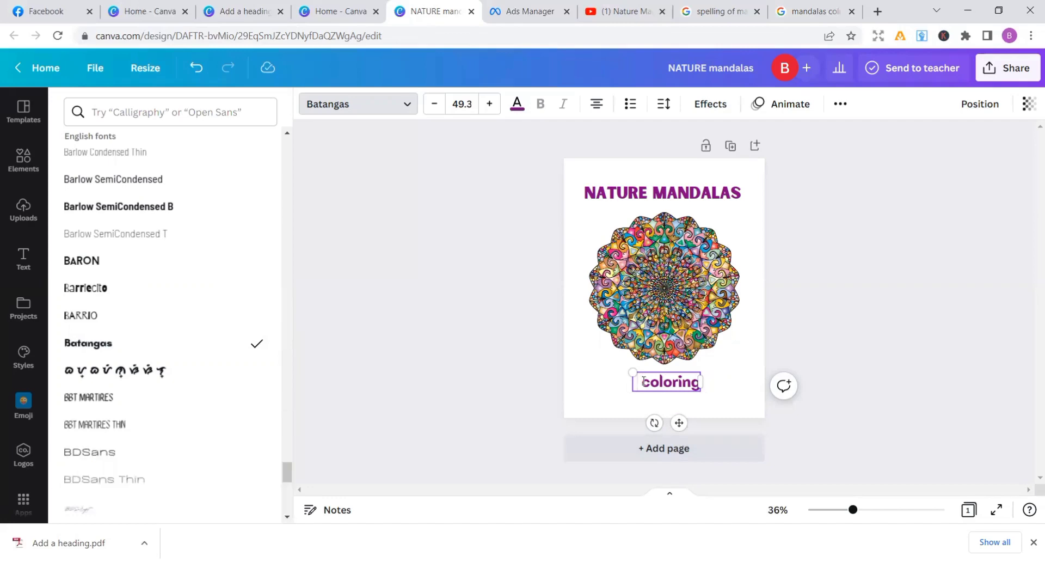
pyautogui.write('A')
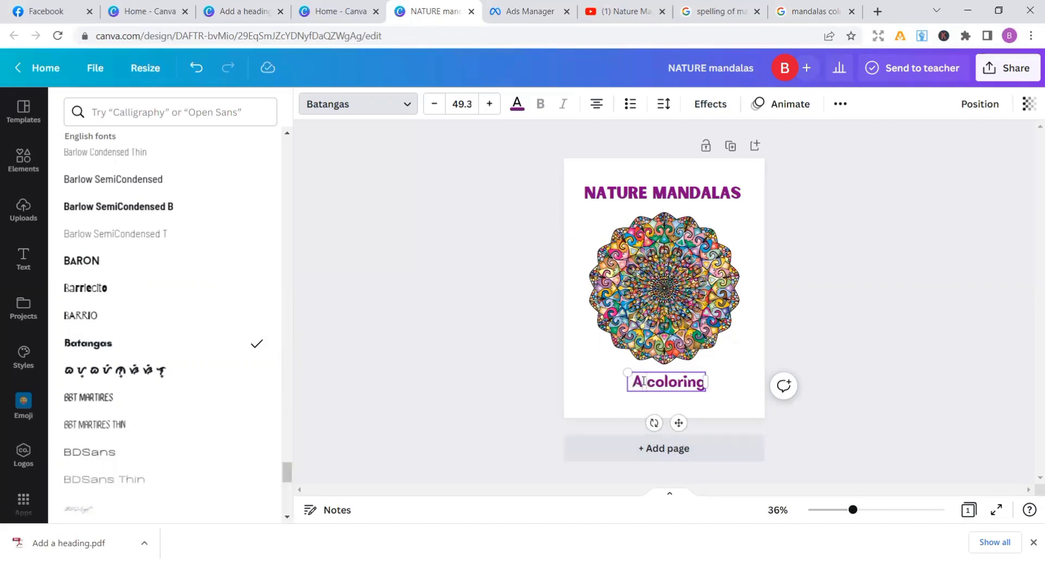
pyautogui.press('Delete')
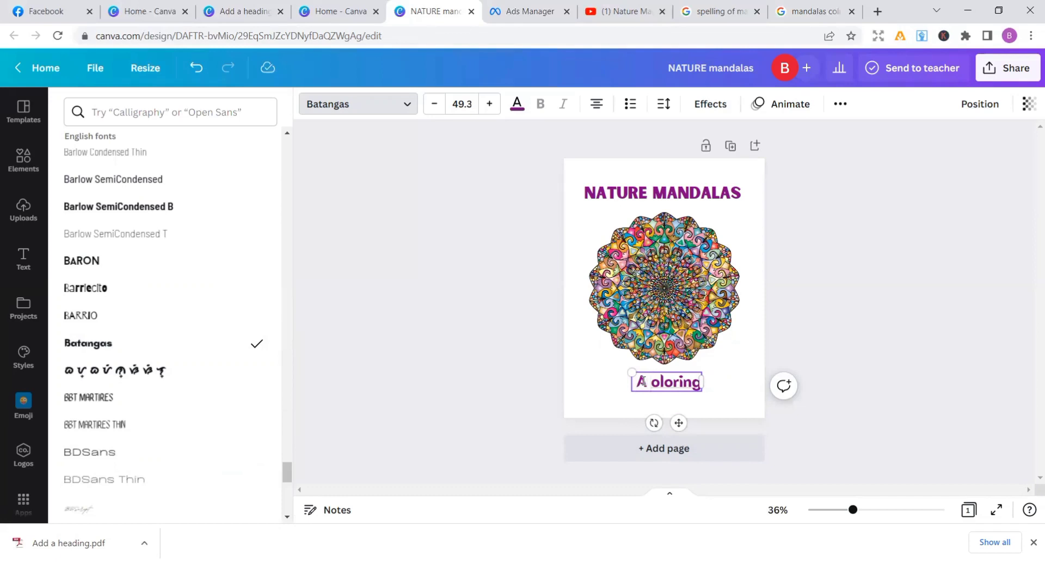
pyautogui.write('C')
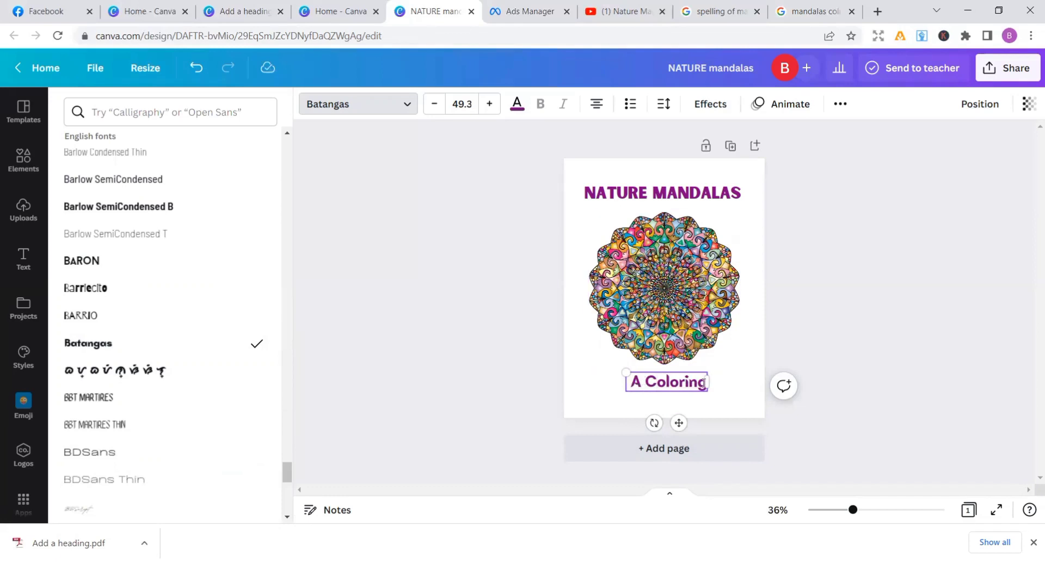
pyautogui.write(' MED')
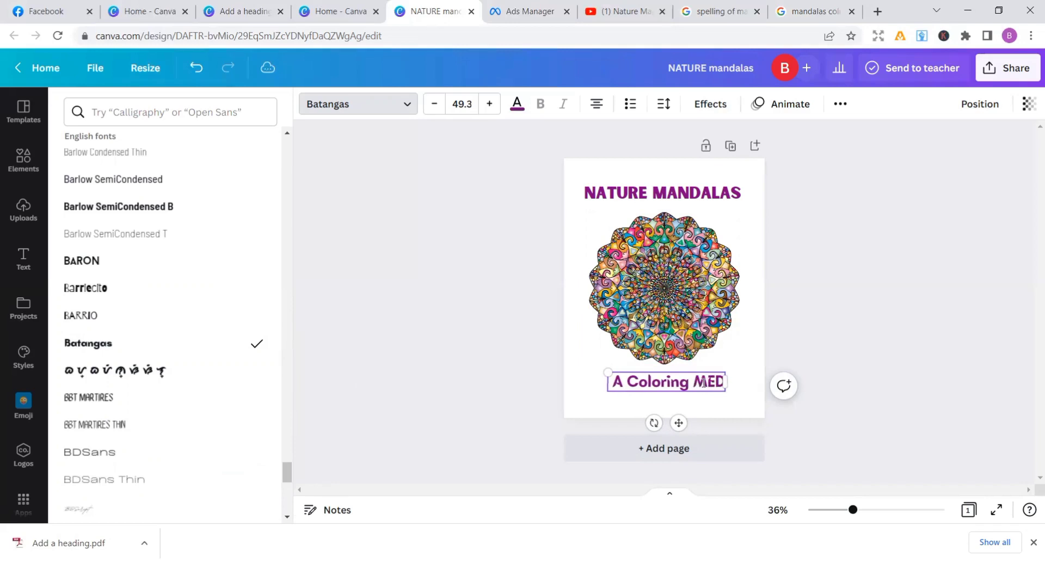
# Append "Meditation" to the lower text so it reads "A Coloring Meditation"
pyautogui.press('BackSpace')
pyautogui.press('BackSpace')
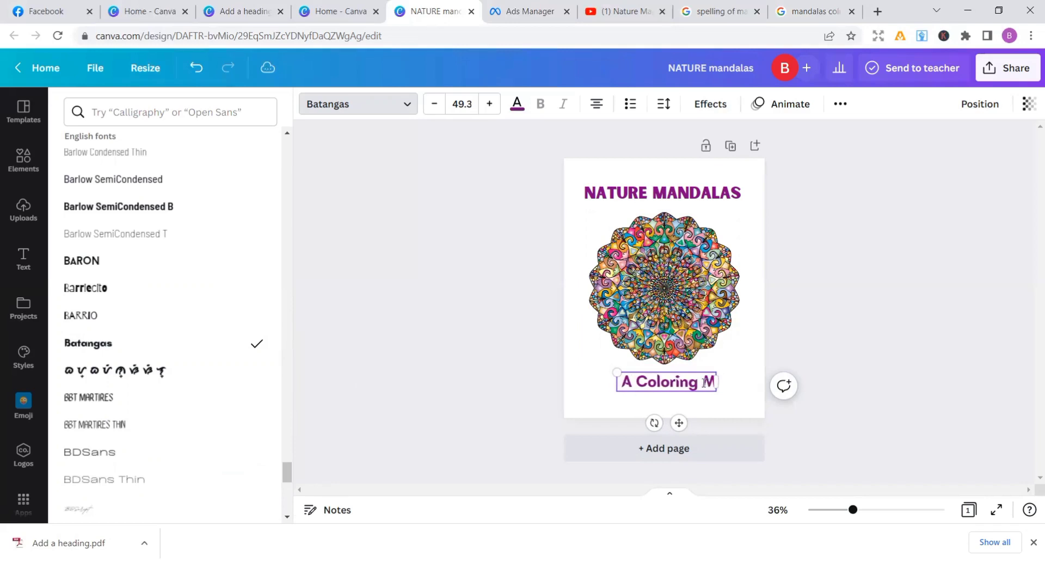
pyautogui.write('editat')
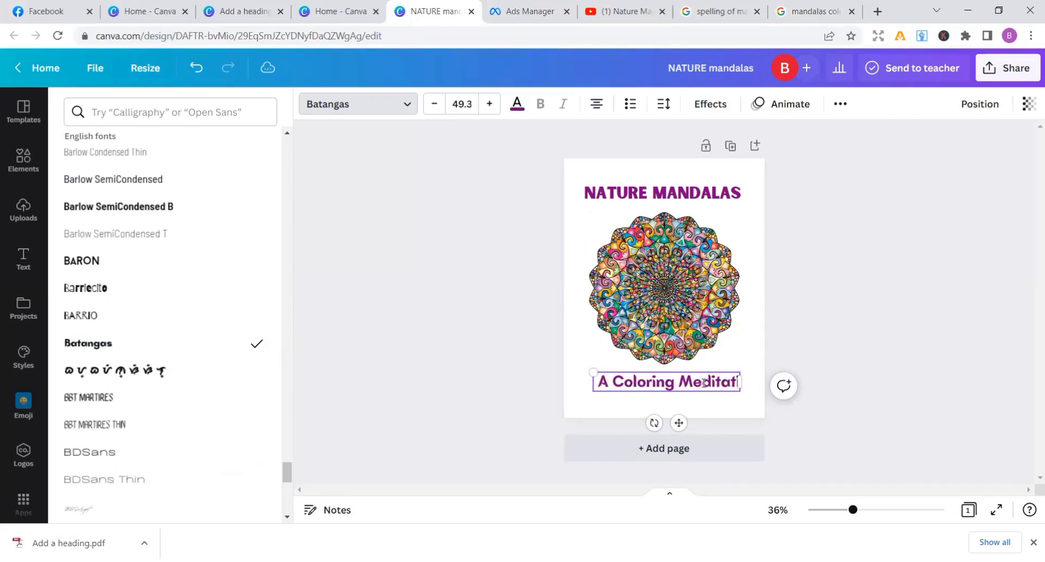
pyautogui.write('ion')
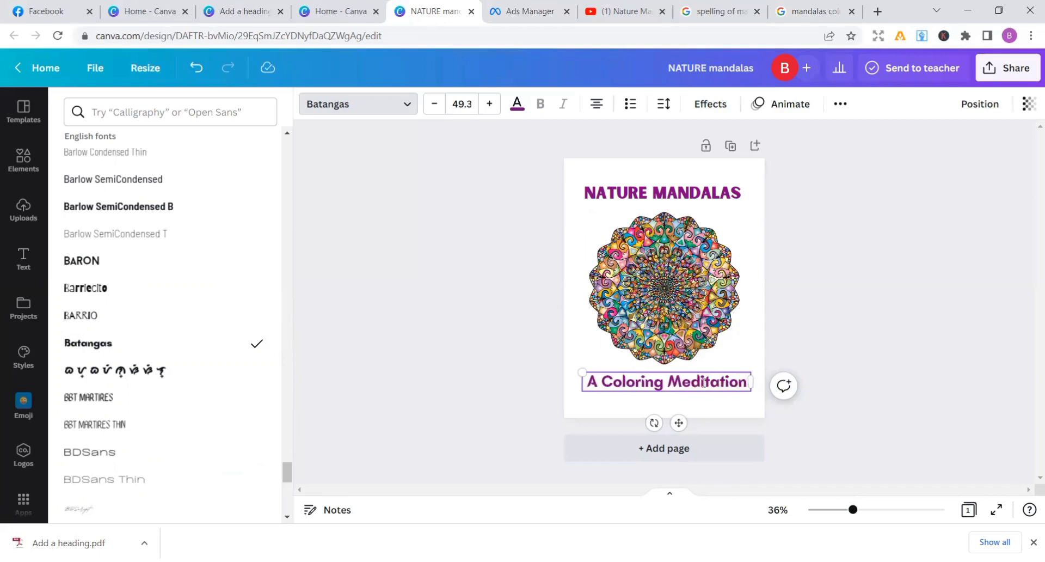
# Continue the subtitle on a new line with "book for Adults and teenagers"
pyautogui.press('Return')
pyautogui.write('ook')
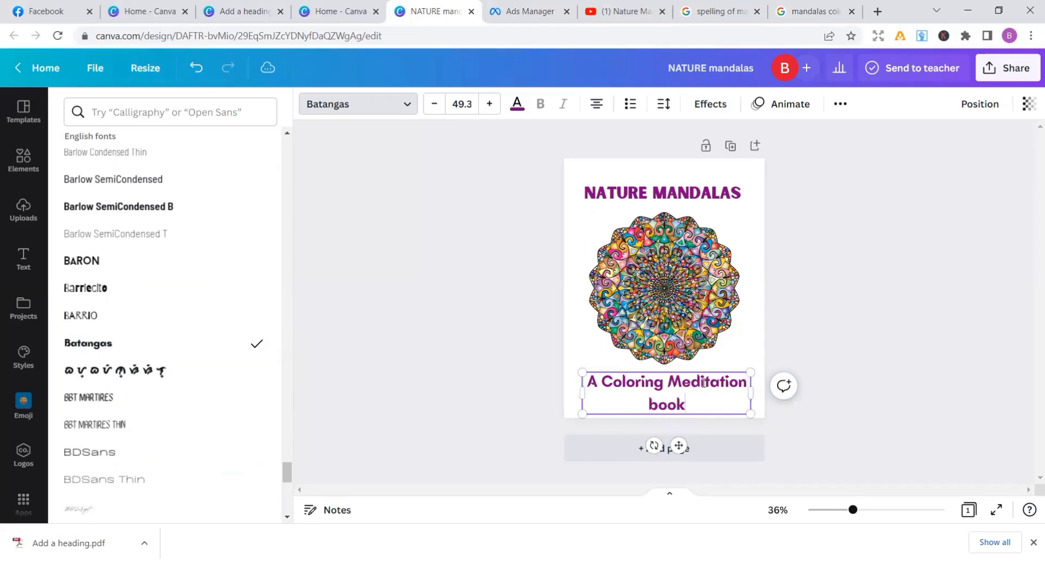
pyautogui.write(' for')
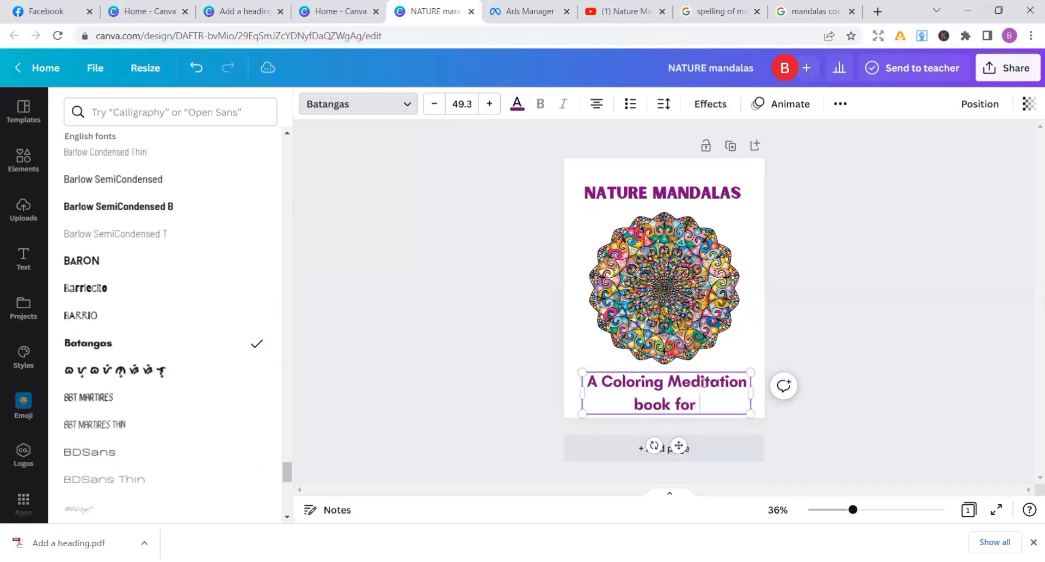
pyautogui.write(' Adul')
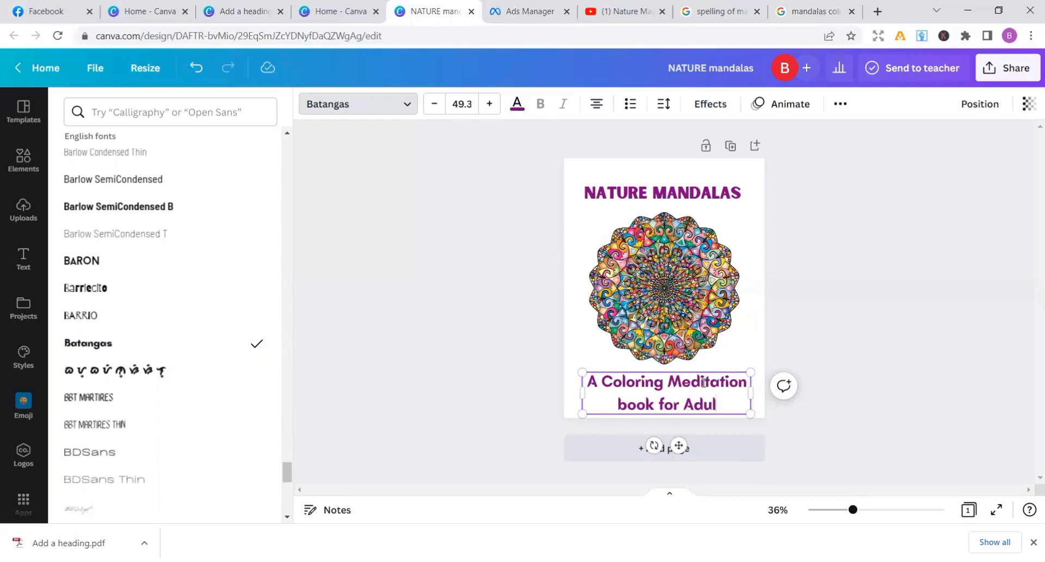
pyautogui.write('ts')
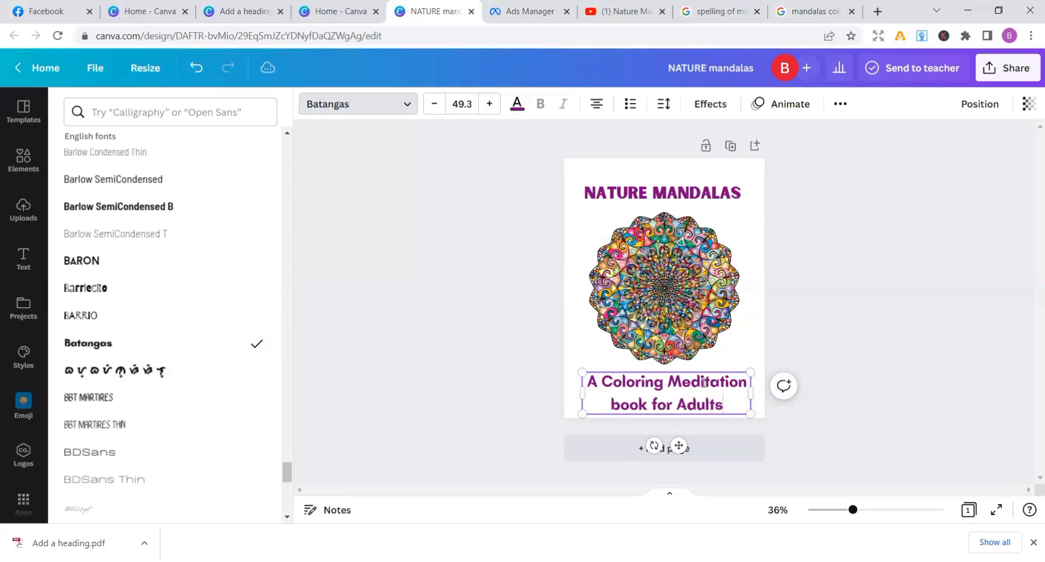
pyautogui.write(' and tee')
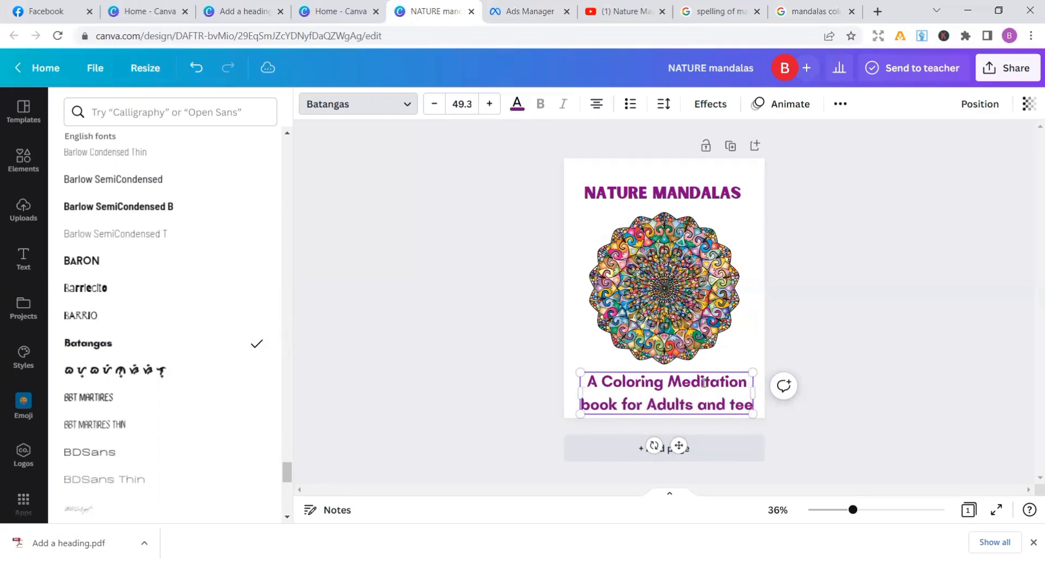
pyautogui.press('BackSpace')
pyautogui.press('BackSpace')
pyautogui.press('BackSpace')
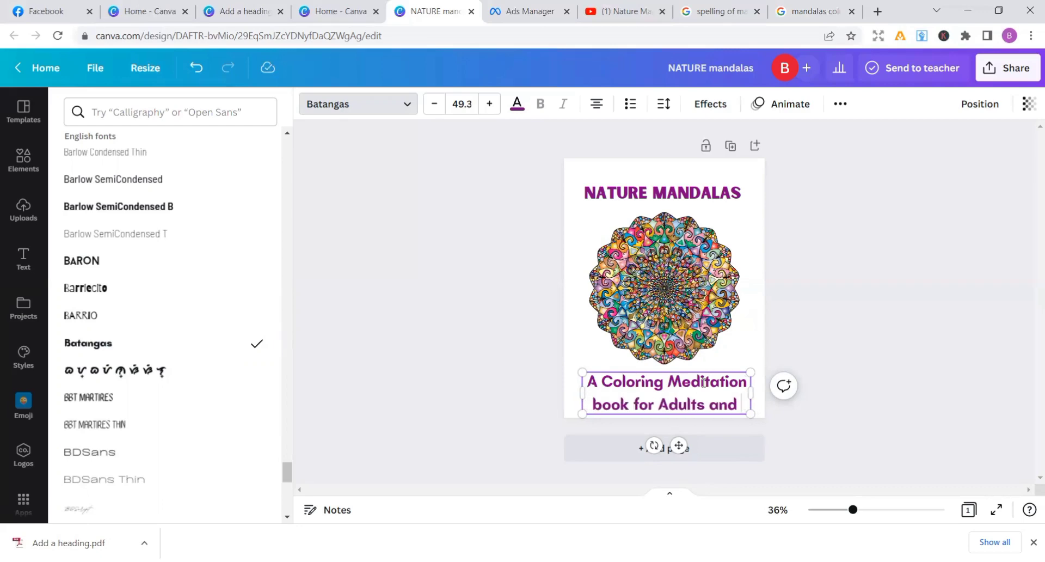
pyautogui.write('teena')
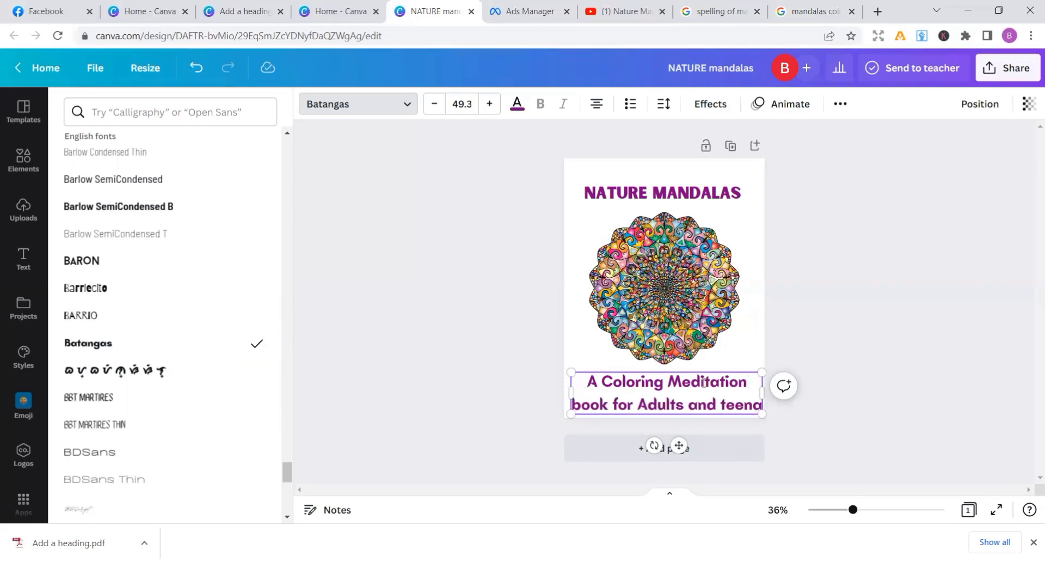
pyautogui.write('gers')
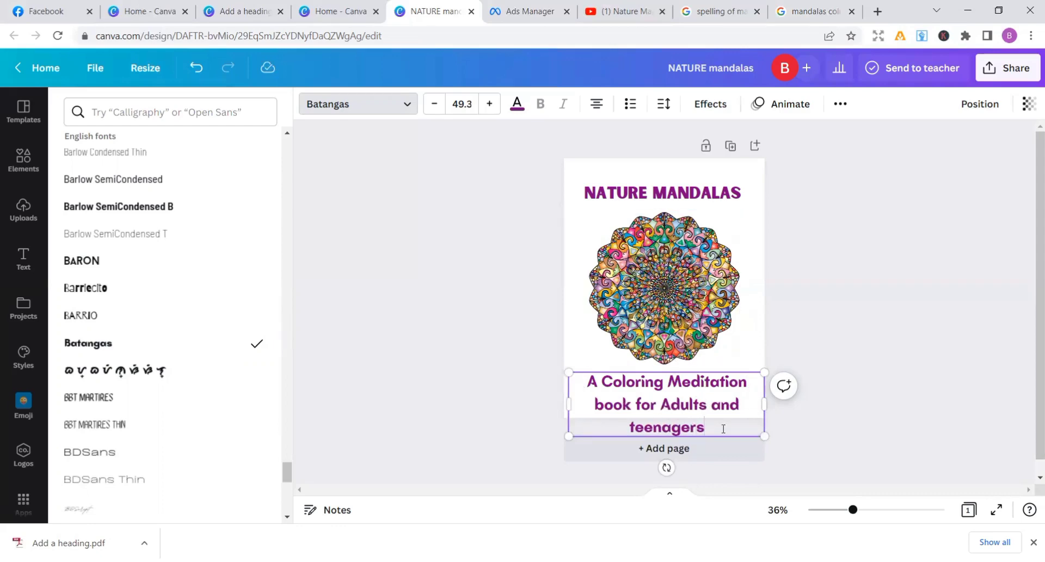
# Capitalise the first letters of "book" and "teenagers" in the subtitle
pyautogui.click(604, 405)
pyautogui.press('BackSpace')
pyautogui.write('b')
pyautogui.press('BackSpace')
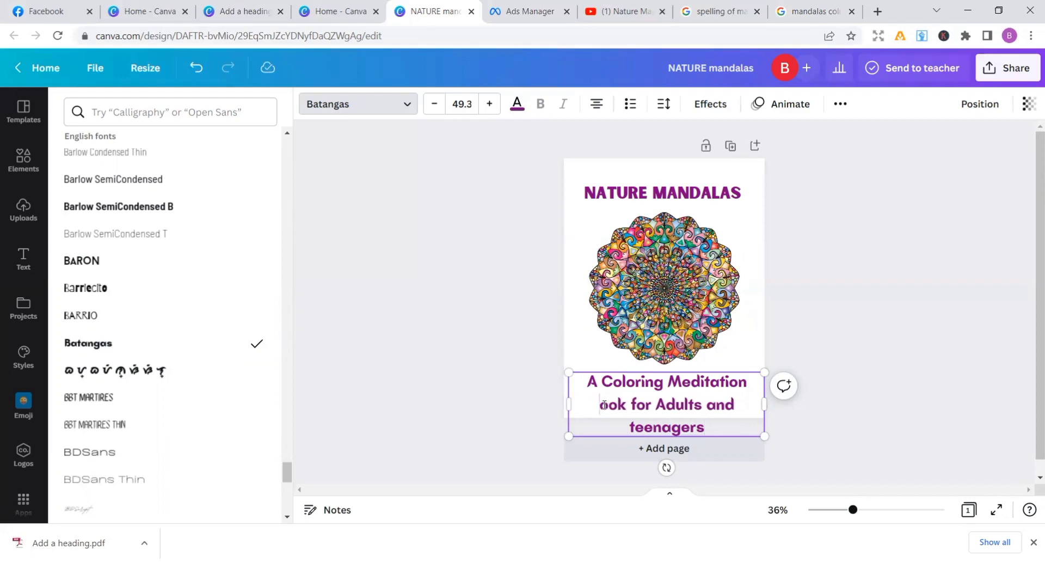
pyautogui.write('B')
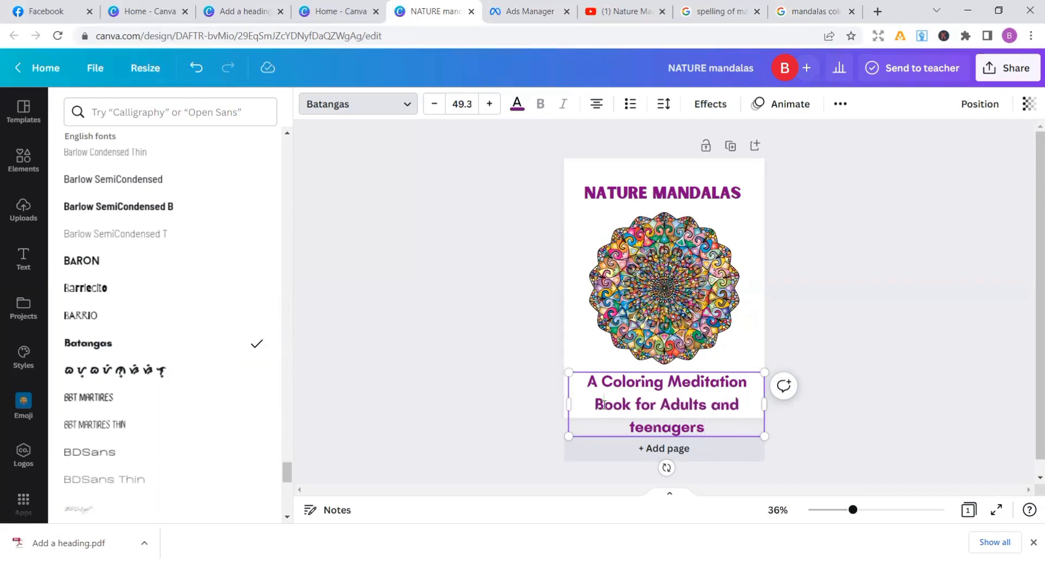
pyautogui.click(636, 427)
pyautogui.press('BackSpace')
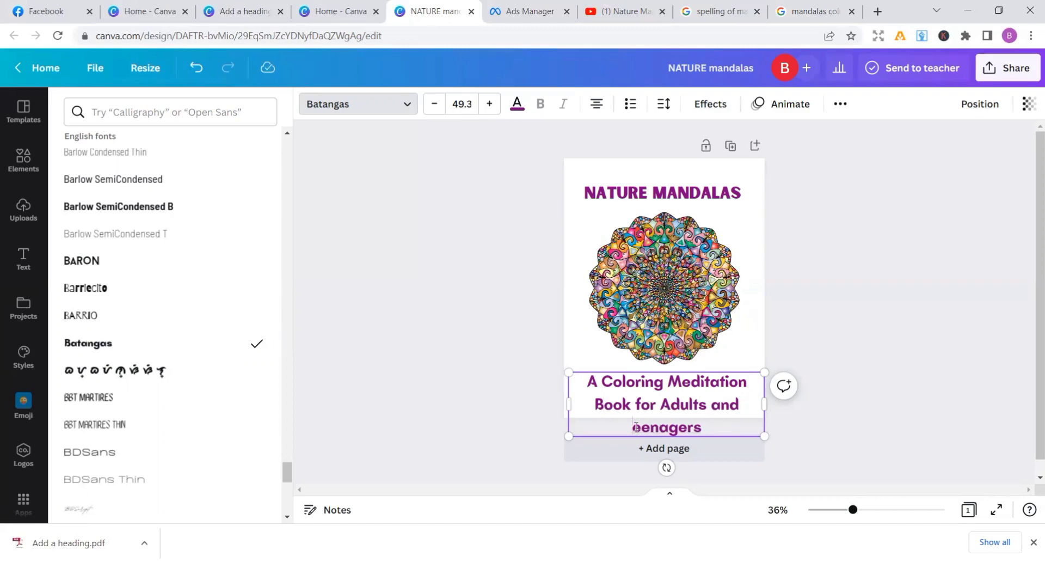
pyautogui.write('t')
pyautogui.press('BackSpace')
pyautogui.write('T')
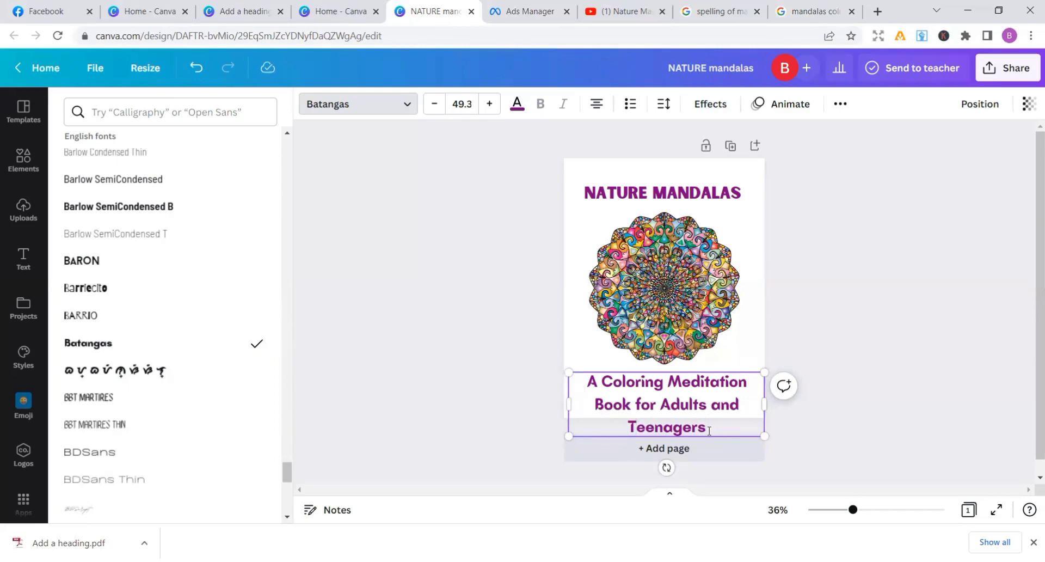
# Shorten the subtitle's last word to "TeenS" so the text takes up two lines
pyautogui.press('BackSpace')
pyautogui.press('BackSpace')
pyautogui.press('BackSpace')
pyautogui.press('BackSpace')
pyautogui.press('BackSpace')
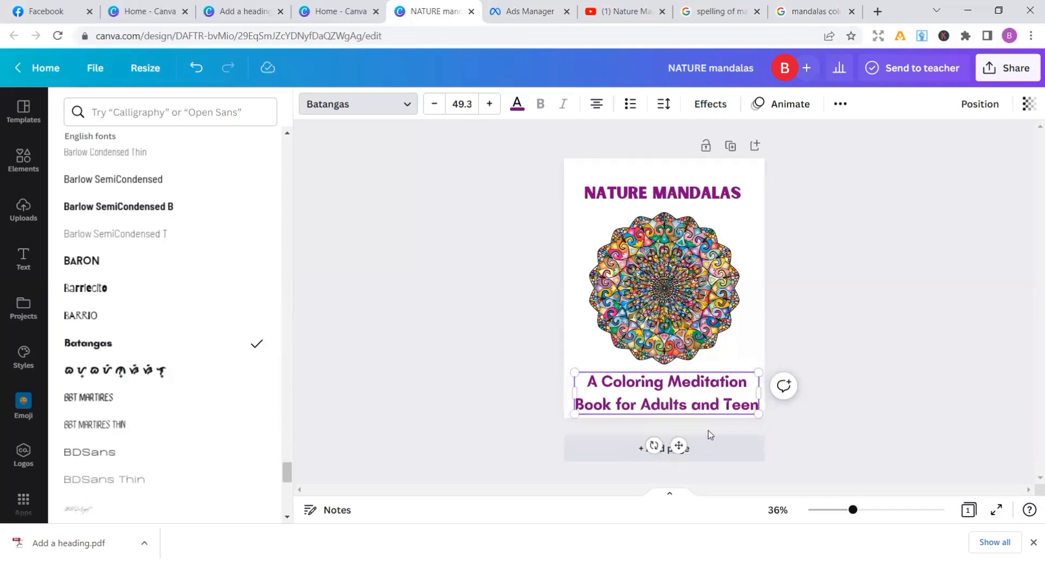
pyautogui.write('S')
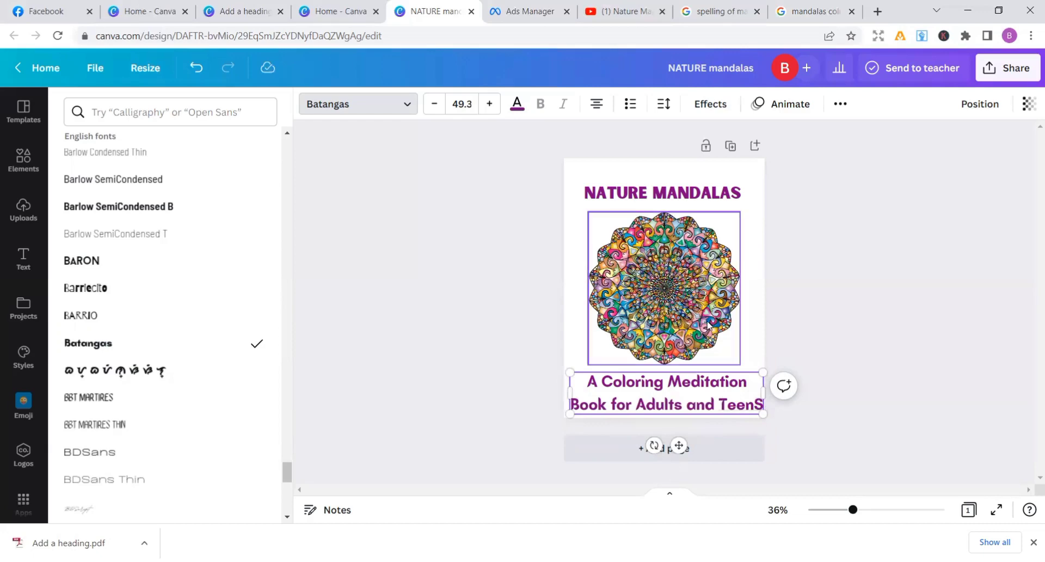
# Shrink the subtitle to a font size of about 39.2 and centre it just below the mandala
pyautogui.moveTo(763, 373); pyautogui.dragTo(732, 379)
pyautogui.press('Escape')
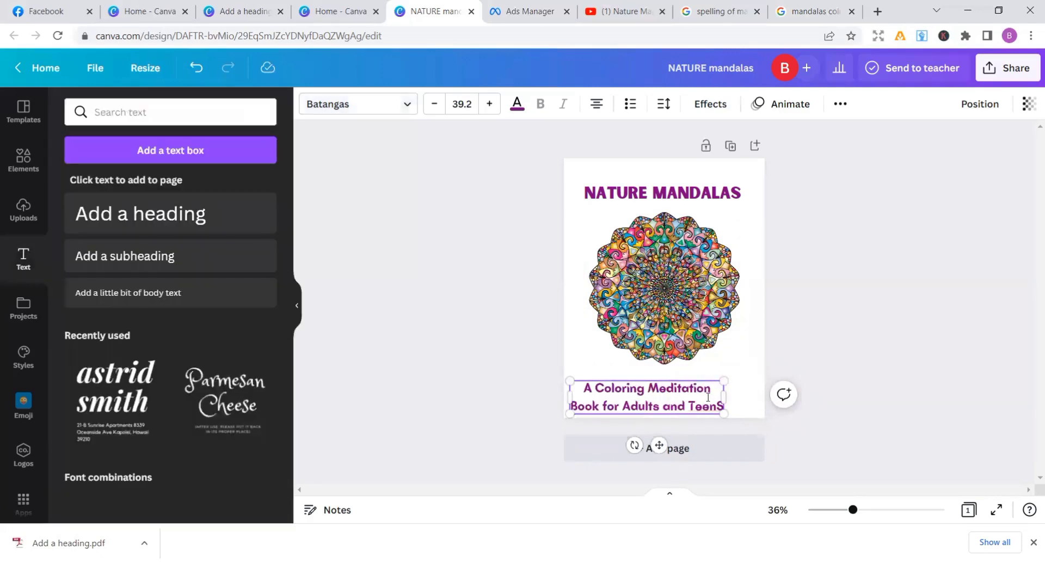
pyautogui.click(752, 405)
pyautogui.moveTo(715, 403); pyautogui.dragTo(737, 388)
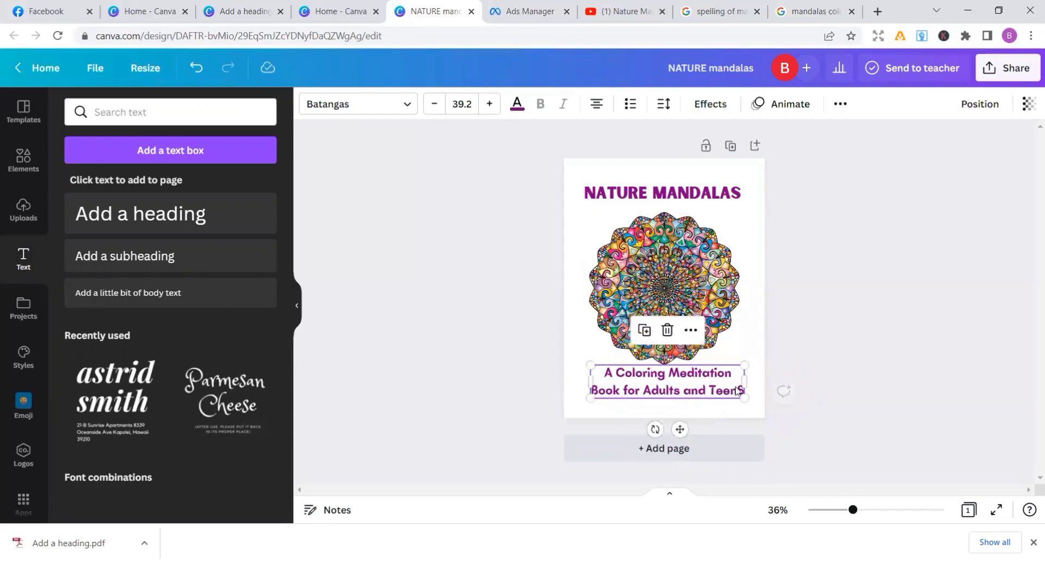
pyautogui.click(850, 424)
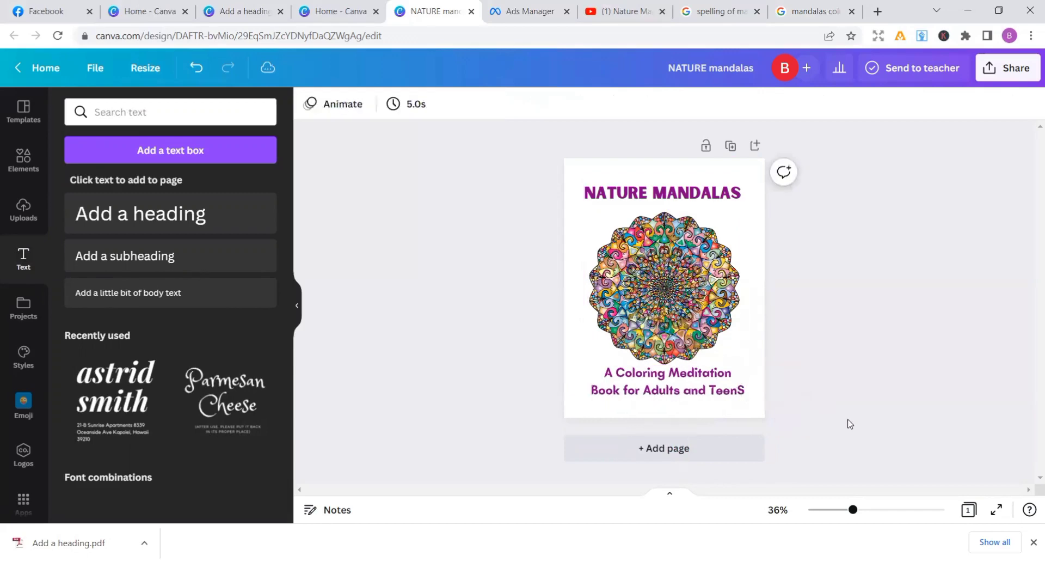
pyautogui.click(732, 396)
pyautogui.moveTo(731, 395); pyautogui.dragTo(722, 393)
pyautogui.click(816, 401)
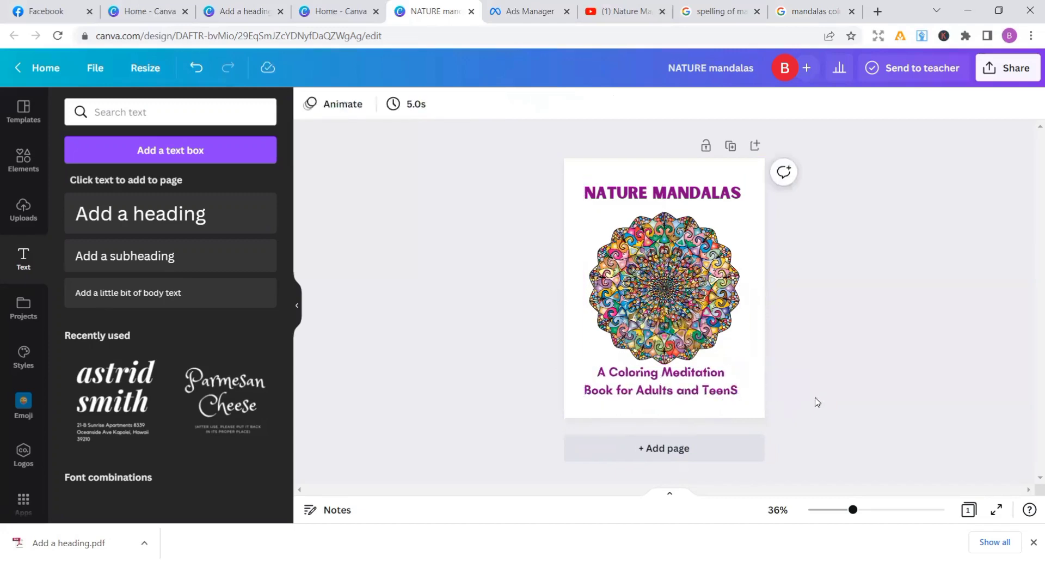
pyautogui.moveTo(707, 358); pyautogui.dragTo(705, 351)
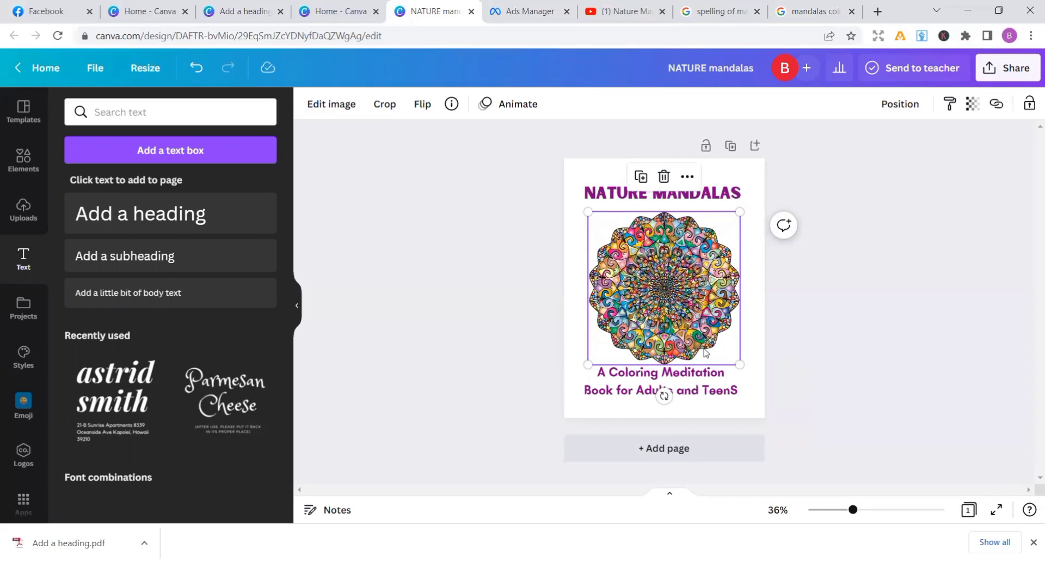
pyautogui.click(924, 346)
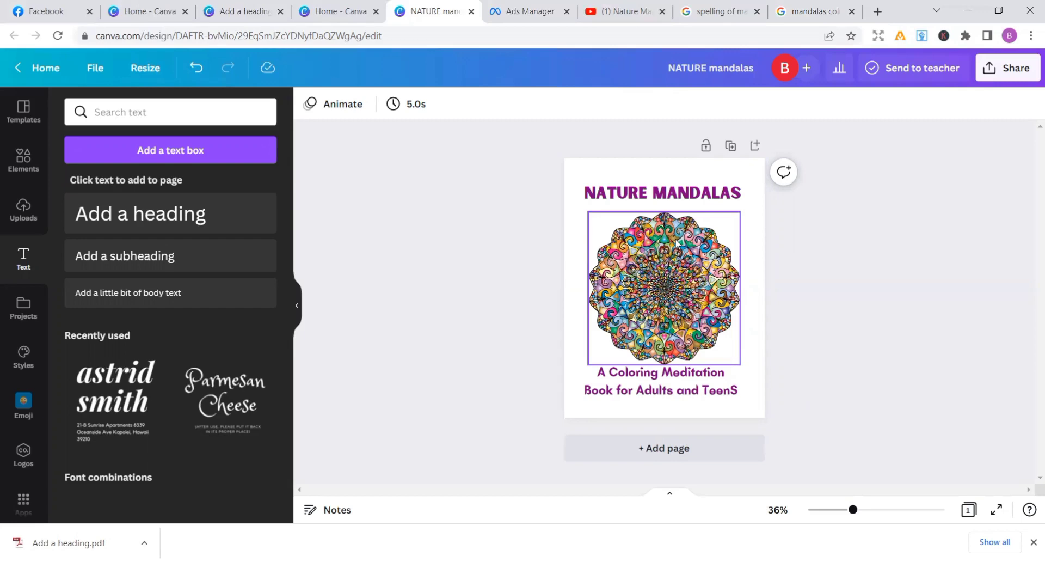
# Nudge the colourful mandala very slightly sideways on the cover
pyautogui.click(678, 254)
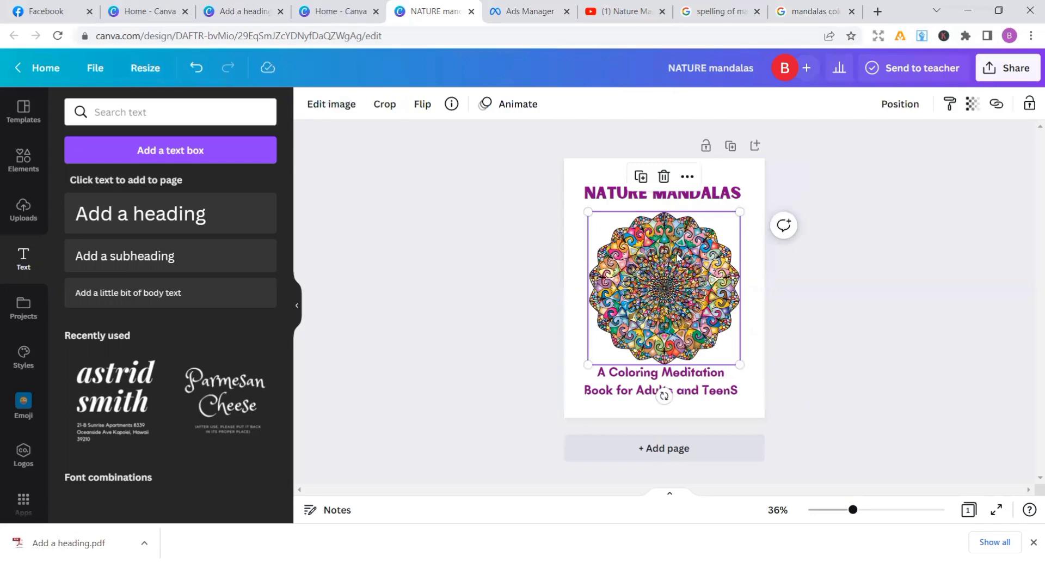
pyautogui.moveTo(678, 254); pyautogui.dragTo(676, 254)
pyautogui.click(820, 282)
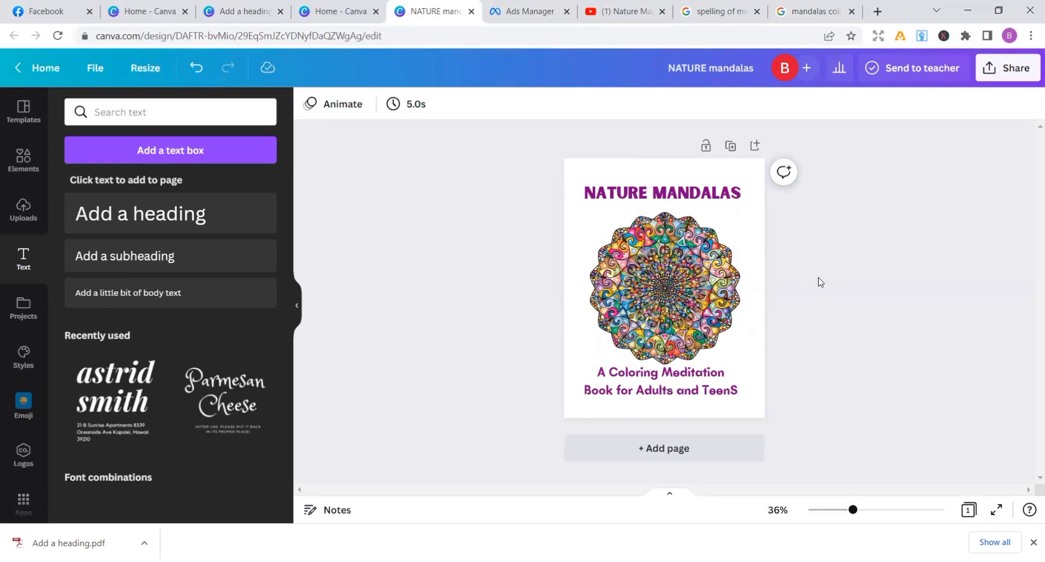
# Correct the capitalisation of the subtitle's second line to "Book For Adults and Teens"
pyautogui.click(652, 400)
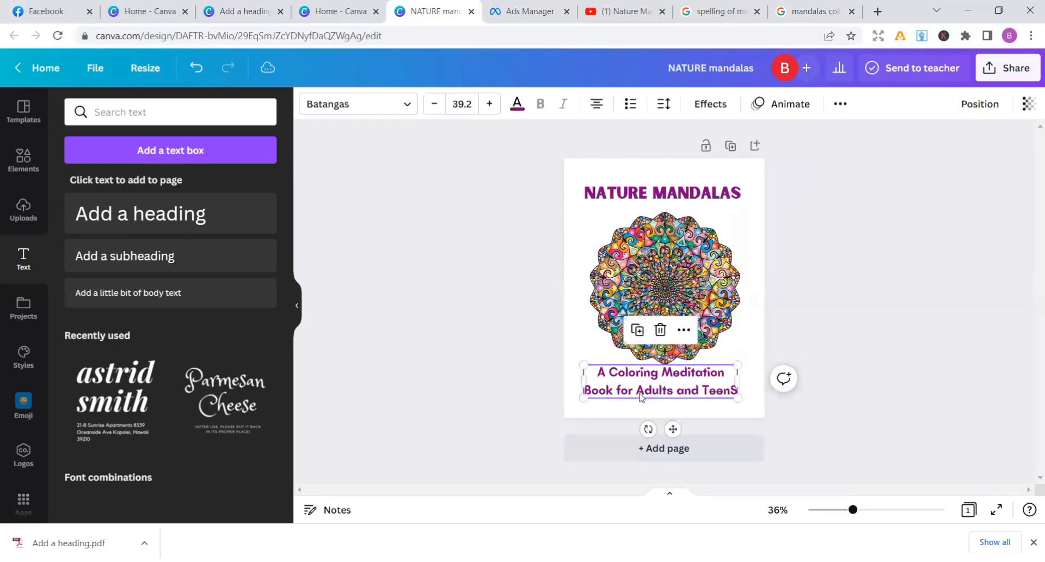
pyautogui.click(623, 390)
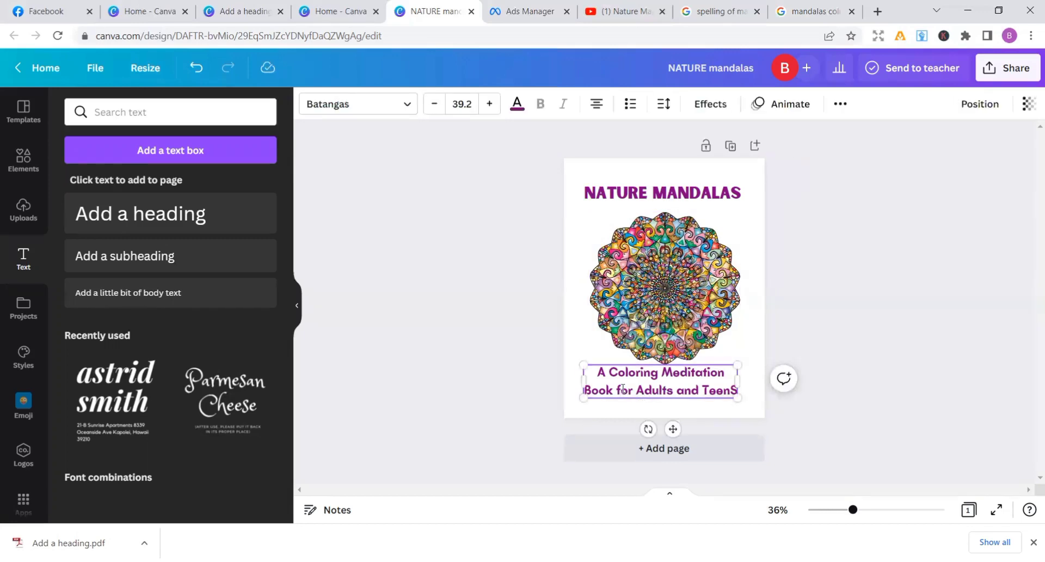
pyautogui.press('BackSpace')
pyautogui.write('f')
pyautogui.press('BackSpace')
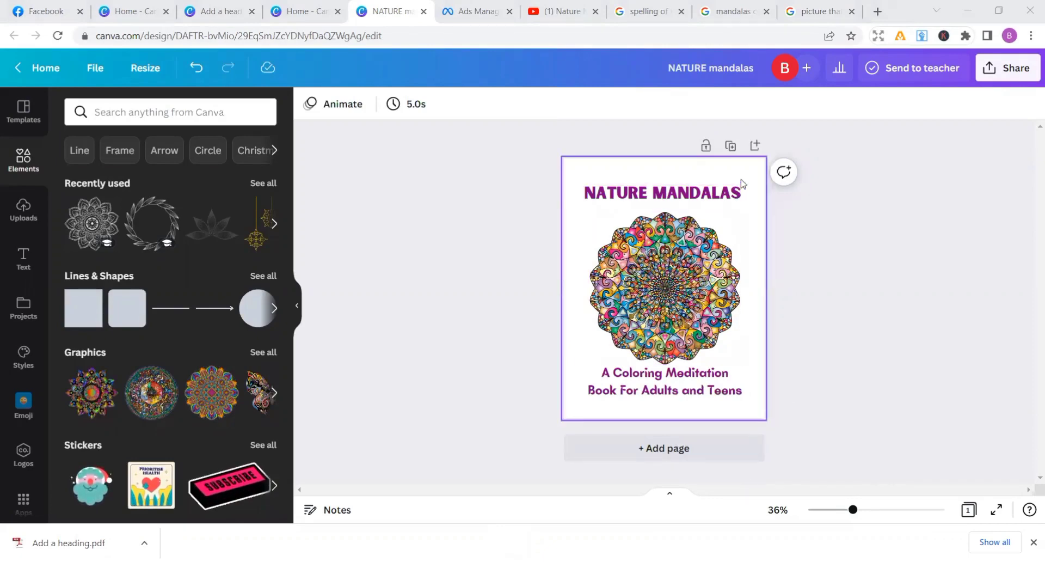
# Duplicate the cover page and delete the title, mandala and subtitle from the copy
pyautogui.click(731, 147)
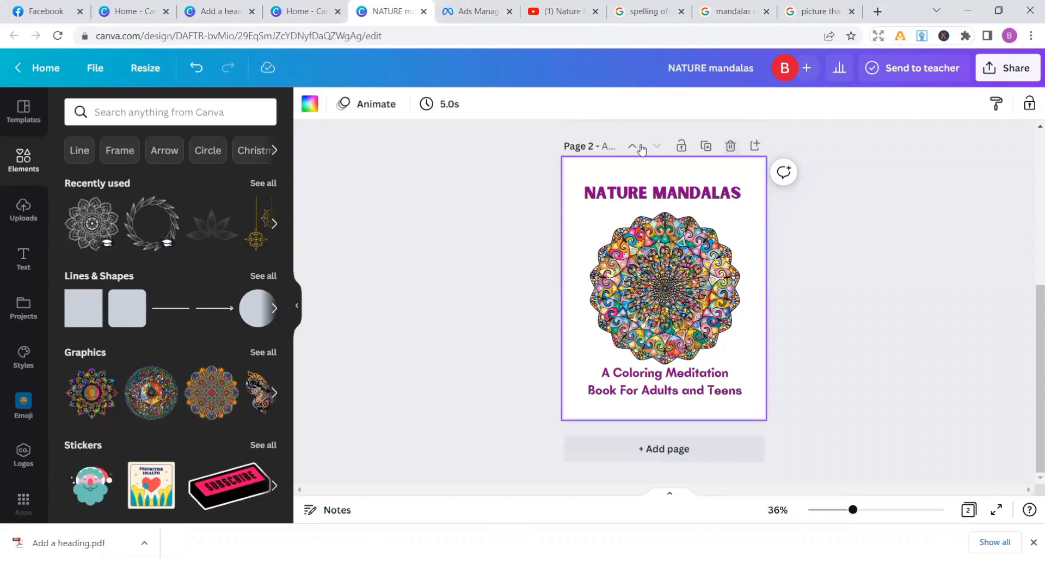
pyautogui.click(651, 197)
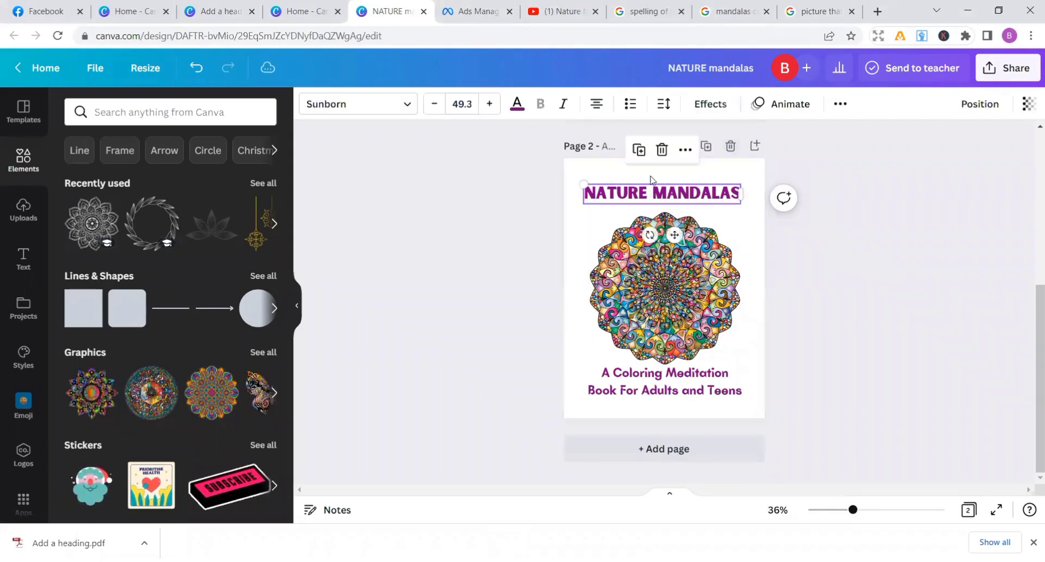
pyautogui.click(661, 152)
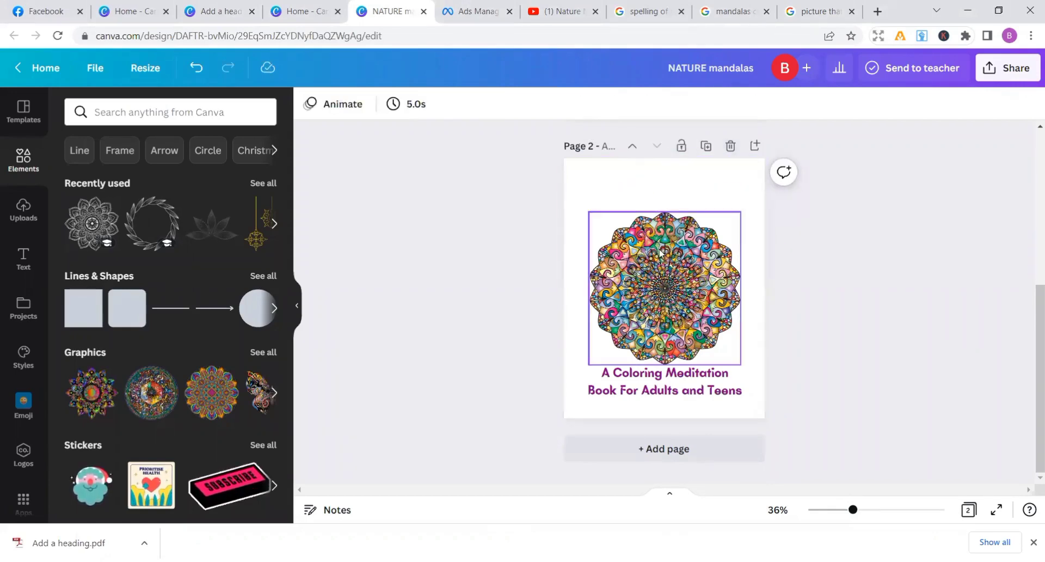
pyautogui.click(659, 252)
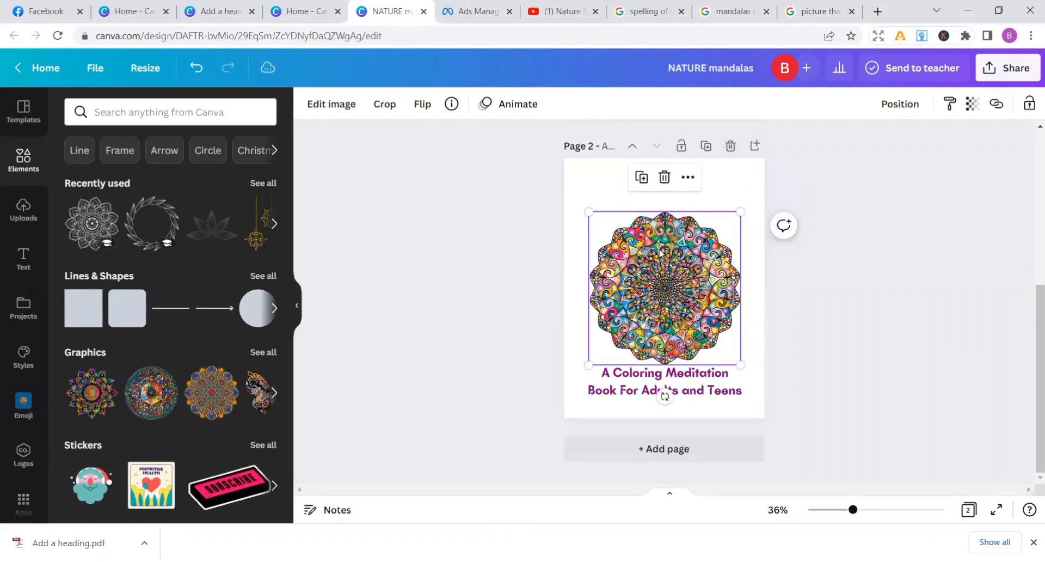
pyautogui.click(664, 177)
pyautogui.click(638, 376)
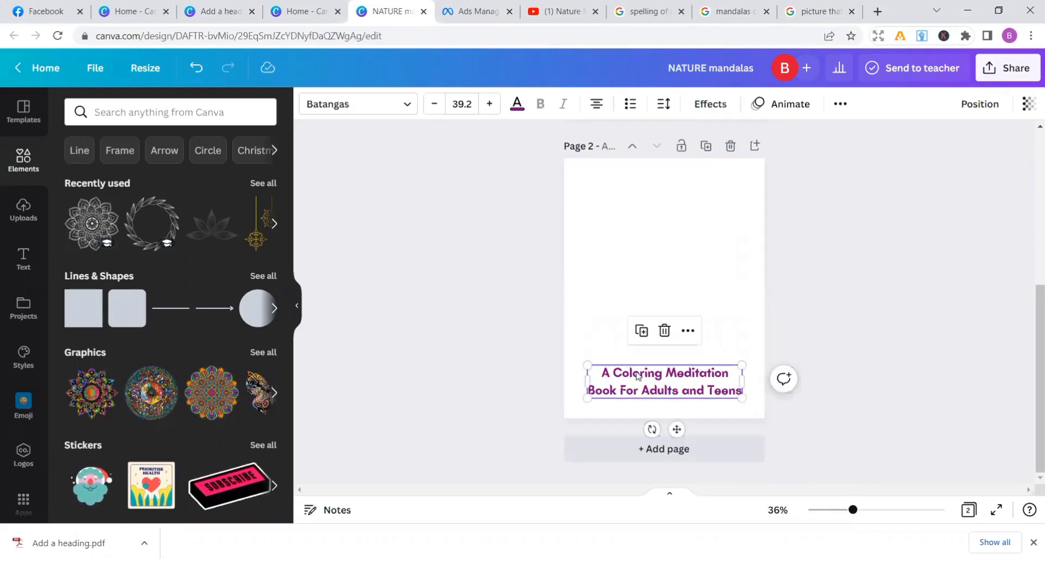
pyautogui.click(663, 332)
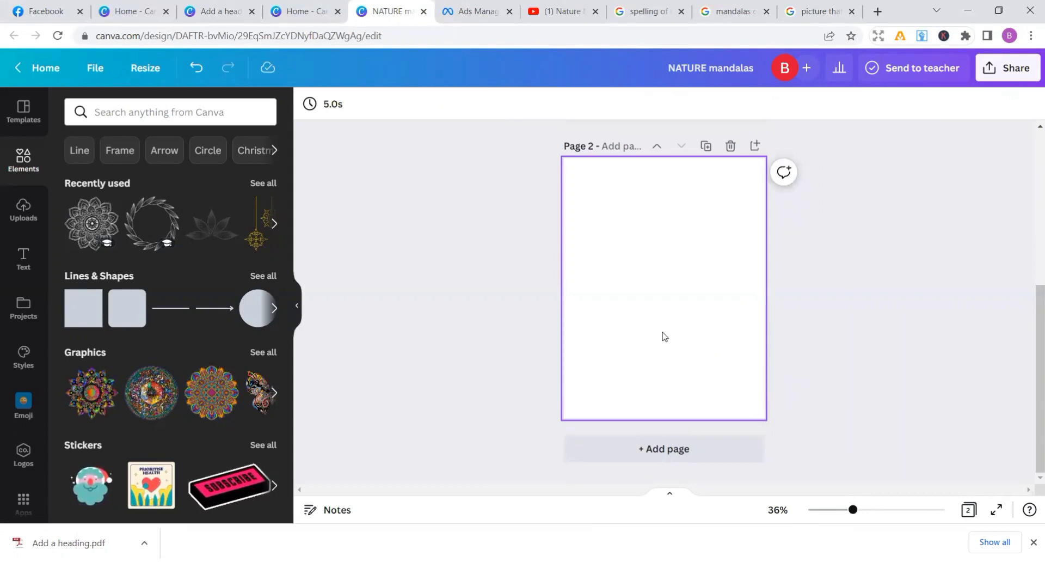
# Fill the blank second page's background with the purple document colour
pyautogui.click(664, 337)
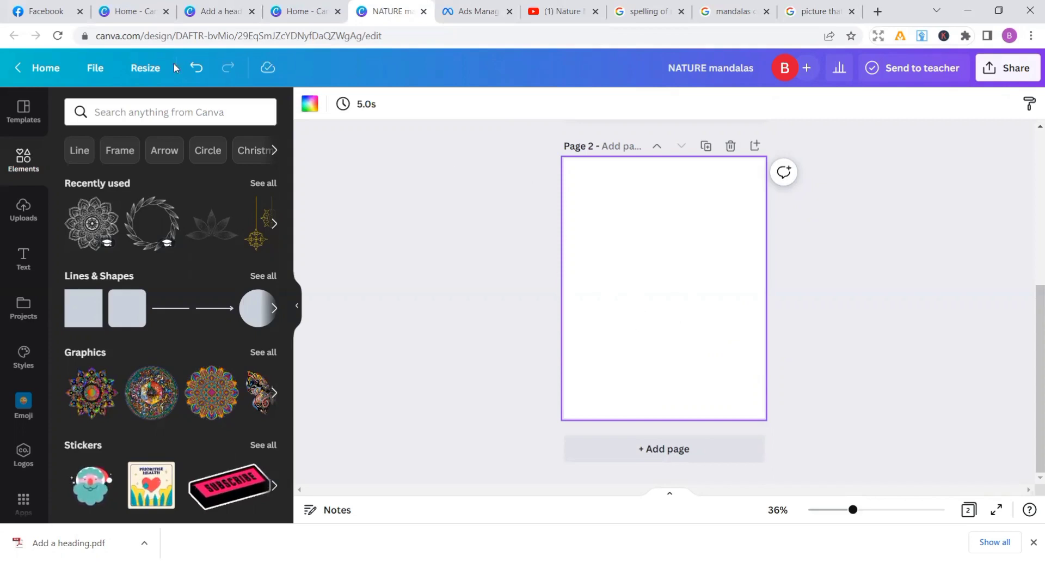
pyautogui.click(304, 109)
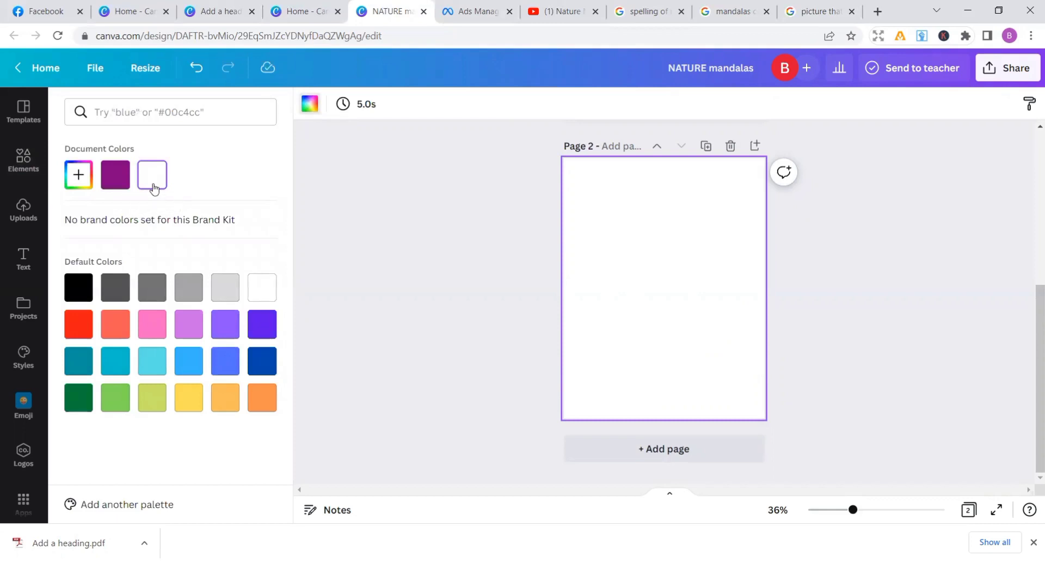
pyautogui.click(118, 175)
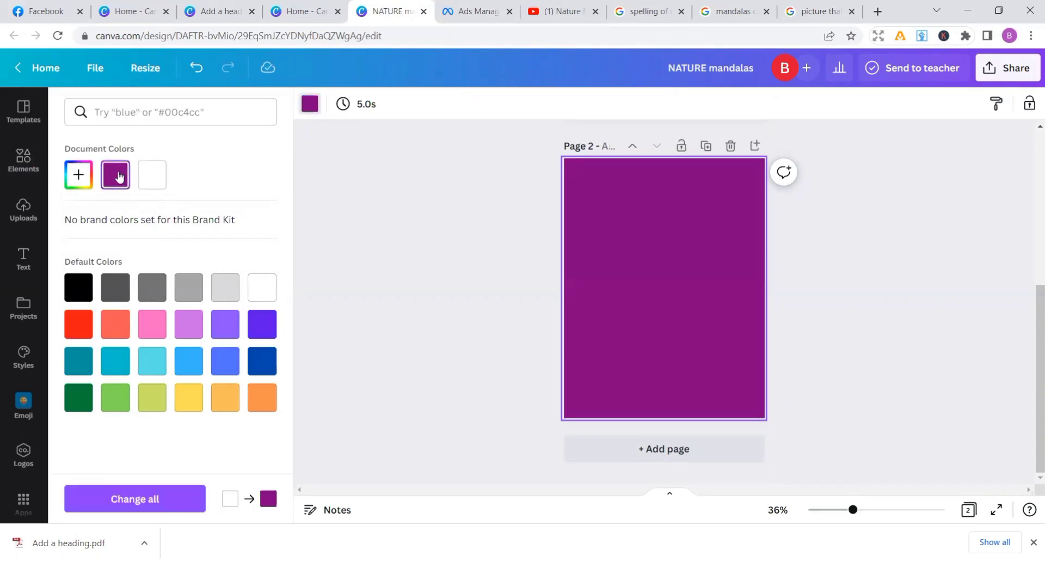
# Add the recently used line-art mandala, place it partly over page 2's top-left corner and recolour it white
pyautogui.click(31, 157)
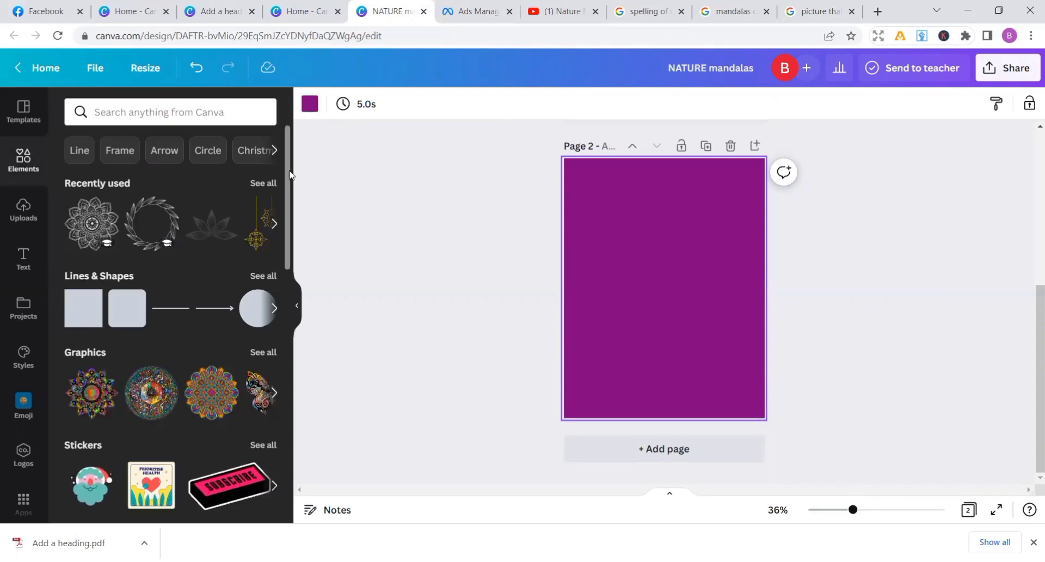
pyautogui.click(93, 219)
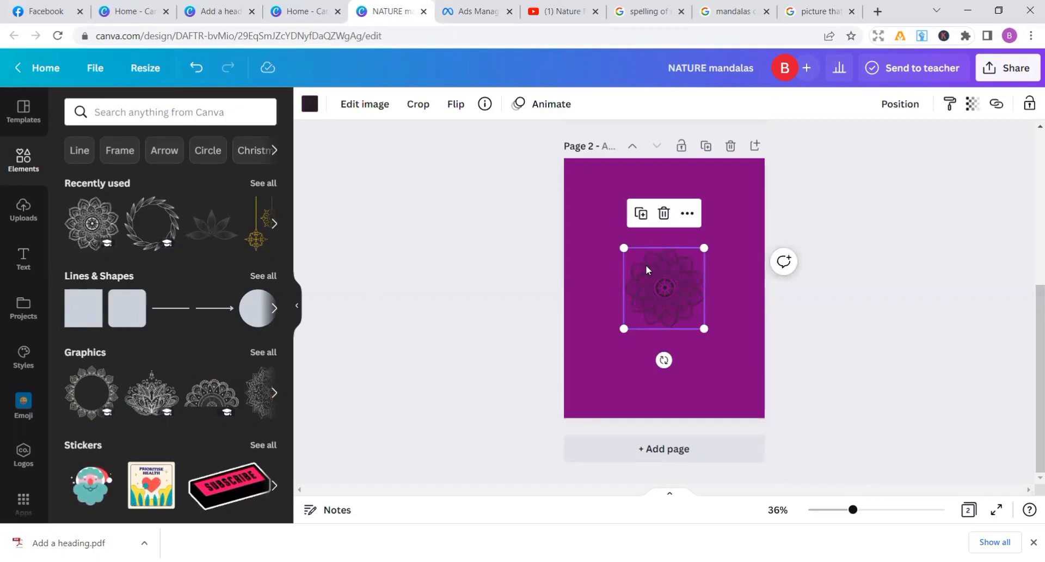
pyautogui.moveTo(646, 264); pyautogui.dragTo(558, 154)
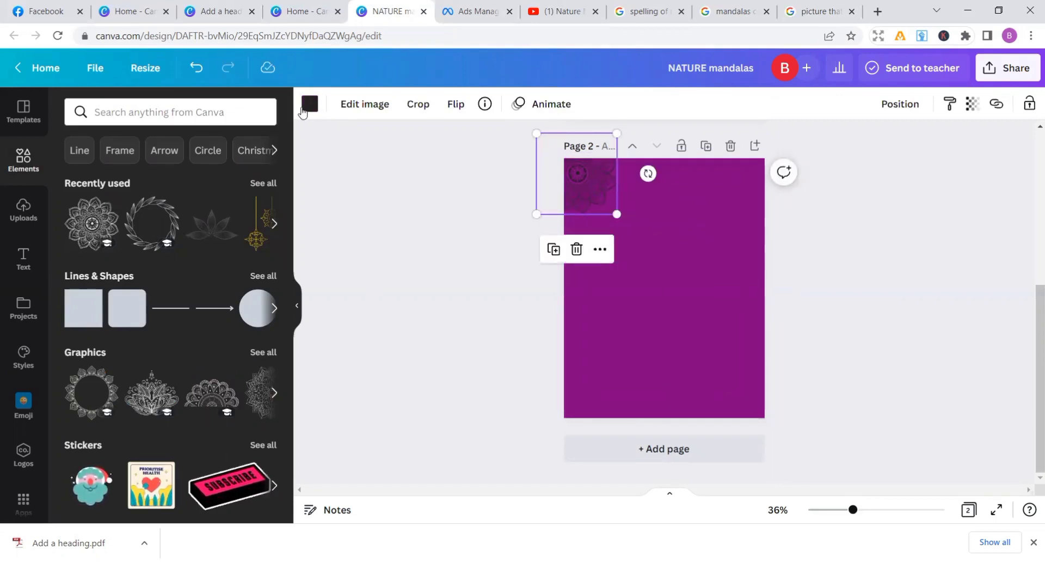
pyautogui.click(304, 111)
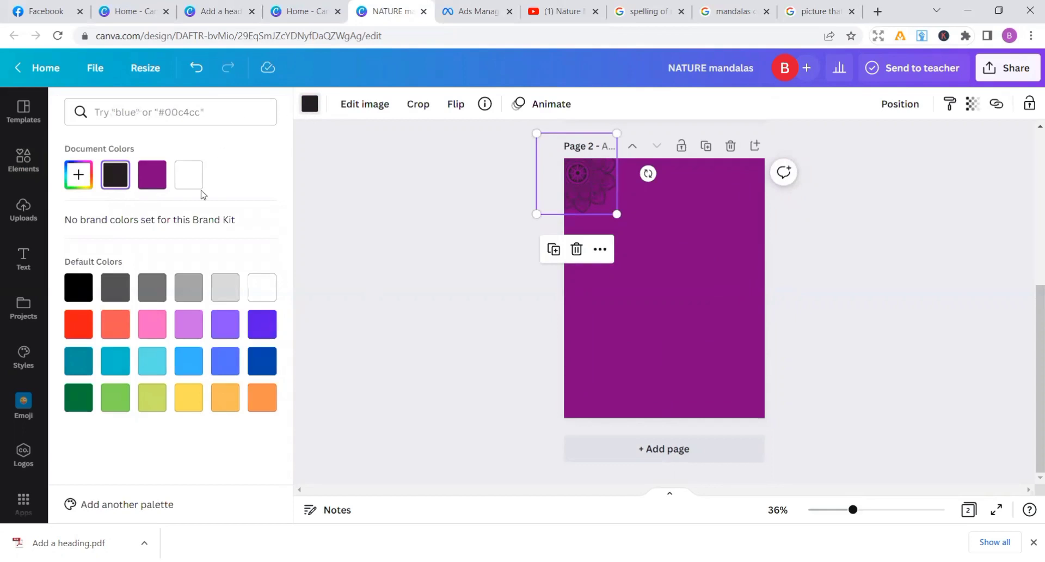
pyautogui.click(187, 169)
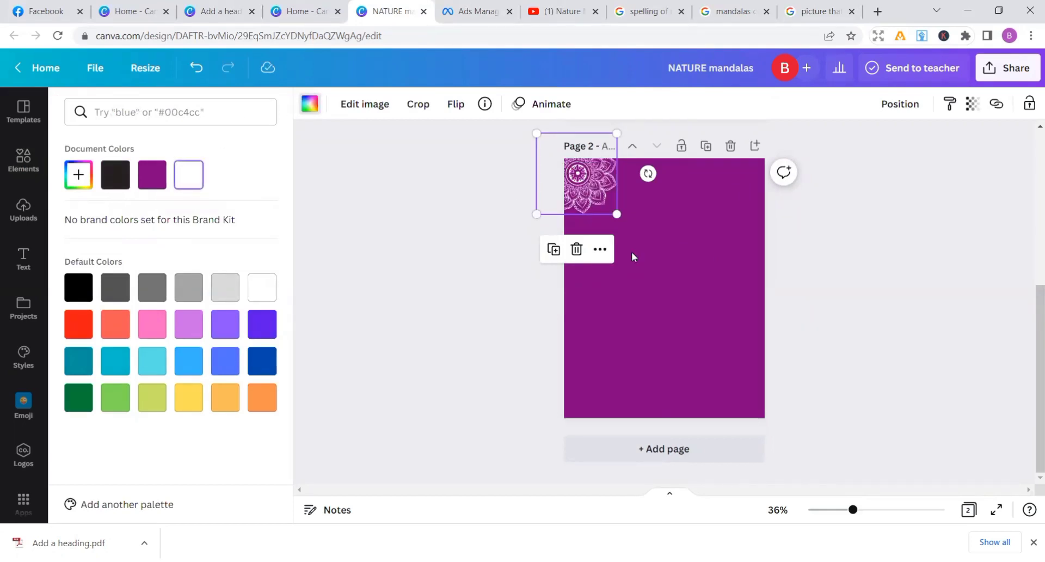
# Duplicate the white mandala twice and line up the copies along page 2's top edge
pyautogui.click(554, 250)
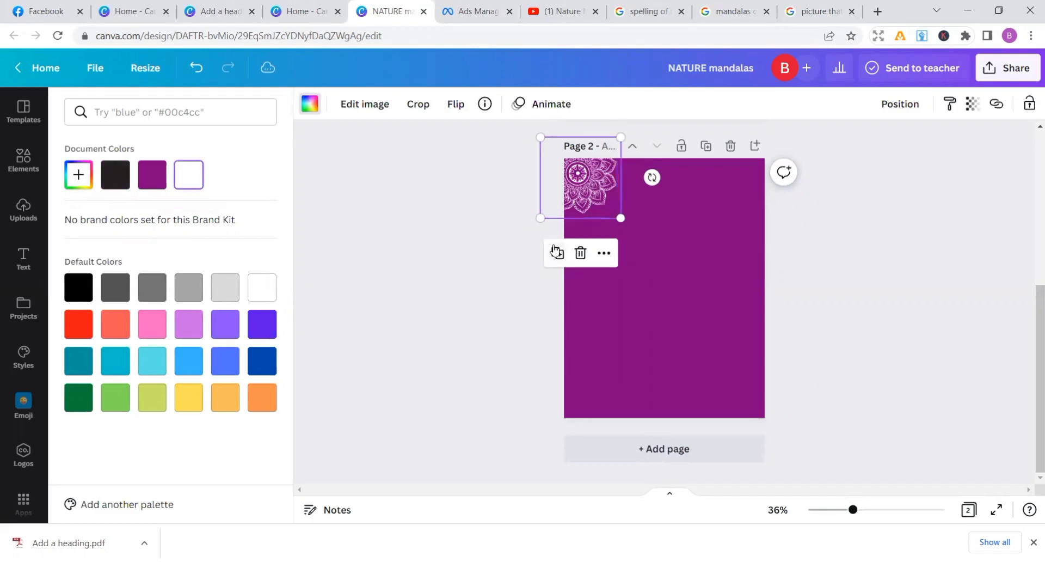
pyautogui.moveTo(603, 175); pyautogui.dragTo(660, 160)
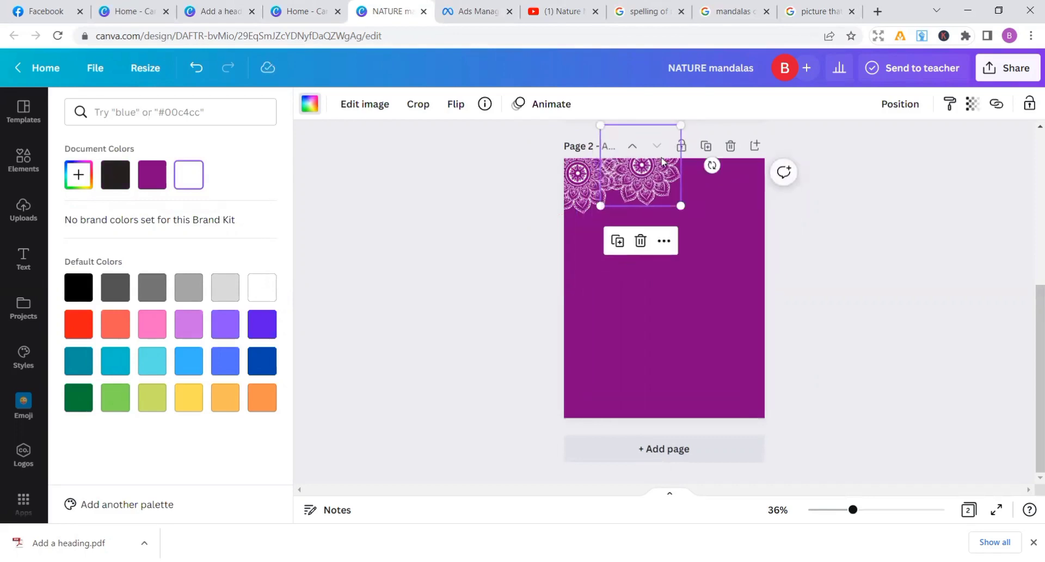
pyautogui.click(618, 240)
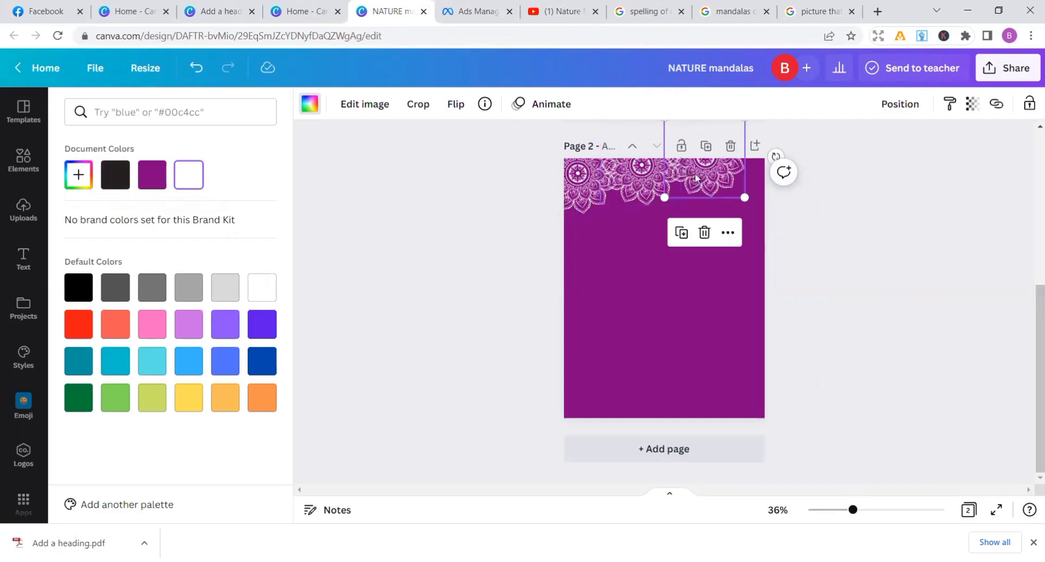
pyautogui.moveTo(684, 171)
pyautogui.mouseDown()
pyautogui.moveTo(702, 178)
pyautogui.moveTo(693, 180)
pyautogui.mouseUp()
pyautogui.moveTo(711, 181)
pyautogui.mouseDown()
pyautogui.moveTo(722, 190)
pyautogui.moveTo(725, 172)
pyautogui.mouseUp()
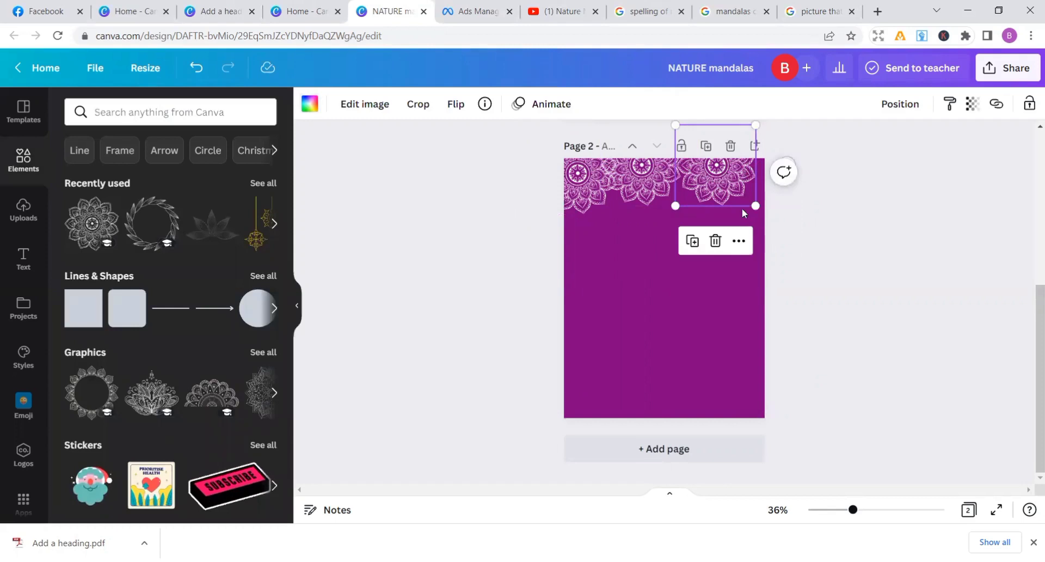
# Place three more copies of the white mandala along page 2's bottom edge, starting from the bottom-right corner
pyautogui.click(693, 240)
pyautogui.moveTo(756, 186); pyautogui.dragTo(720, 413)
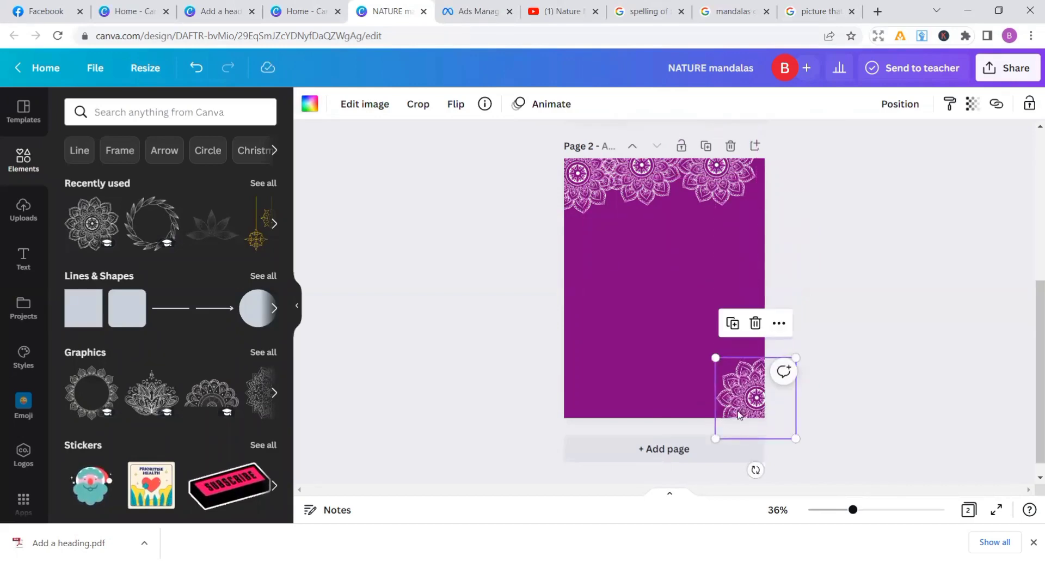
pyautogui.click(732, 325)
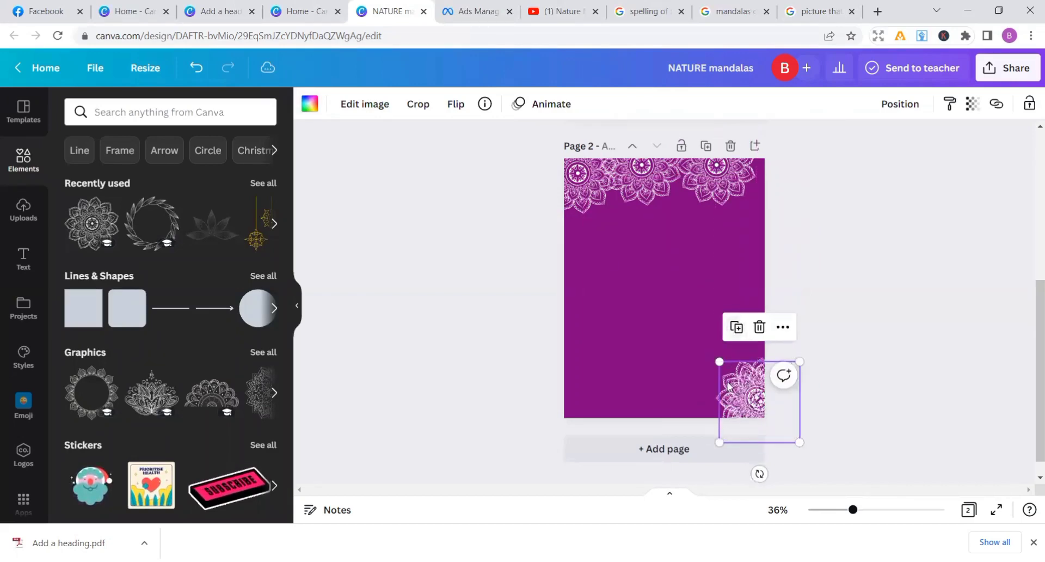
pyautogui.moveTo(732, 386); pyautogui.dragTo(658, 390)
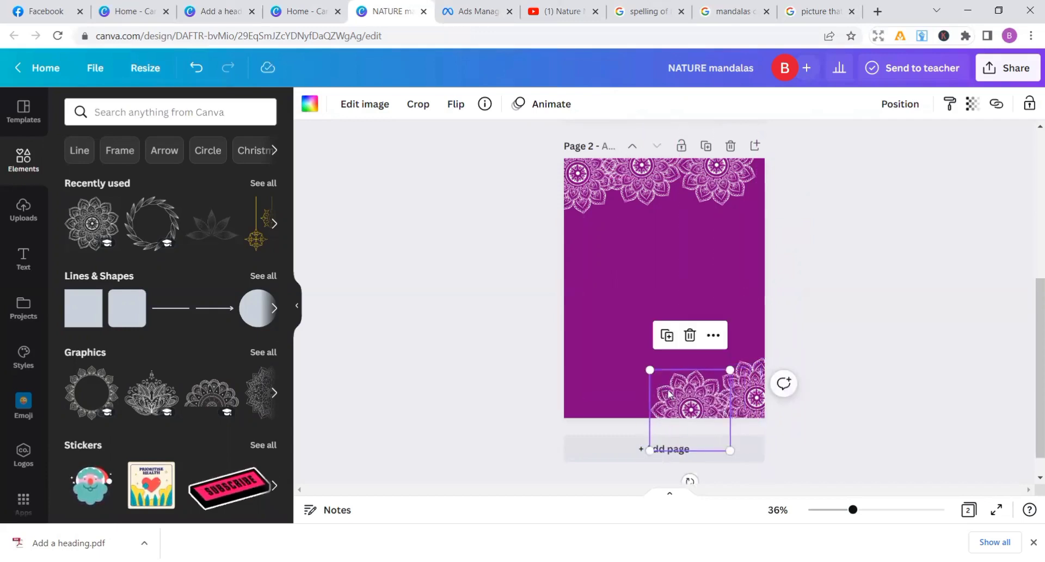
pyautogui.click(667, 335)
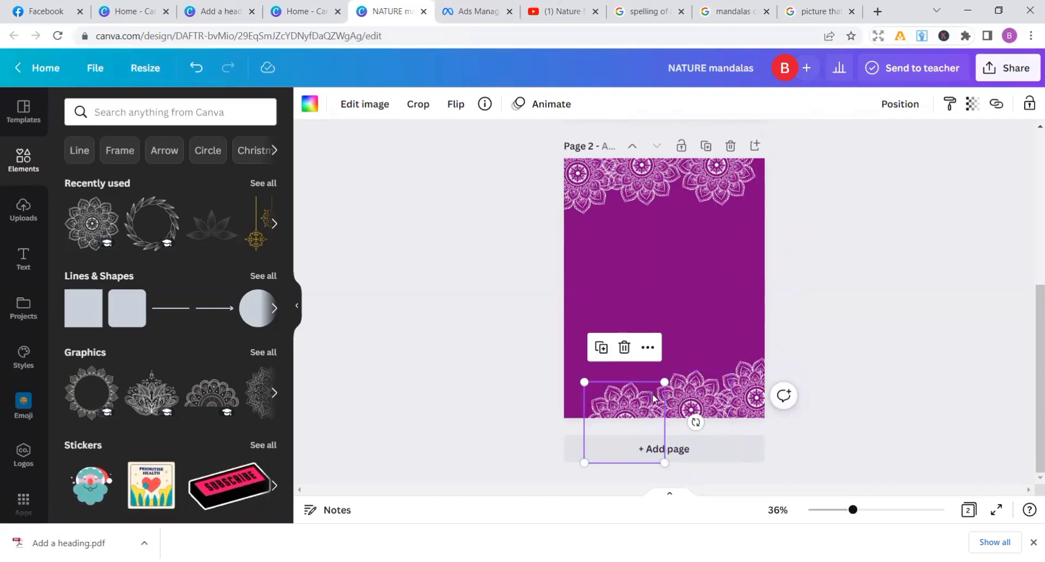
pyautogui.moveTo(645, 404)
pyautogui.mouseDown()
pyautogui.moveTo(646, 389)
pyautogui.moveTo(633, 394)
pyautogui.moveTo(645, 400)
pyautogui.moveTo(651, 386)
pyautogui.mouseUp()
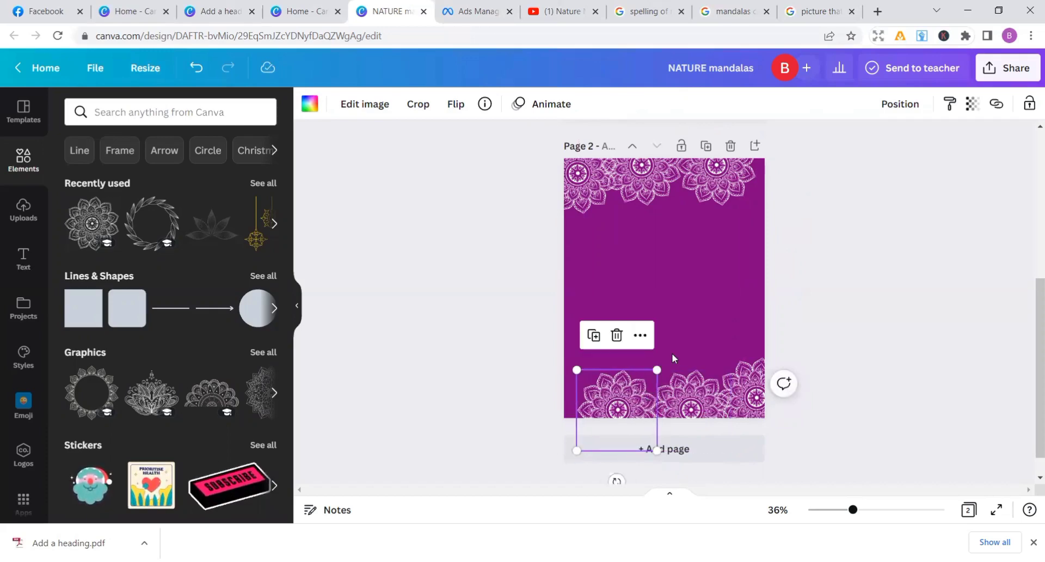
# Duplicate the leftmost bottom mandala and set the copy partly off the page to fill the bottom-left corner
pyautogui.click(672, 353)
pyautogui.click(633, 399)
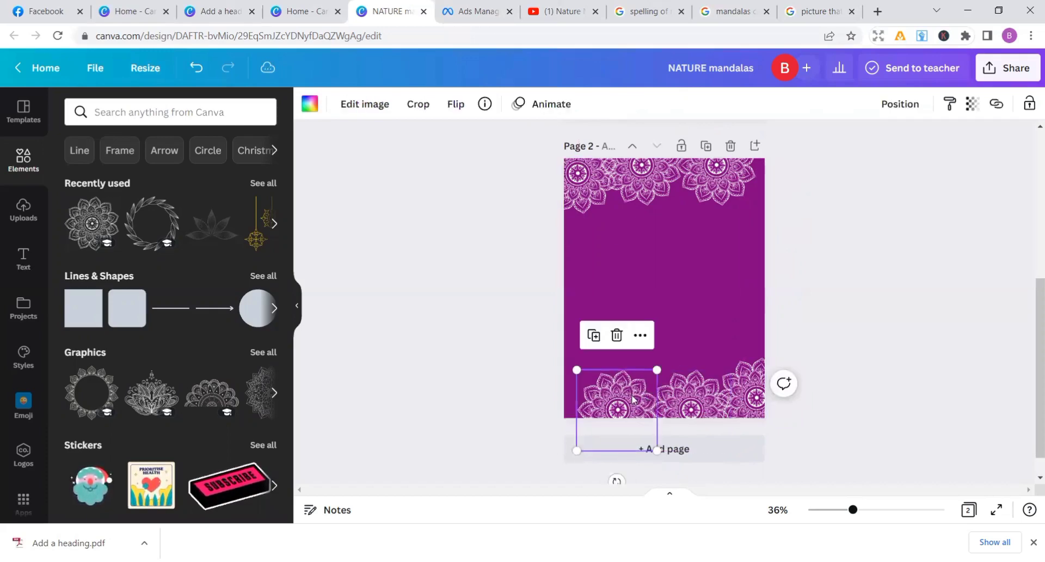
pyautogui.click(594, 335)
pyautogui.moveTo(611, 403); pyautogui.dragTo(538, 397)
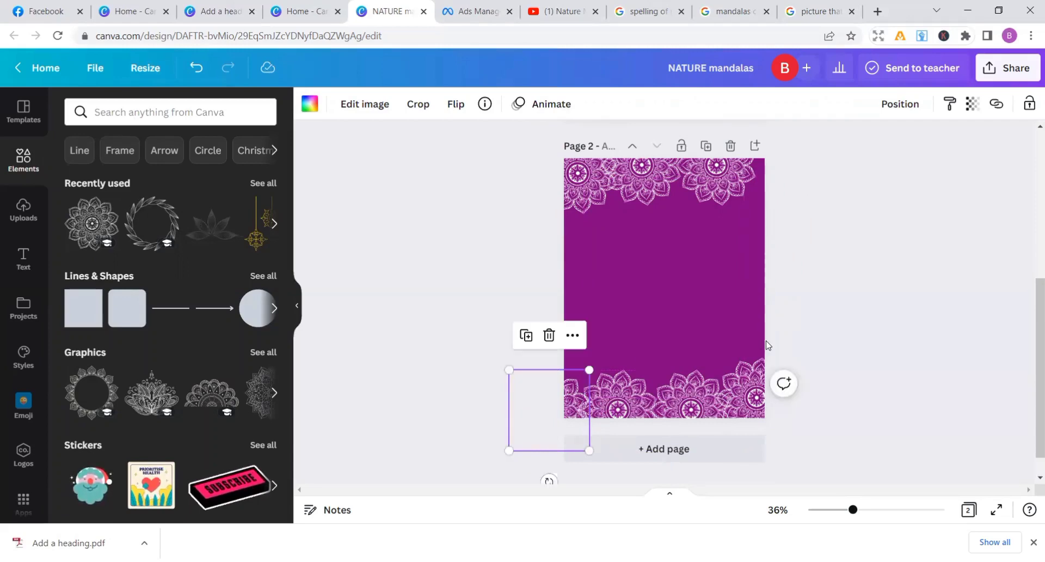
pyautogui.click(783, 319)
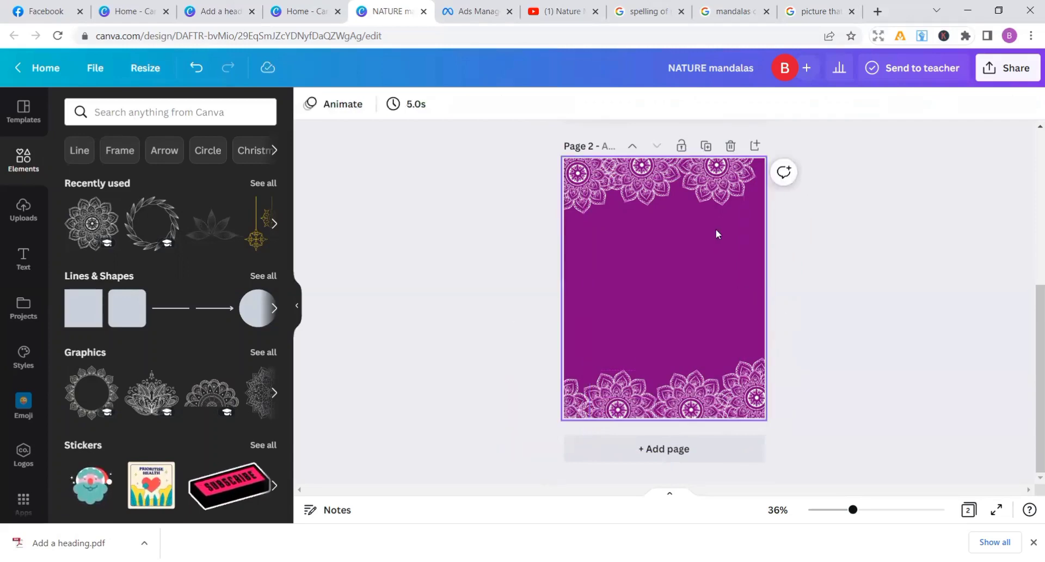
# Fill page 2's top-right corner with a copy of the neighbouring mandala and review both pages
pyautogui.click(716, 182)
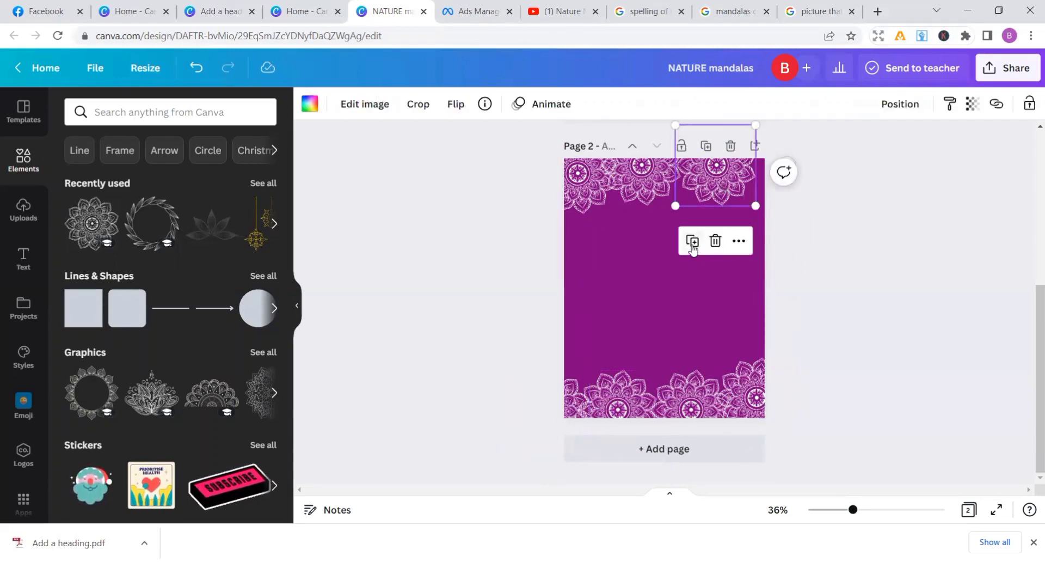
pyautogui.moveTo(714, 200); pyautogui.dragTo(775, 179)
pyautogui.click(888, 276)
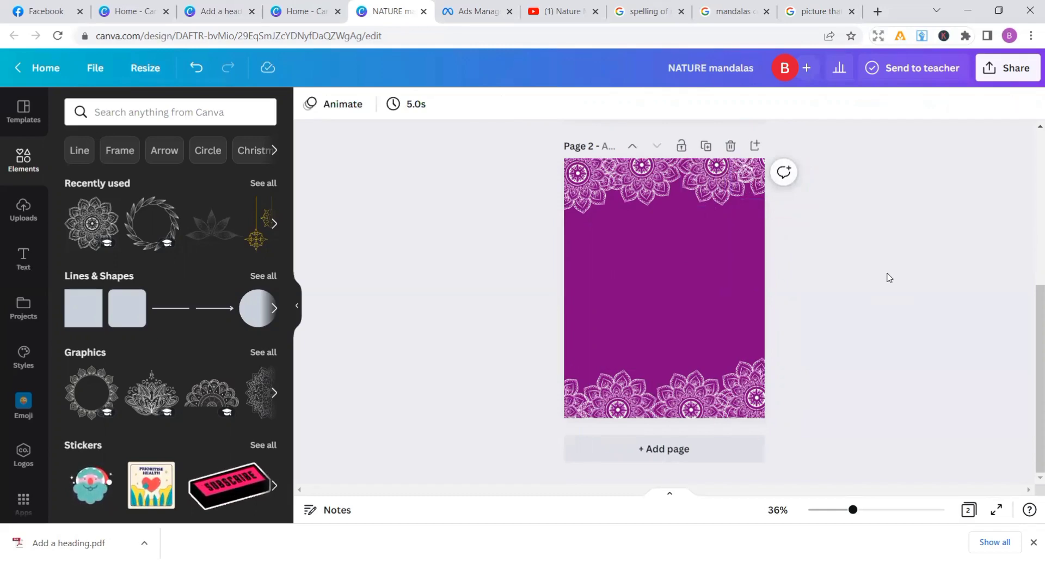
pyautogui.scroll(5, 1029, 259)
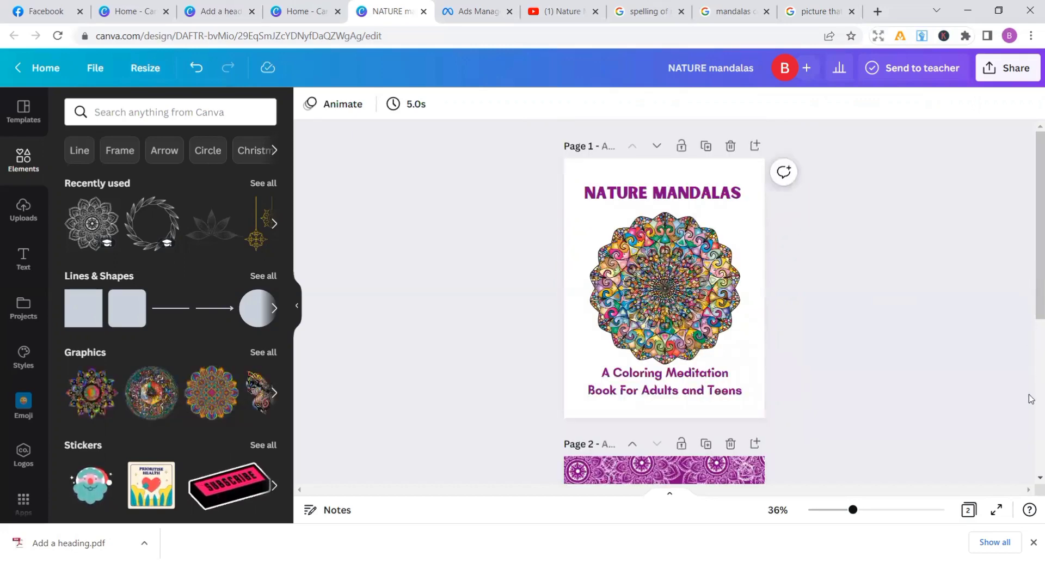
pyautogui.scroll(-5, 1030, 399)
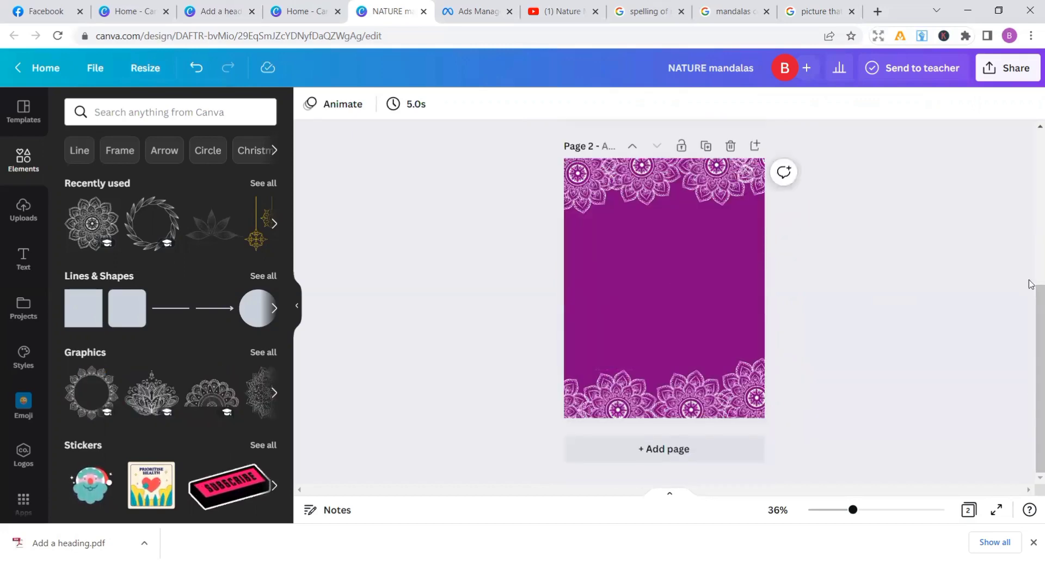
# Review both cover pages, then download all pages of the design as PNG files
pyautogui.scroll(5, 1029, 261)
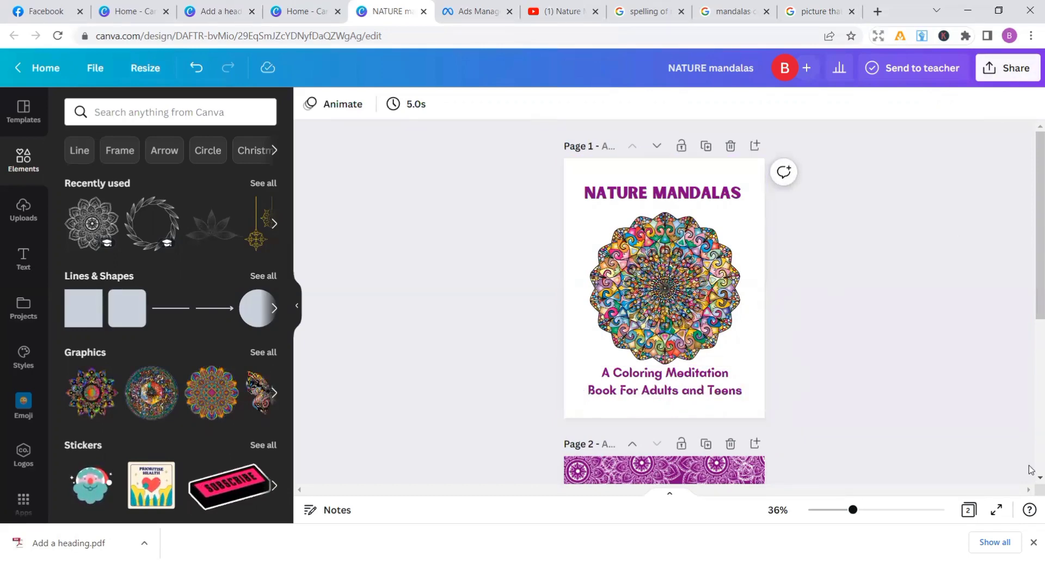
pyautogui.scroll(-5, 1030, 469)
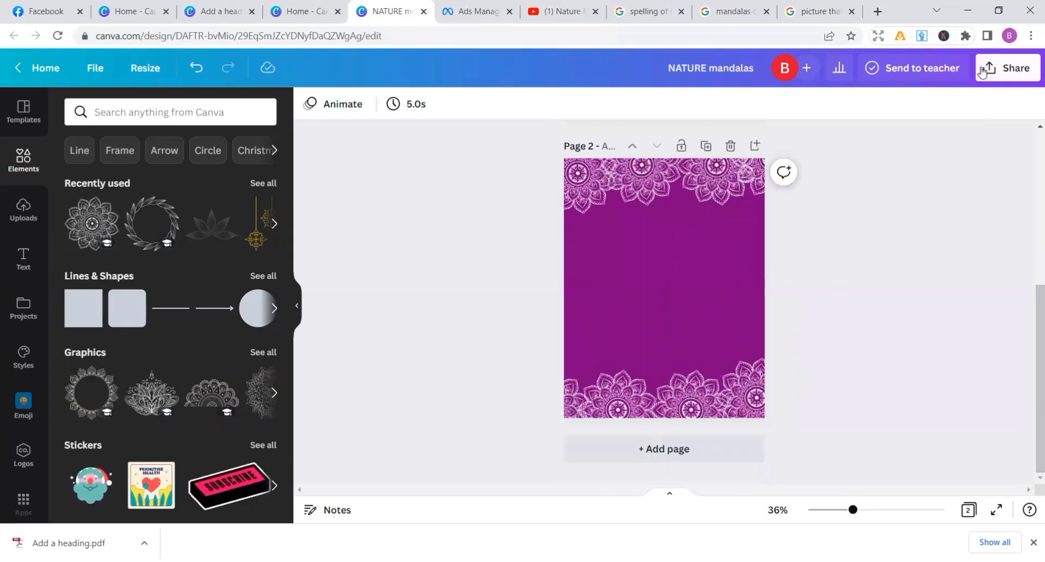
pyautogui.click(1008, 68)
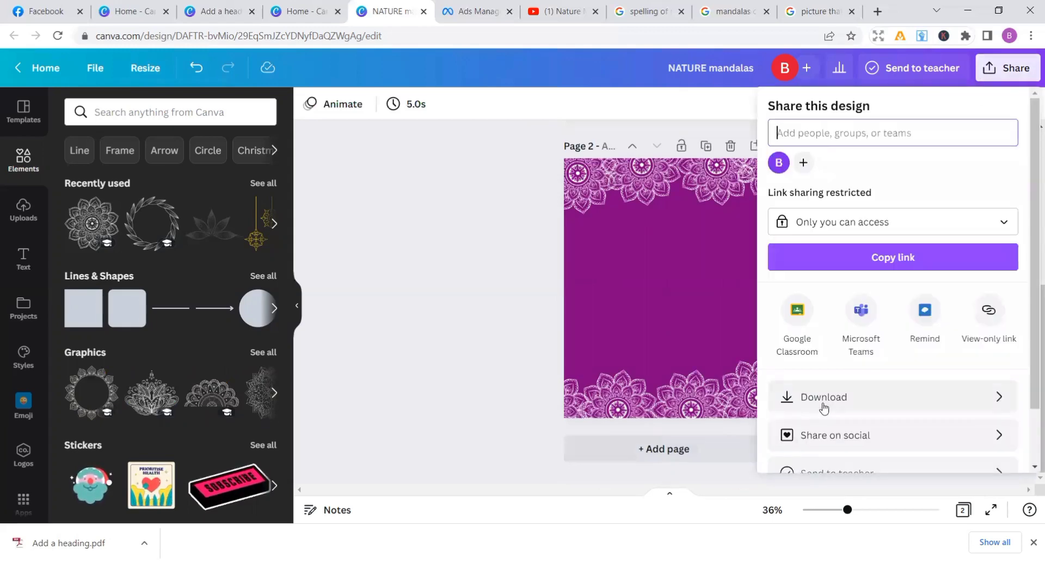
pyautogui.click(822, 405)
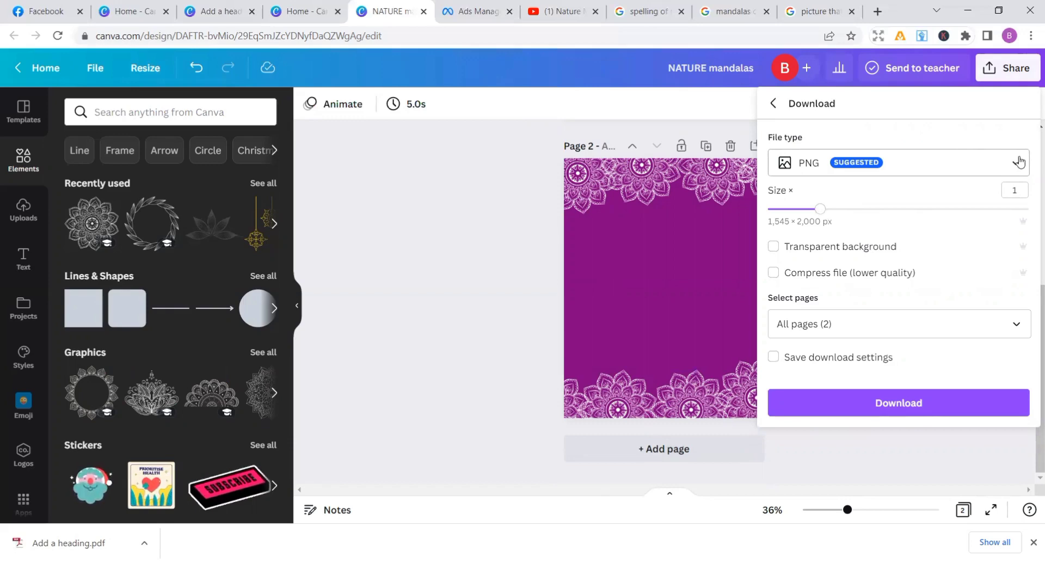
pyautogui.click(1020, 162)
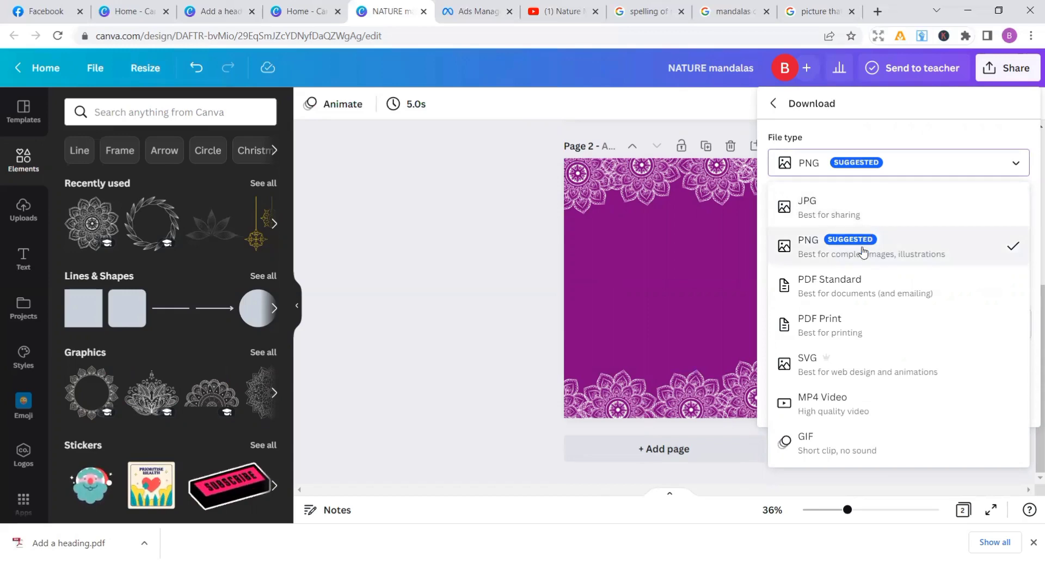
pyautogui.click(863, 252)
pyautogui.click(882, 402)
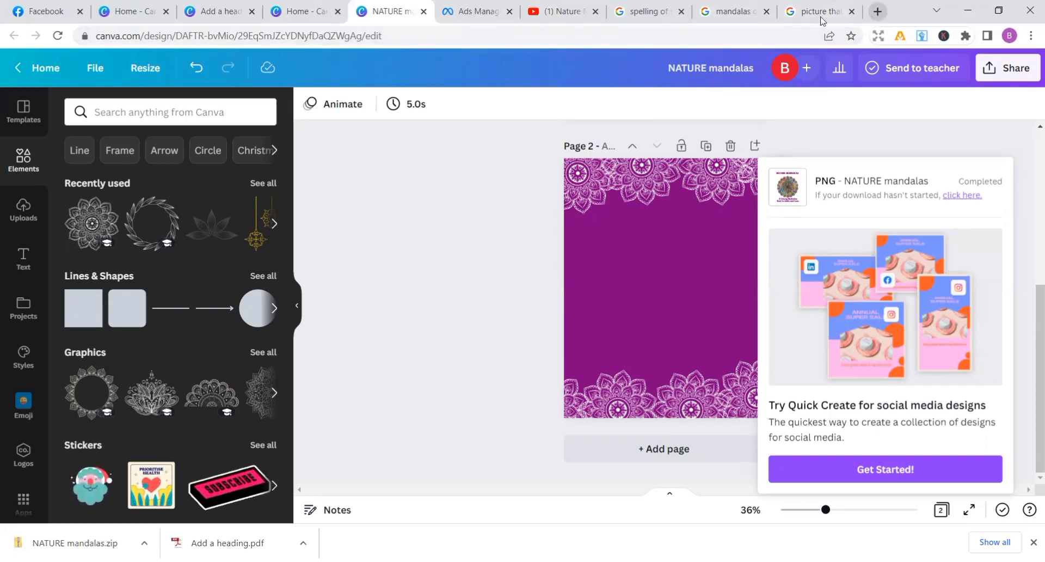
# Search Google for "kdp calculator" in a new browser tab and open Amazon's KDP Cover Calculator
pyautogui.hotkey('ctrl', 't')
pyautogui.click(741, 32)
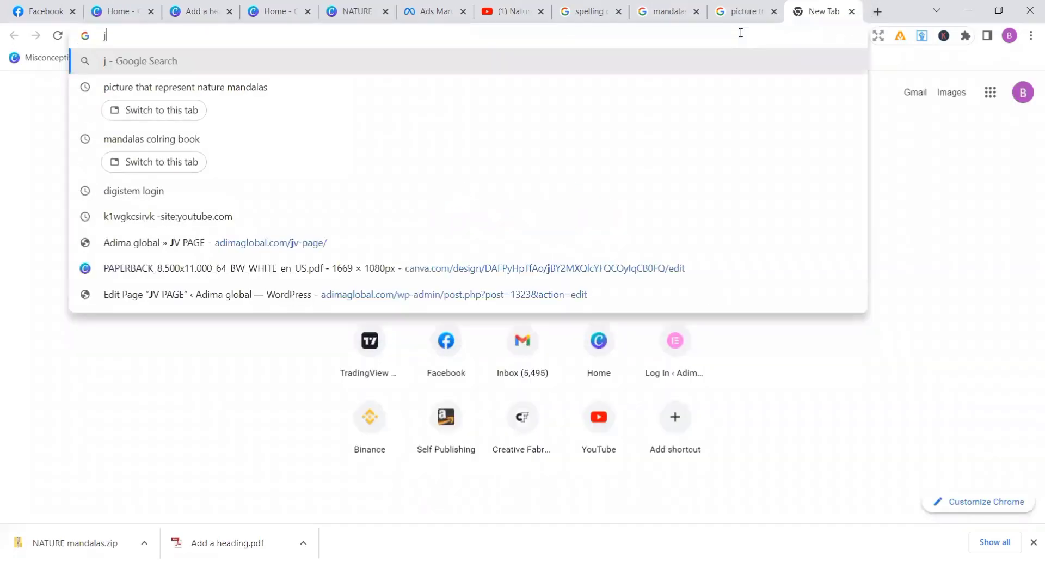
pyautogui.press('Escape')
pyautogui.write('kdp.amazon.com')
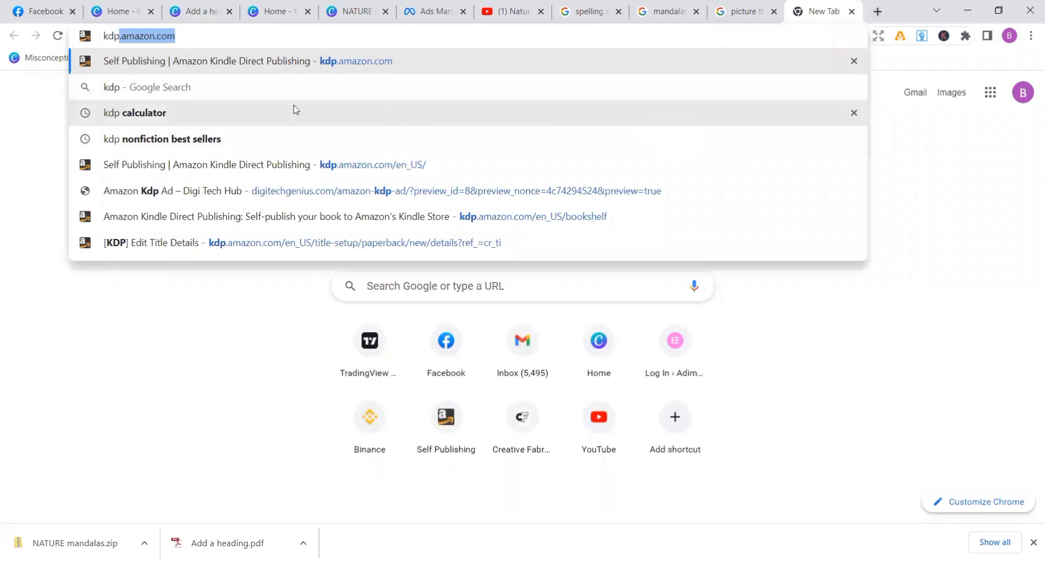
pyautogui.click(222, 115)
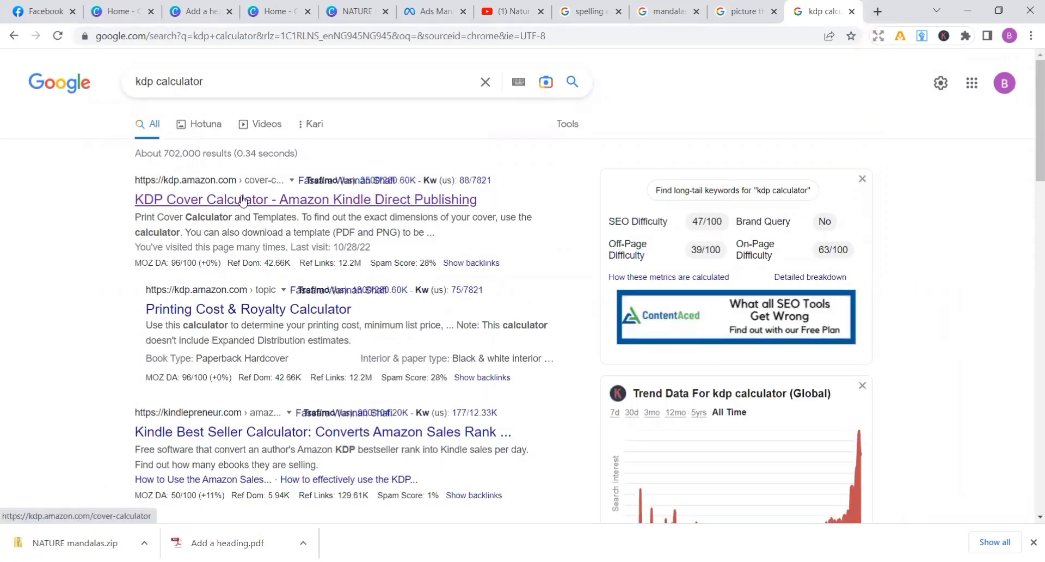
pyautogui.click(289, 205)
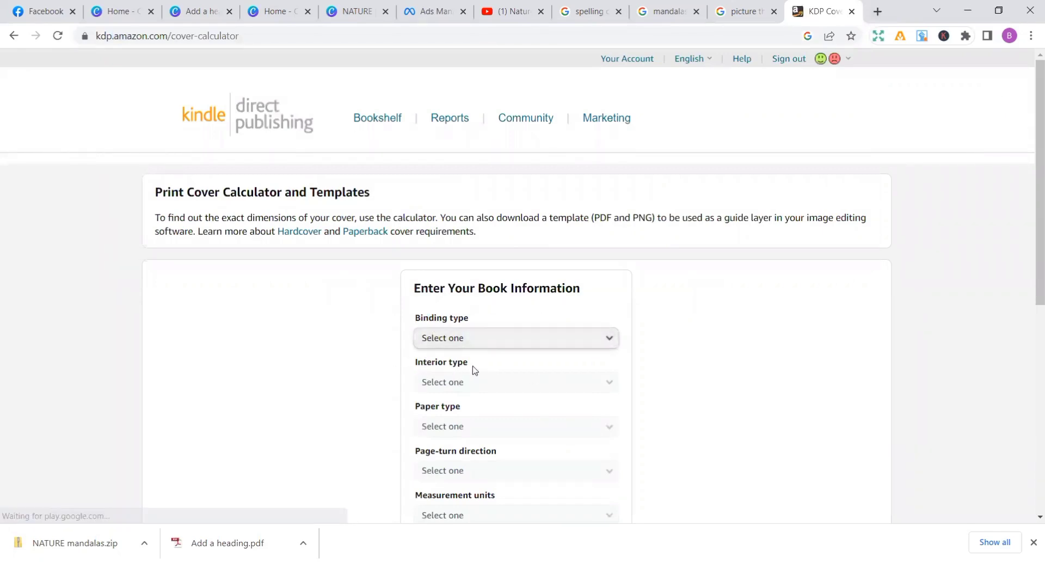
# Set the book's binding type to Paperback, interior type to Black & white and paper type to White paper
pyautogui.click(612, 338)
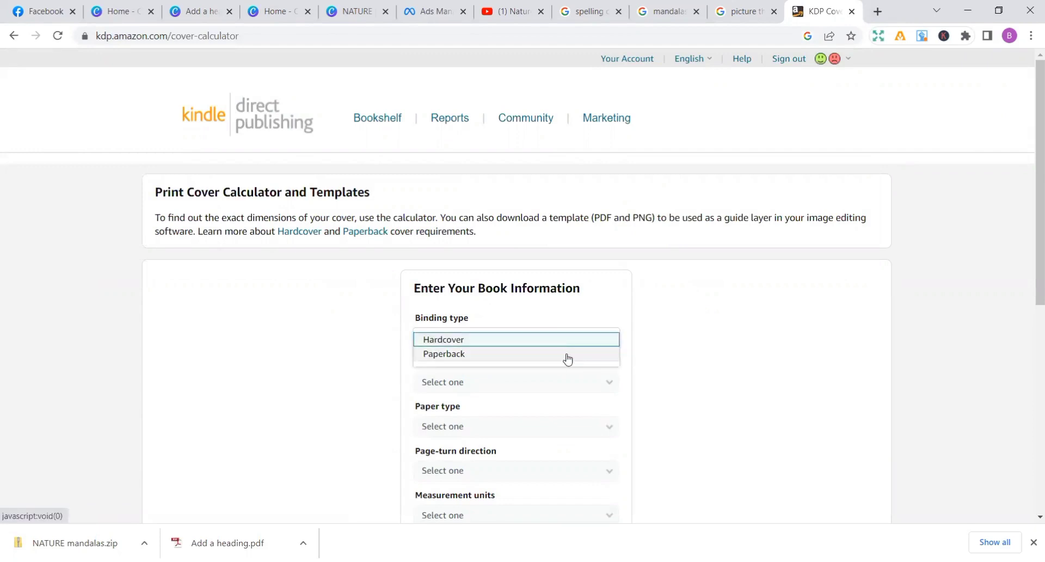
pyautogui.click(566, 358)
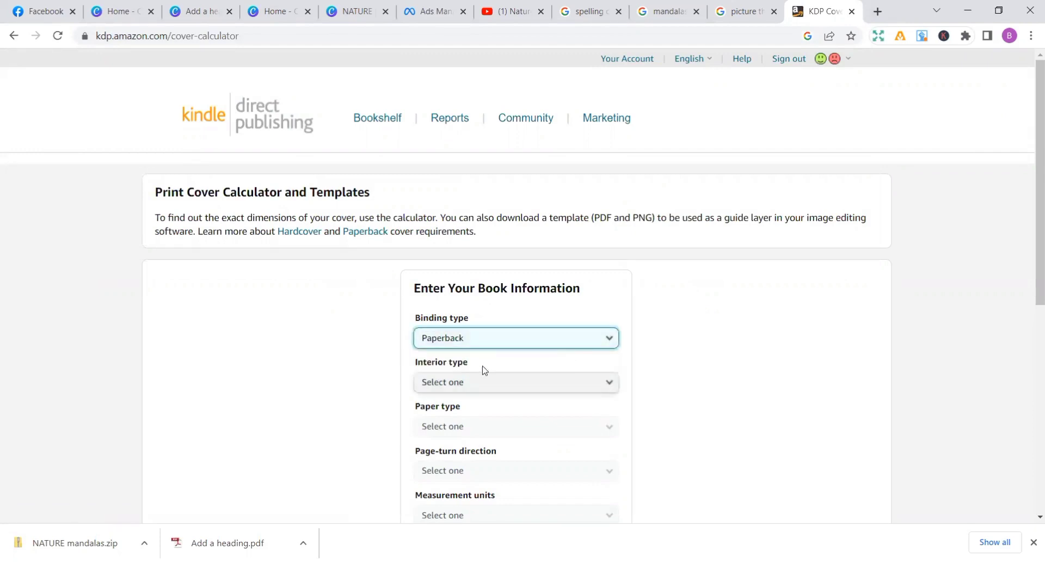
pyautogui.click(608, 384)
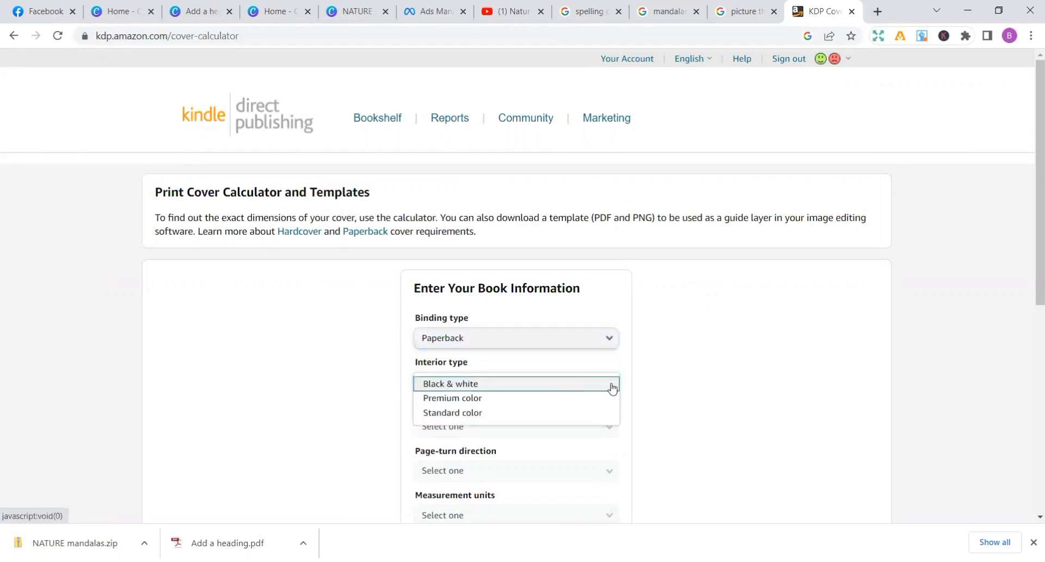
pyautogui.click(588, 391)
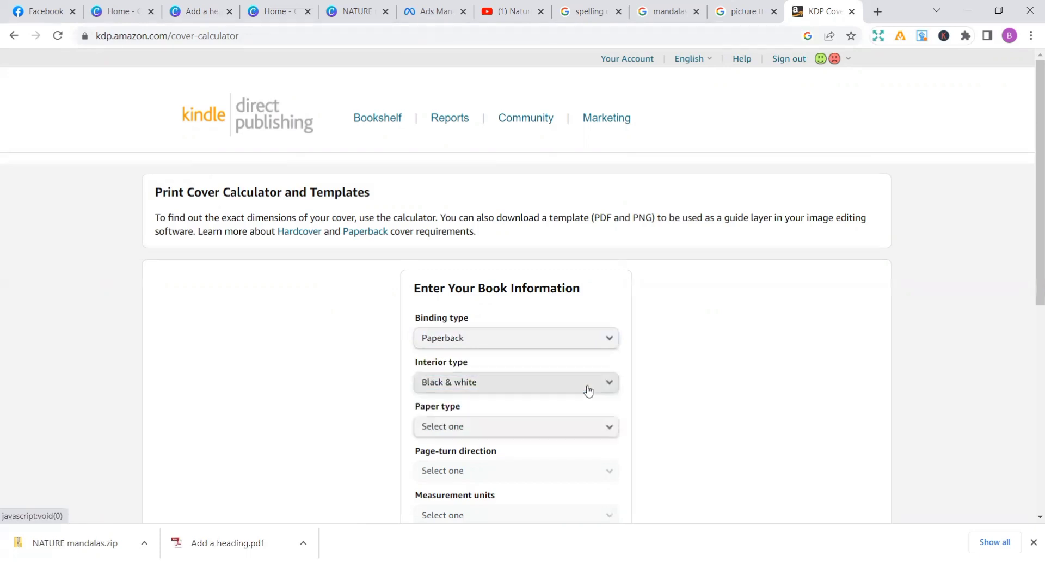
pyautogui.click(607, 425)
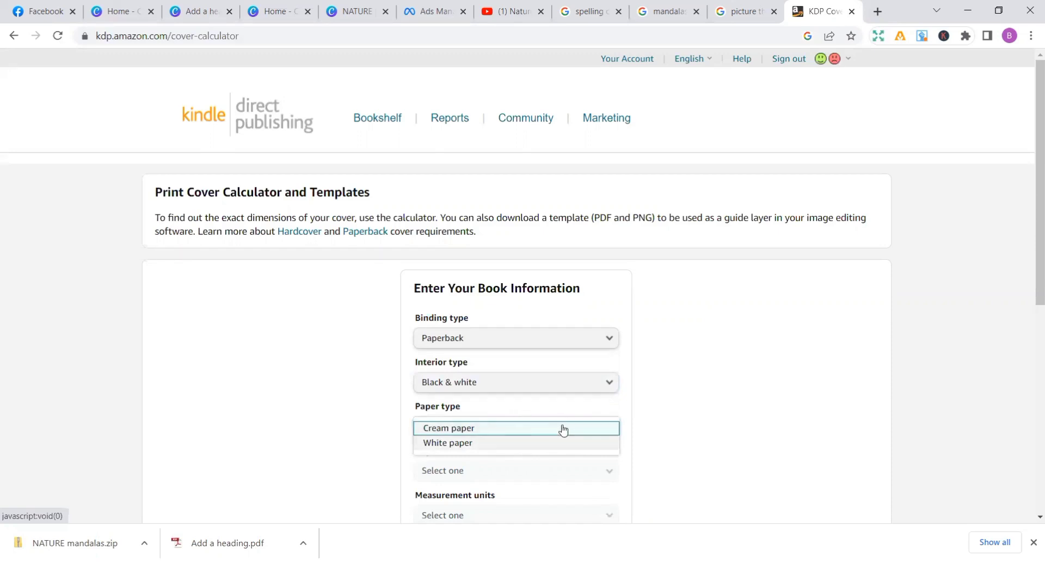
pyautogui.click(460, 443)
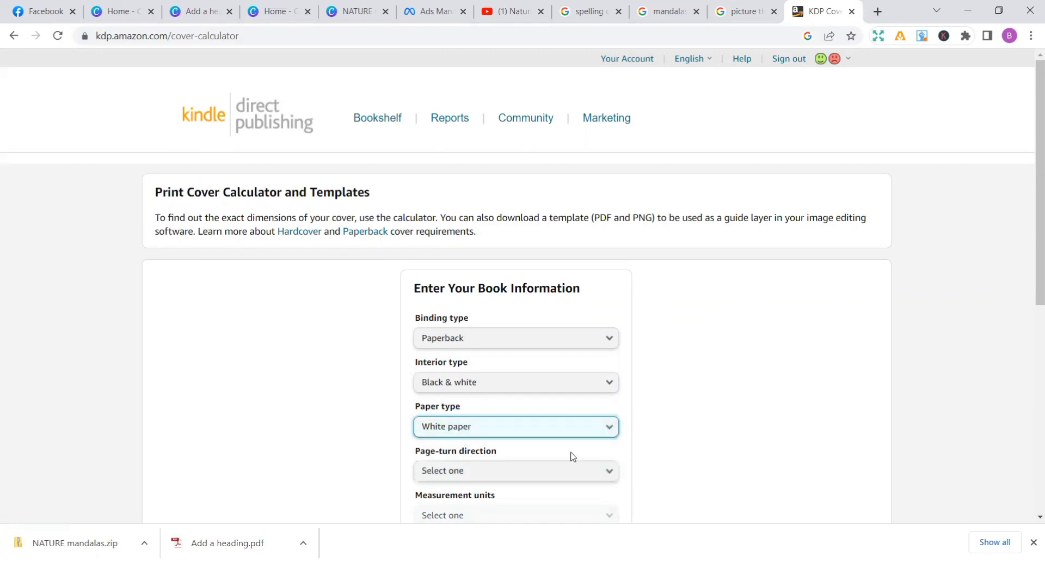
# Set the page-turn direction to Left to Right, measurement units to Inches and interior trim size to 8.5 x 11 in
pyautogui.click(609, 471)
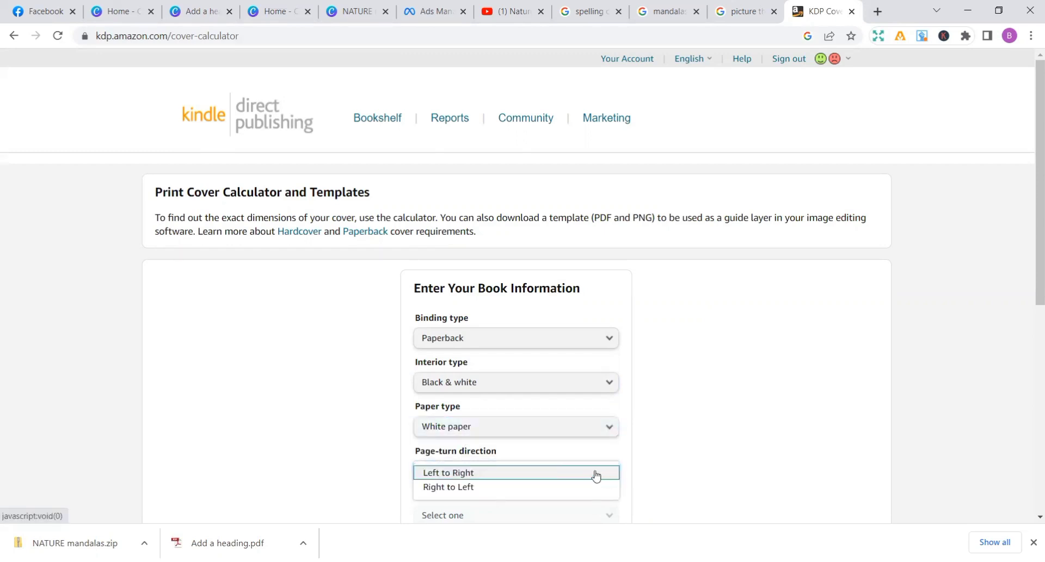
pyautogui.click(596, 474)
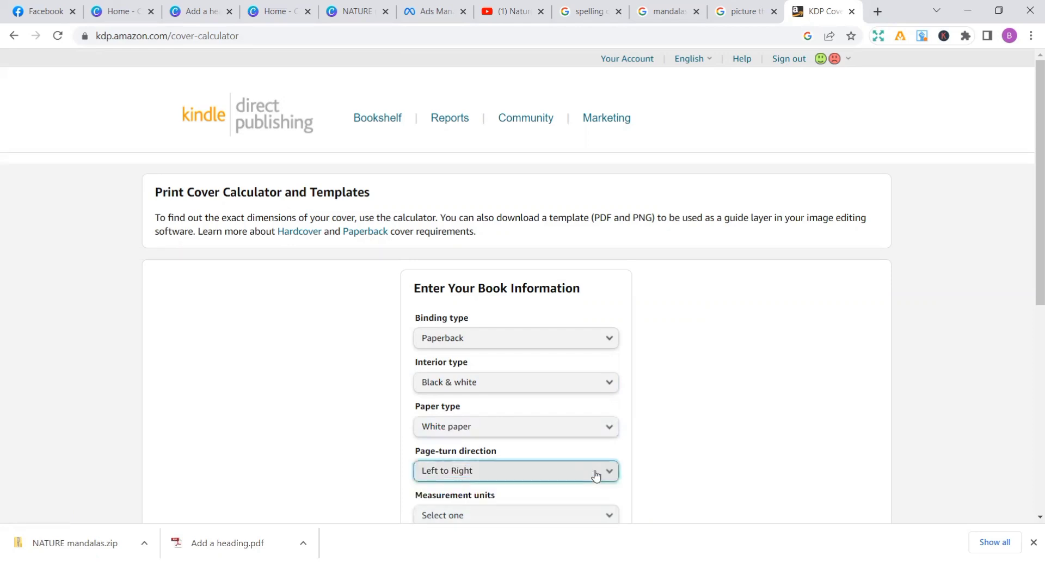
pyautogui.click(612, 520)
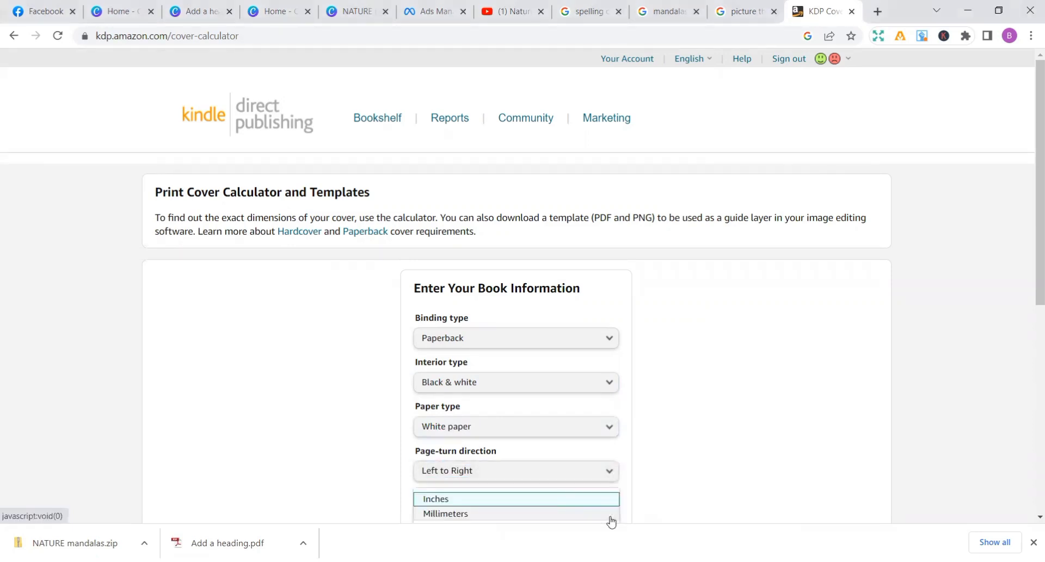
pyautogui.click(593, 503)
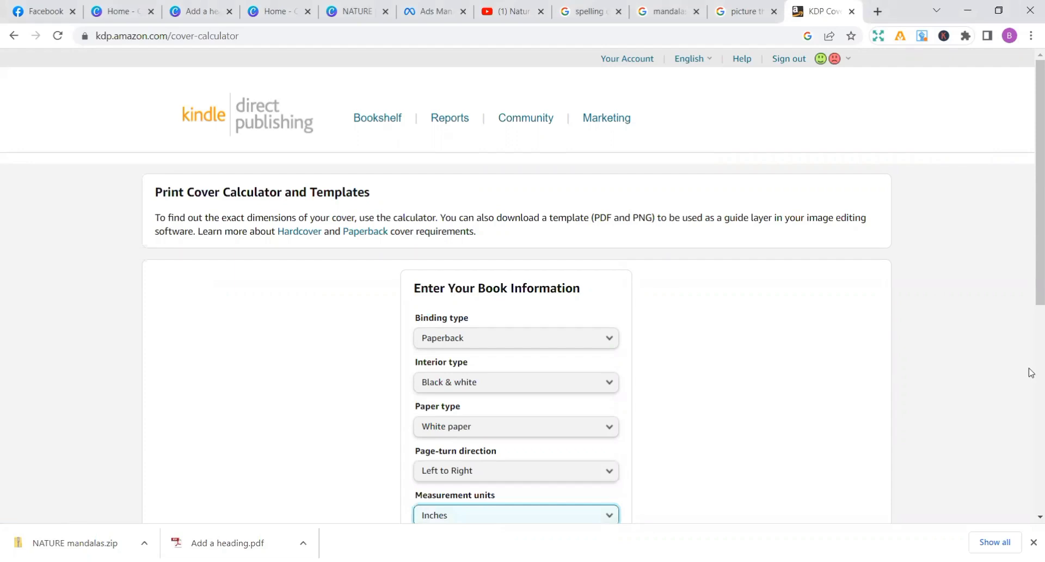
pyautogui.scroll(-7, 1030, 368)
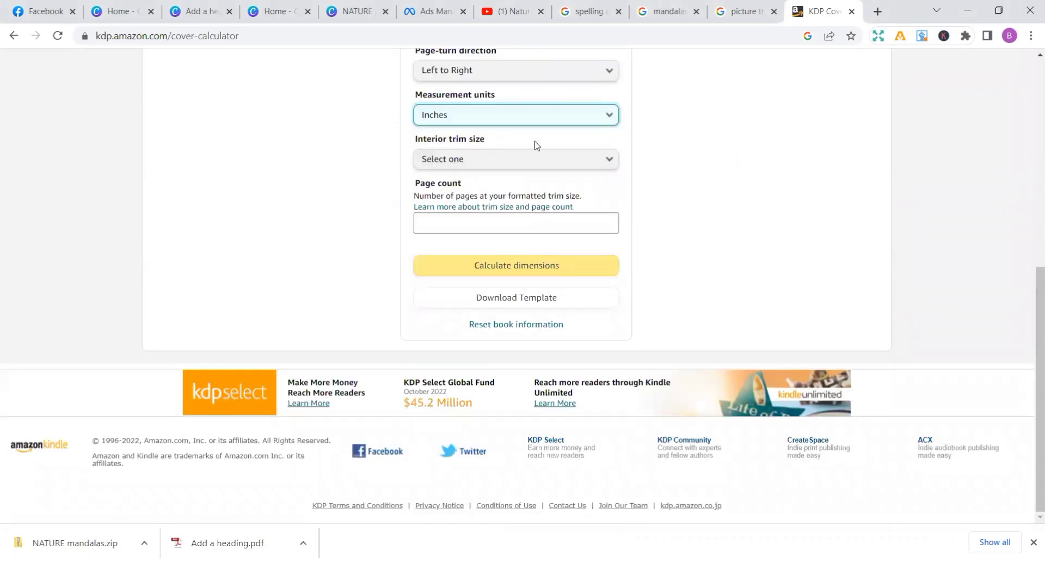
pyautogui.click(615, 159)
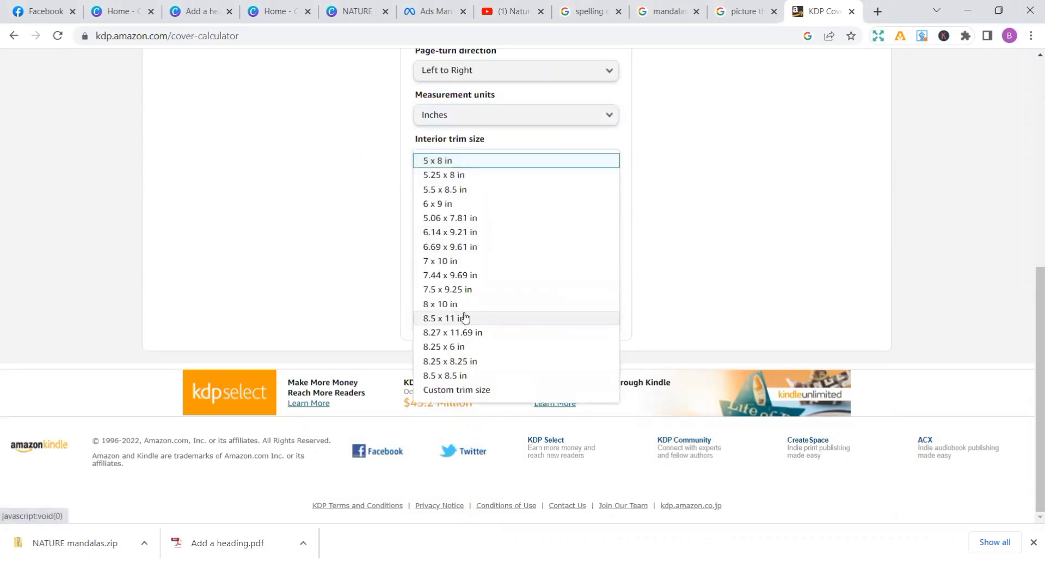
pyautogui.click(447, 318)
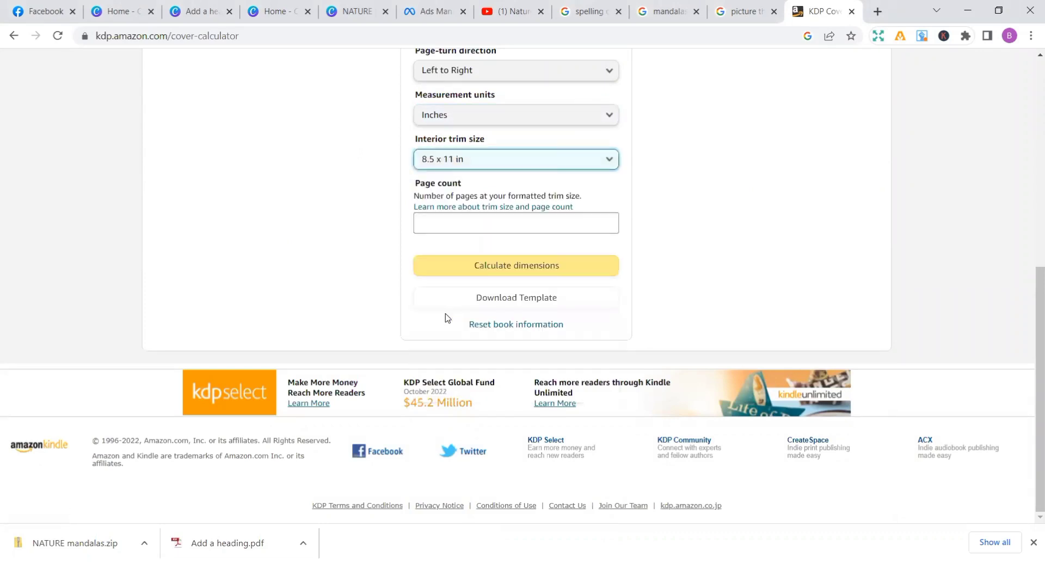
# Set the page count to 70, calculate the cover dimensions and download the cover template
pyautogui.click(458, 224)
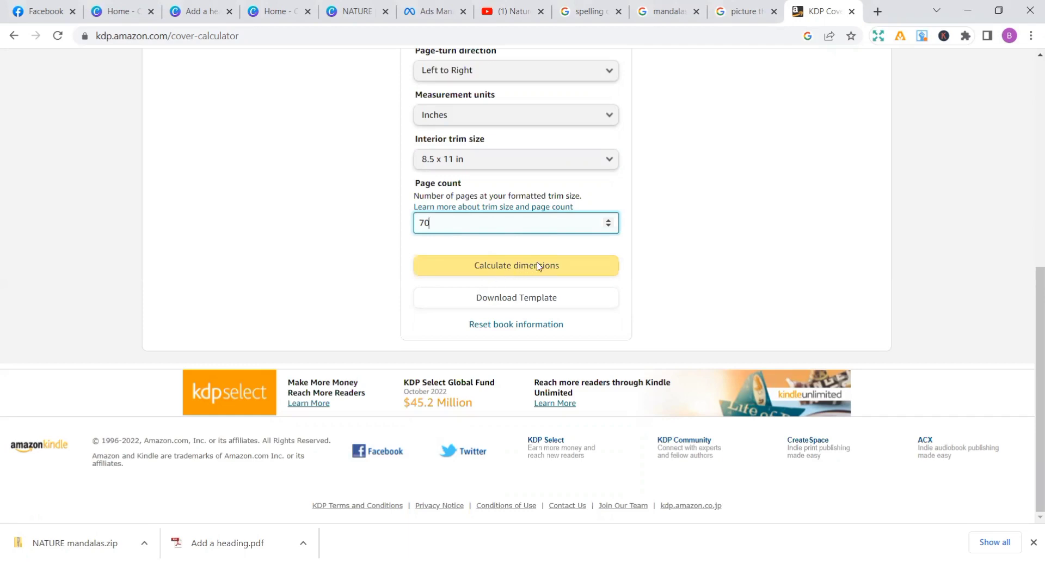
pyautogui.click(518, 271)
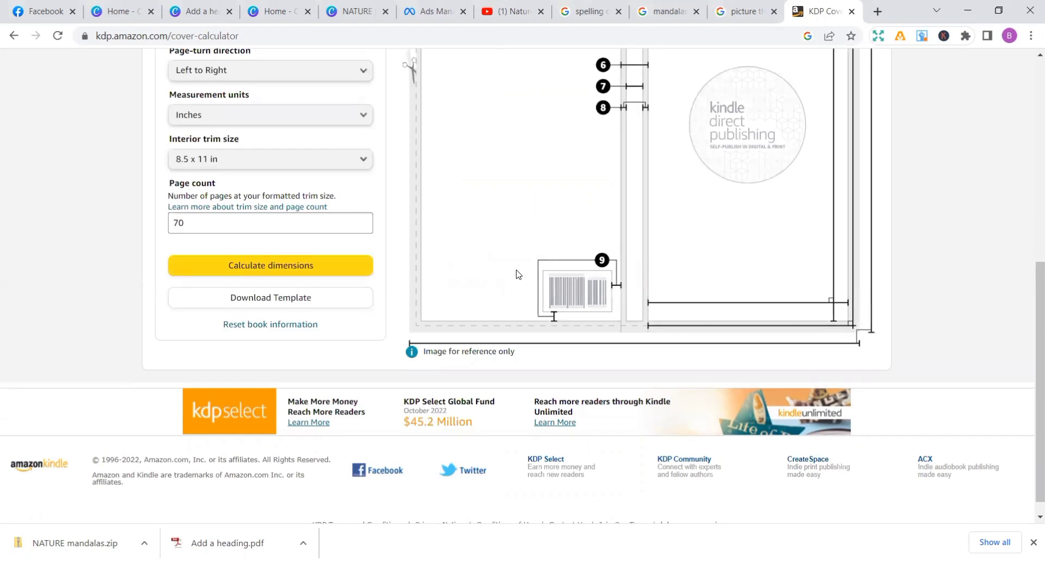
pyautogui.click(276, 300)
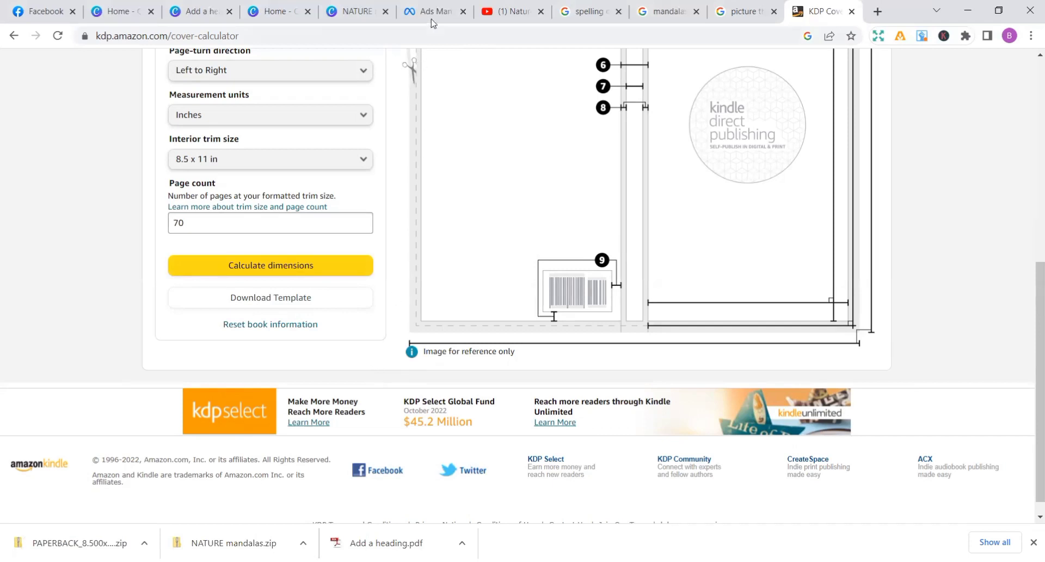
# Switch to Canva, import the PDF PAPERBACK_8.500x11.000_70_BW_WHITE_en_US from the mandalas folder and open it as a design
pyautogui.click(275, 10)
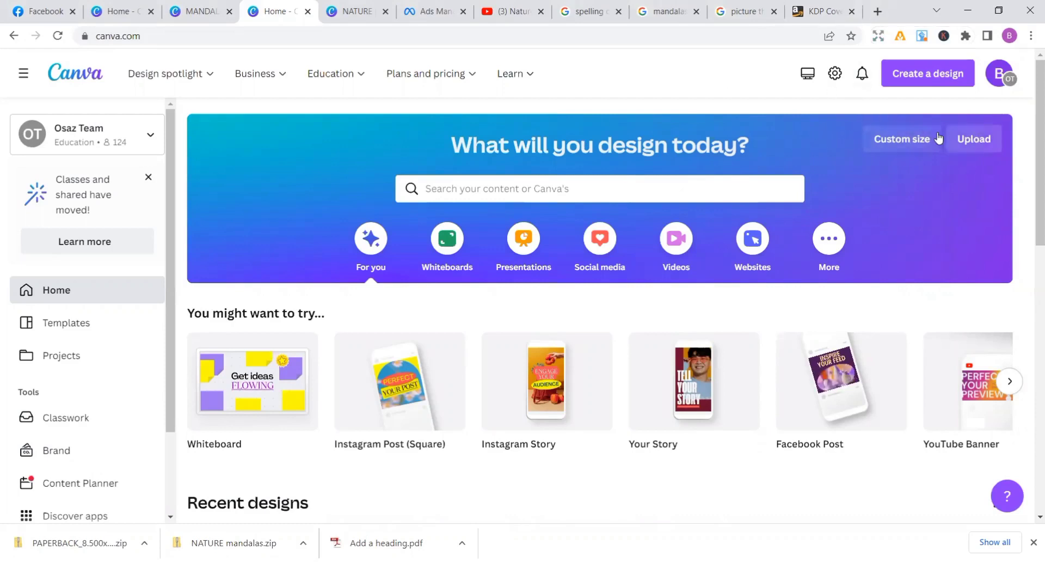
pyautogui.click(961, 138)
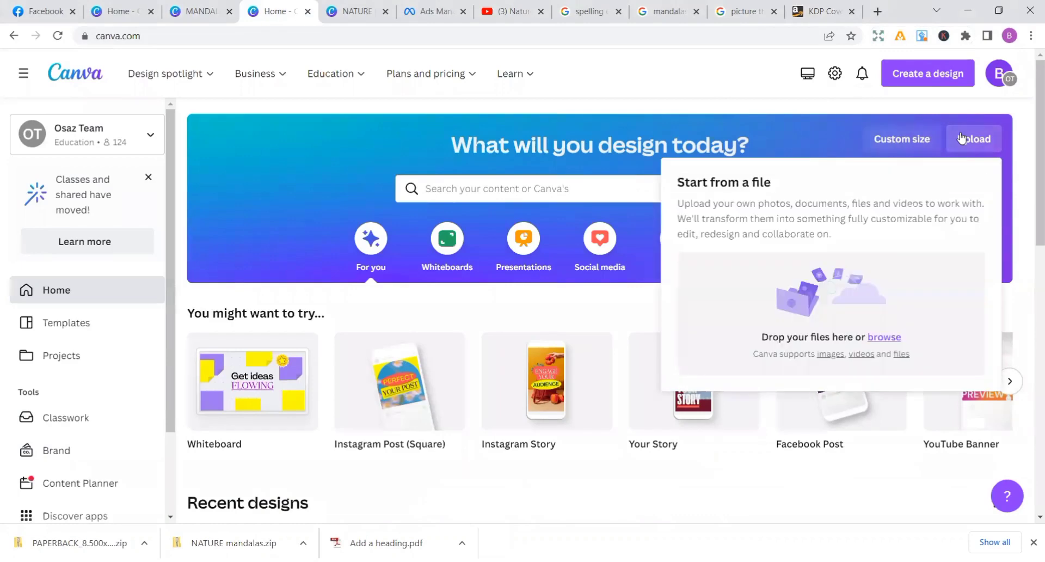
pyautogui.click(882, 338)
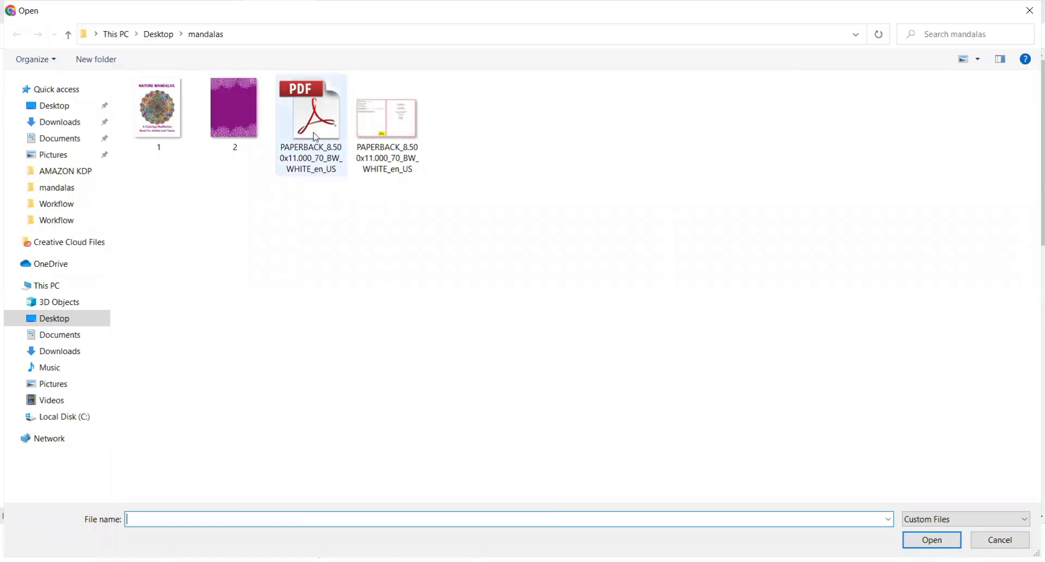
pyautogui.click(317, 138)
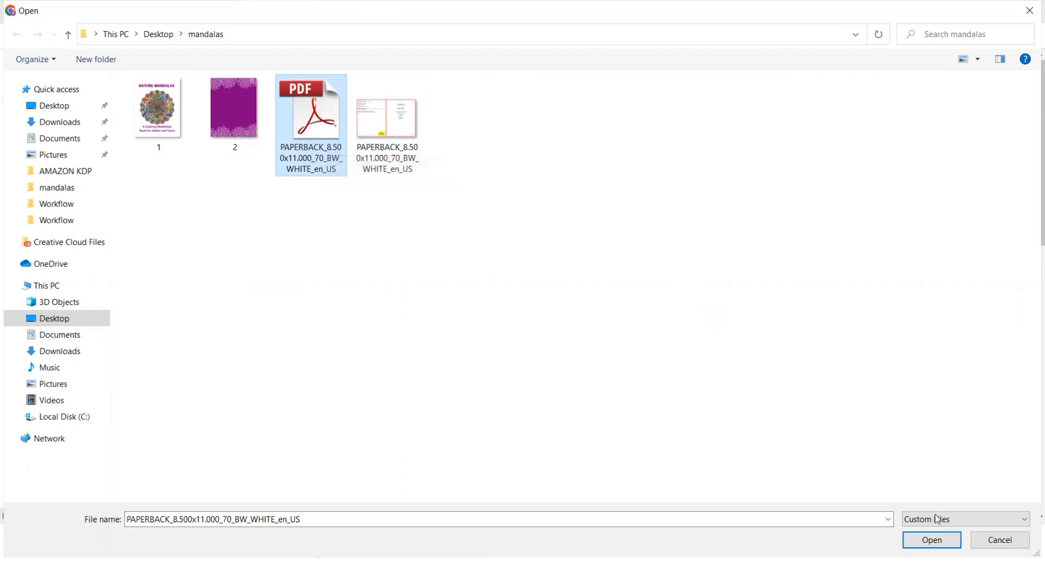
pyautogui.click(927, 542)
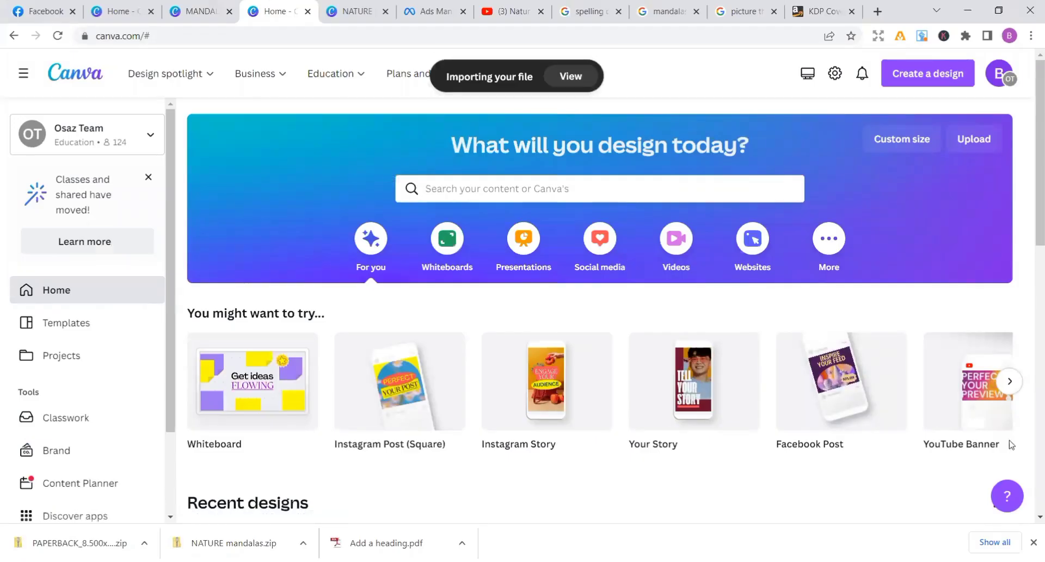
pyautogui.scroll(-8, 1030, 413)
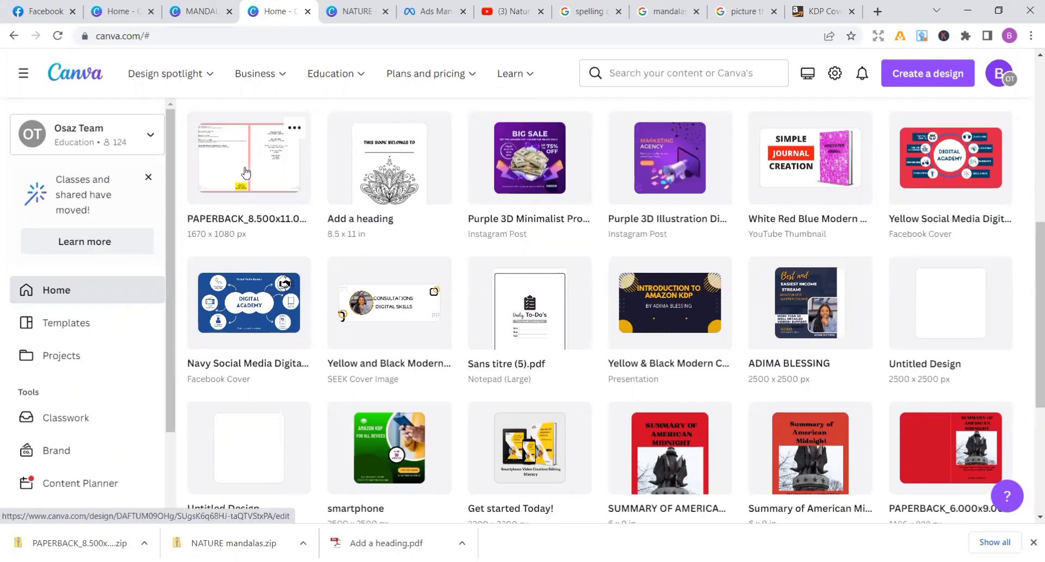
pyautogui.click(246, 173)
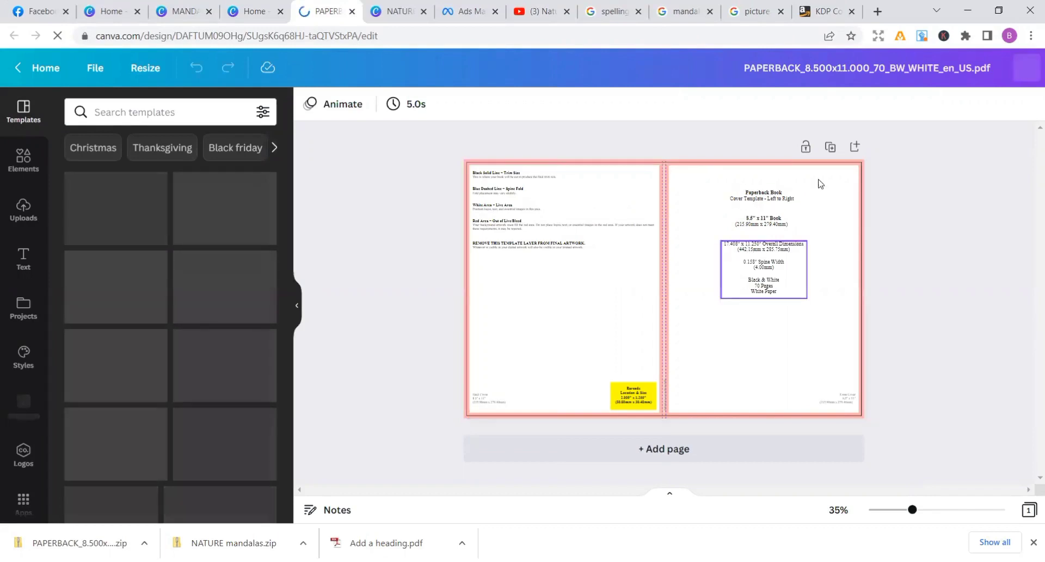
# Delete the front cover's template text: the Paperback Book heading, the 8.5" x 11" Book label, the dimensions and paper details, and the corner size label
pyautogui.click(757, 199)
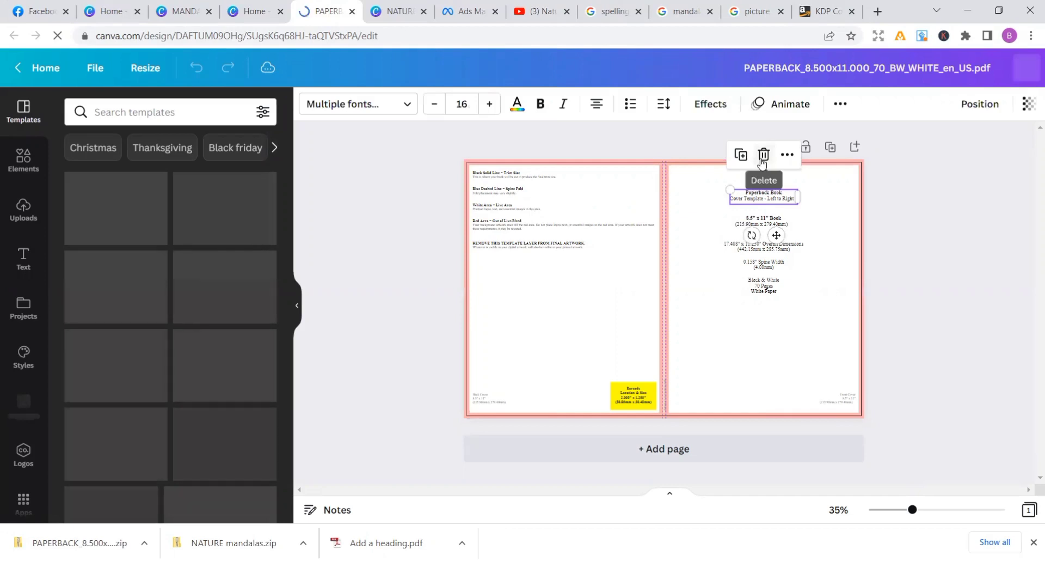
pyautogui.click(762, 156)
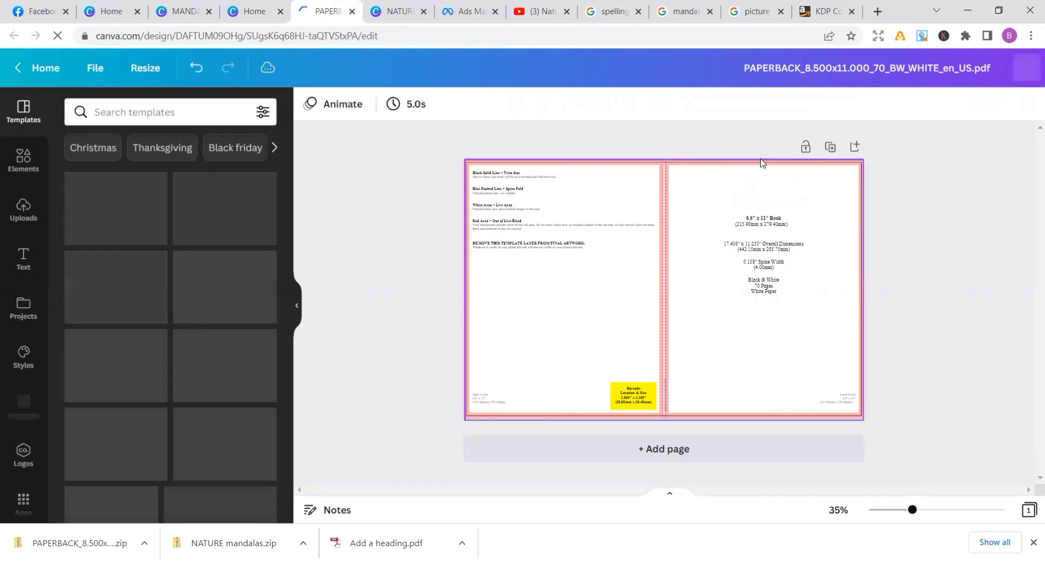
pyautogui.click(752, 223)
pyautogui.click(762, 178)
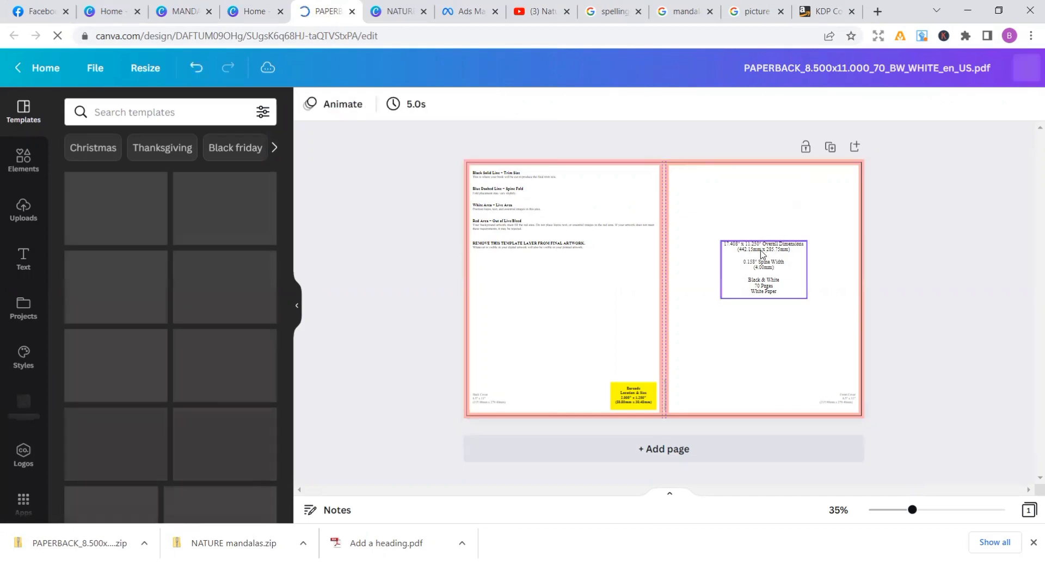
pyautogui.click(762, 254)
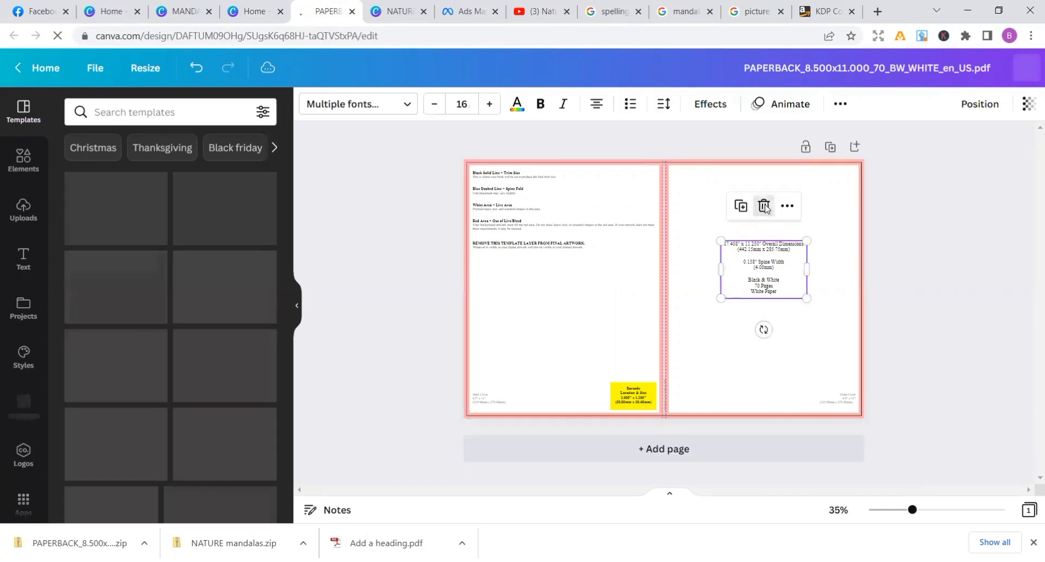
pyautogui.click(764, 206)
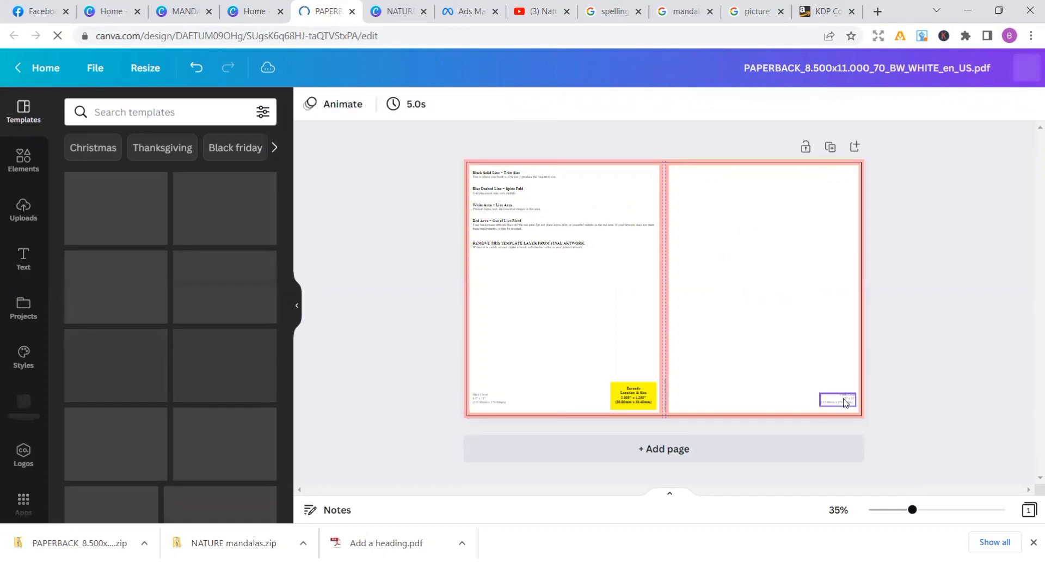
pyautogui.click(844, 402)
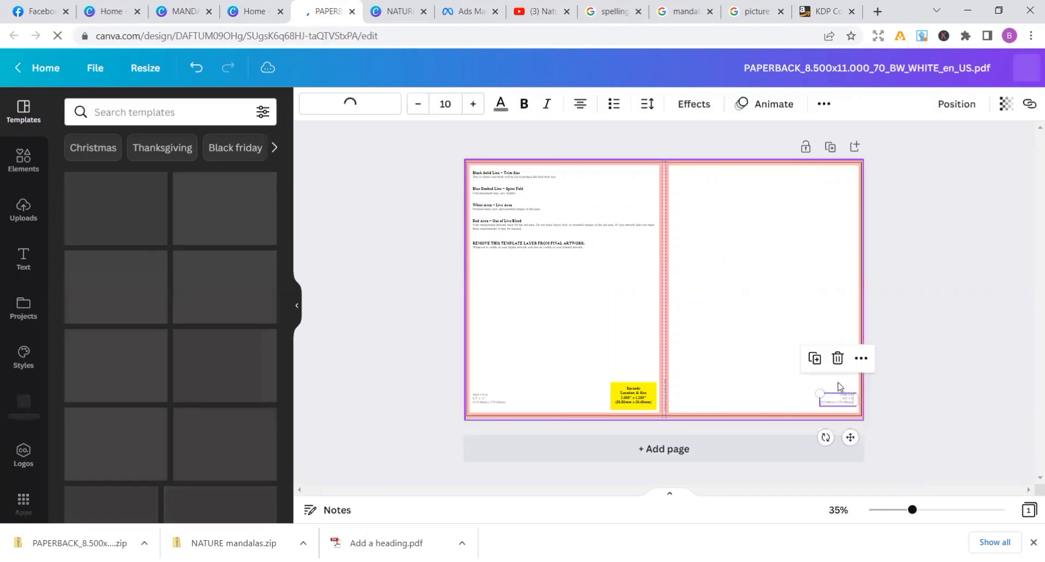
pyautogui.click(838, 359)
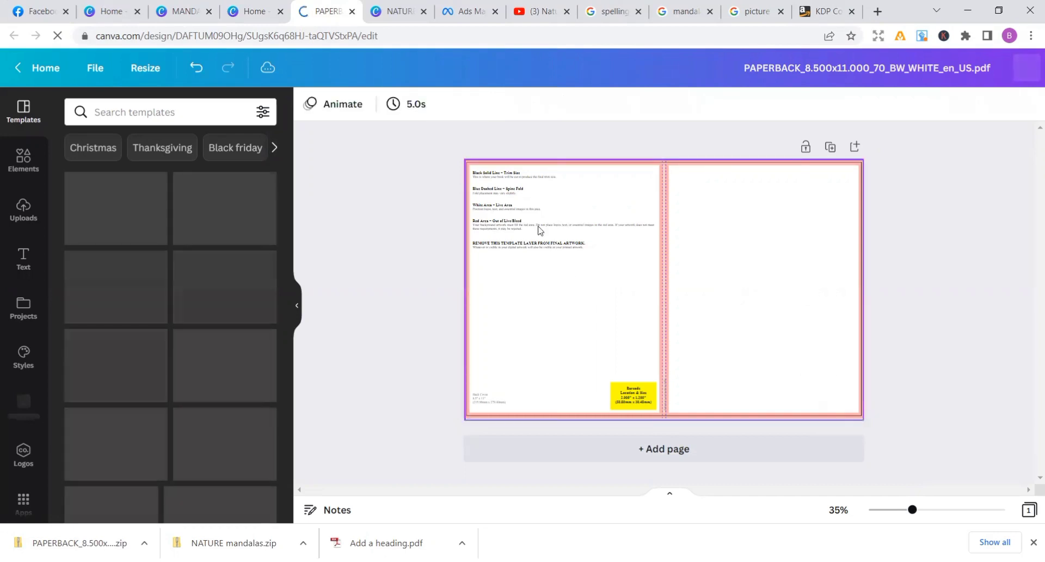
# Delete the Black Solid Line, Blue Dashed Line and White Area headings and their descriptions from the back cover
pyautogui.click(518, 181)
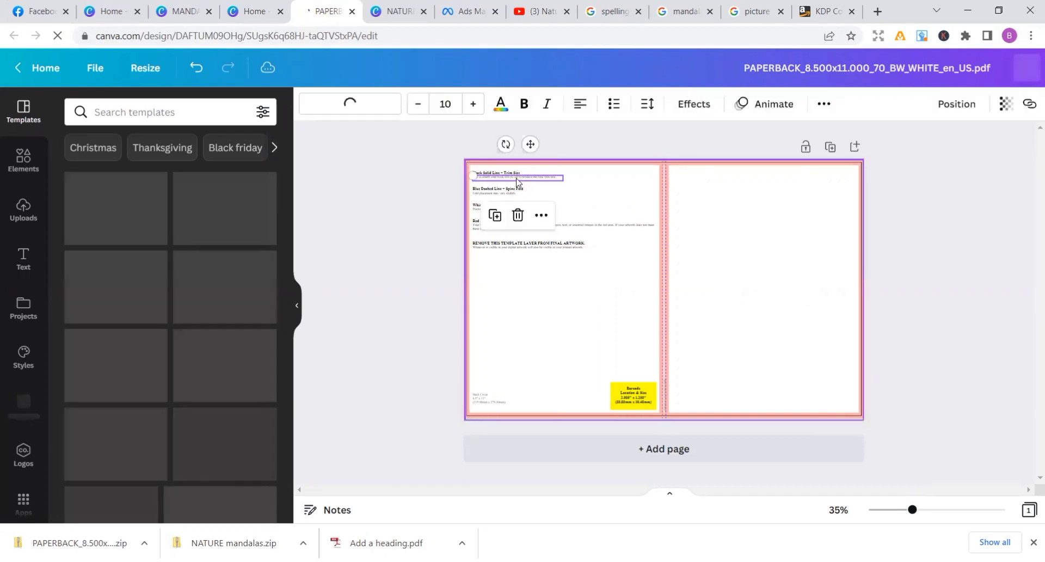
pyautogui.click(518, 215)
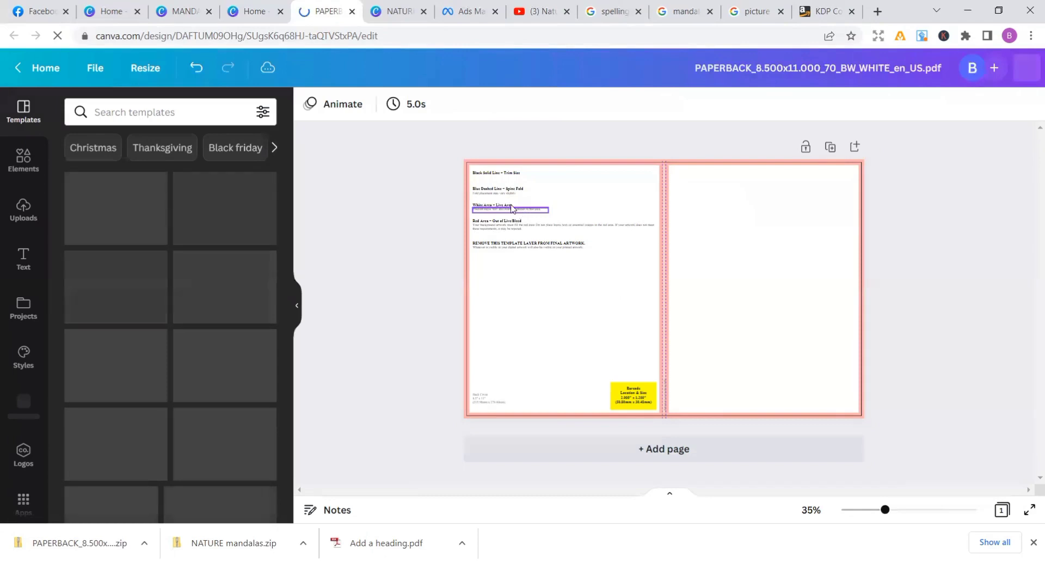
pyautogui.click(499, 173)
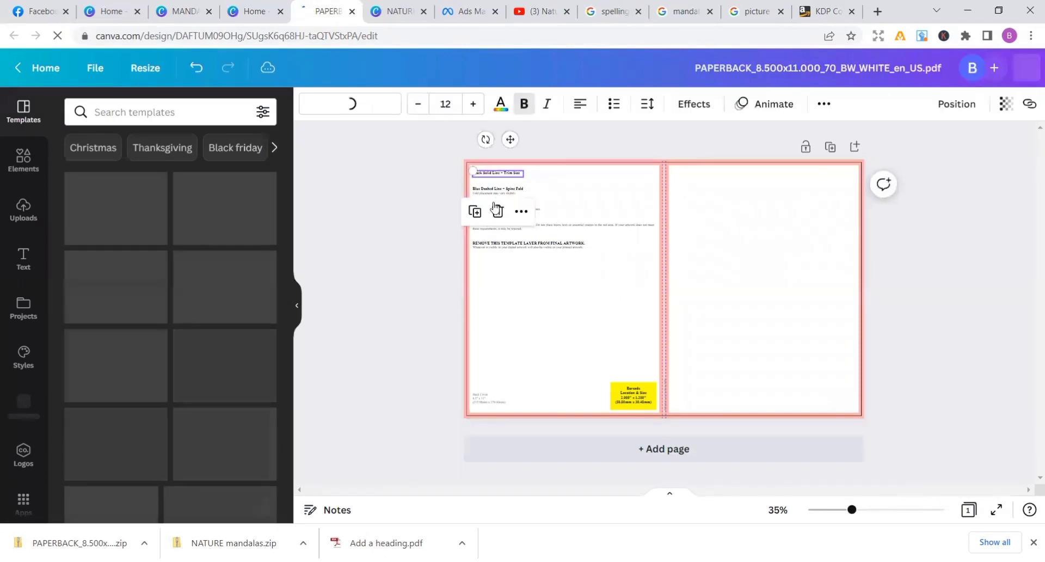
pyautogui.click(496, 211)
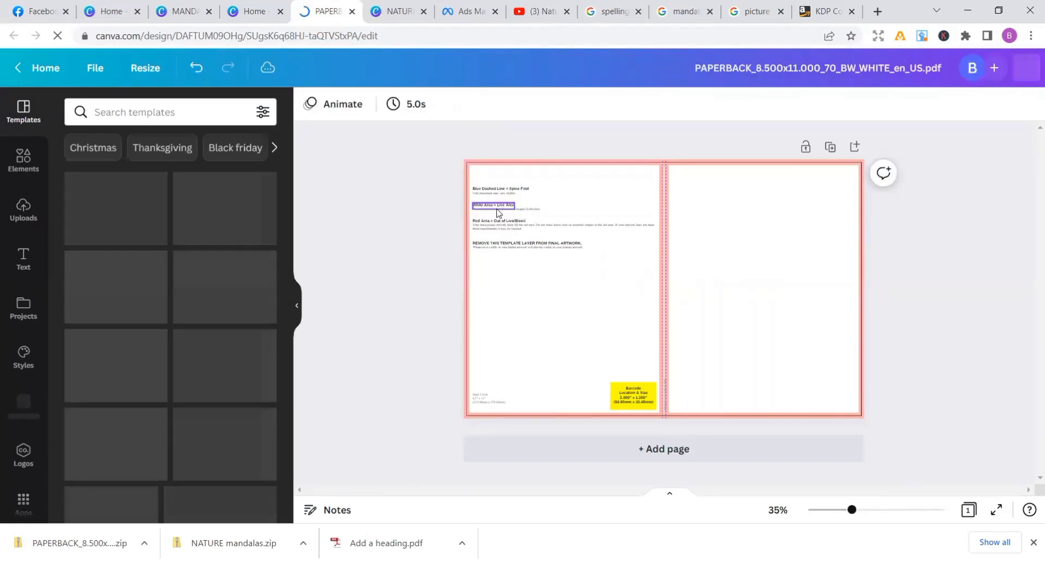
pyautogui.click(499, 213)
pyautogui.click(492, 169)
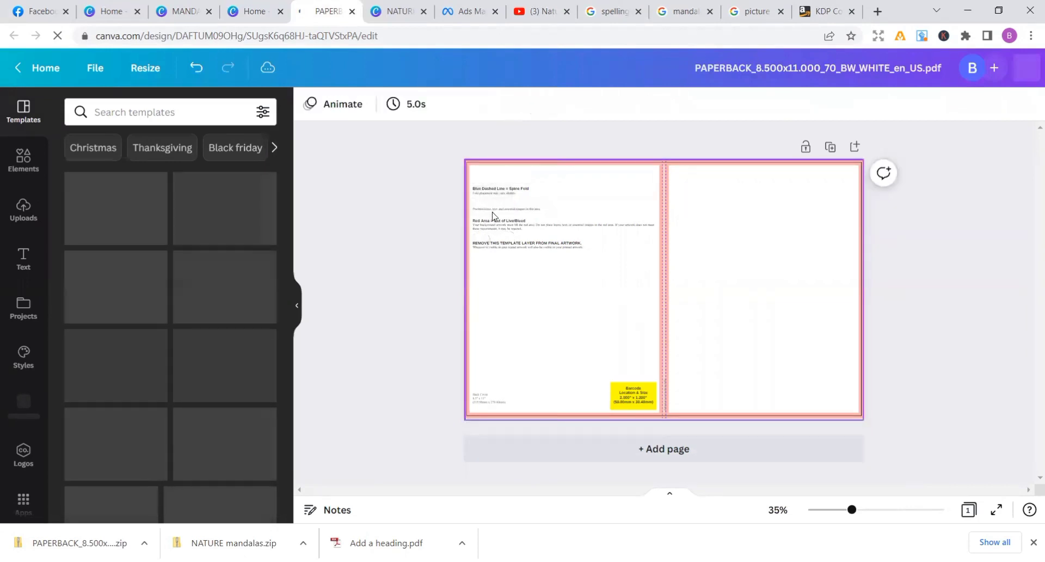
pyautogui.click(496, 189)
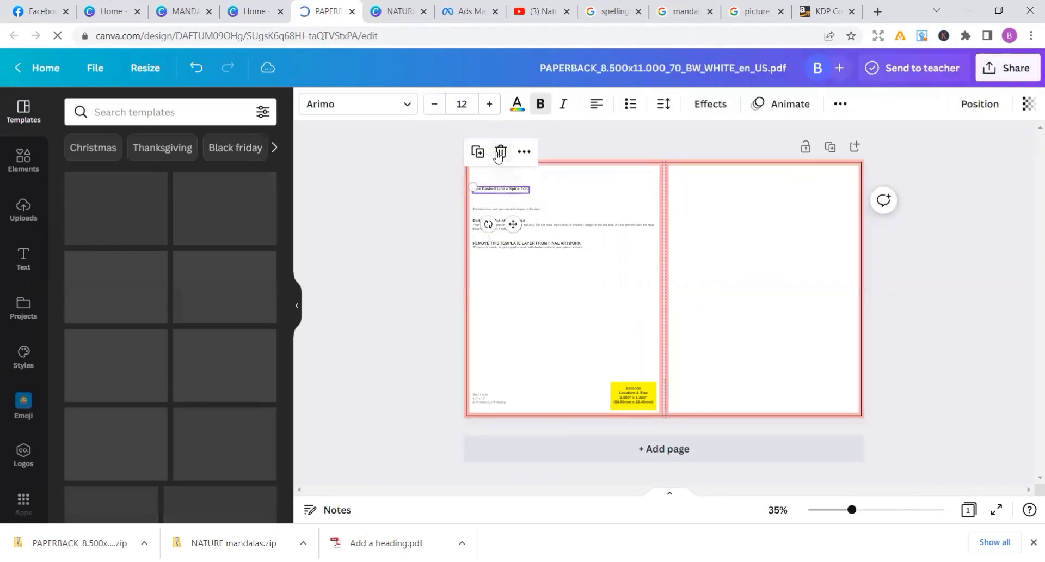
pyautogui.click(499, 154)
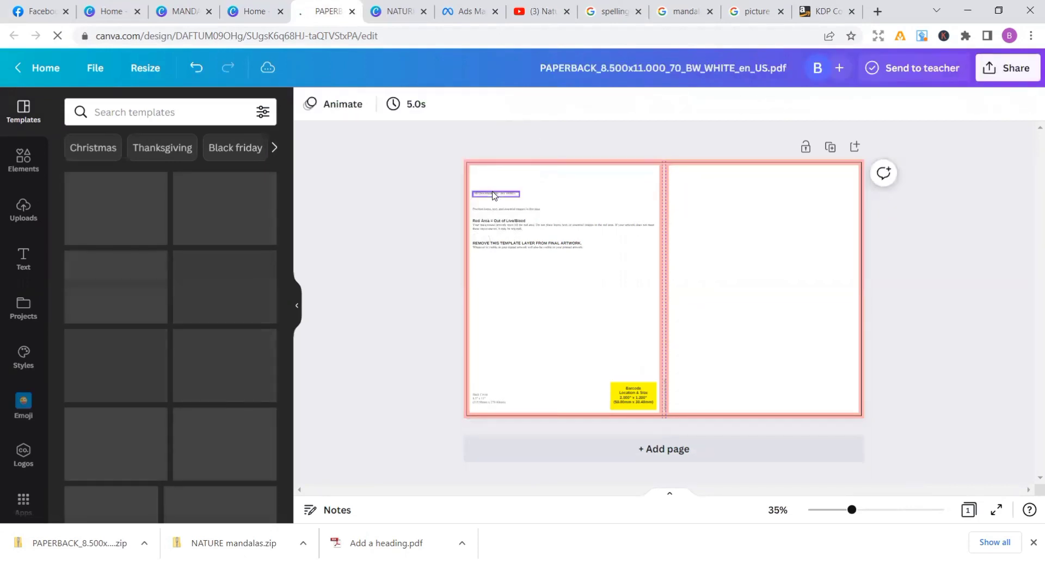
pyautogui.click(494, 195)
pyautogui.click(495, 157)
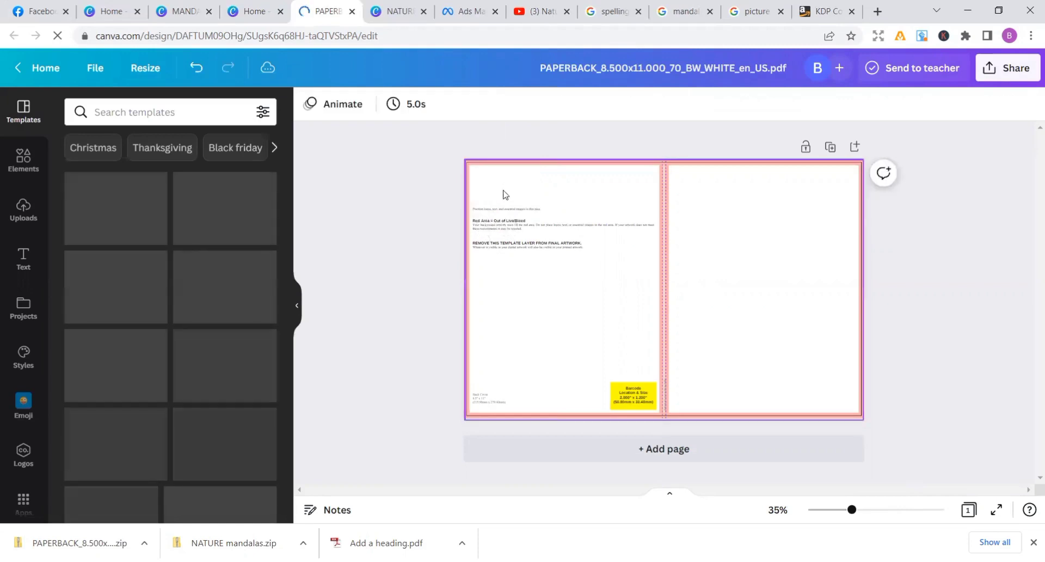
pyautogui.click(500, 210)
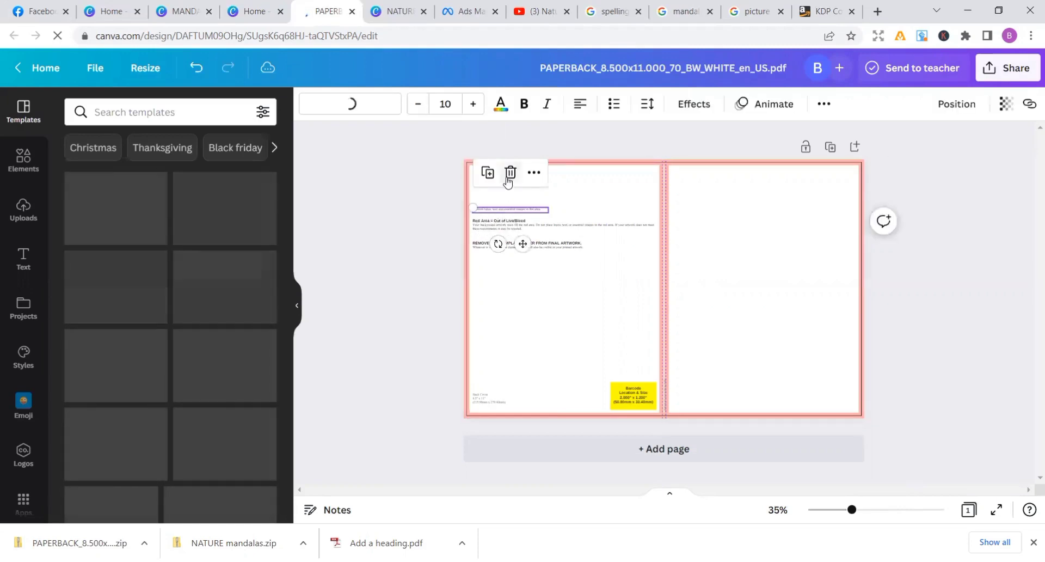
pyautogui.click(509, 173)
# Delete the Red Area note and the REMOVE THIS TEMPLATE LAYER note, including their descriptions, from the back cover
pyautogui.click(501, 228)
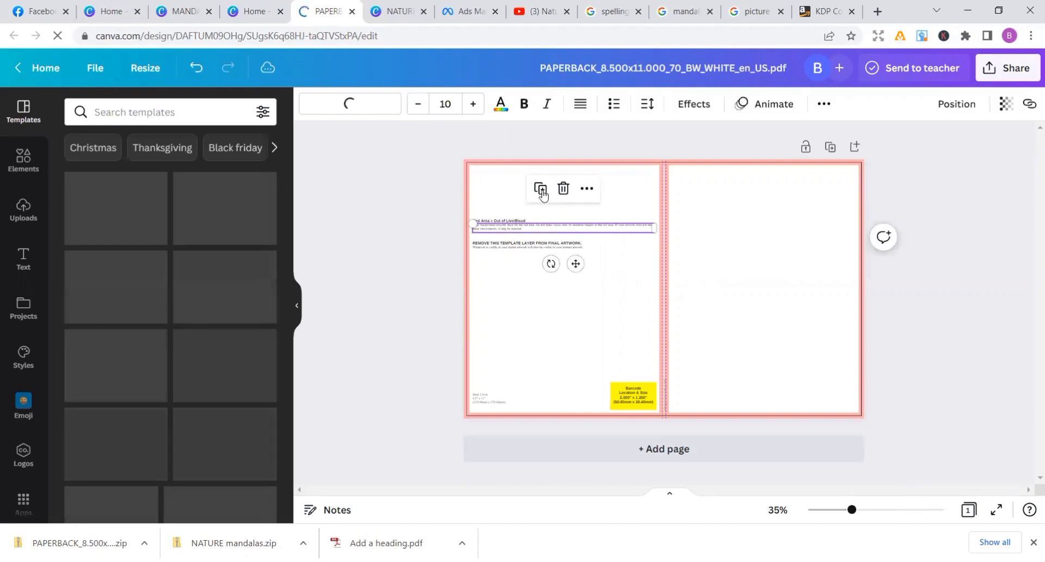
pyautogui.click(564, 188)
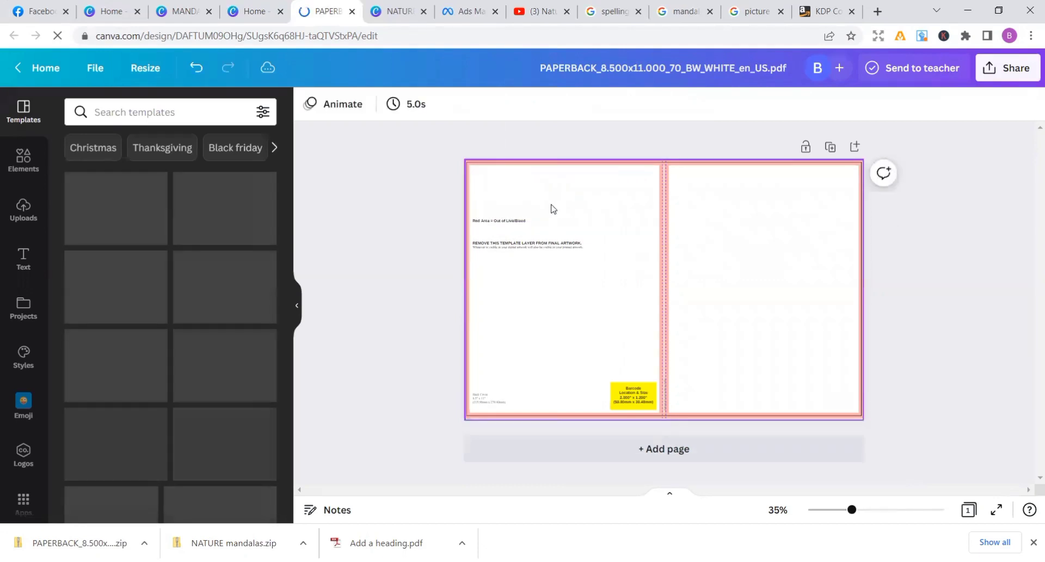
pyautogui.click(516, 221)
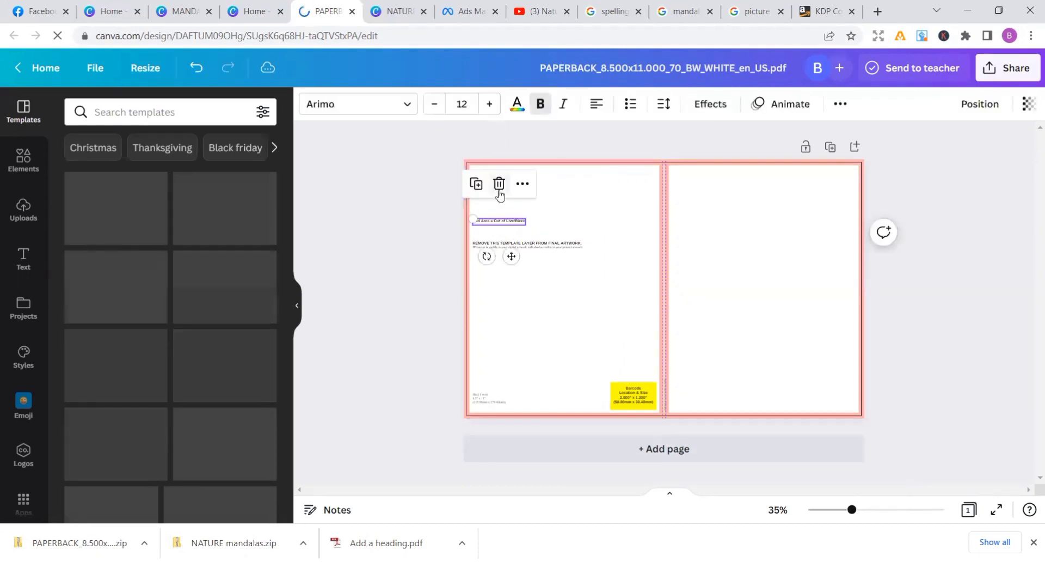
pyautogui.click(499, 183)
pyautogui.click(517, 243)
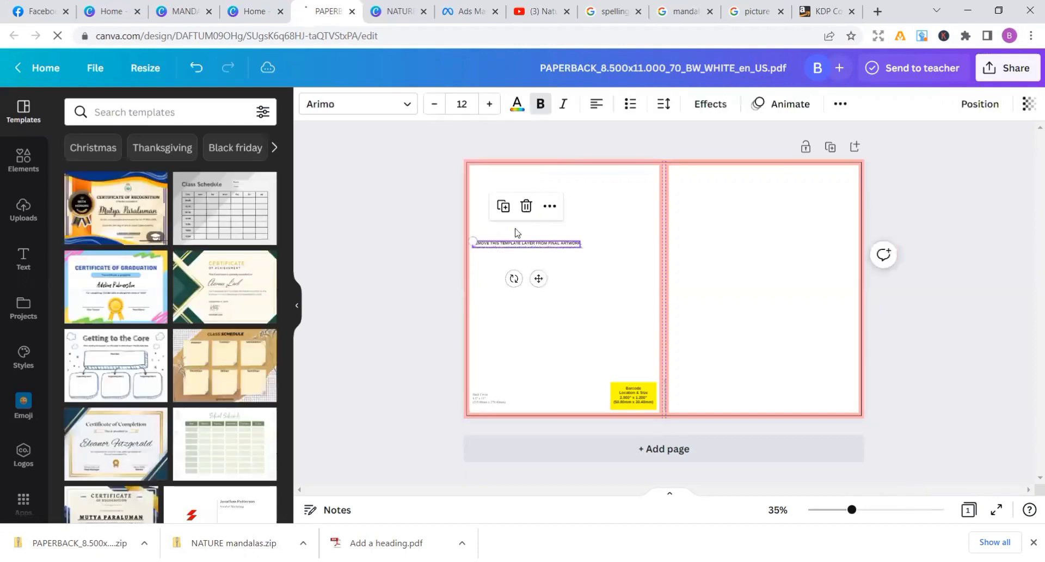
pyautogui.click(526, 206)
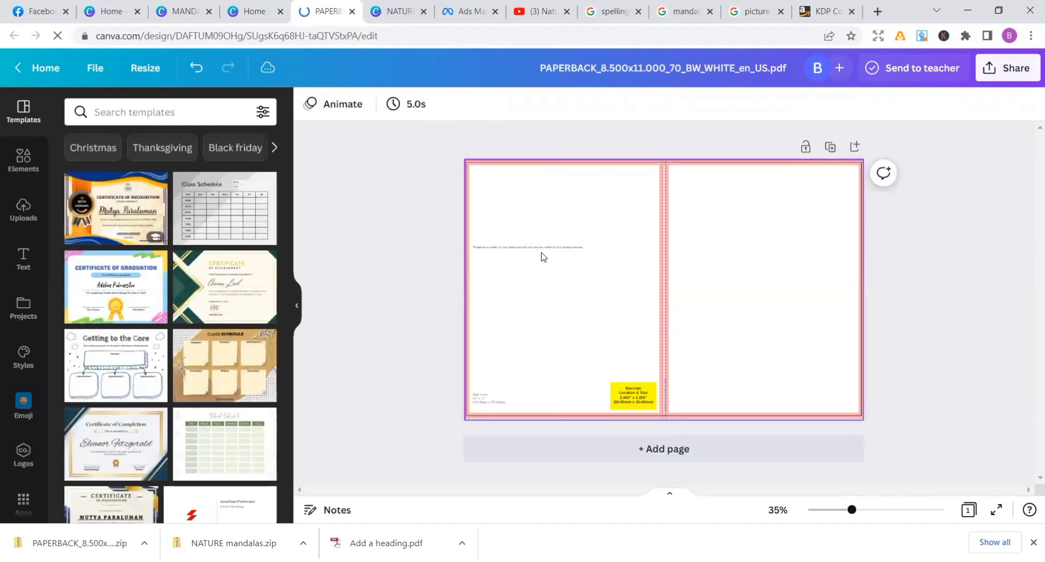
pyautogui.click(543, 249)
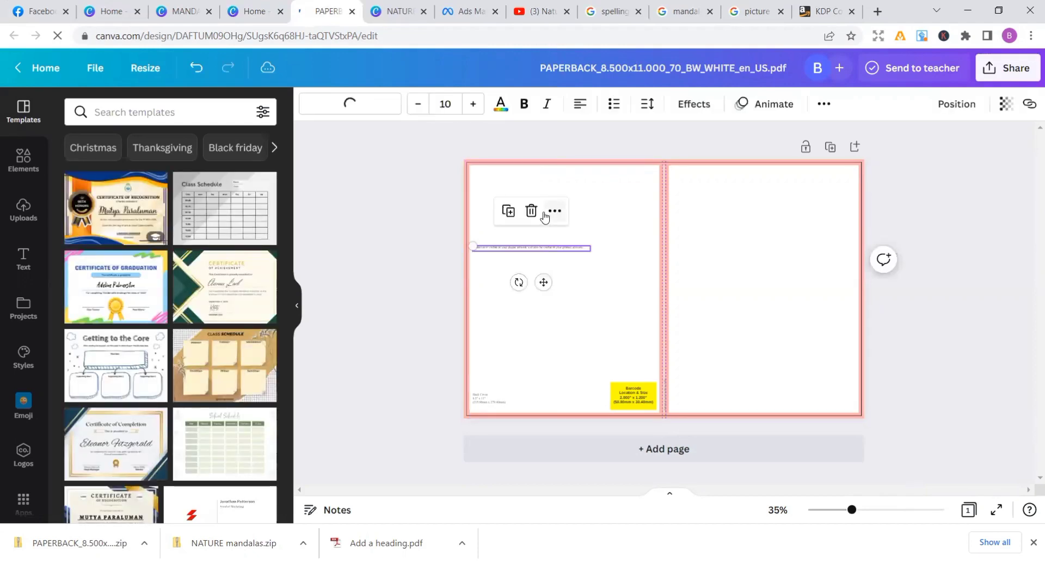
pyautogui.click(532, 211)
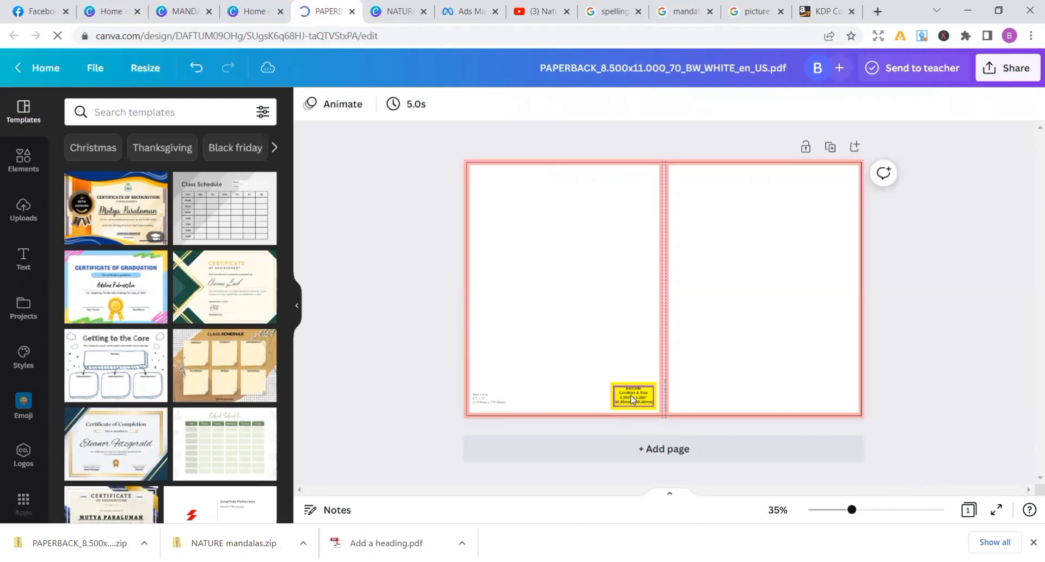
# Delete the text inside the yellow barcode box, the back cover's size label and the text box on the spine
pyautogui.click(630, 393)
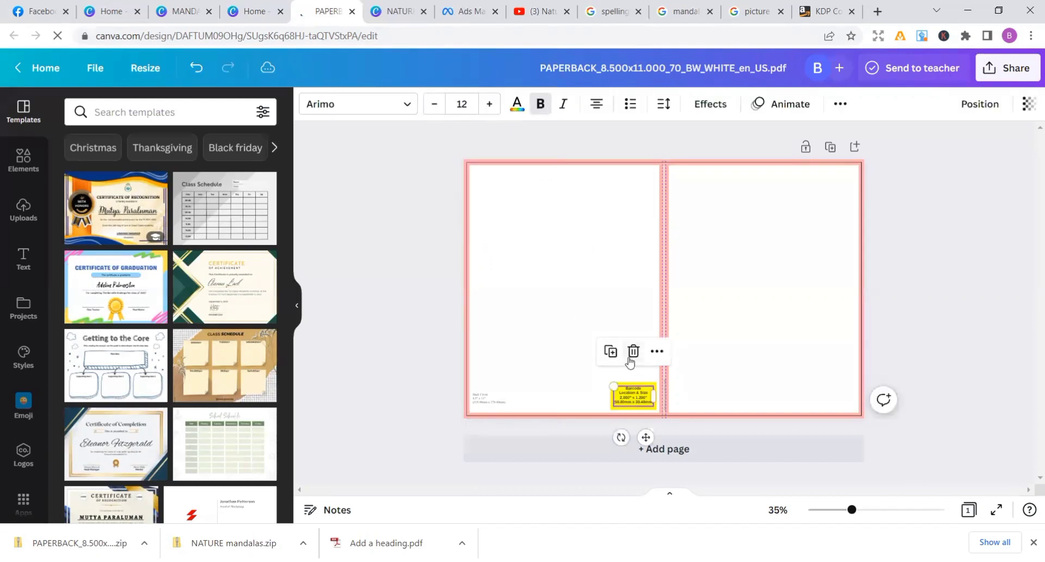
pyautogui.click(632, 350)
pyautogui.click(499, 403)
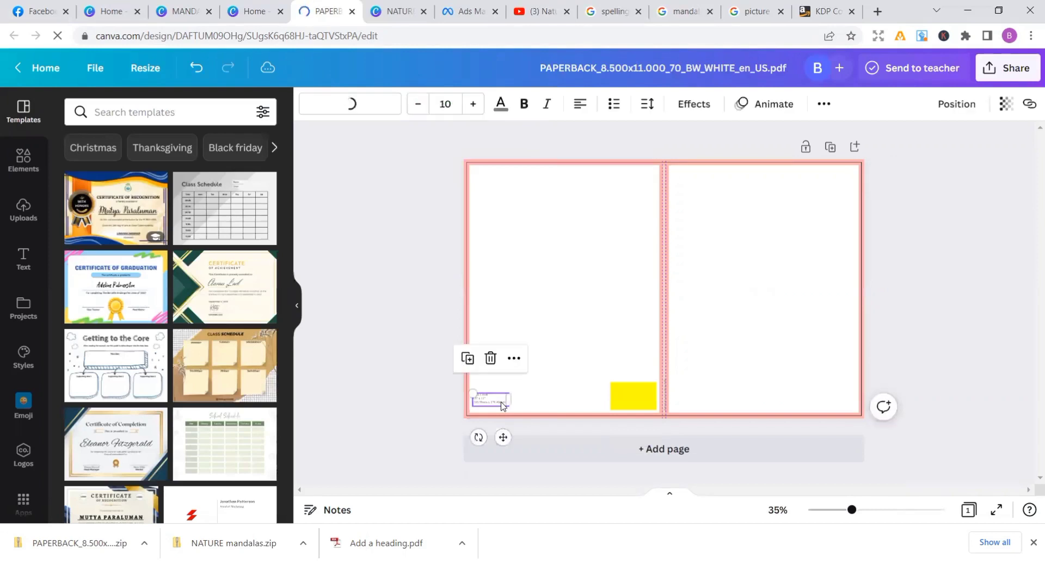
pyautogui.click(490, 361)
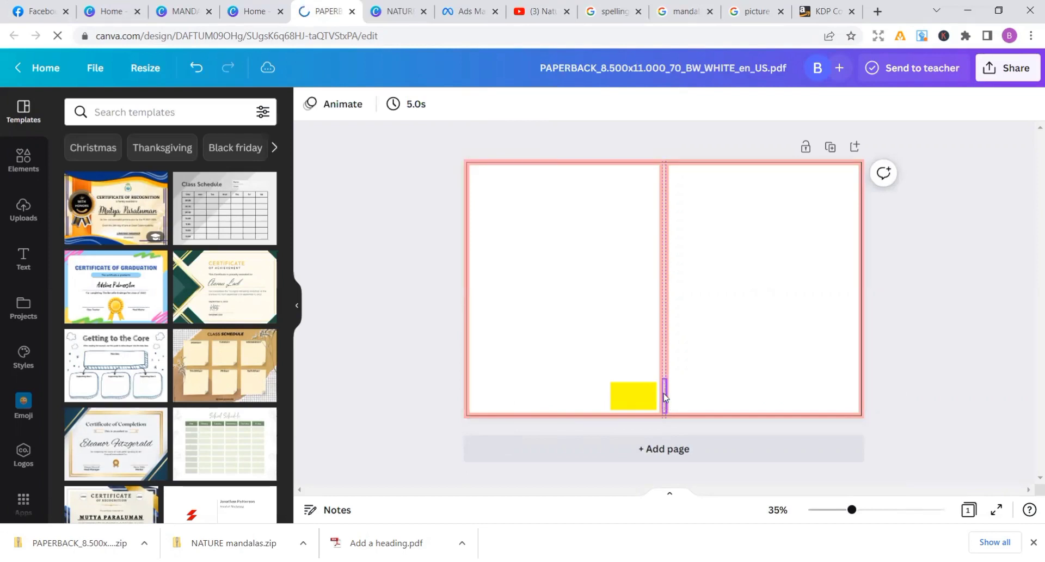
pyautogui.click(665, 396)
pyautogui.click(663, 343)
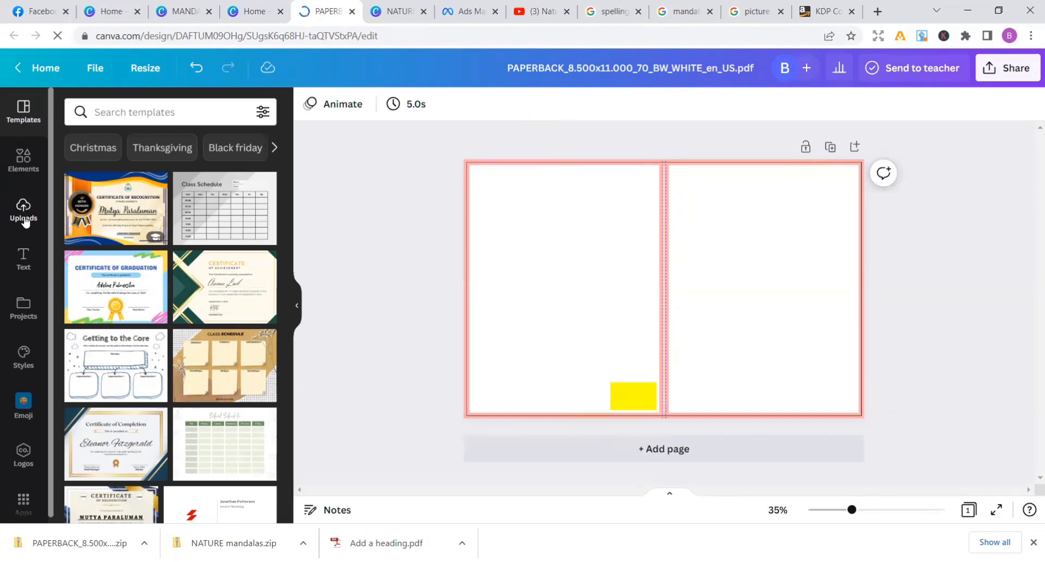
# Upload the front cover image 1 and the back cover image 2 from the mandalas folder
pyautogui.click(25, 222)
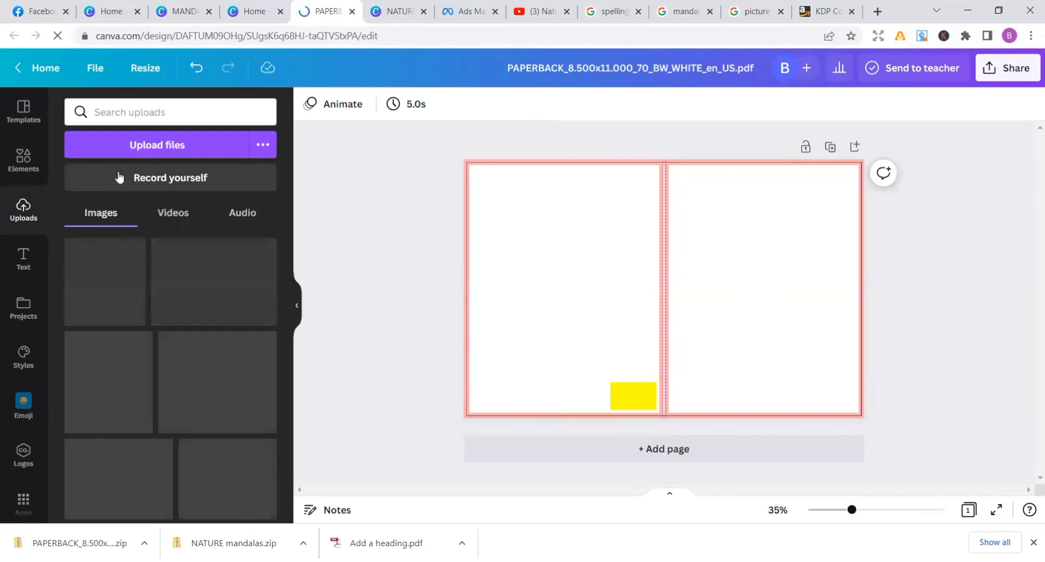
pyautogui.click(149, 147)
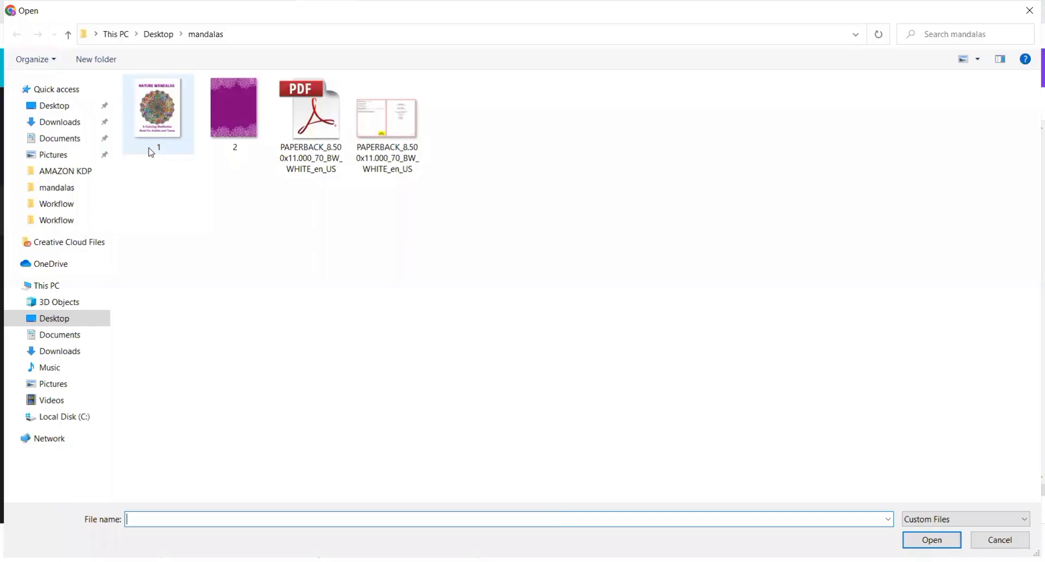
pyautogui.click(169, 102)
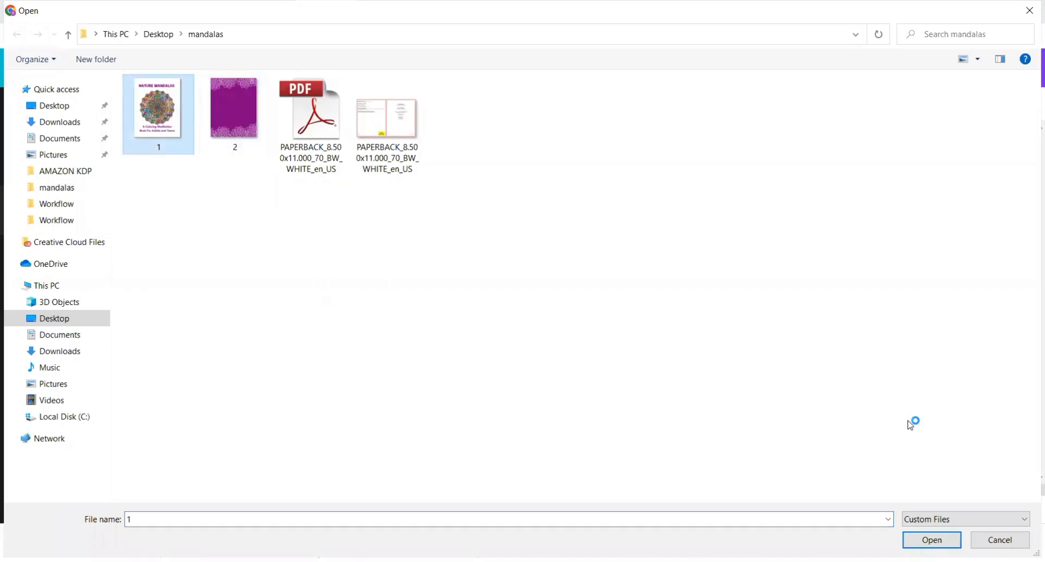
pyautogui.click(944, 541)
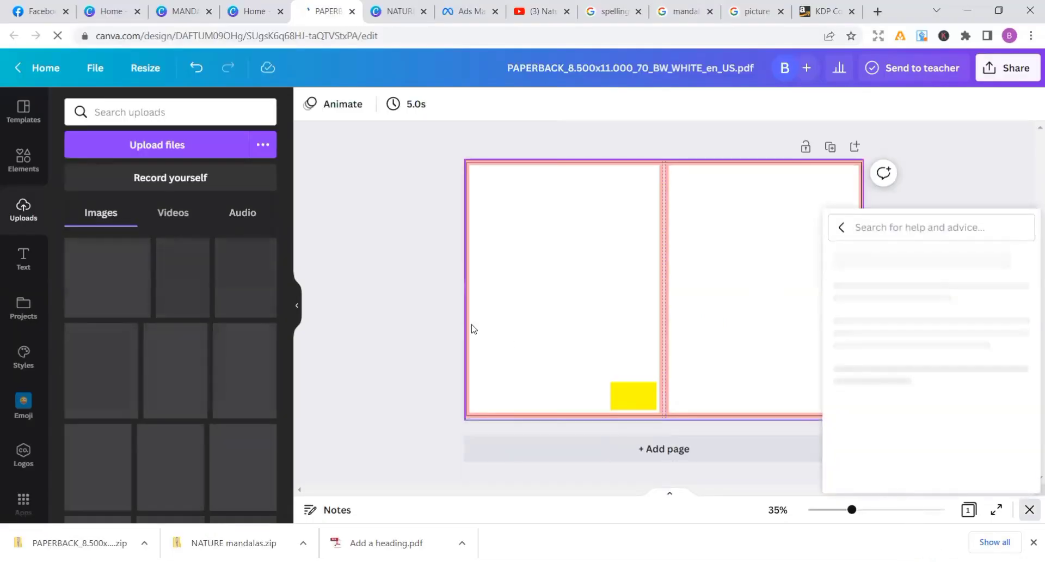
pyautogui.click(168, 144)
pyautogui.click(235, 120)
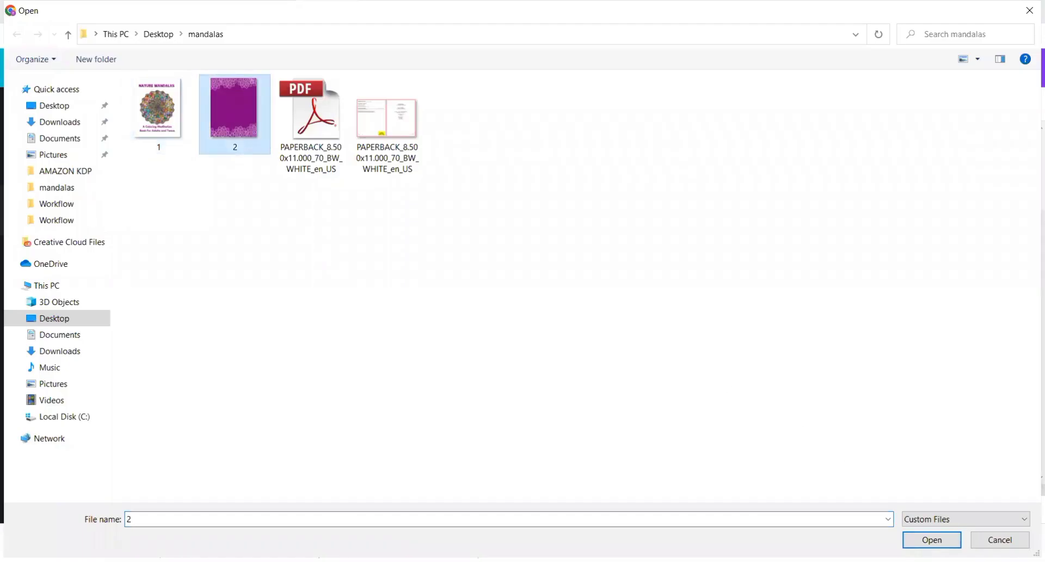
pyautogui.click(932, 540)
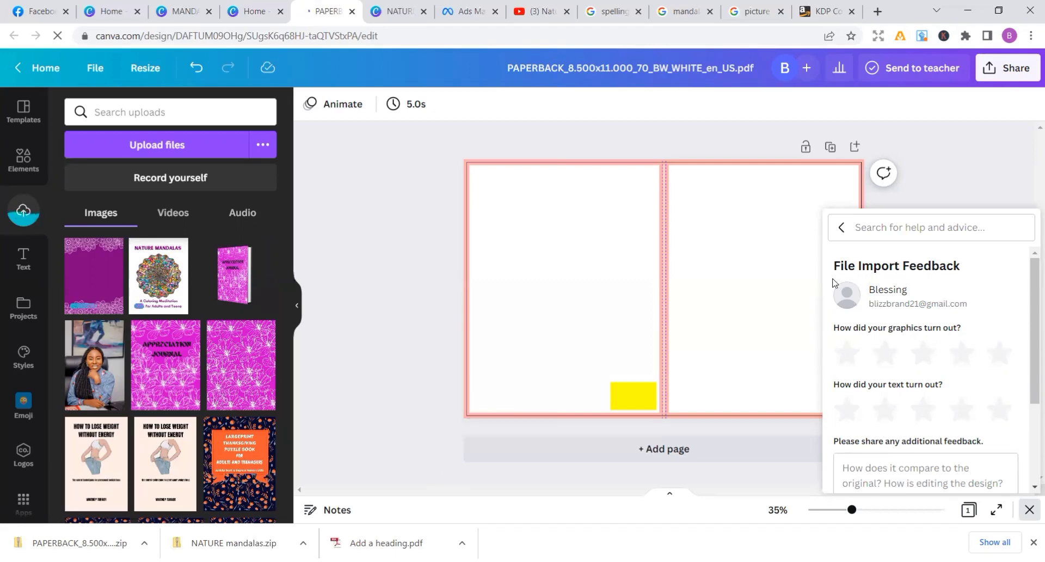
# Dismiss the File Import Feedback help panel covering the front cover area
pyautogui.click(817, 284)
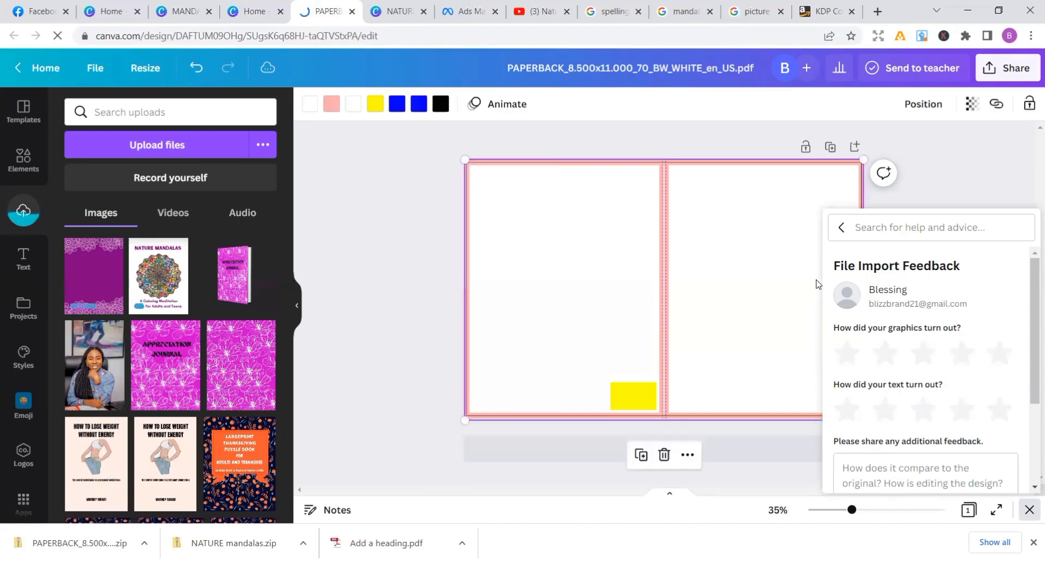
pyautogui.click(842, 228)
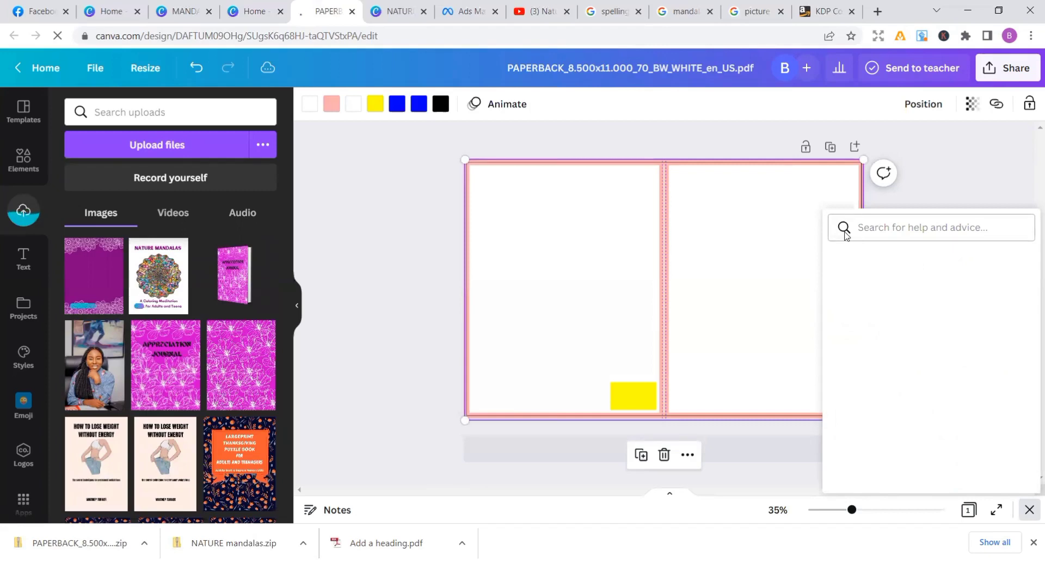
pyautogui.click(756, 364)
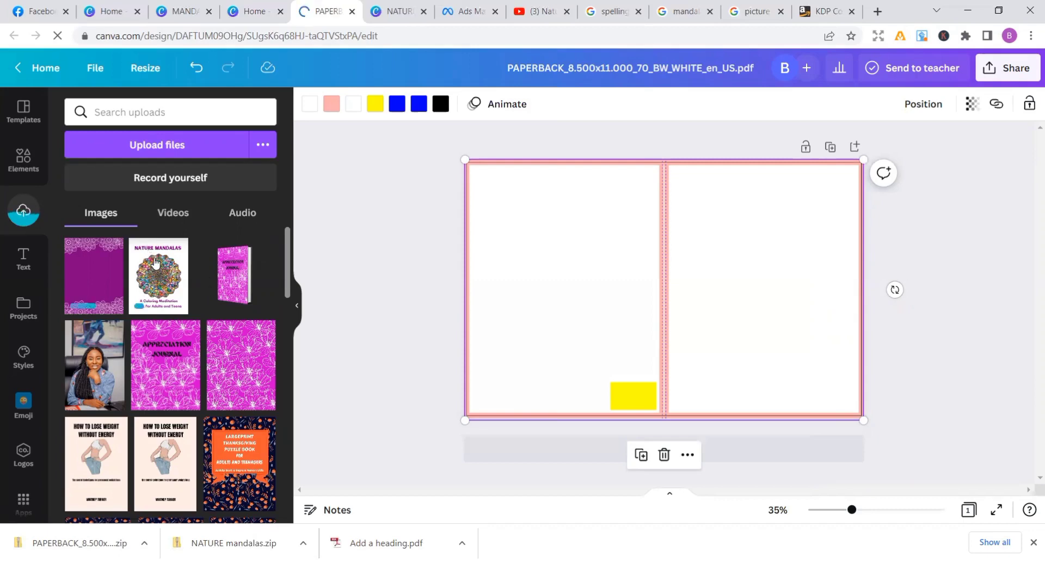
# Place the Nature Mandalas front cover image on the template's front cover area, aligned with the spine and the page's top edge
pyautogui.moveTo(155, 263); pyautogui.dragTo(449, 249)
pyautogui.moveTo(734, 208); pyautogui.dragTo(688, 191)
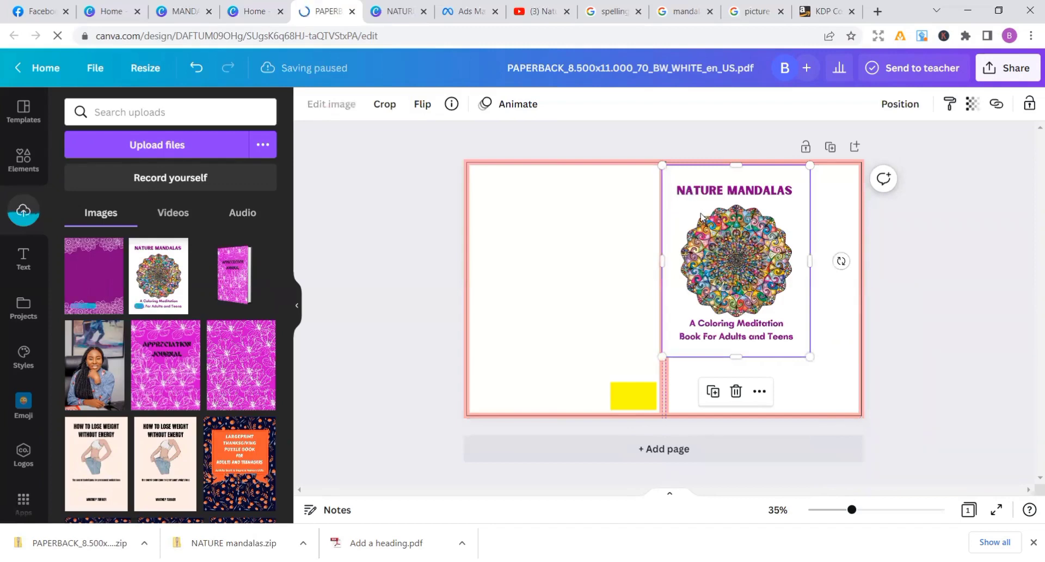
pyautogui.moveTo(698, 209); pyautogui.dragTo(702, 212)
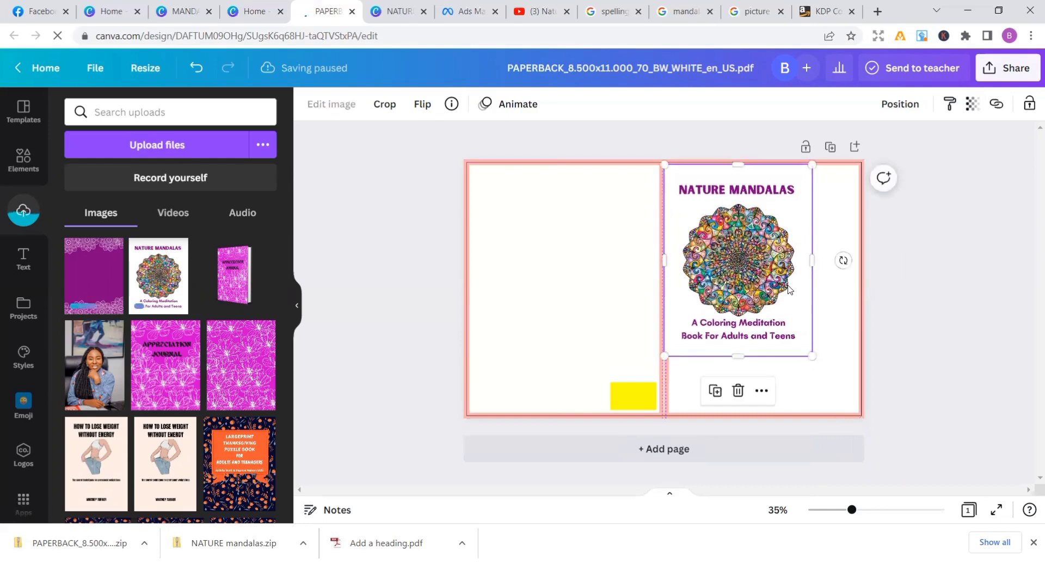
pyautogui.moveTo(784, 277); pyautogui.dragTo(782, 273)
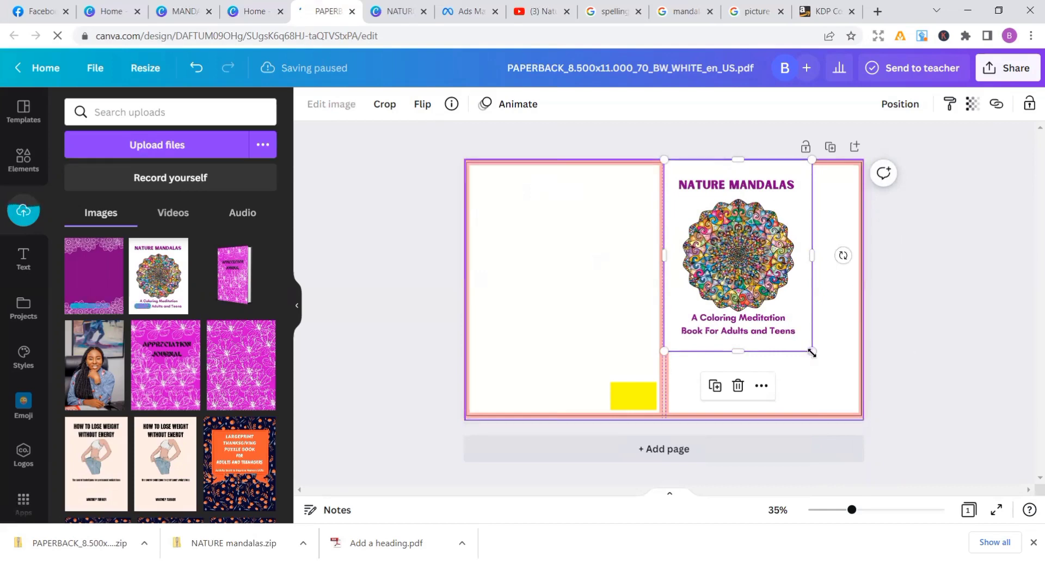
# Enlarge the Nature Mandalas image to fill the whole front cover area from the spine to the page's outer and lower edges
pyautogui.moveTo(812, 351); pyautogui.dragTo(863, 419)
pyautogui.click(884, 403)
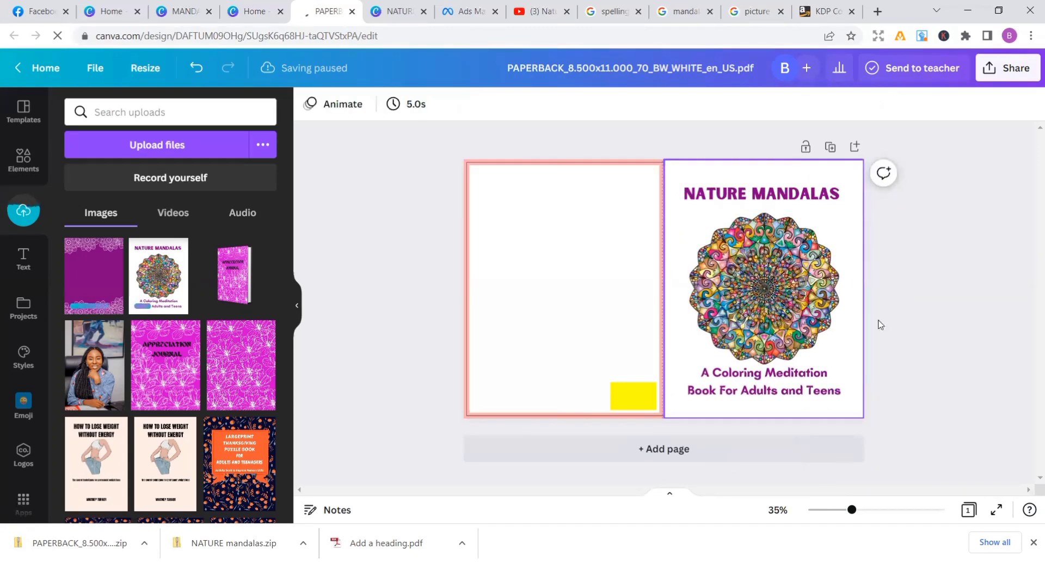
pyautogui.click(859, 410)
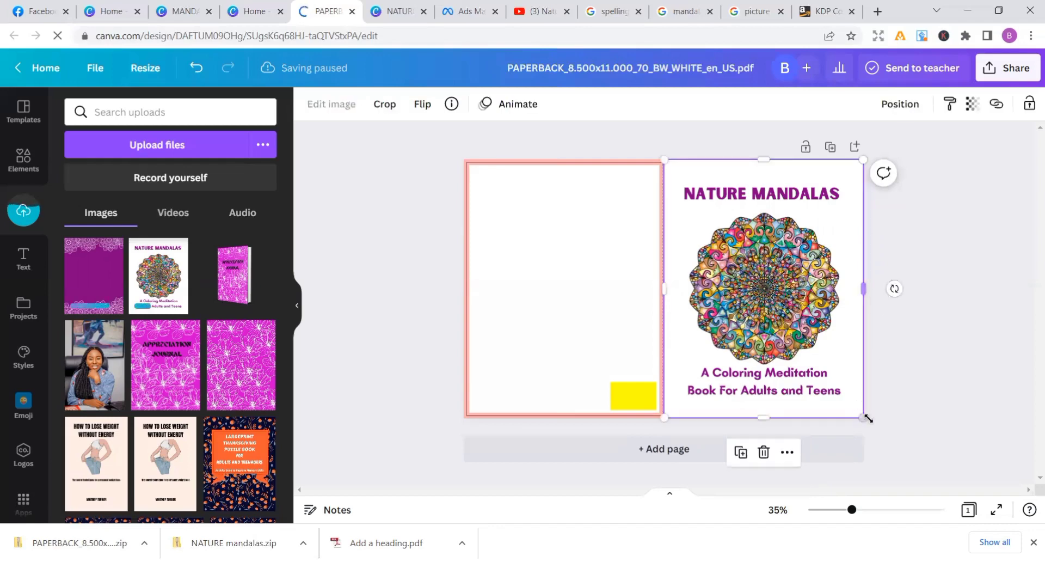
pyautogui.moveTo(868, 418); pyautogui.dragTo(862, 418)
pyautogui.click(907, 390)
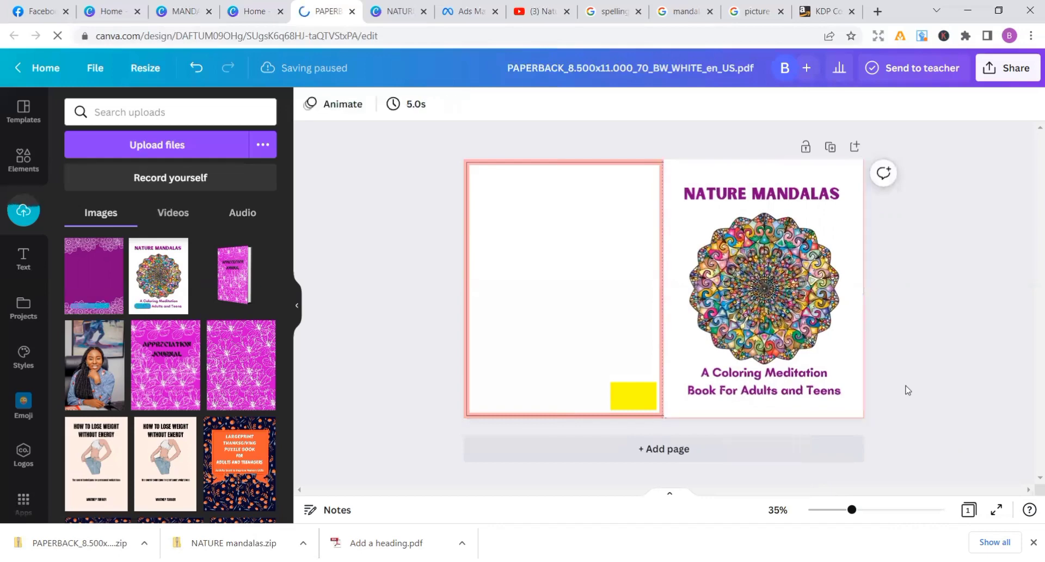
pyautogui.click(860, 413)
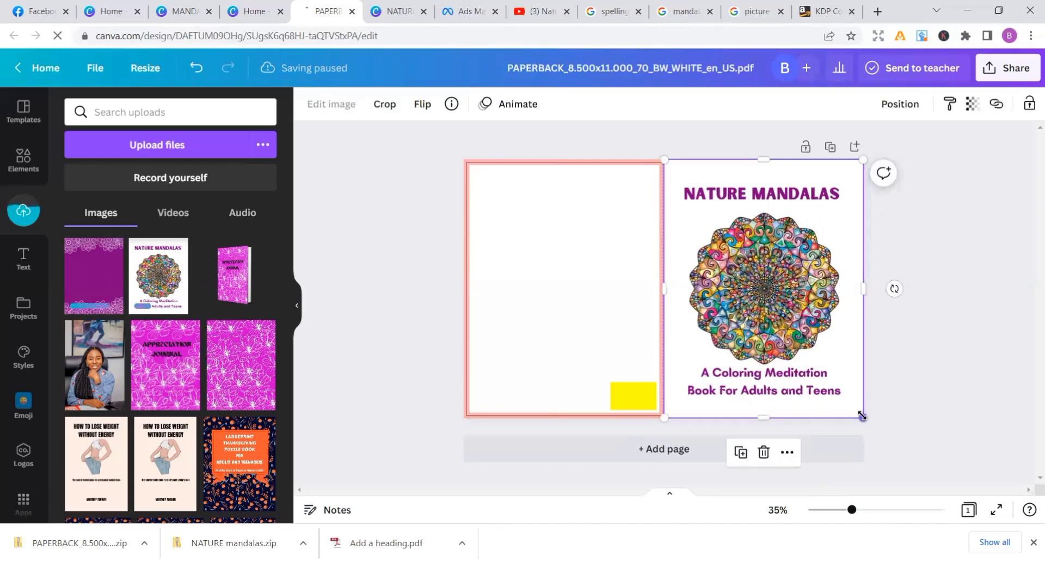
pyautogui.moveTo(861, 416); pyautogui.dragTo(863, 417)
pyautogui.click(896, 382)
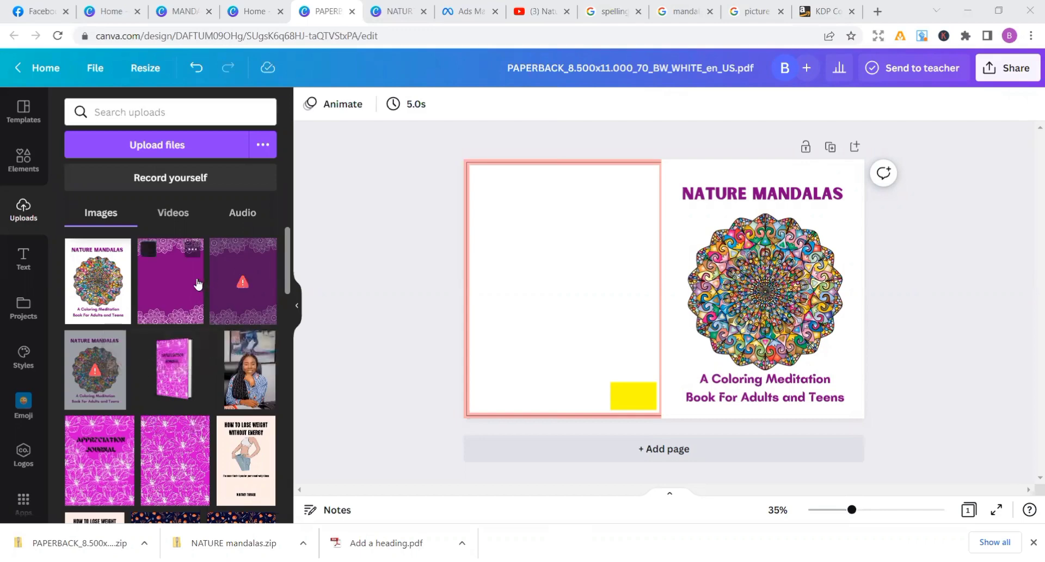
# Place the purple mandala image in the back cover's upper outer corner and enlarge it to cover the back cover area up to the spine
pyautogui.moveTo(197, 283); pyautogui.dragTo(362, 282)
pyautogui.moveTo(502, 211); pyautogui.dragTo(556, 213)
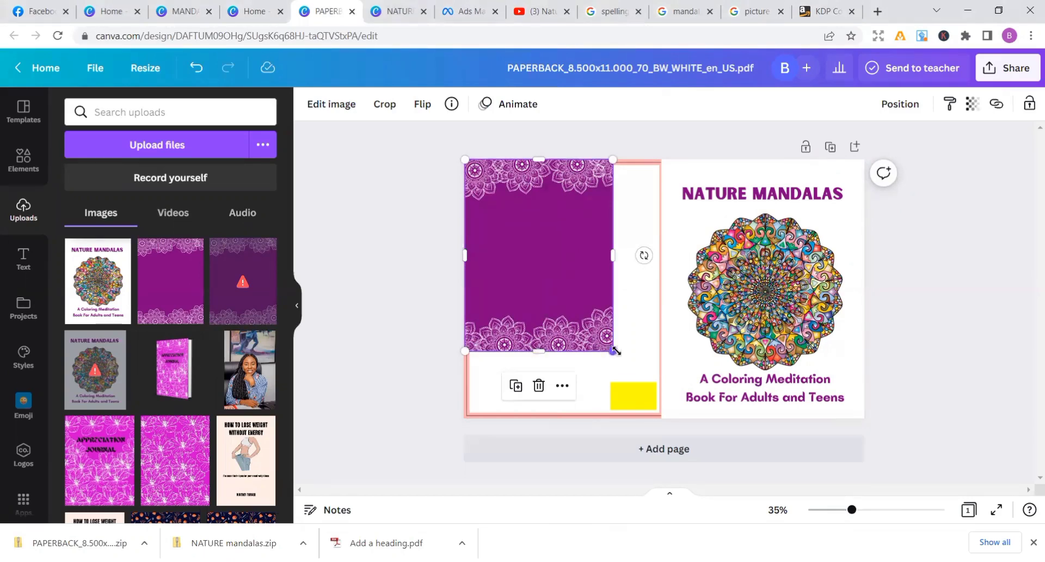
pyautogui.moveTo(615, 350); pyautogui.dragTo(659, 422)
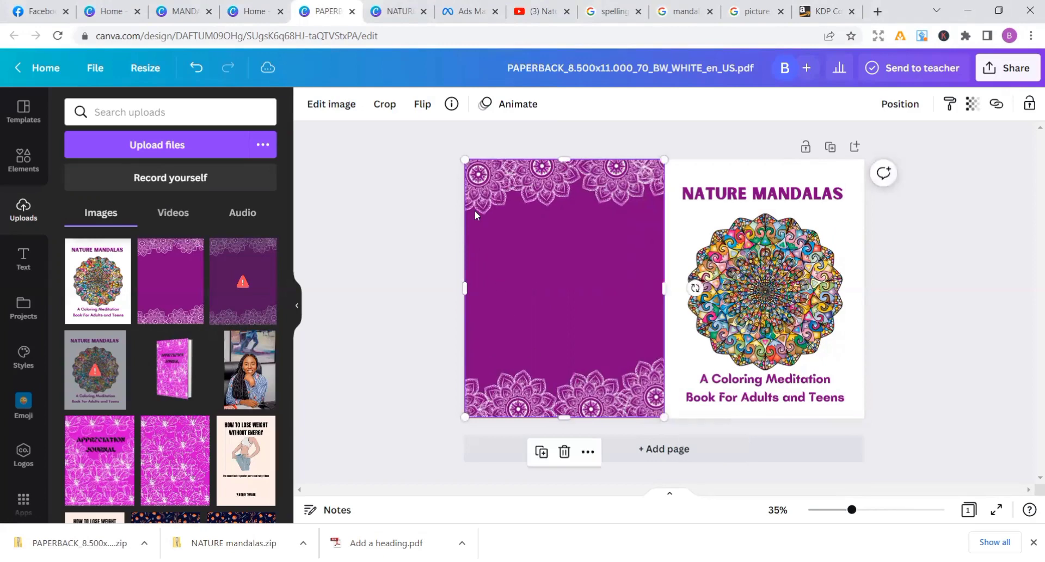
# Stretch the purple back cover image slightly at two opposite corners to cover the page edges and meet the front cover
pyautogui.moveTo(462, 160); pyautogui.dragTo(461, 157)
pyautogui.click(412, 202)
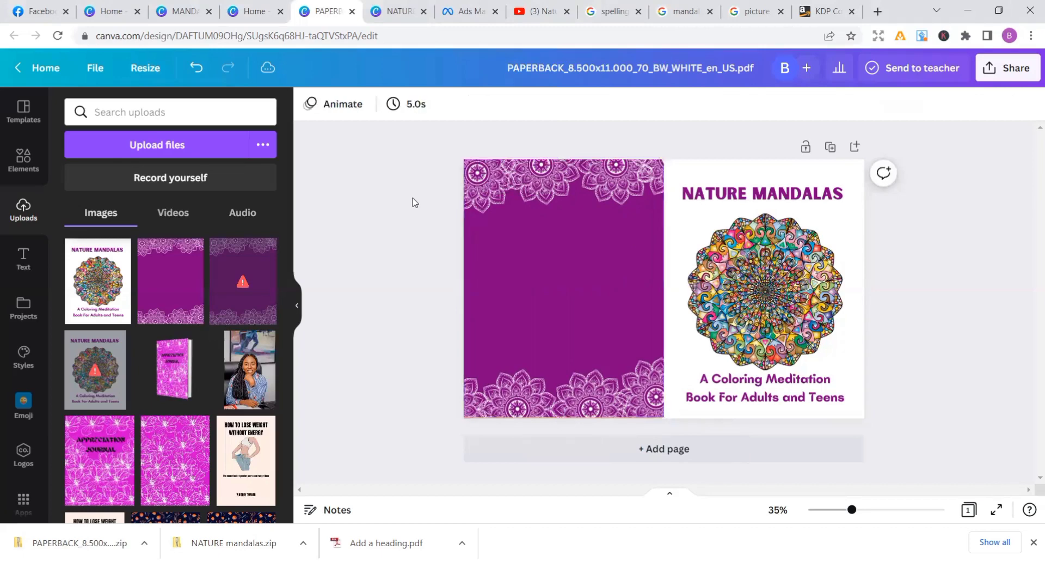
pyautogui.click(661, 415)
pyautogui.moveTo(664, 418); pyautogui.dragTo(665, 420)
pyautogui.click(914, 387)
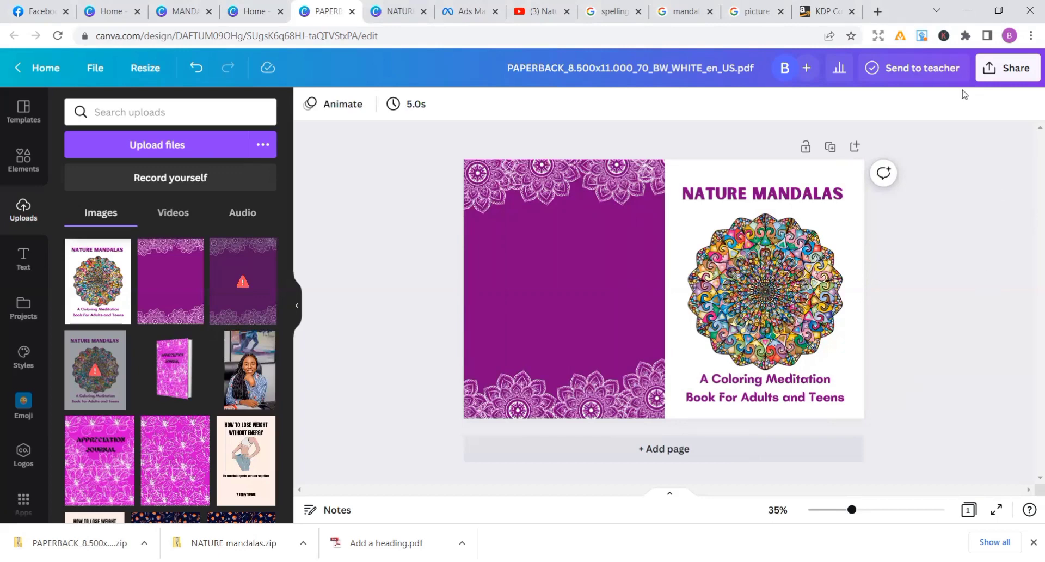
# Download the assembled paperback cover as PDF Print with the RGB color profile
pyautogui.click(989, 70)
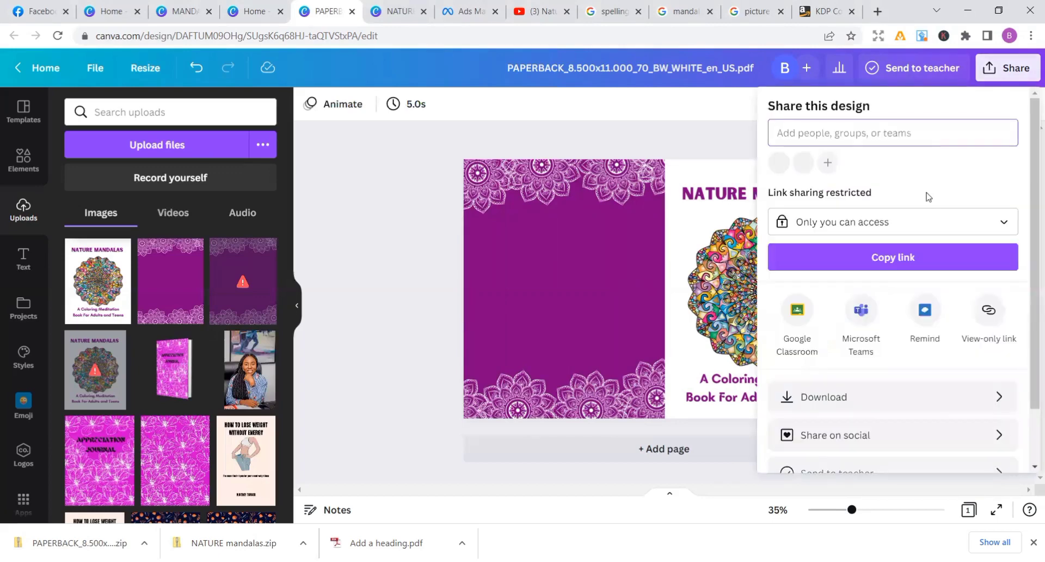
pyautogui.click(822, 398)
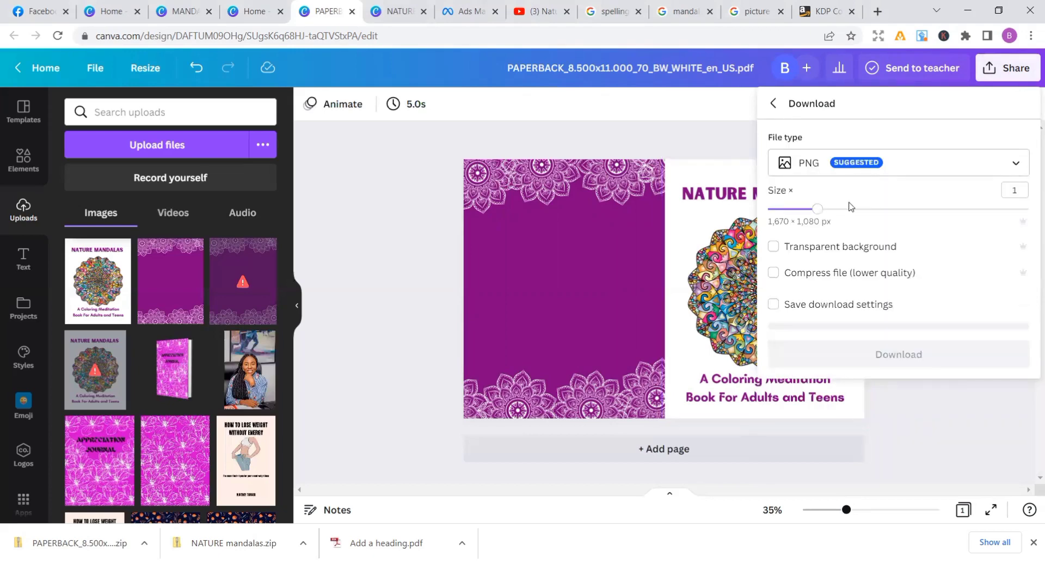
pyautogui.click(1016, 164)
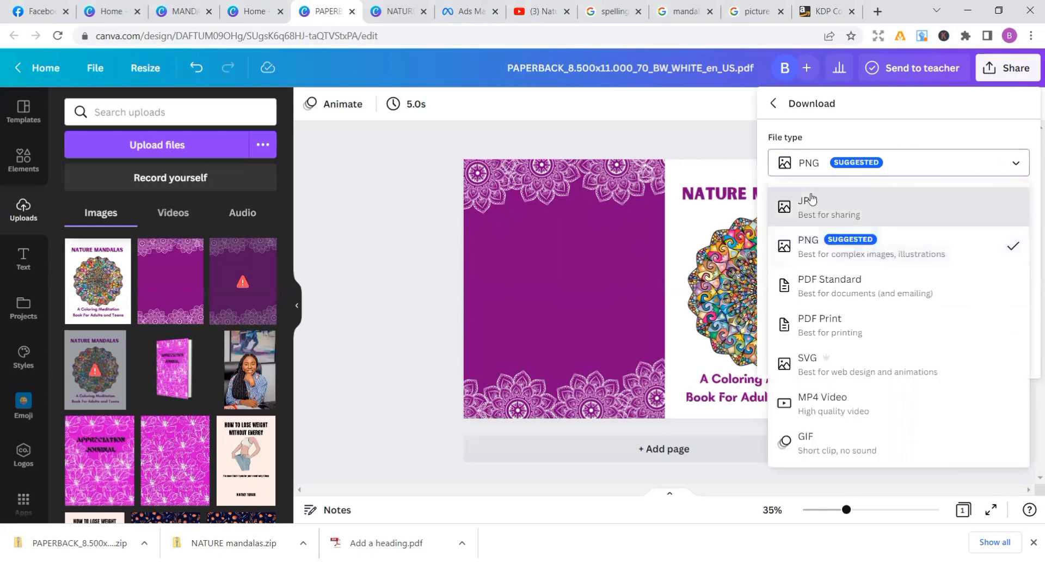
pyautogui.click(974, 173)
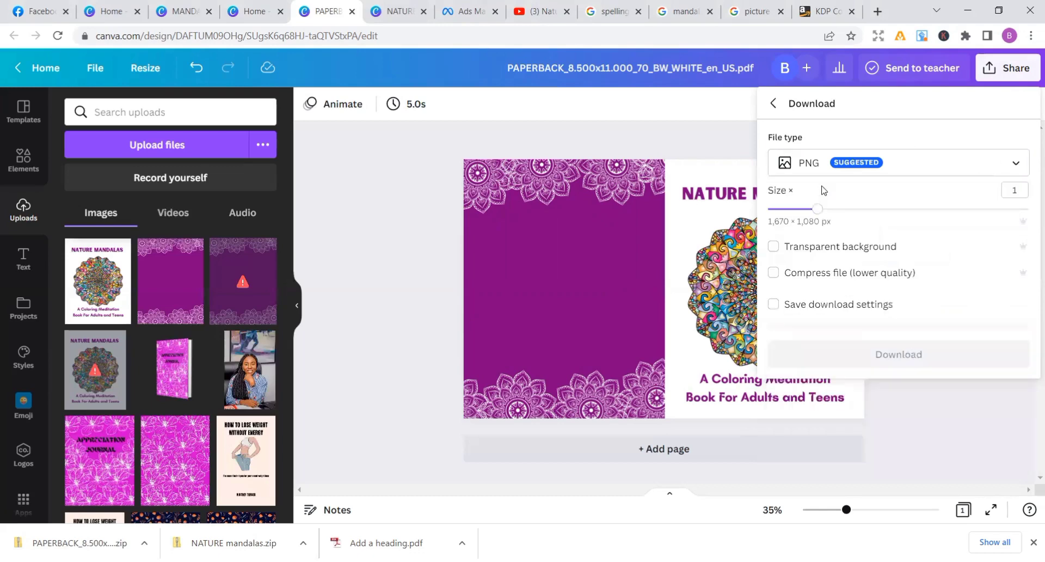
pyautogui.click(1017, 164)
pyautogui.click(905, 266)
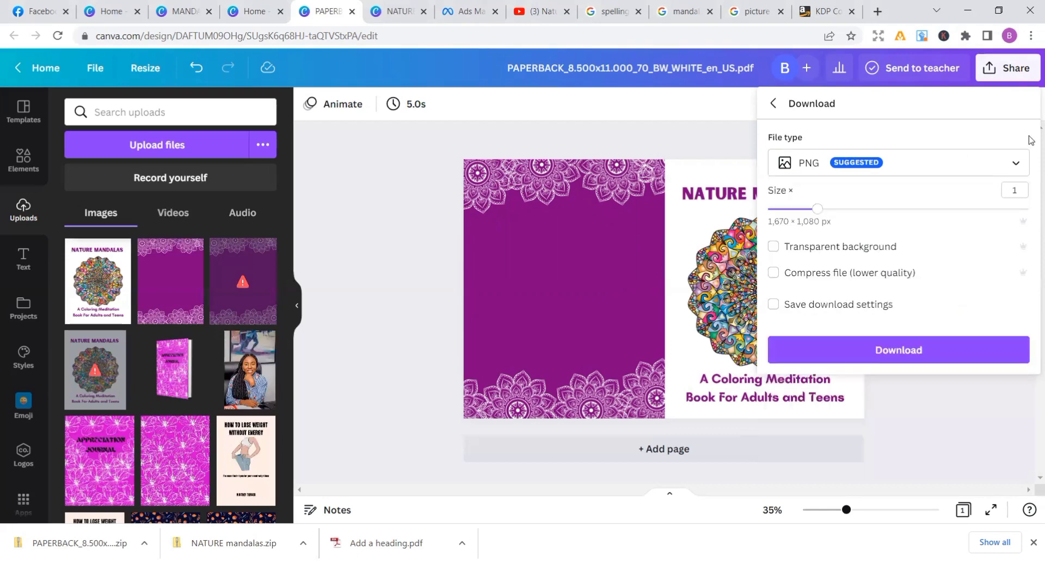
pyautogui.click(1017, 162)
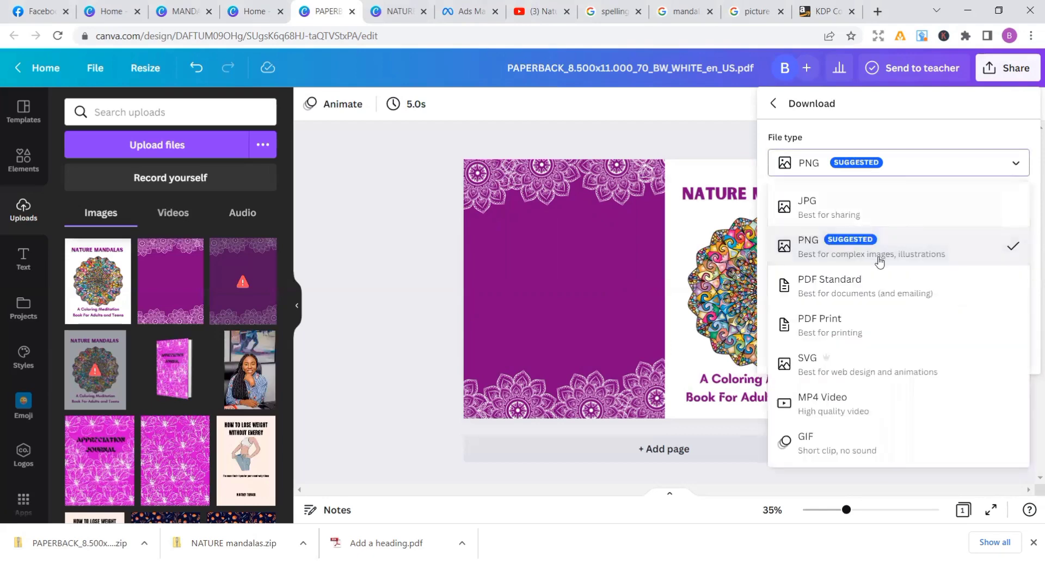
pyautogui.click(843, 327)
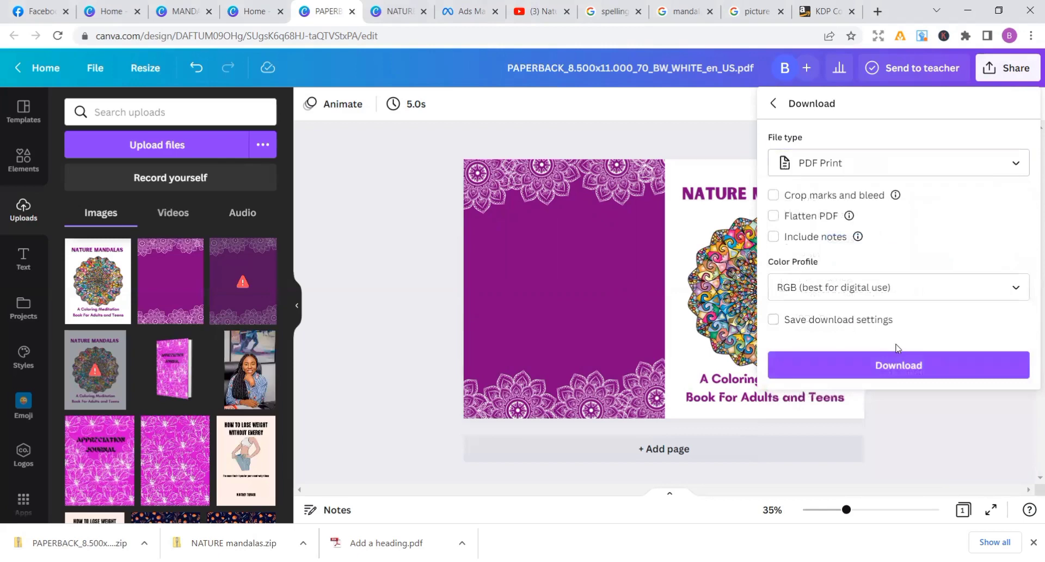
pyautogui.click(909, 367)
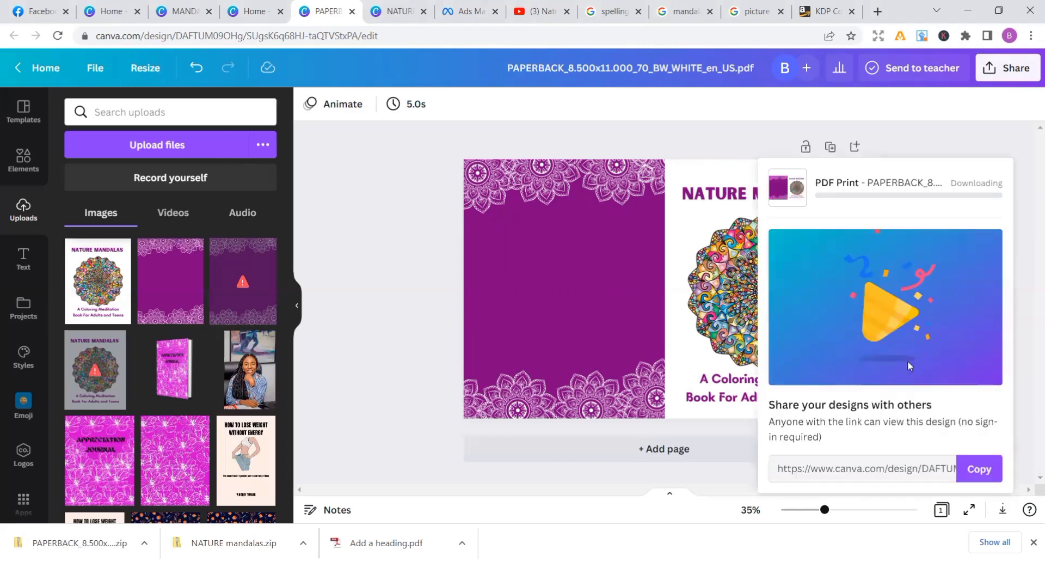